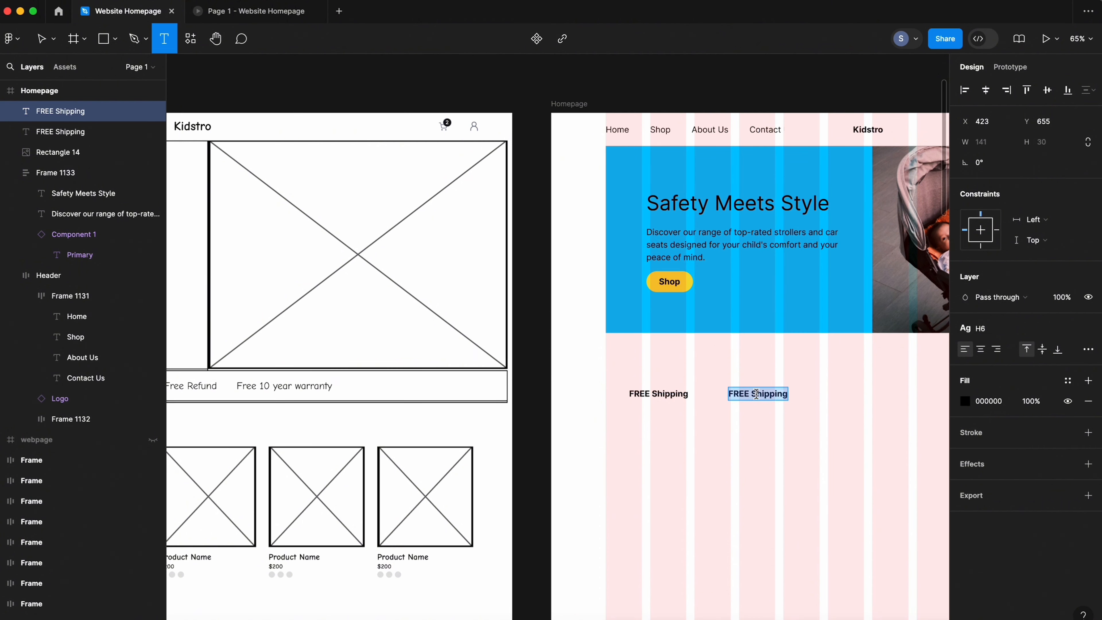
# - Change the second FREE Shipping text below the hero banner to "FREE Refund"
pyautogui.doubleClick(755, 393)
pyautogui.write('Re')
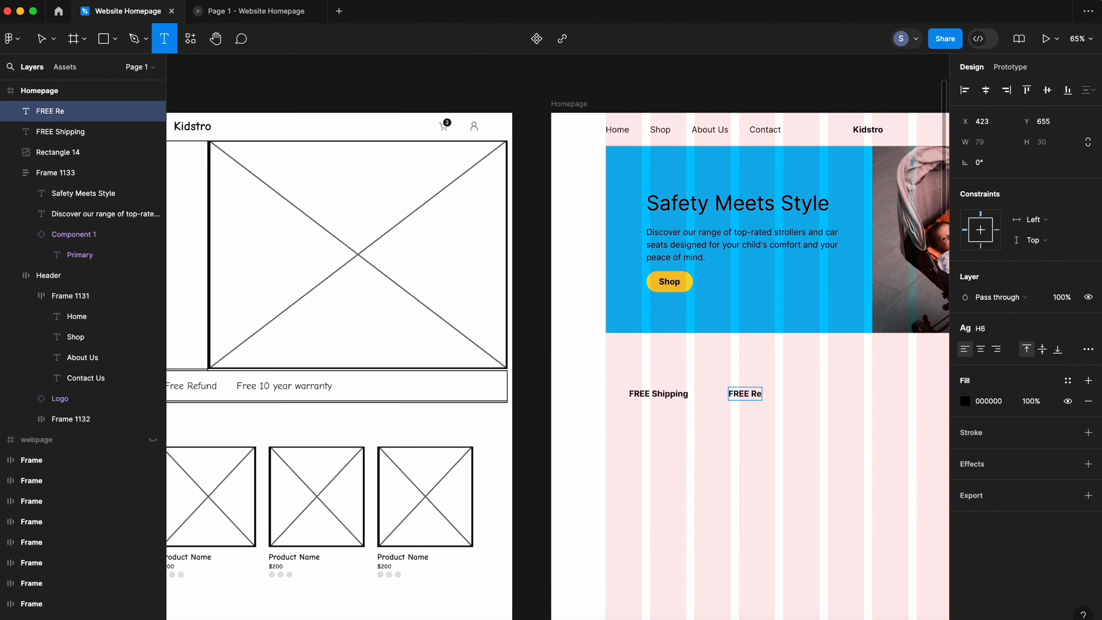
pyautogui.write('fund')
pyautogui.press('Escape')
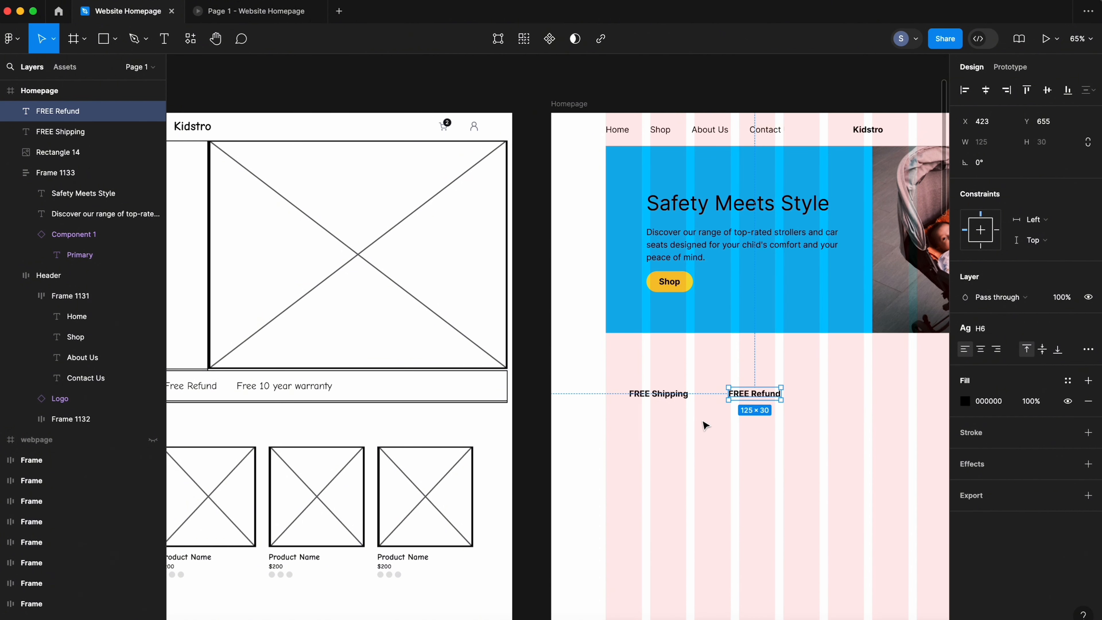
# - Wrap the FREE Shipping and FREE Refund texts together in a horizontal auto layout frame
pyautogui.moveTo(609, 358); pyautogui.dragTo(823, 450)
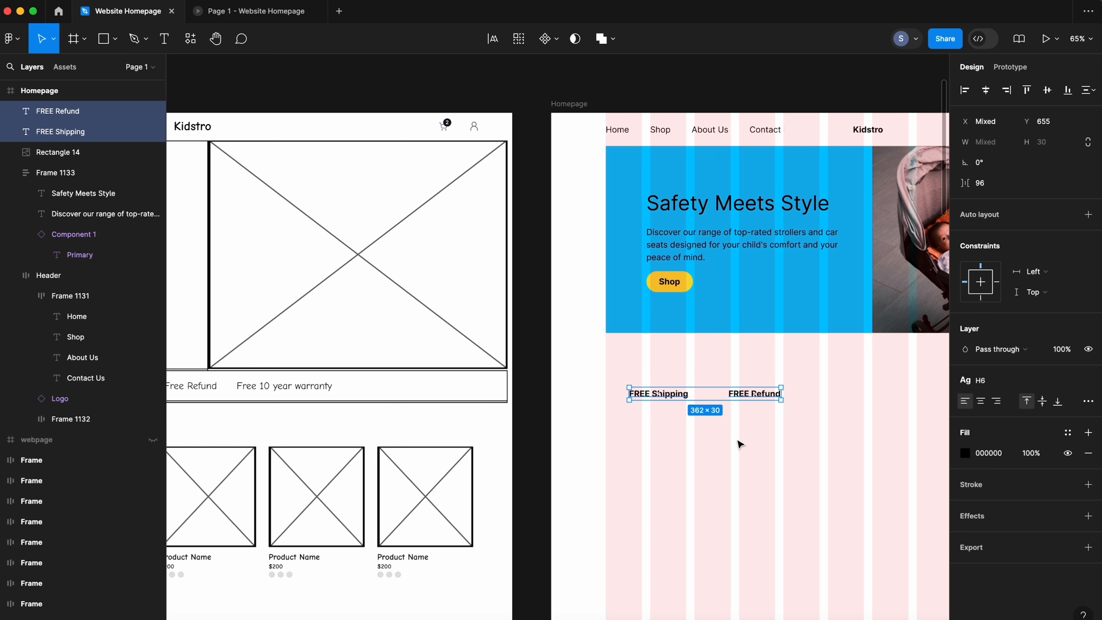
pyautogui.hotkey('shift', 'a')
pyautogui.click(758, 408)
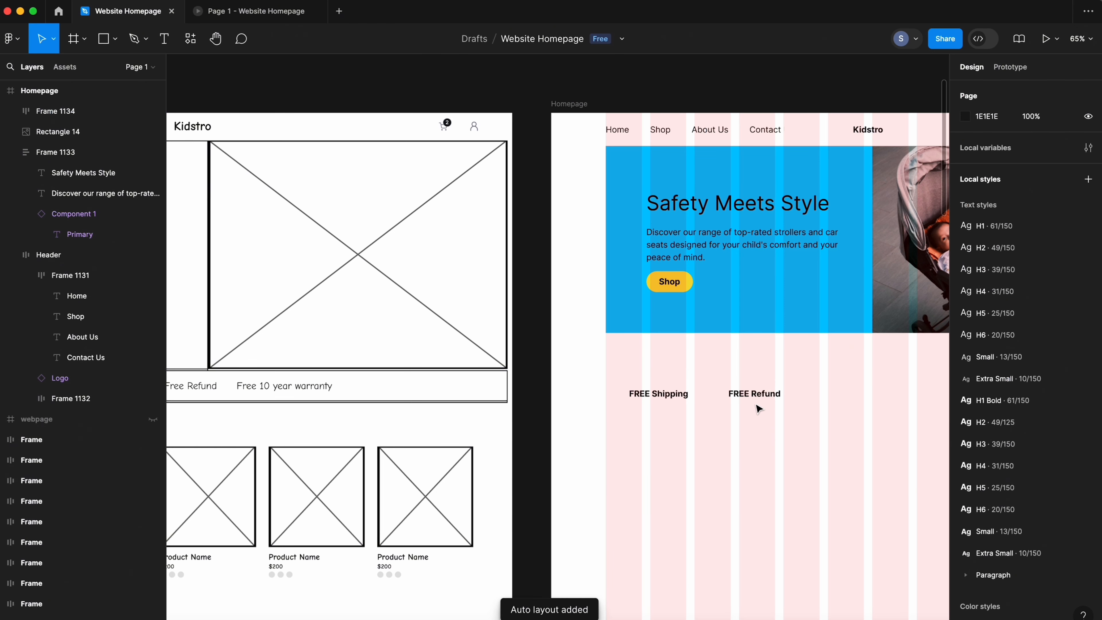
# - Duplicate the FREE Refund text inside the auto layout row and change the copy to "FREE 10 Year Warranty"
pyautogui.click(755, 394)
pyautogui.click(755, 394)
pyautogui.hotkey('ctrl', 'd')
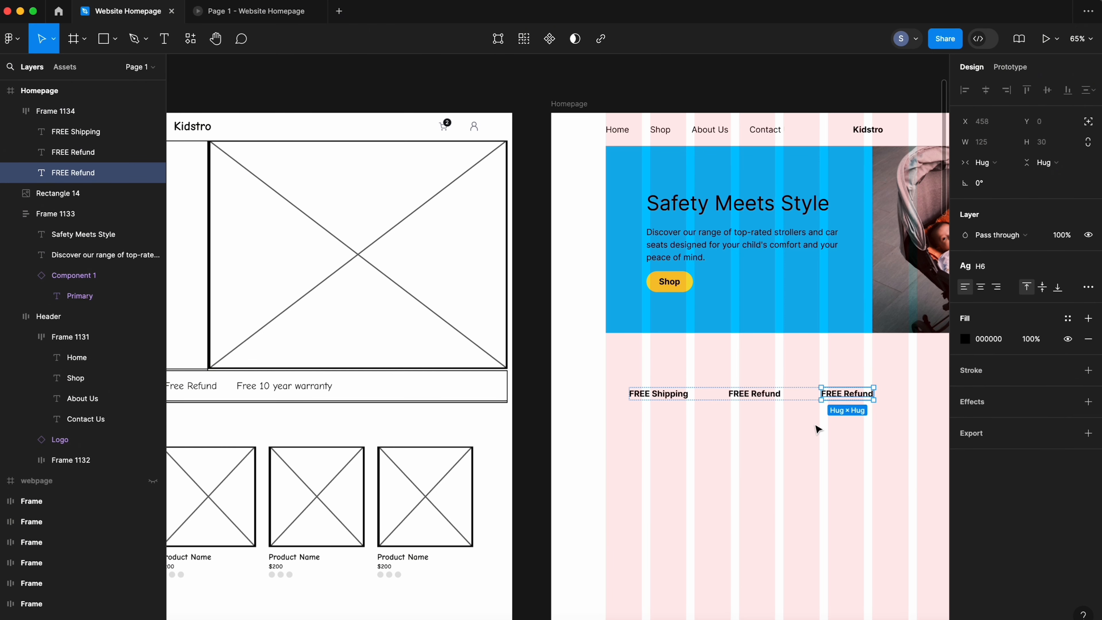
pyautogui.press('Return')
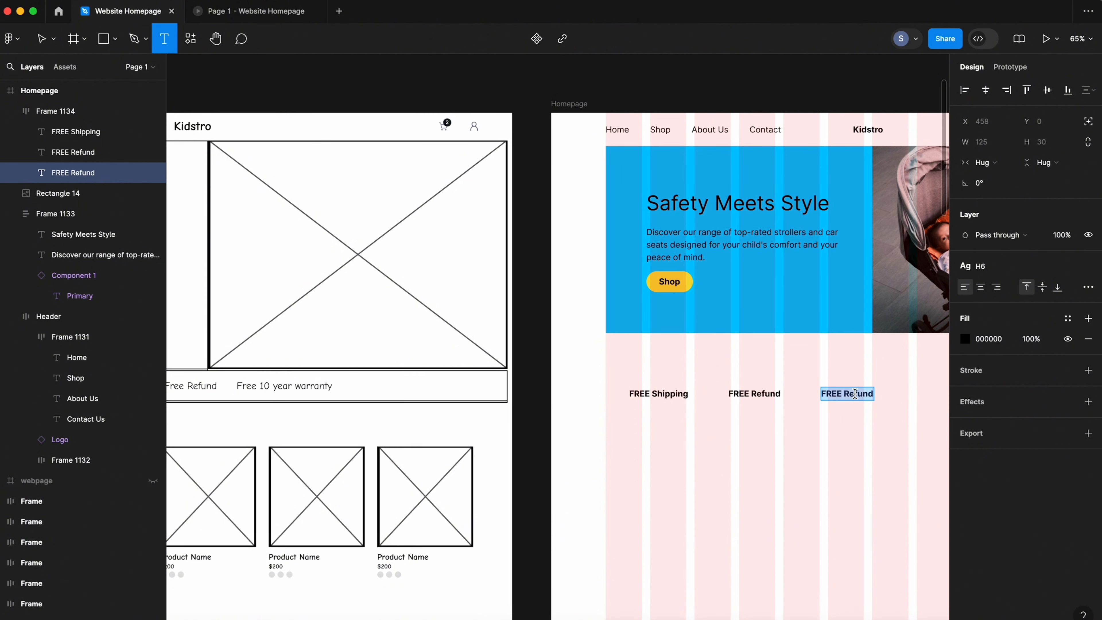
pyautogui.doubleClick(854, 393)
pyautogui.write('10')
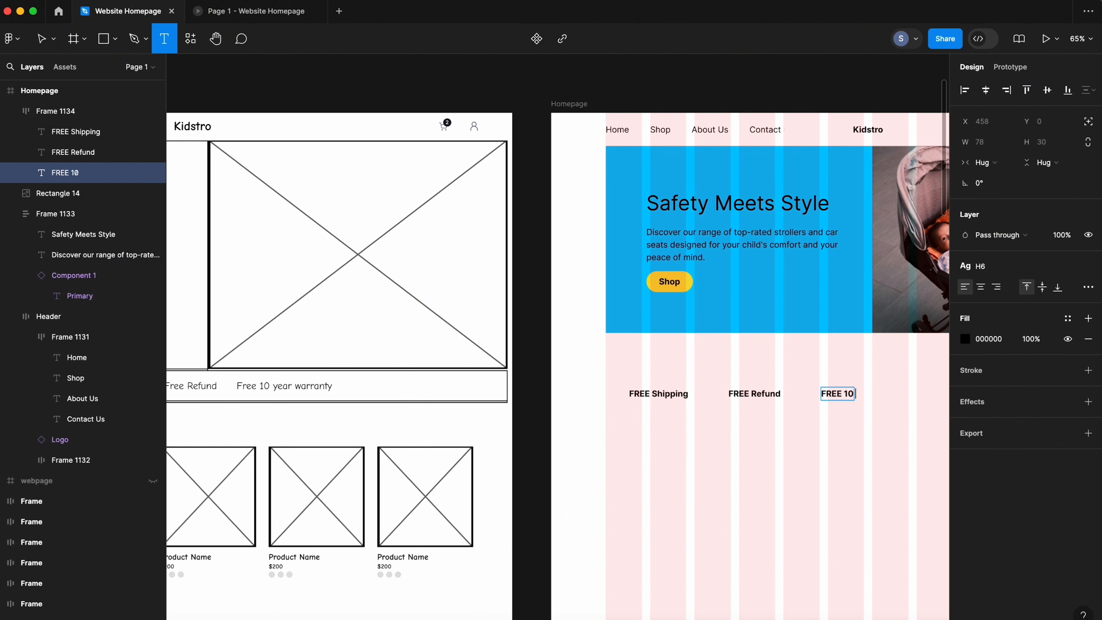
pyautogui.write(' Year Warranty')
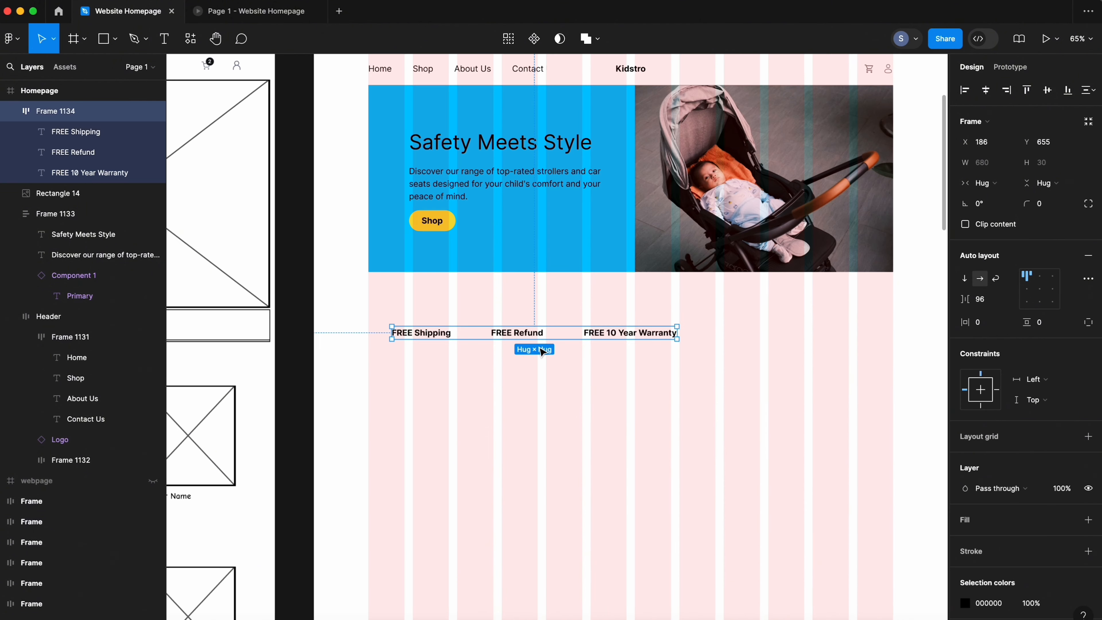
# - Move the benefits row up to about X 130, Y 574, aligned with the first grid column under the hero banner
pyautogui.click(524, 353)
pyautogui.click(522, 336)
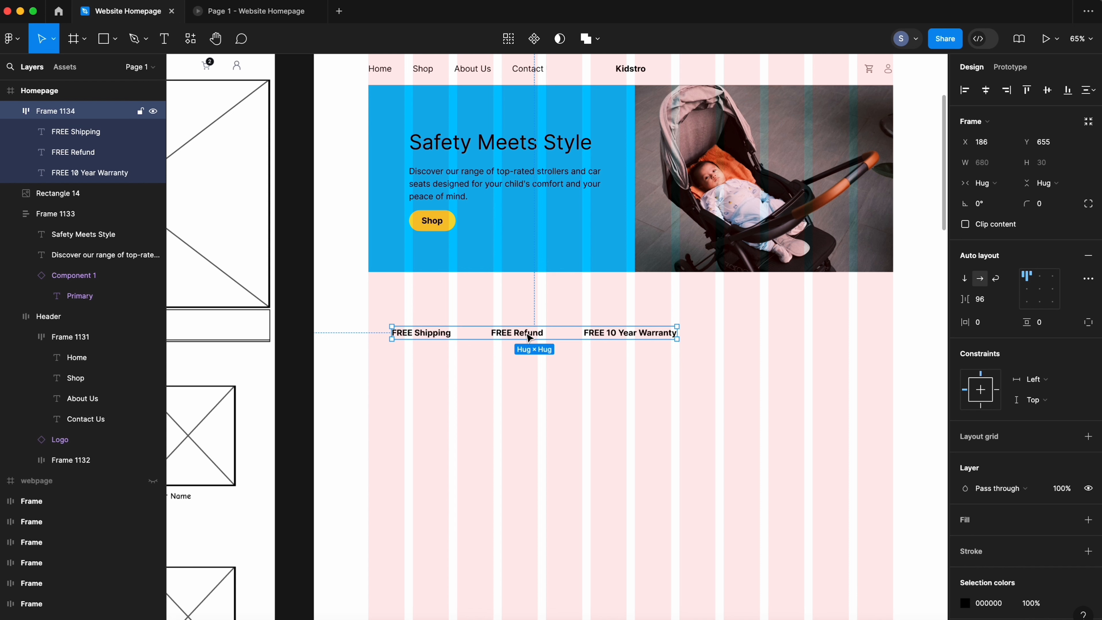
pyautogui.moveTo(523, 337); pyautogui.dragTo(500, 303)
# - Set the benefits row's vertical padding to 25
pyautogui.click(1047, 322)
pyautogui.write('3')
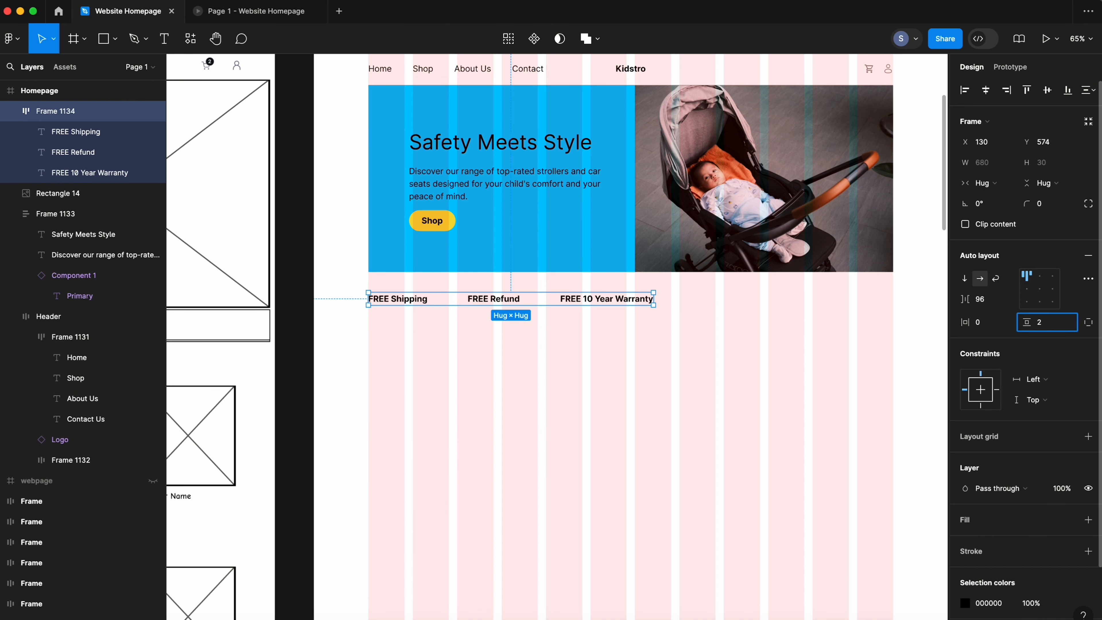
pyautogui.press('Return')
pyautogui.write('2')
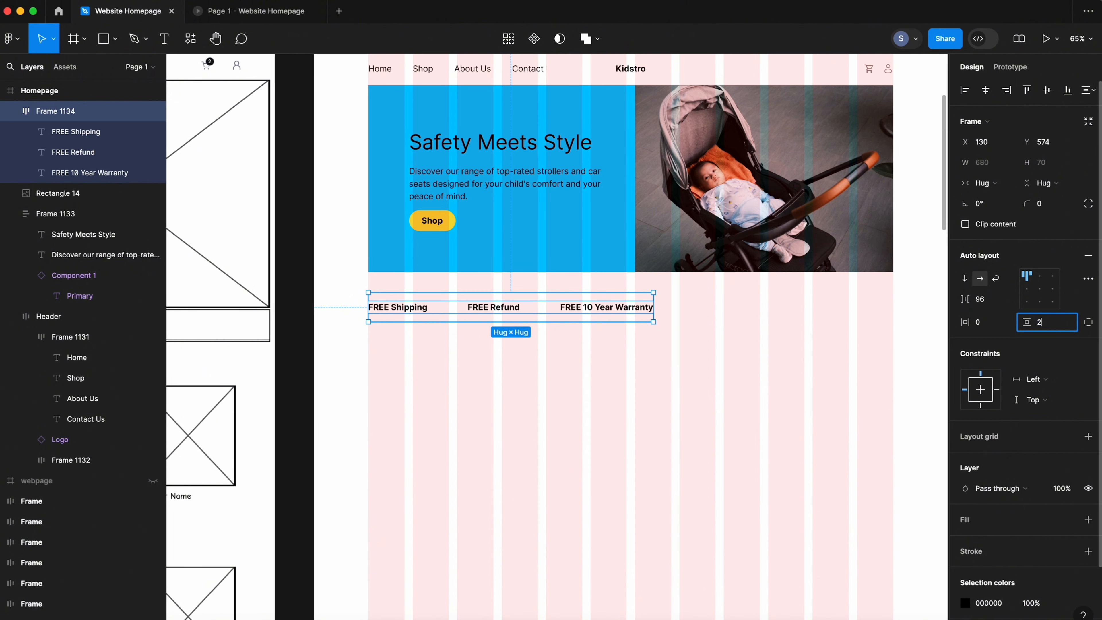
pyautogui.write('5')
pyautogui.press('Return')
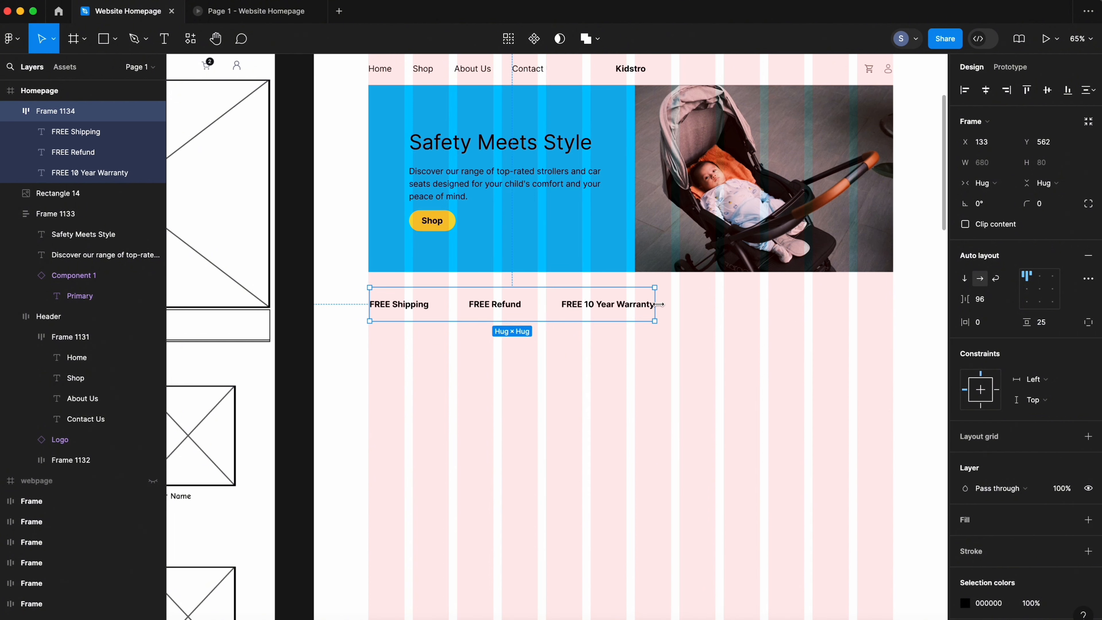
# - Widen the benefits row to 1249 so it reaches the hero image's outer edge
pyautogui.moveTo(657, 304); pyautogui.dragTo(728, 309)
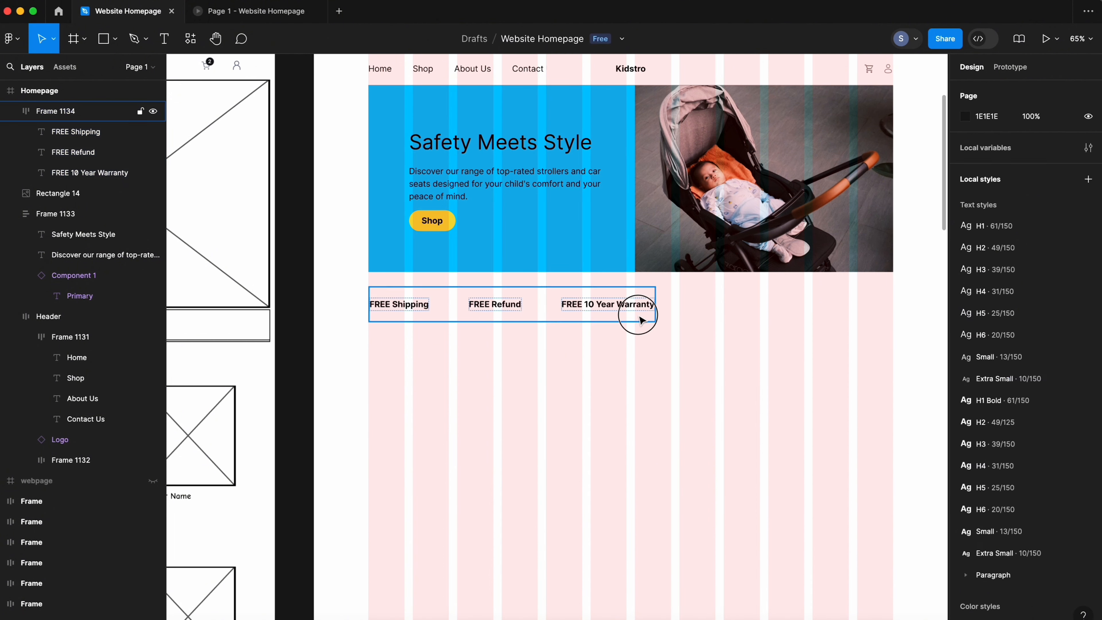
pyautogui.click(637, 315)
pyautogui.moveTo(658, 302); pyautogui.dragTo(891, 311)
pyautogui.click(679, 382)
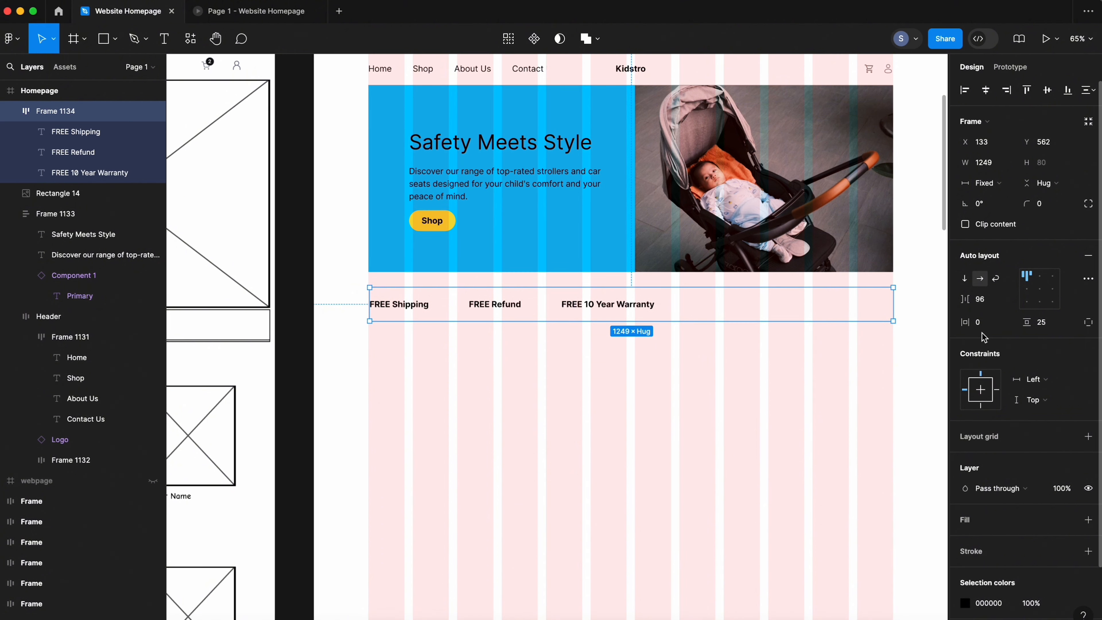
# - Center the three benefit texts both ways within the auto layout row
pyautogui.click(1040, 290)
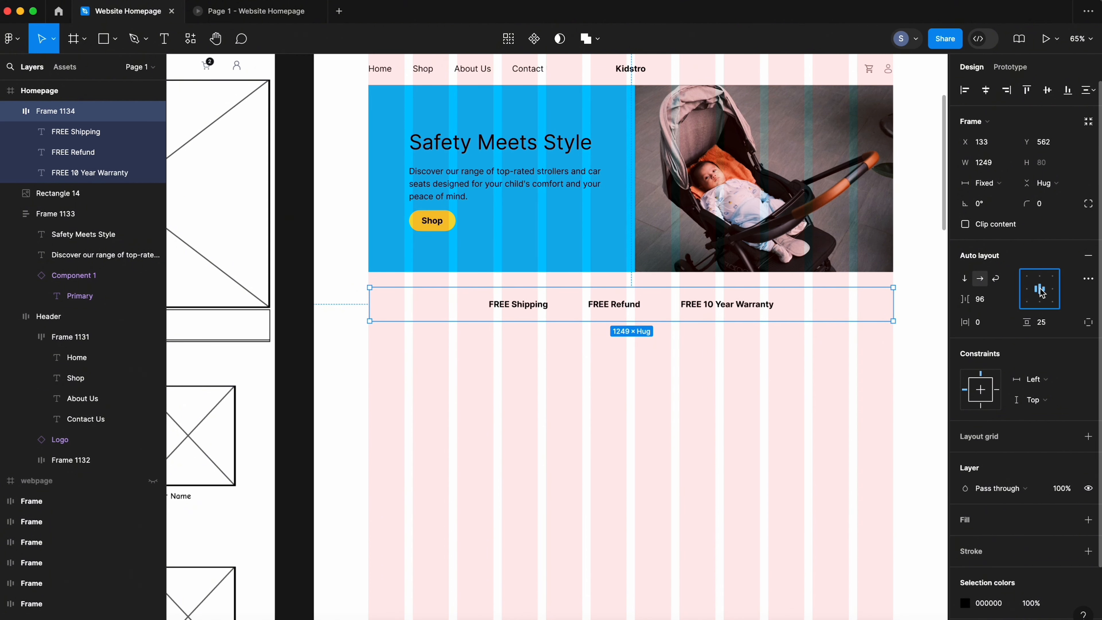
pyautogui.click(627, 373)
pyautogui.click(633, 313)
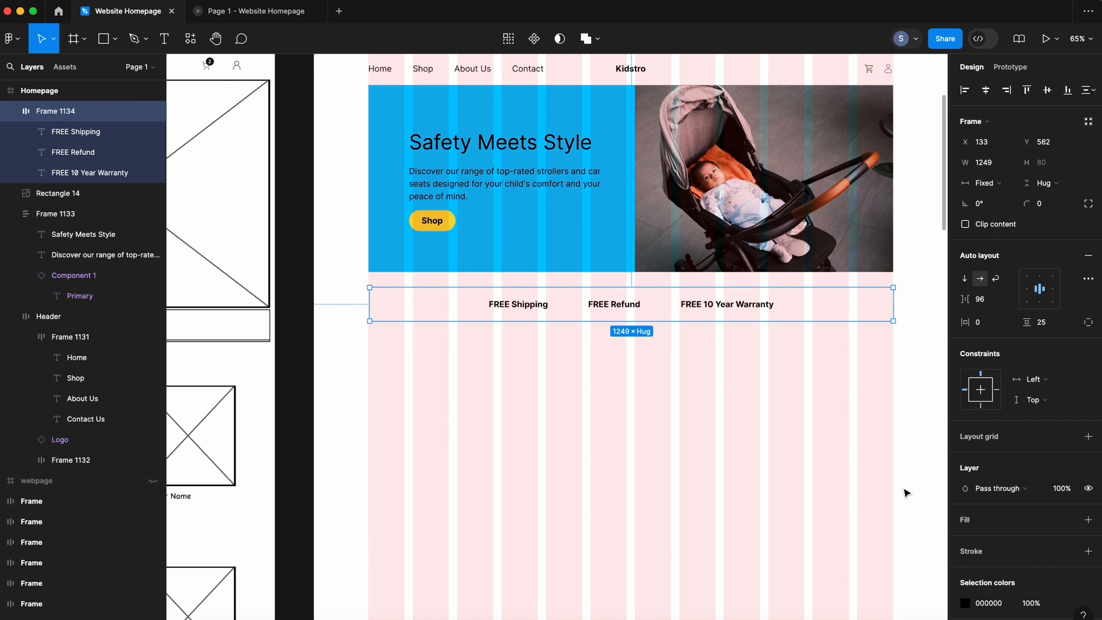
# - Add a stroke to the benefits row using the Dark Gray color style
pyautogui.scroll(-3, 1084, 498)
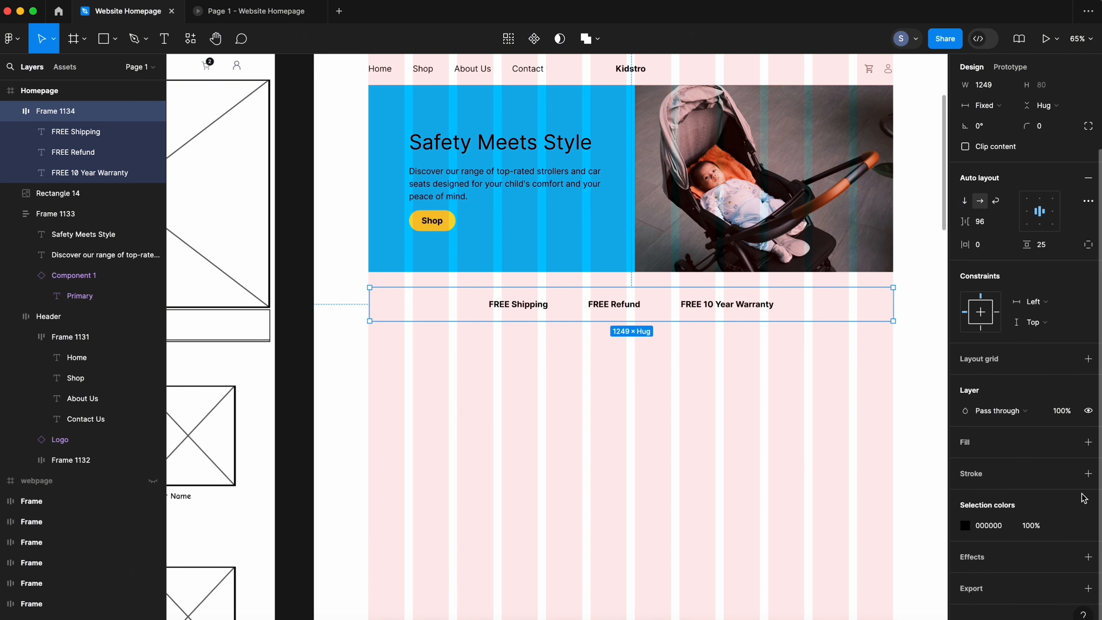
pyautogui.click(1088, 473)
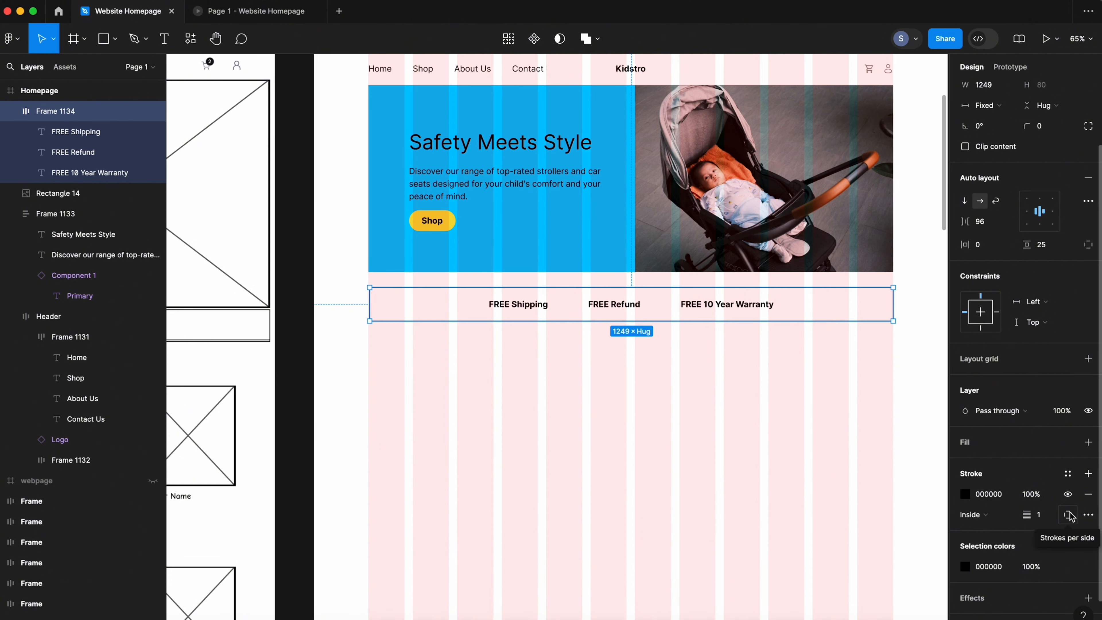
pyautogui.click(1067, 474)
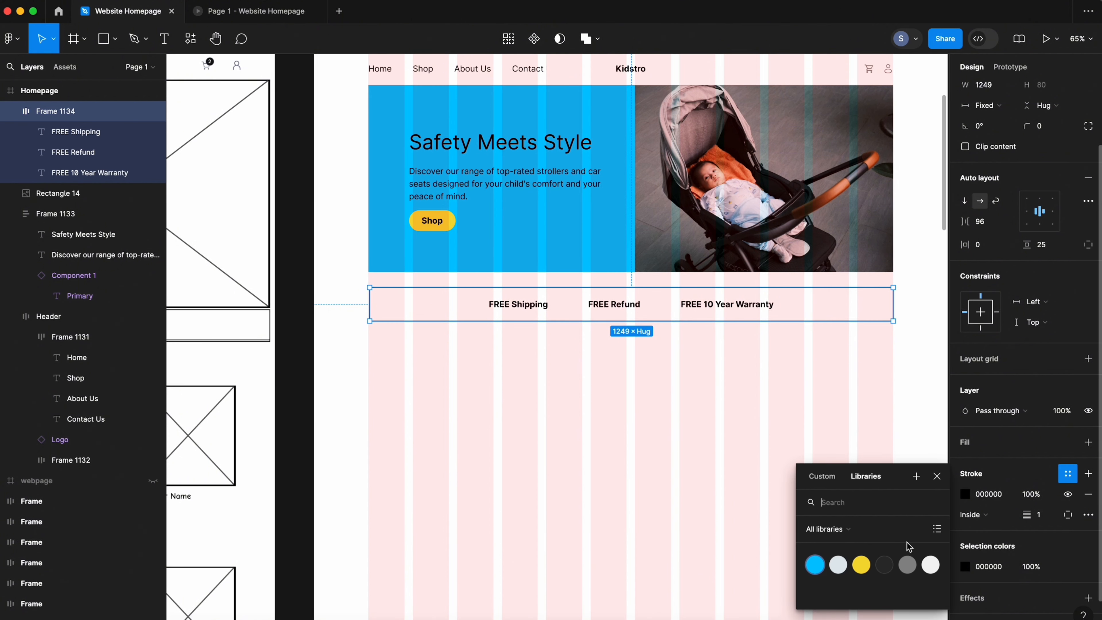
pyautogui.click(907, 564)
# - Customize the benefits row's stroke per side, setting the left and right sides to 0
pyautogui.click(1067, 499)
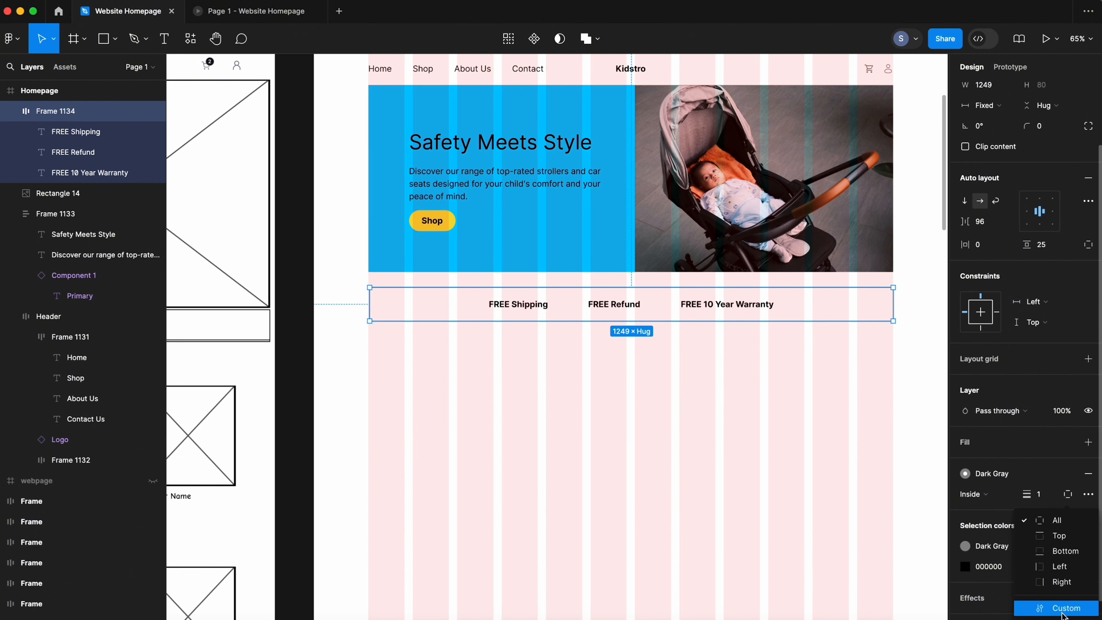
pyautogui.click(1065, 609)
pyautogui.click(990, 521)
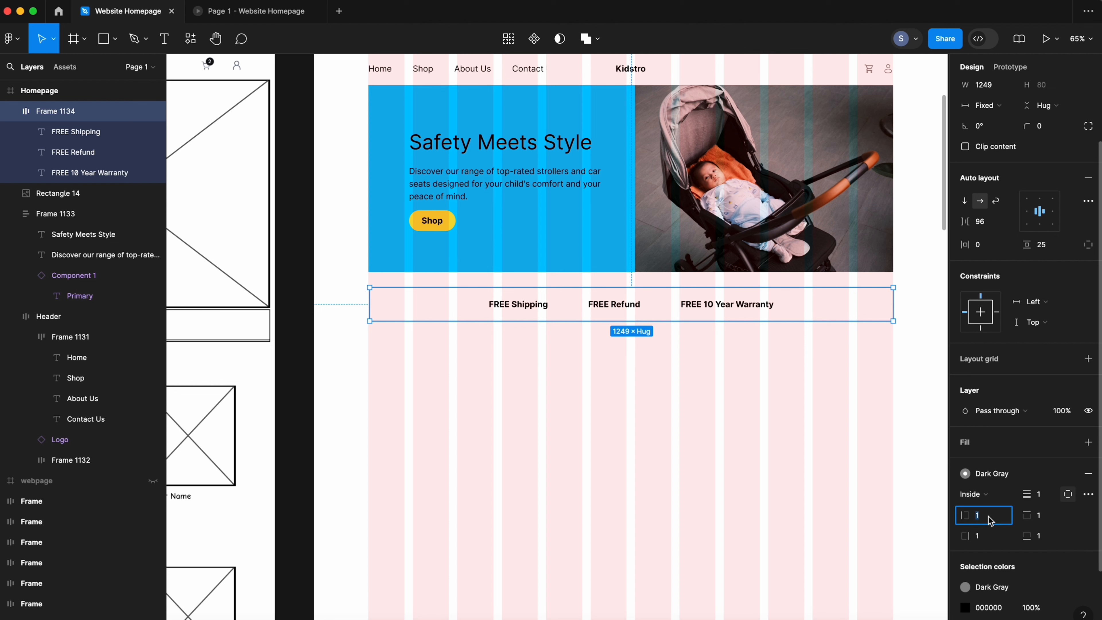
pyautogui.click(1005, 541)
pyautogui.write('0')
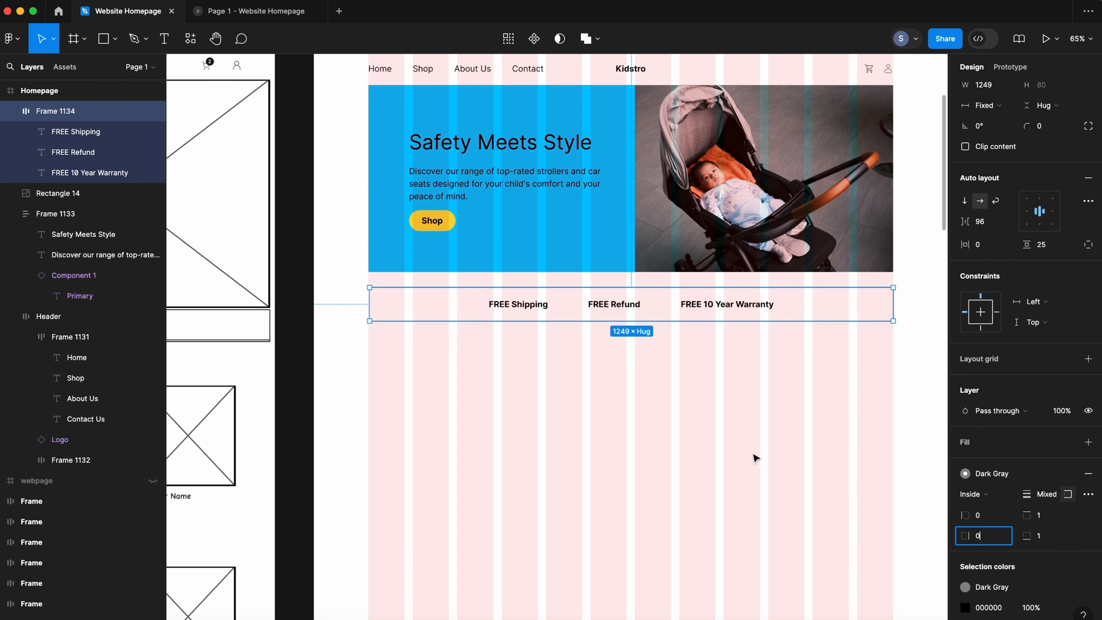
pyautogui.click(644, 432)
pyautogui.click(627, 326)
pyautogui.click(627, 444)
pyautogui.click(533, 307)
pyautogui.click(533, 307)
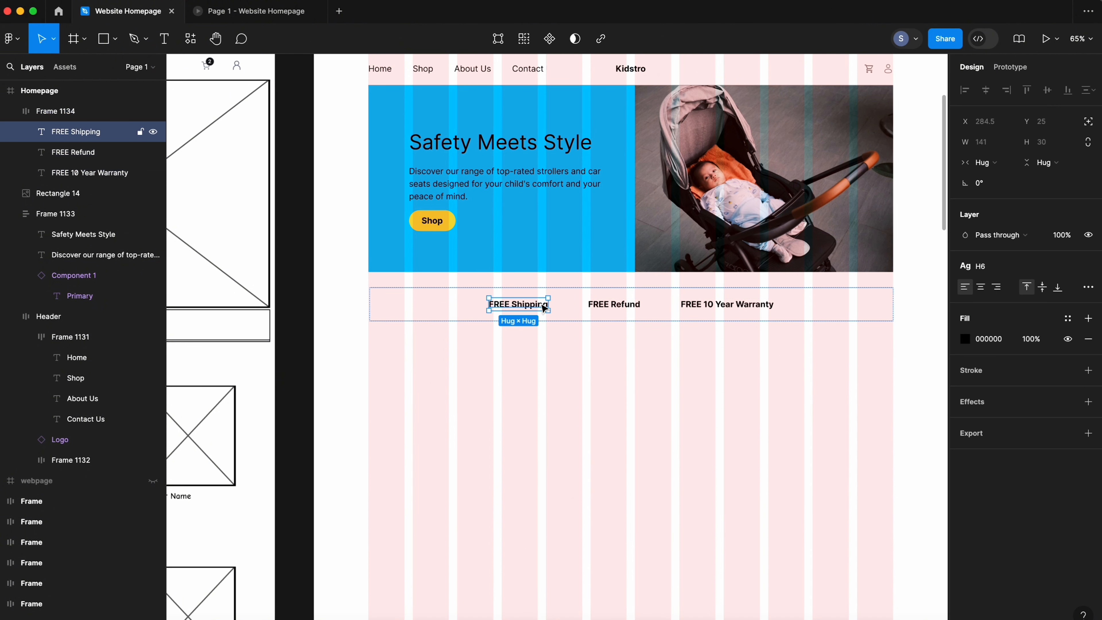
pyautogui.click(613, 358)
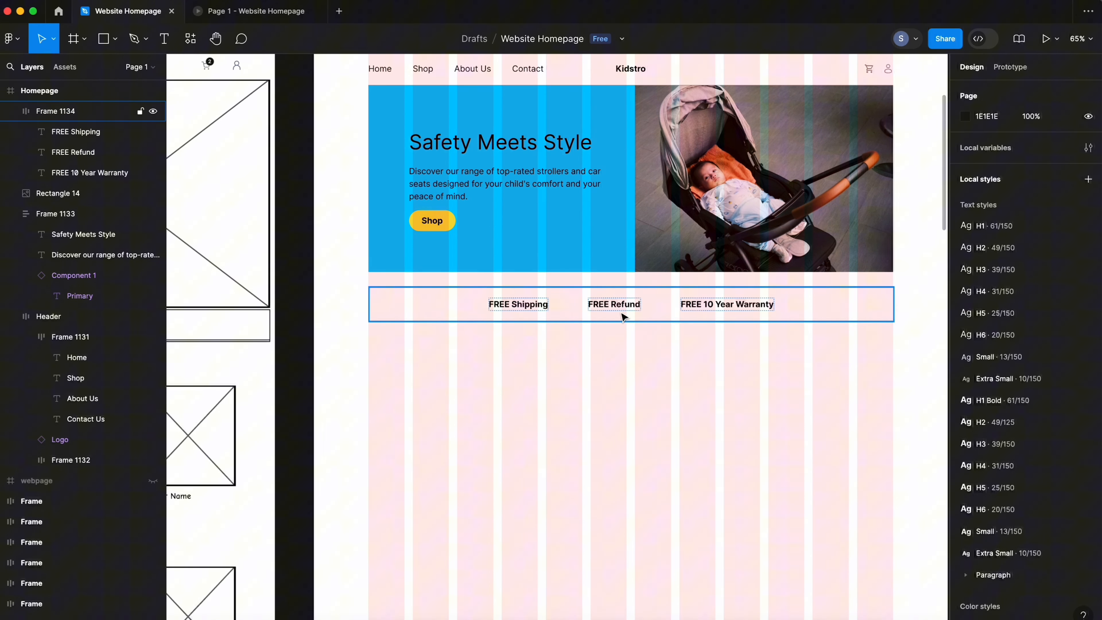
pyautogui.click(524, 307)
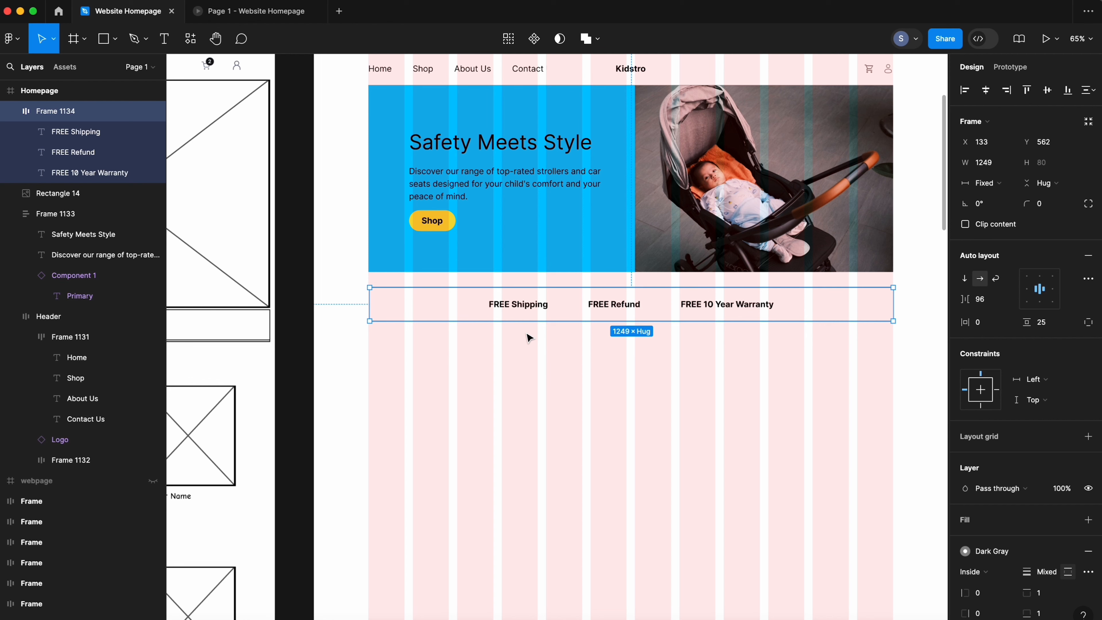
pyautogui.click(548, 454)
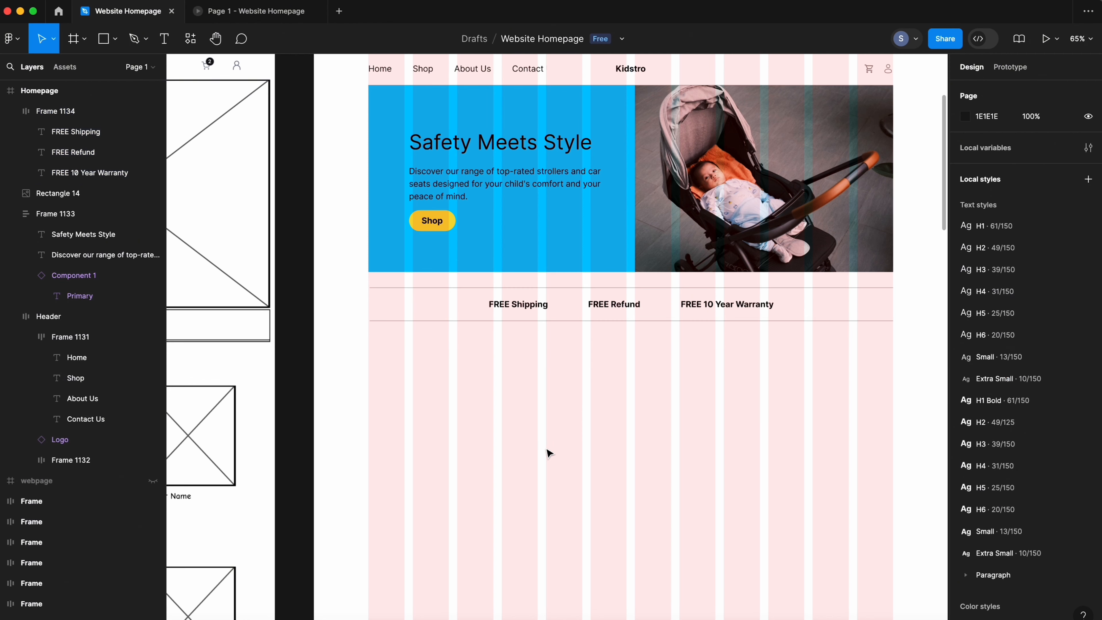
# - Add a text heading reading "Stollers" below the benefits row on the Homepage frame
pyautogui.moveTo(480, 455); pyautogui.dragTo(718, 439)
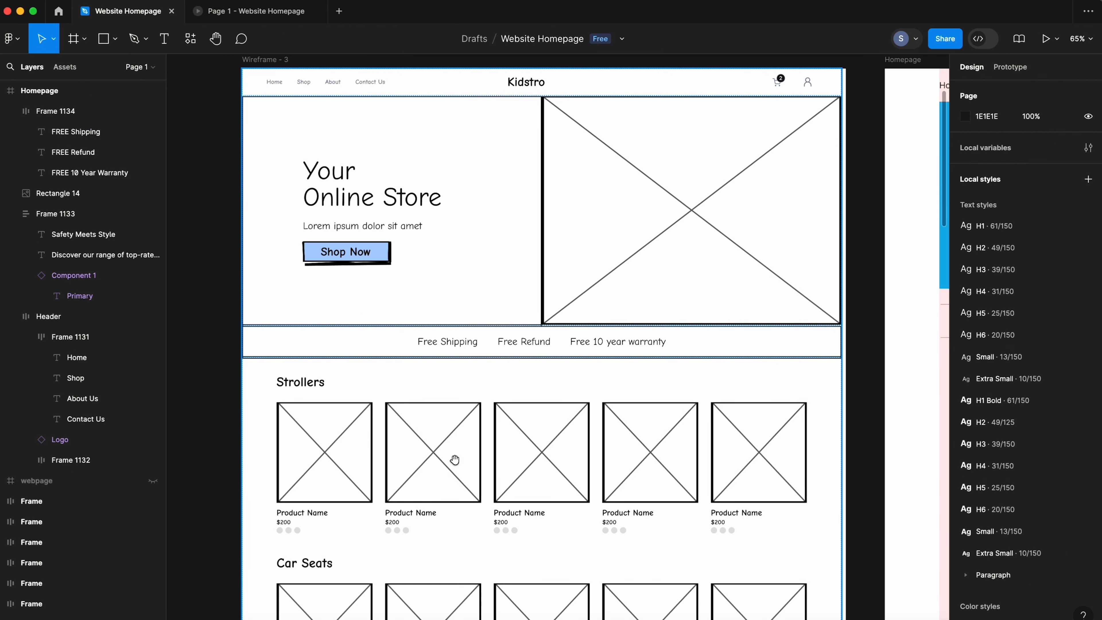
pyautogui.moveTo(503, 481); pyautogui.dragTo(469, 416)
pyautogui.press('t')
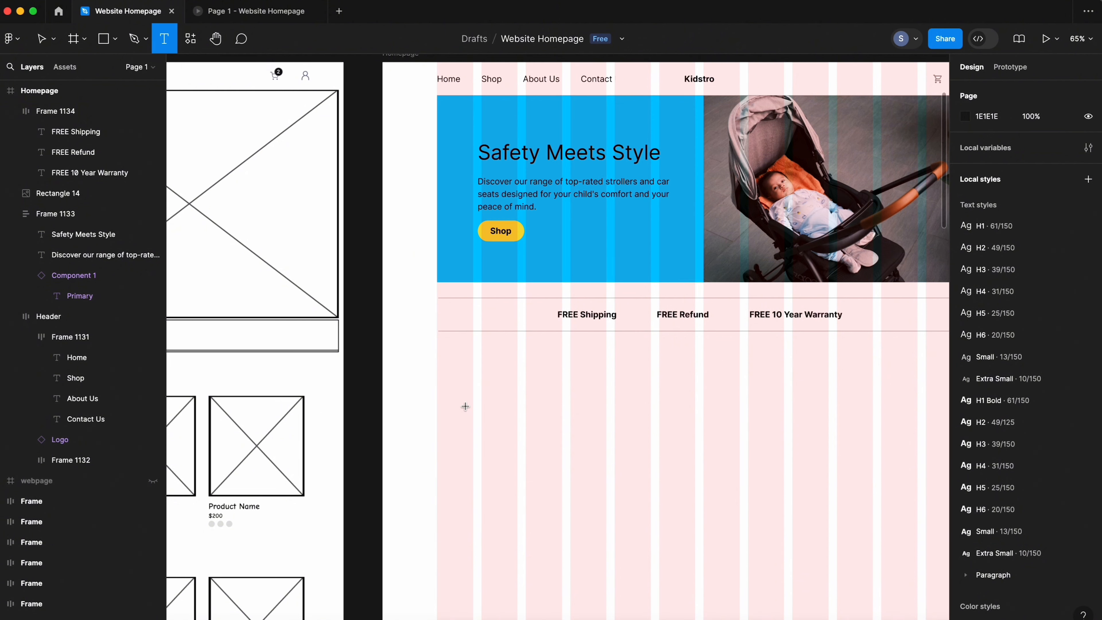
pyautogui.click(451, 392)
pyautogui.write('Stollers')
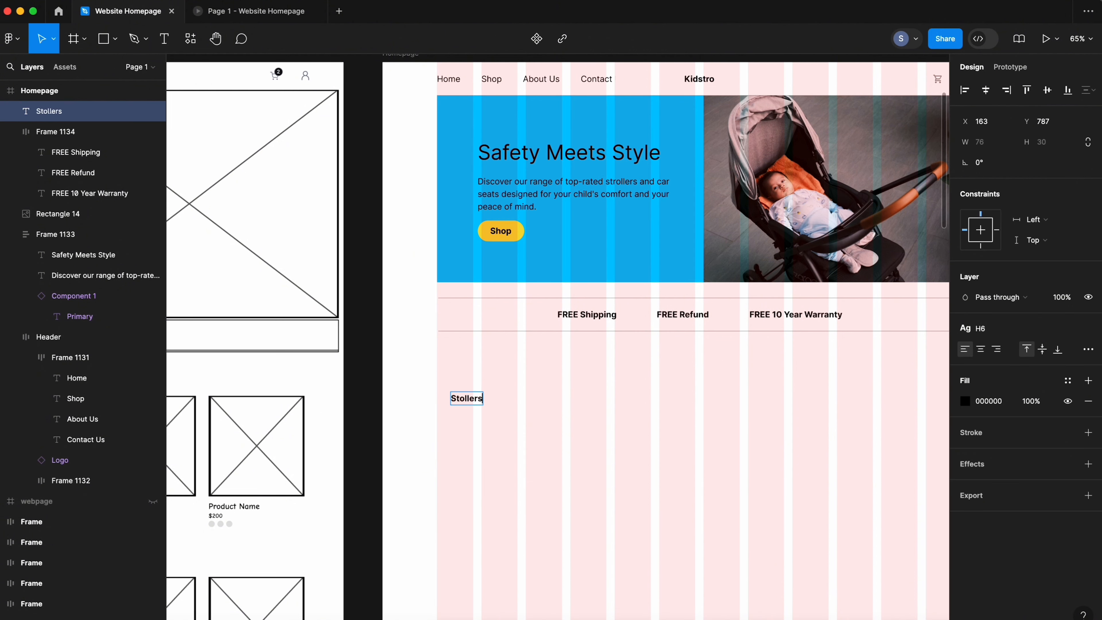
pyautogui.press('Escape')
# - Apply the regular H4 text style to the Stollers heading and move it to about X 126, Y 689, under the benefits row
pyautogui.hscroll(-5, 778, 400)
pyautogui.scroll(-1, 778, 399)
pyautogui.click(1025, 330)
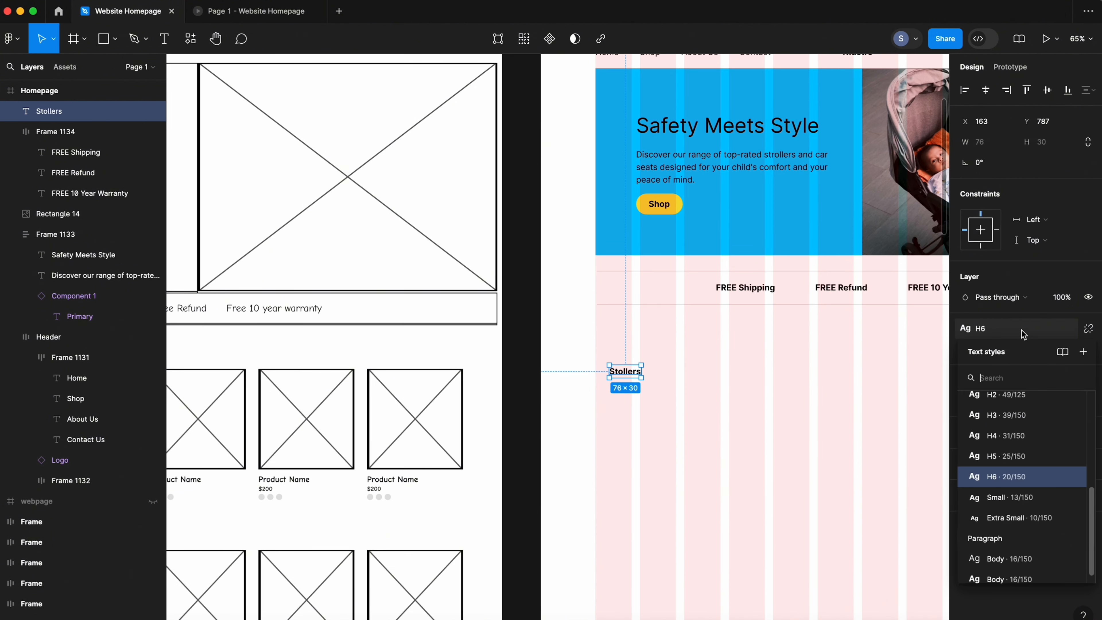
pyautogui.scroll(1, 1054, 466)
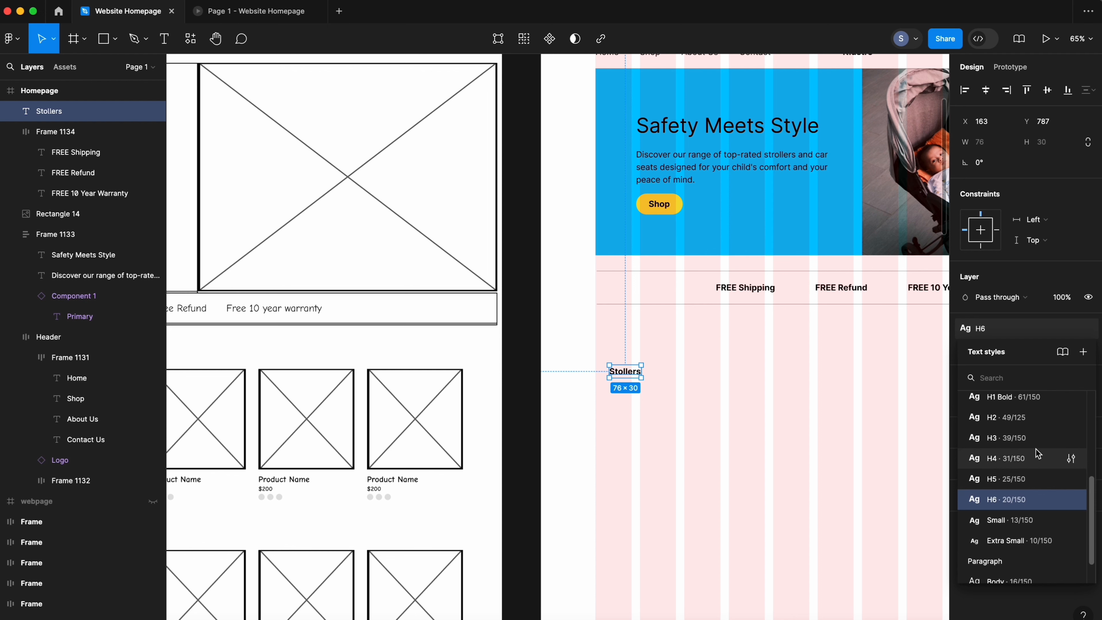
pyautogui.click(1024, 437)
pyautogui.click(1008, 334)
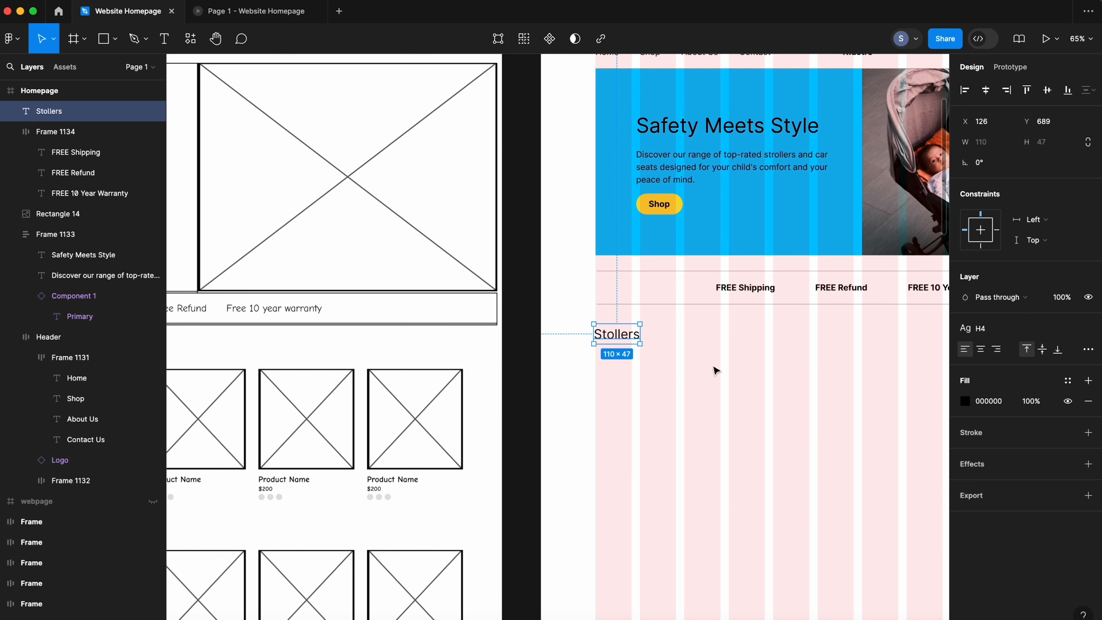
pyautogui.click(717, 371)
# - View the homepage in the prototype preview and return to the design file
pyautogui.moveTo(759, 381); pyautogui.dragTo(513, 392)
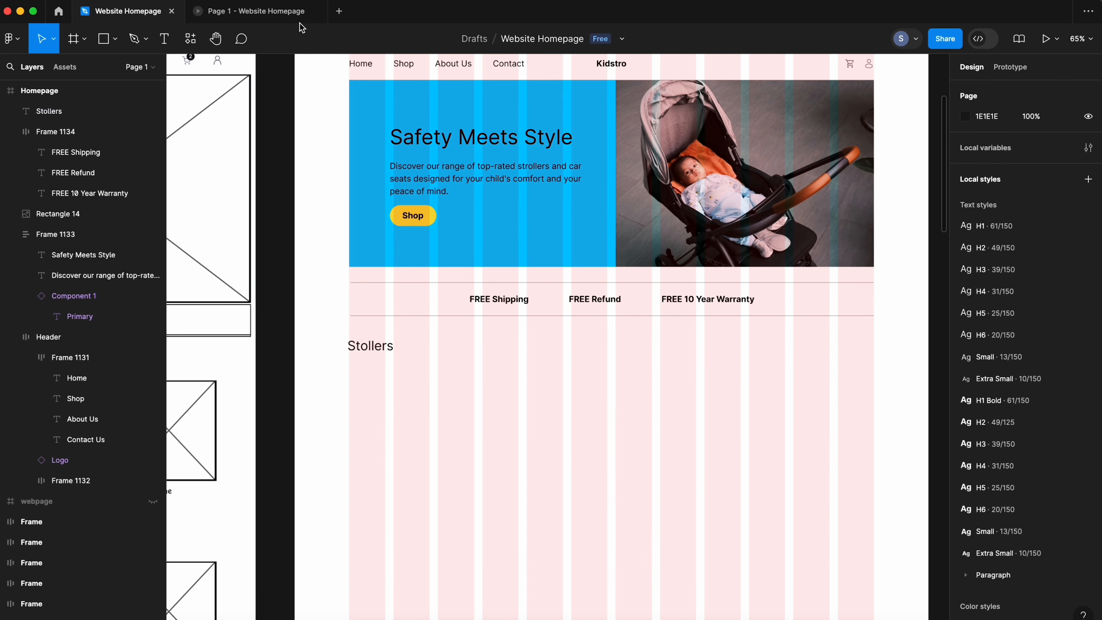
pyautogui.click(284, 18)
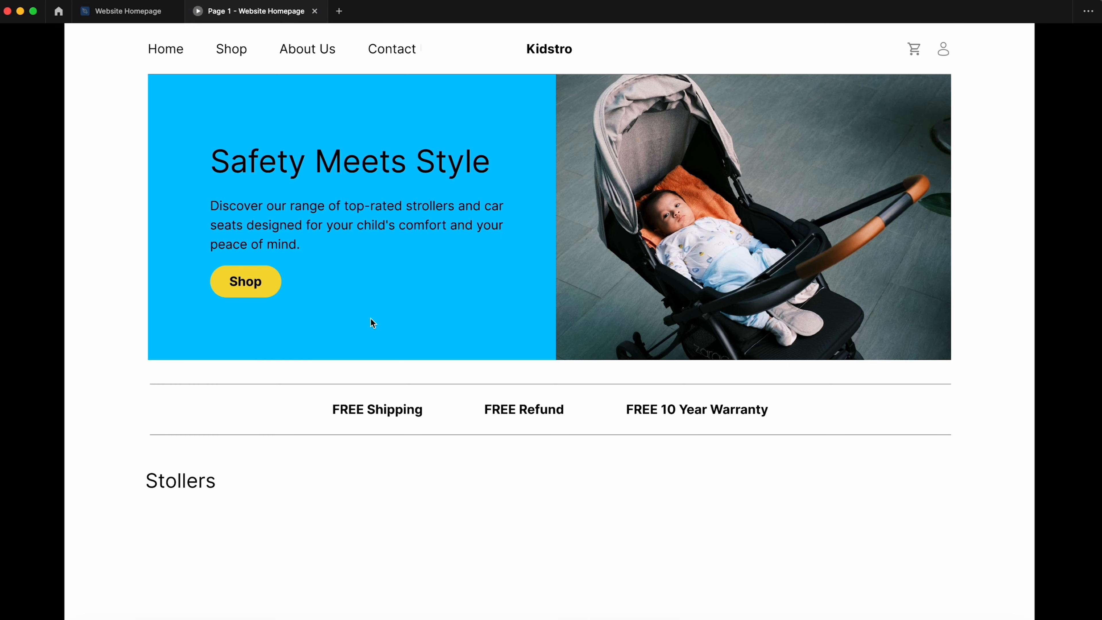
pyautogui.click(128, 10)
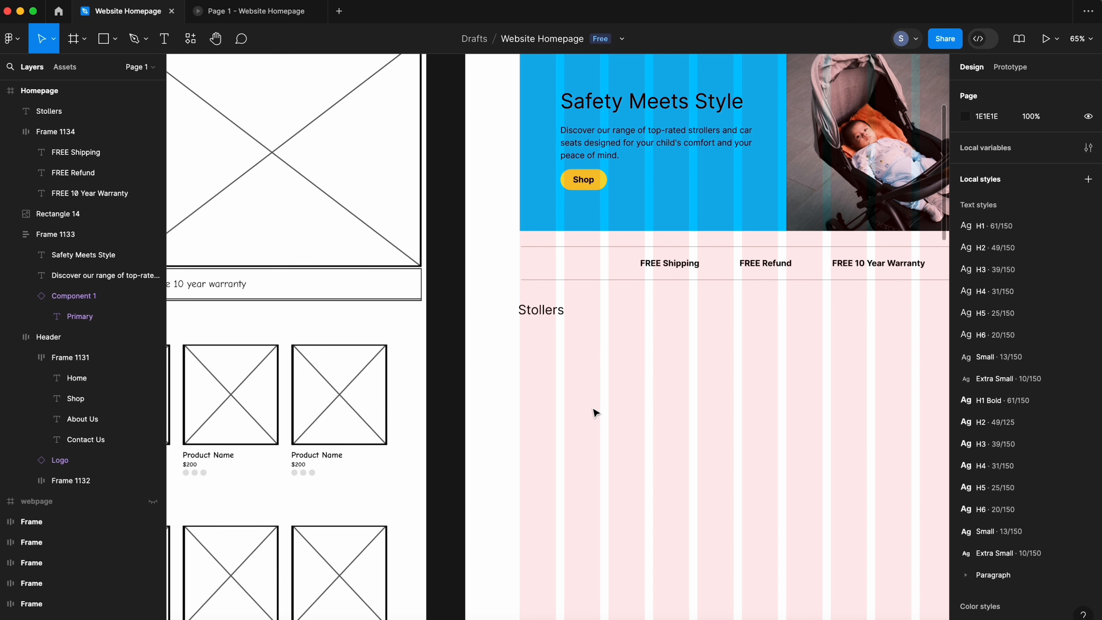
# - Draw a square image placeholder about 298 px wide below the Stollers heading, aligned with the first three grid columns
pyautogui.press('space')
pyautogui.moveTo(692, 379); pyautogui.dragTo(534, 368)
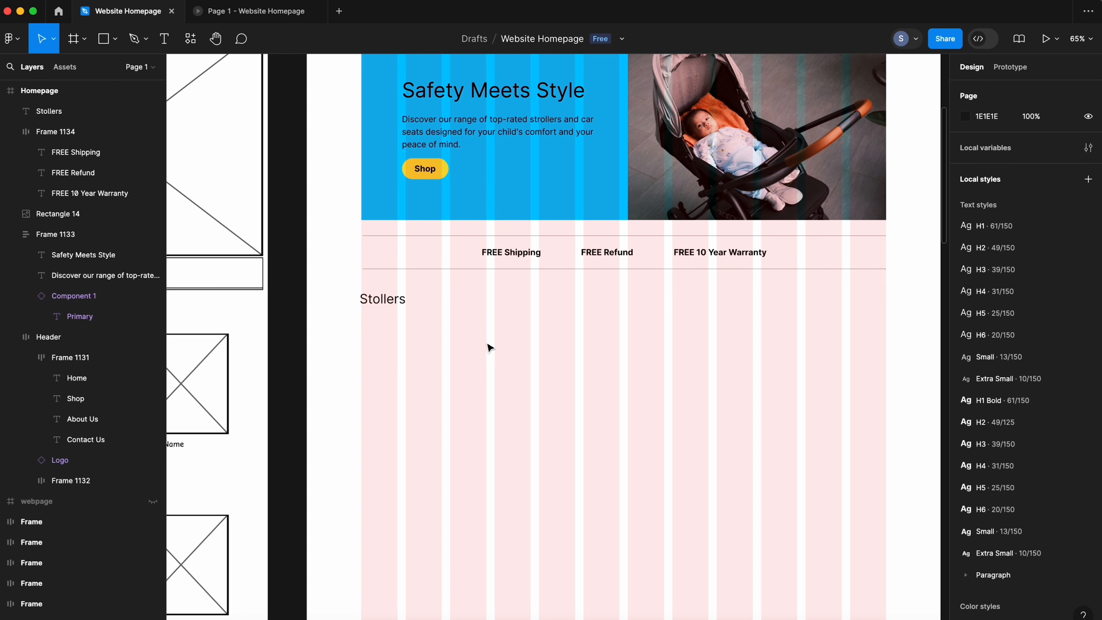
pyautogui.hscroll(-5, 489, 347)
pyautogui.press('r')
pyautogui.moveTo(469, 319); pyautogui.dragTo(593, 444)
# - Add a text reading "Product Name" below the square placeholder
pyautogui.press('t')
pyautogui.hscroll(-4, 590, 438)
pyautogui.scroll(-2, 590, 438)
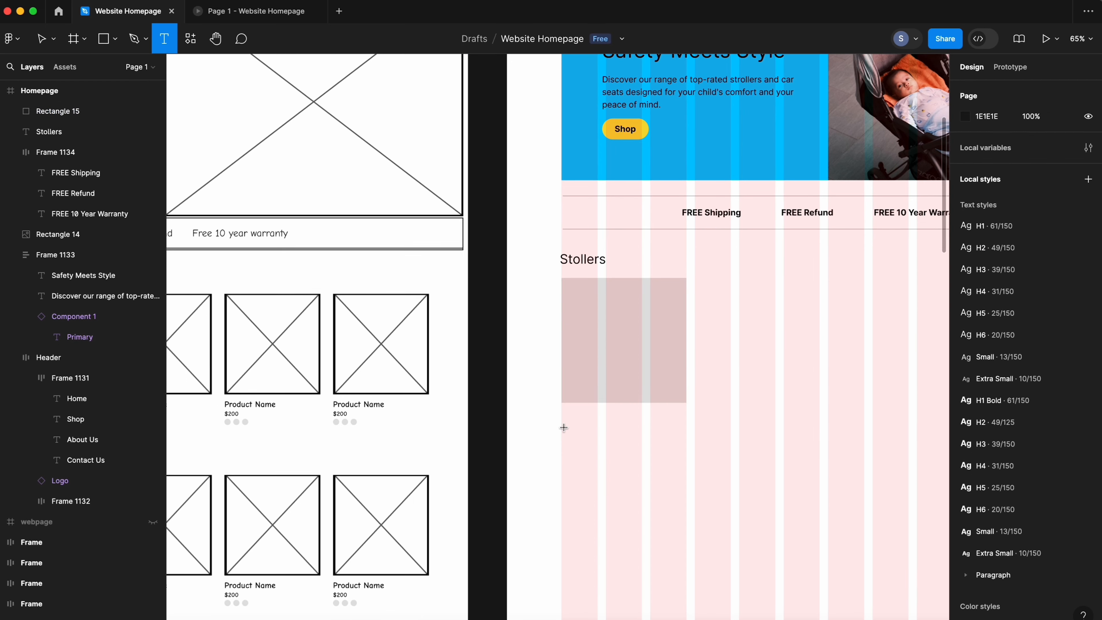
pyautogui.click(563, 426)
pyautogui.write('Product Name')
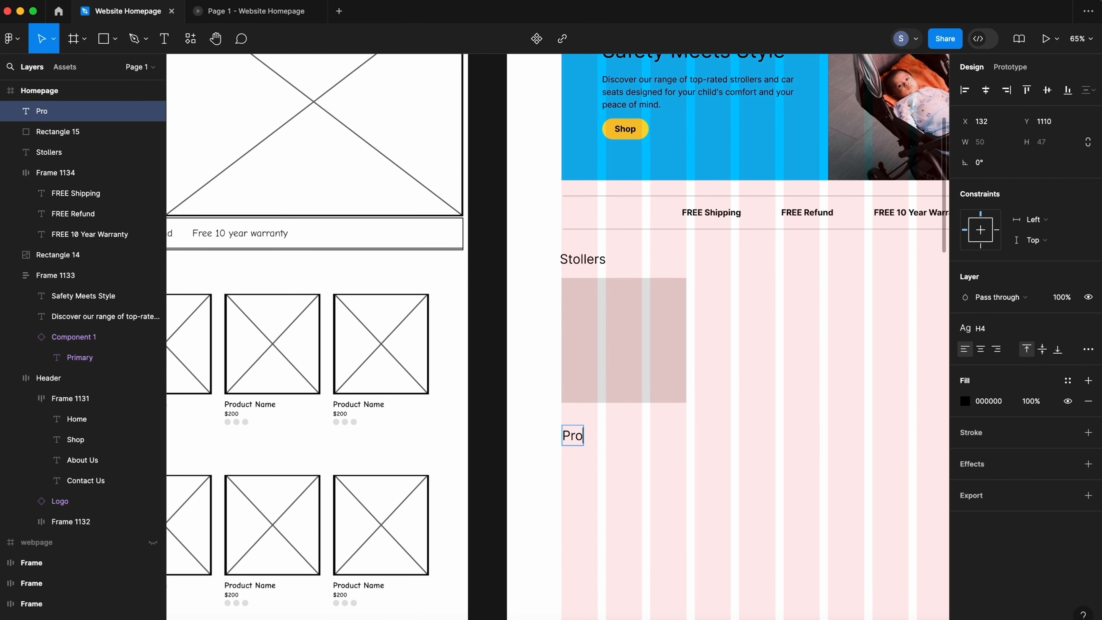
pyautogui.press('Escape')
pyautogui.click(720, 442)
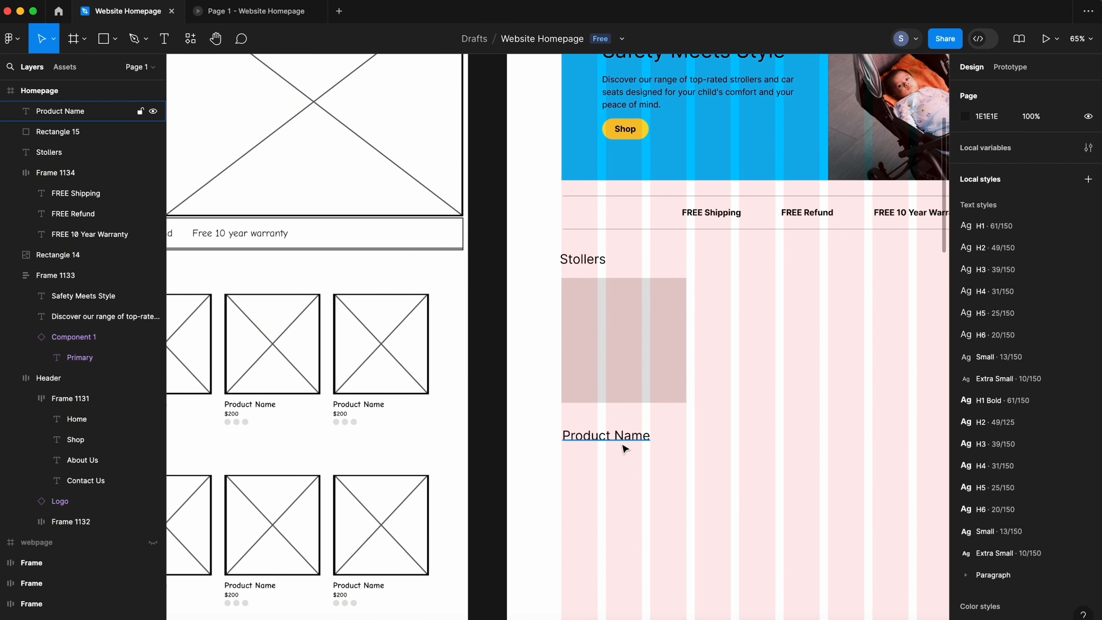
# - Apply the regular H6 text style to the Product Name text
pyautogui.click(590, 436)
pyautogui.click(976, 329)
pyautogui.click(1004, 512)
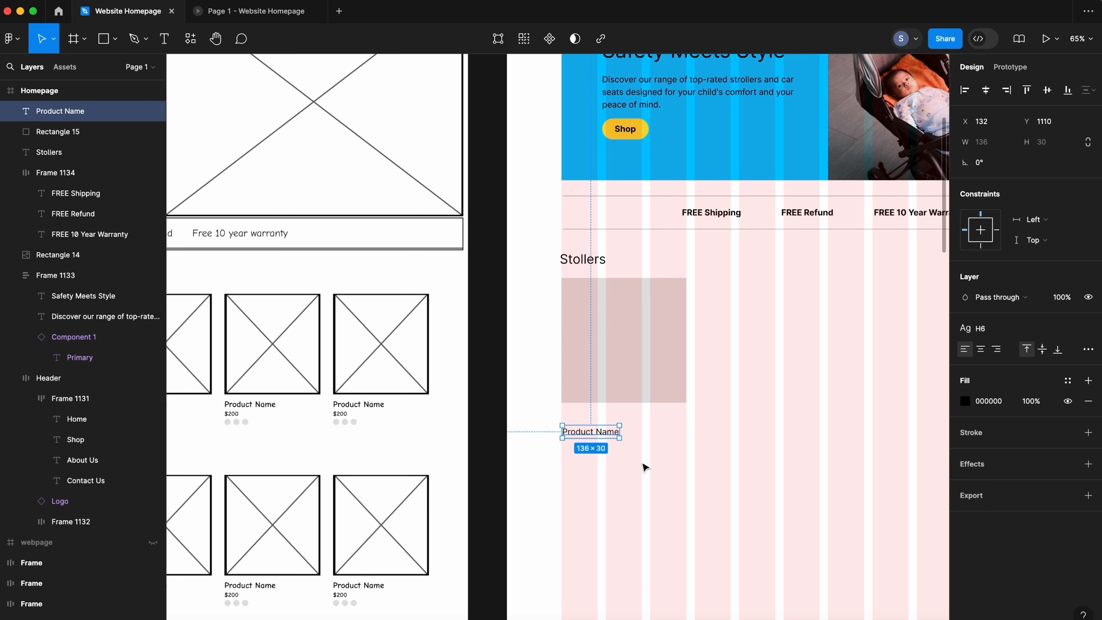
# - Move Product Name closer to the placeholder and duplicate it below at about X 133, Y 1118, with the copy reading "$299"
pyautogui.click(598, 437)
pyautogui.moveTo(595, 433)
pyautogui.mouseDown()
pyautogui.moveTo(594, 420)
pyautogui.moveTo(595, 436)
pyautogui.mouseUp()
pyautogui.click(593, 419)
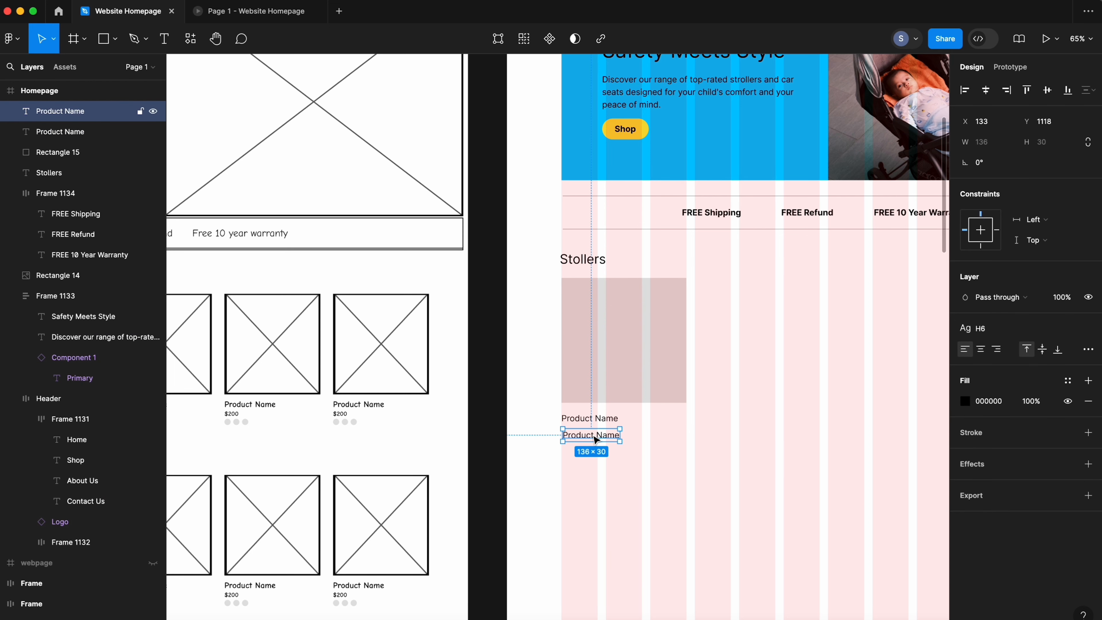
pyautogui.doubleClick(595, 436)
pyautogui.write('$299')
pyautogui.press('Escape')
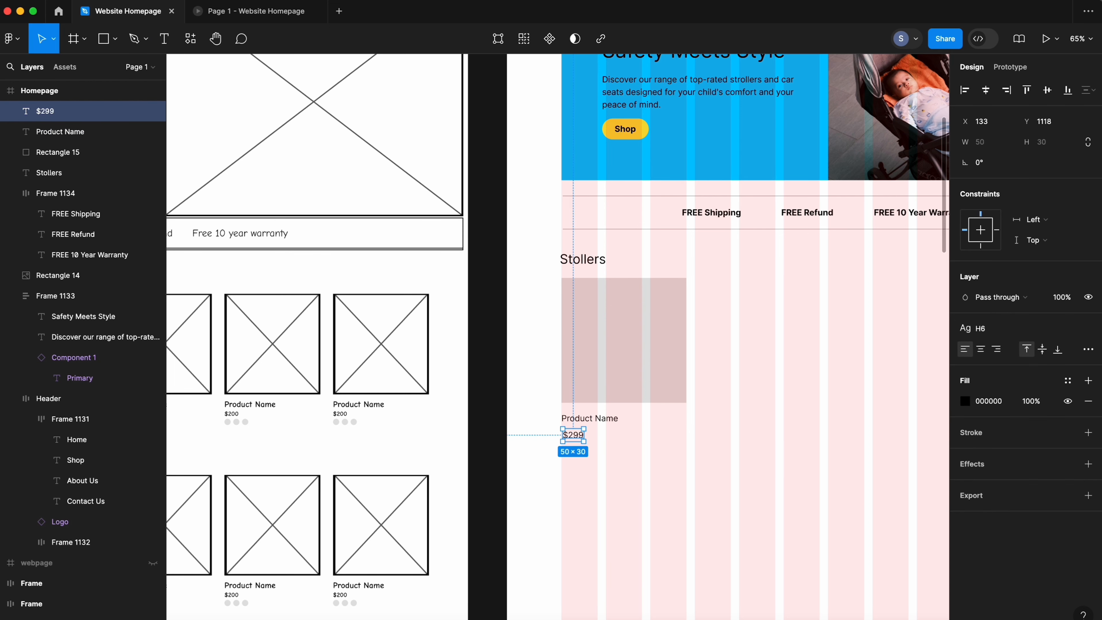
# - Apply the bold H6 text style to the $299 price text
pyautogui.click(993, 328)
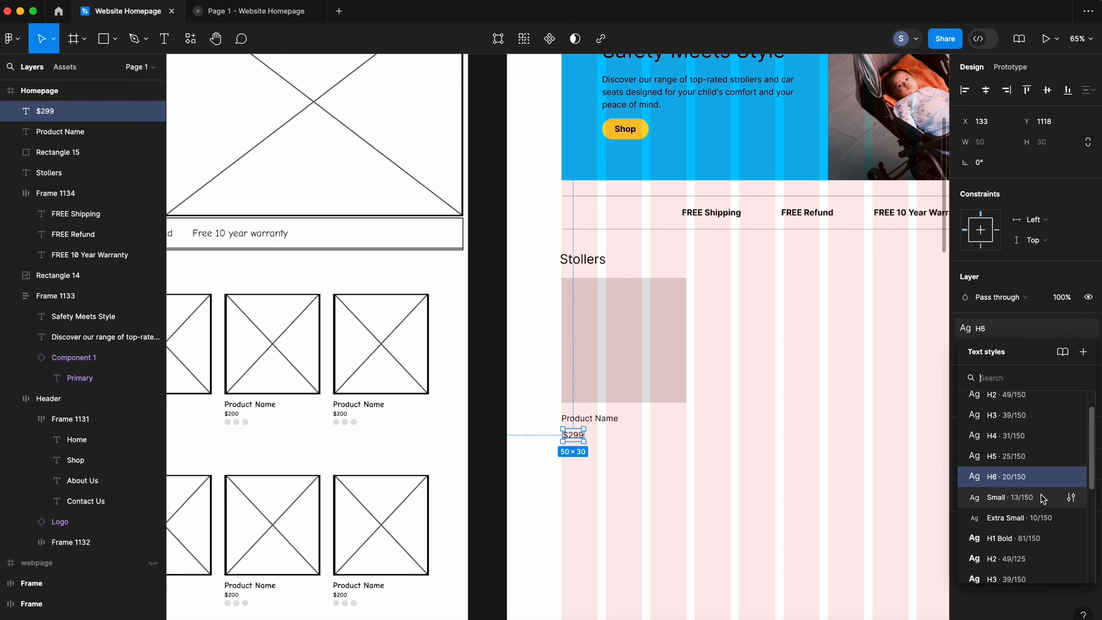
pyautogui.scroll(-2, 1042, 498)
pyautogui.scroll(-4, 1042, 498)
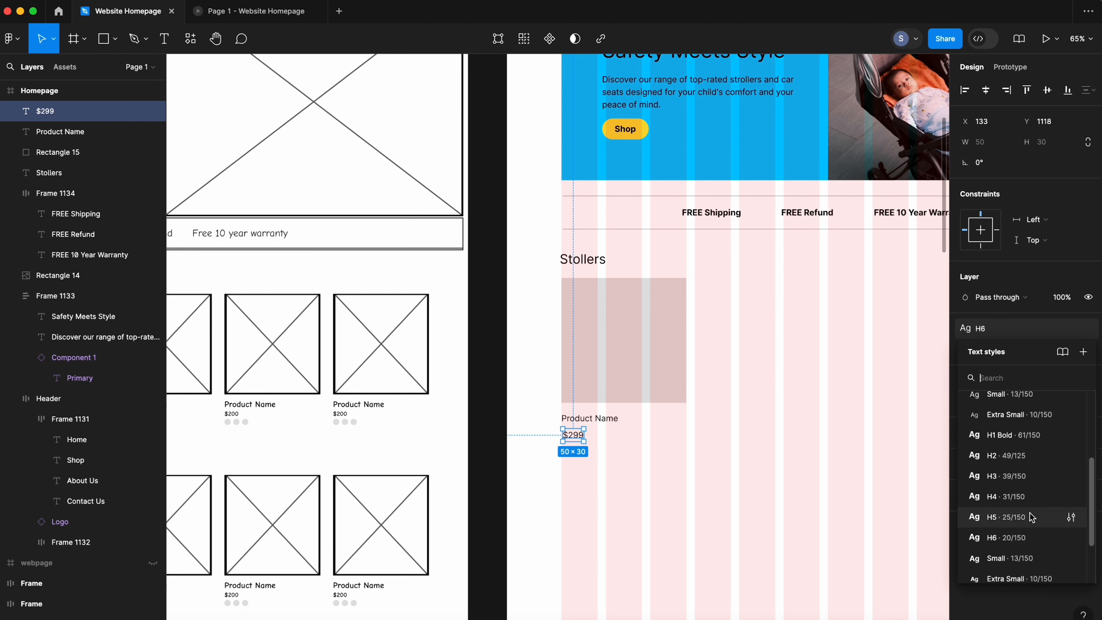
pyautogui.click(993, 538)
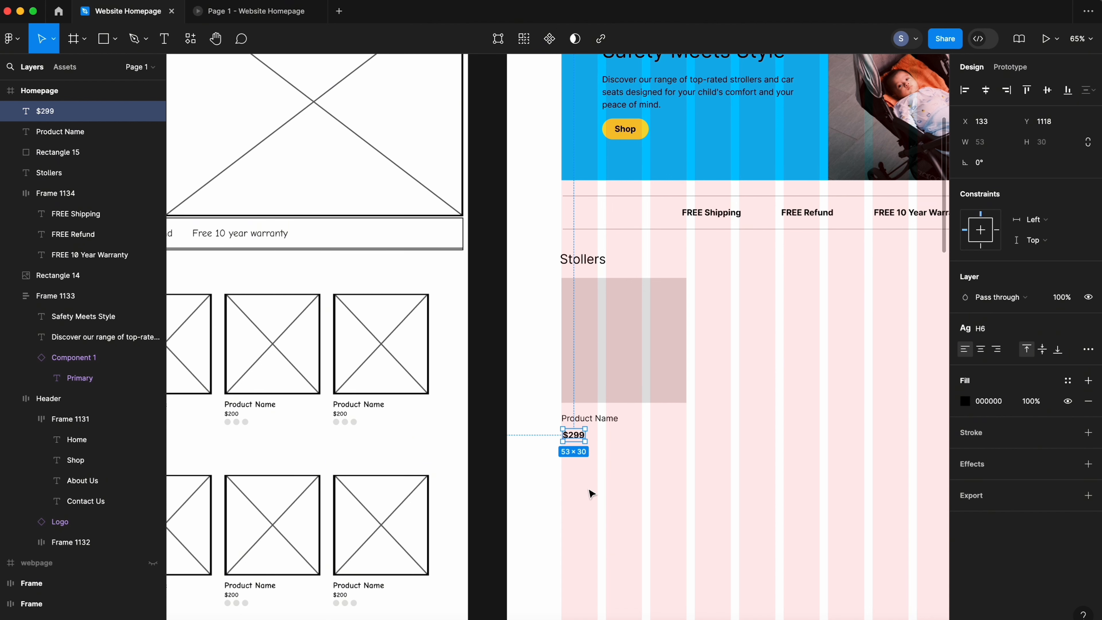
pyautogui.click(585, 471)
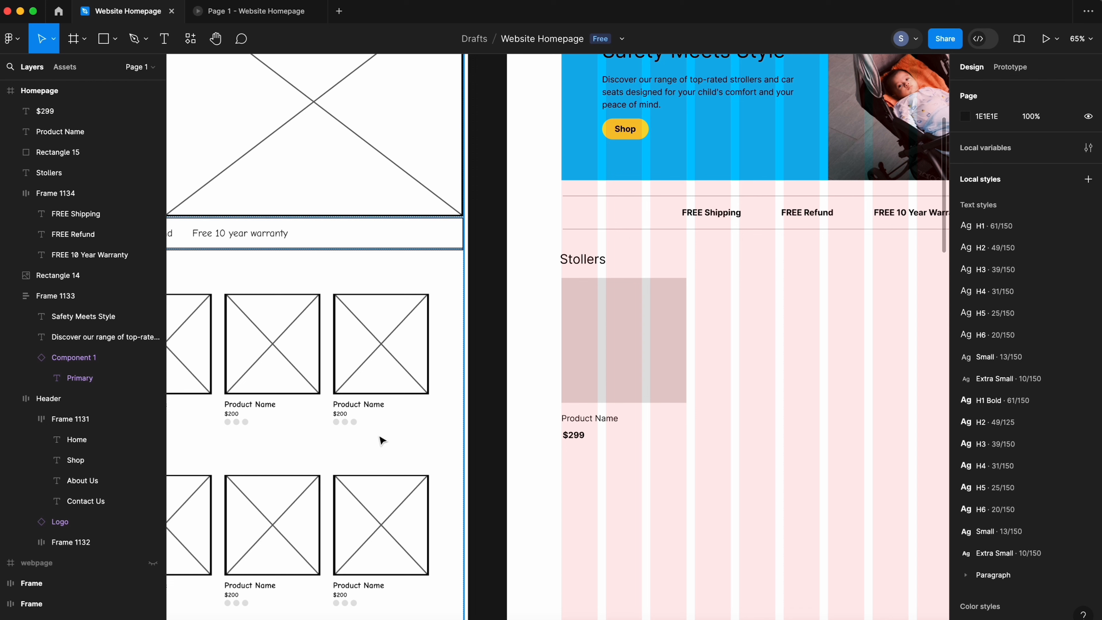
# - Add a 100 × 100 circle below the price at about X 130, Y 1164
pyautogui.scroll(5, 489, 462)
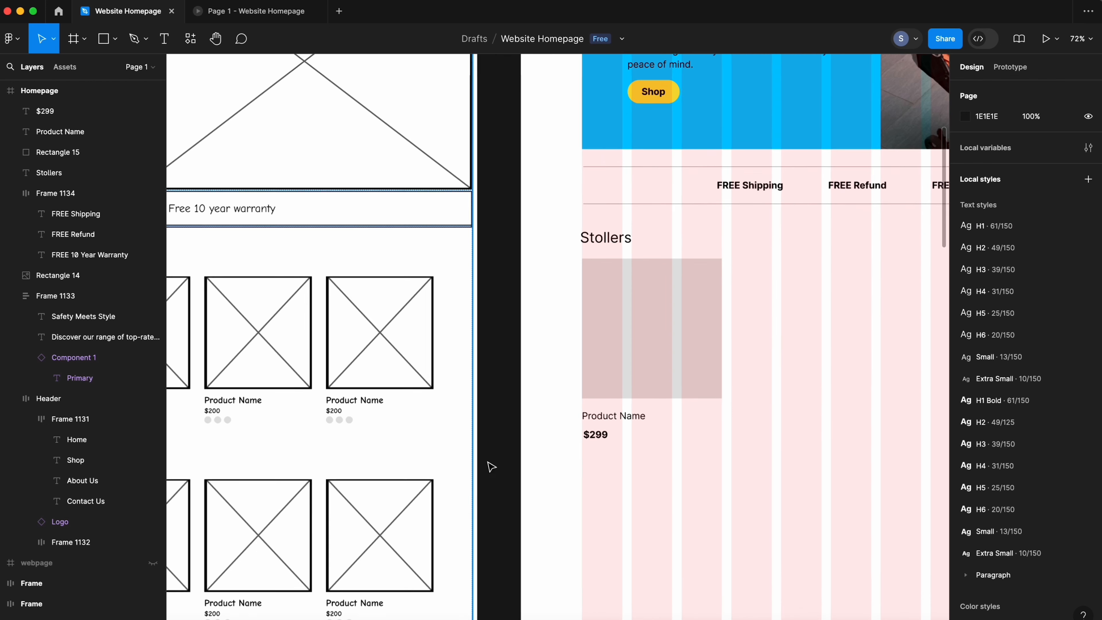
pyautogui.hscroll(2, 624, 457)
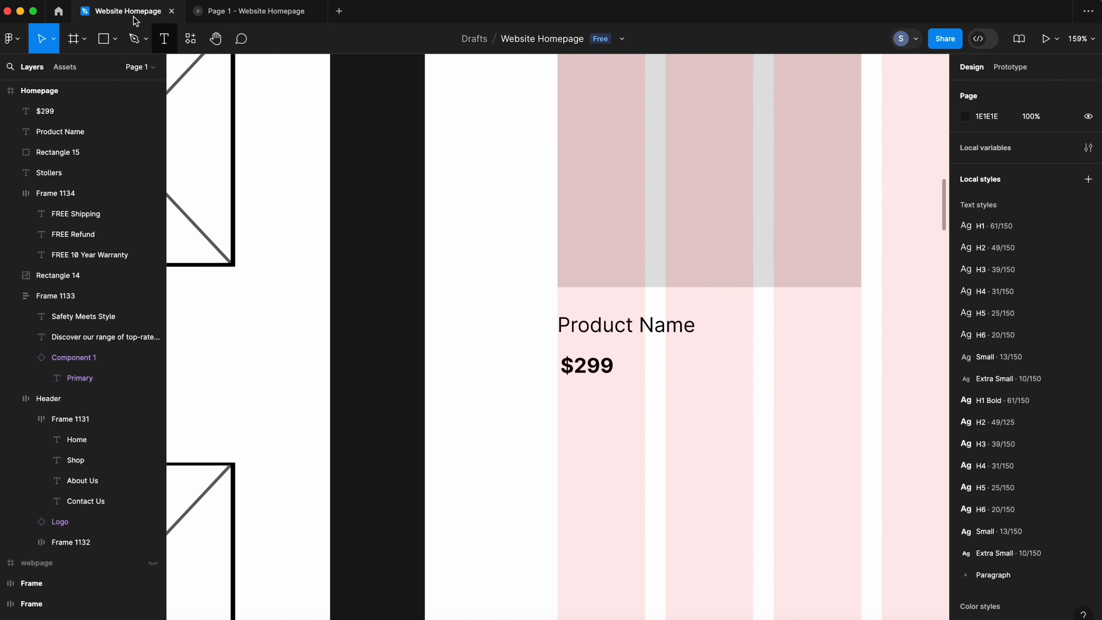
pyautogui.press('o')
pyautogui.hscroll(3, 580, 398)
pyautogui.scroll(-2, 580, 399)
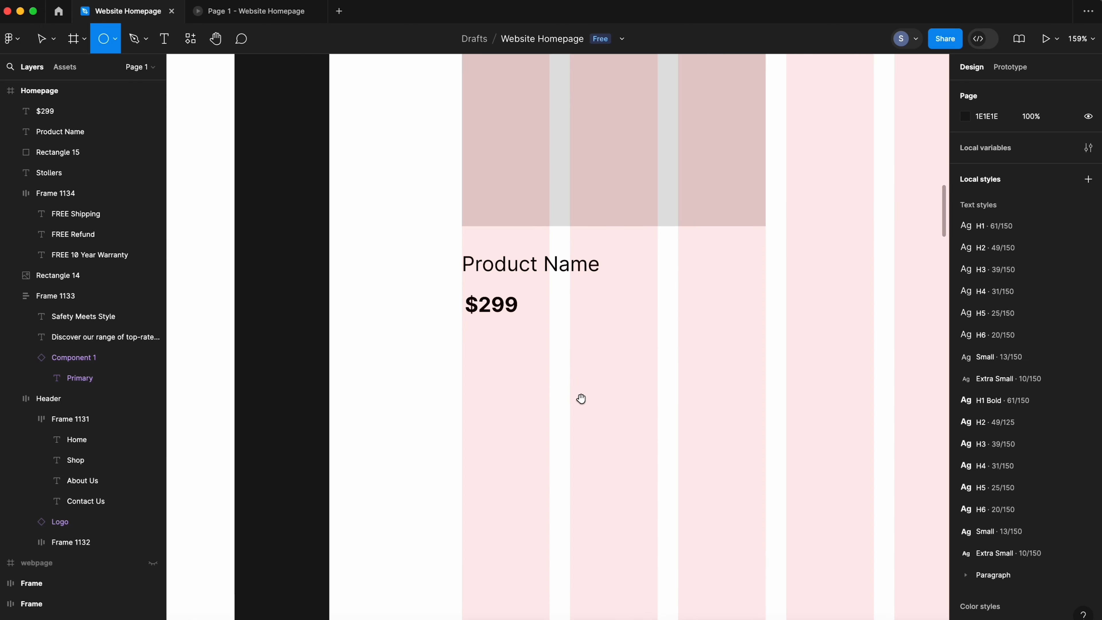
pyautogui.click(521, 388)
pyautogui.moveTo(514, 404)
pyautogui.mouseDown()
pyautogui.moveTo(523, 392)
pyautogui.moveTo(520, 409)
pyautogui.mouseUp()
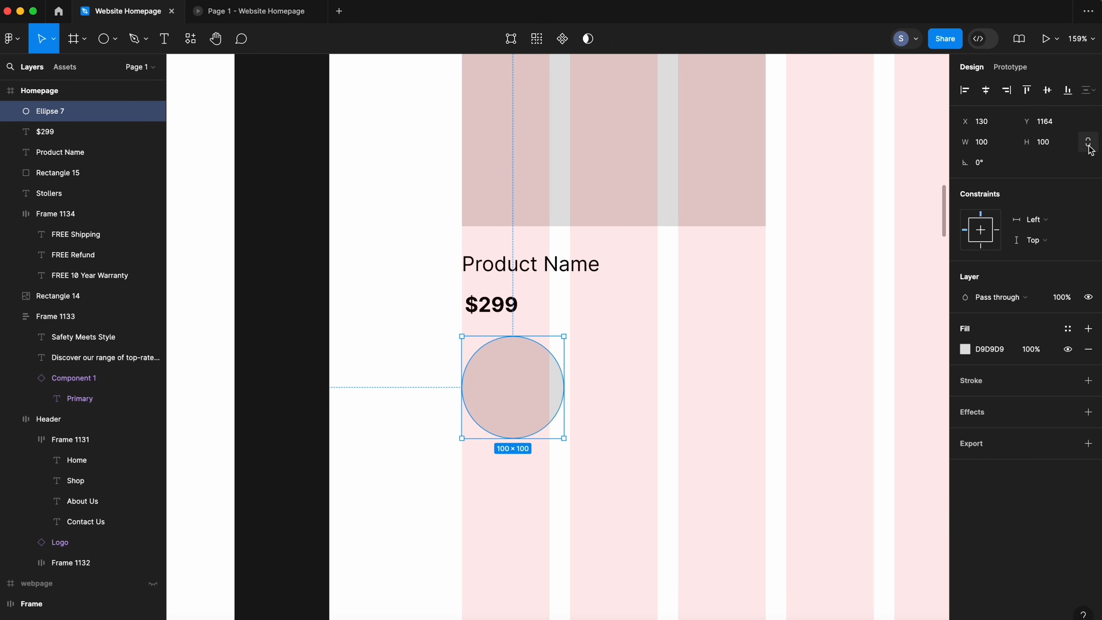
# - Constrain the circle's proportions, set its width to 20, and nudge it up to Y 1158 beneath the price
pyautogui.click(994, 149)
pyautogui.click(1062, 143)
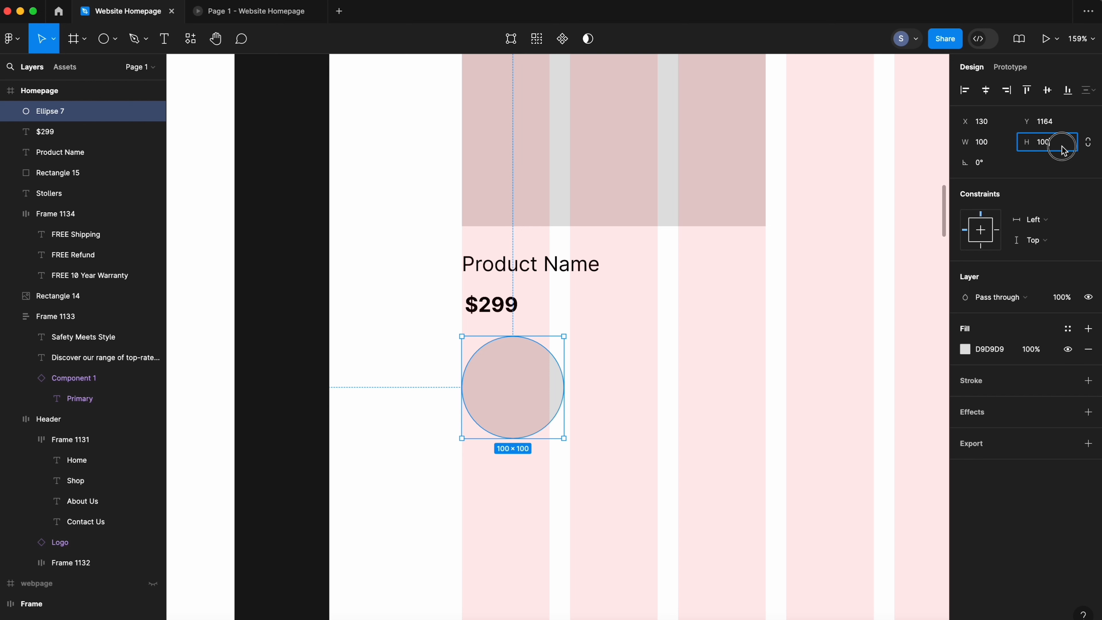
pyautogui.click(1089, 149)
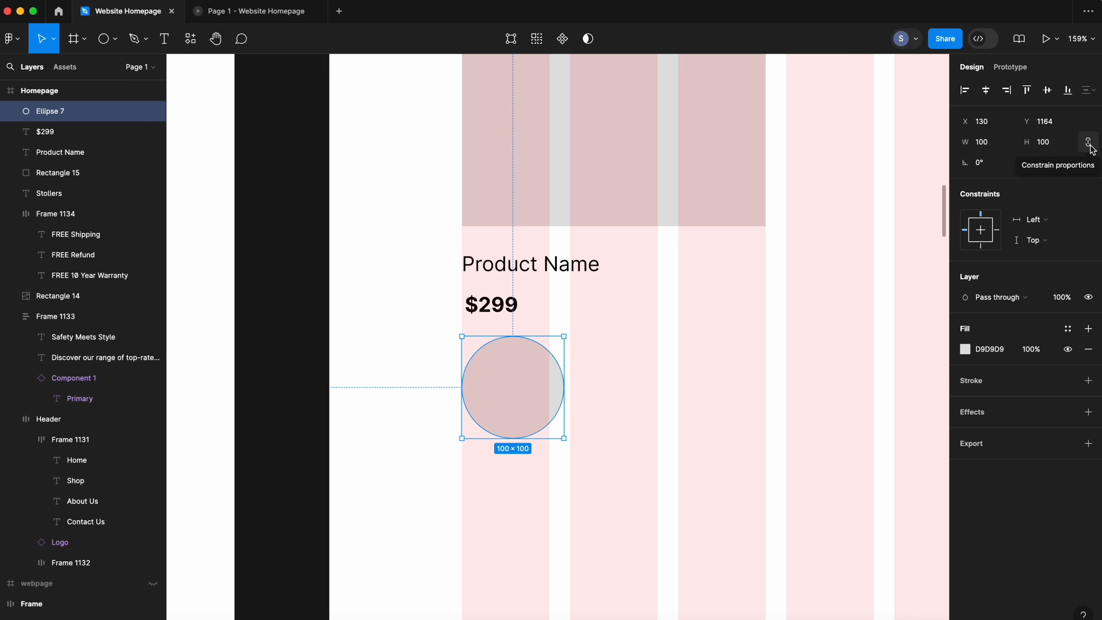
pyautogui.click(981, 146)
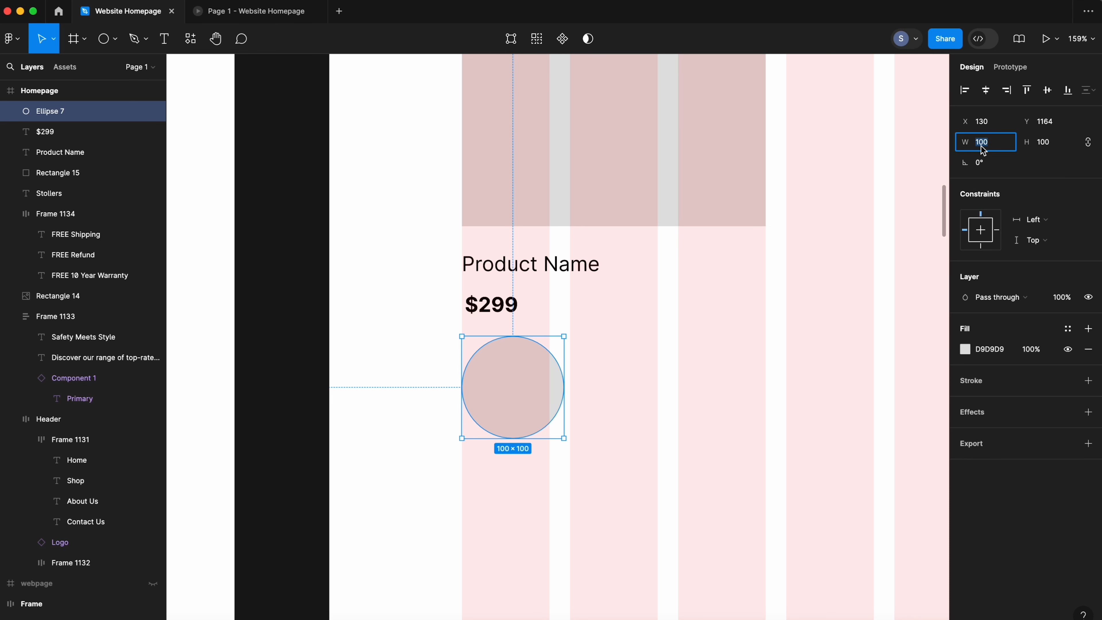
pyautogui.write('20')
pyautogui.press('Return')
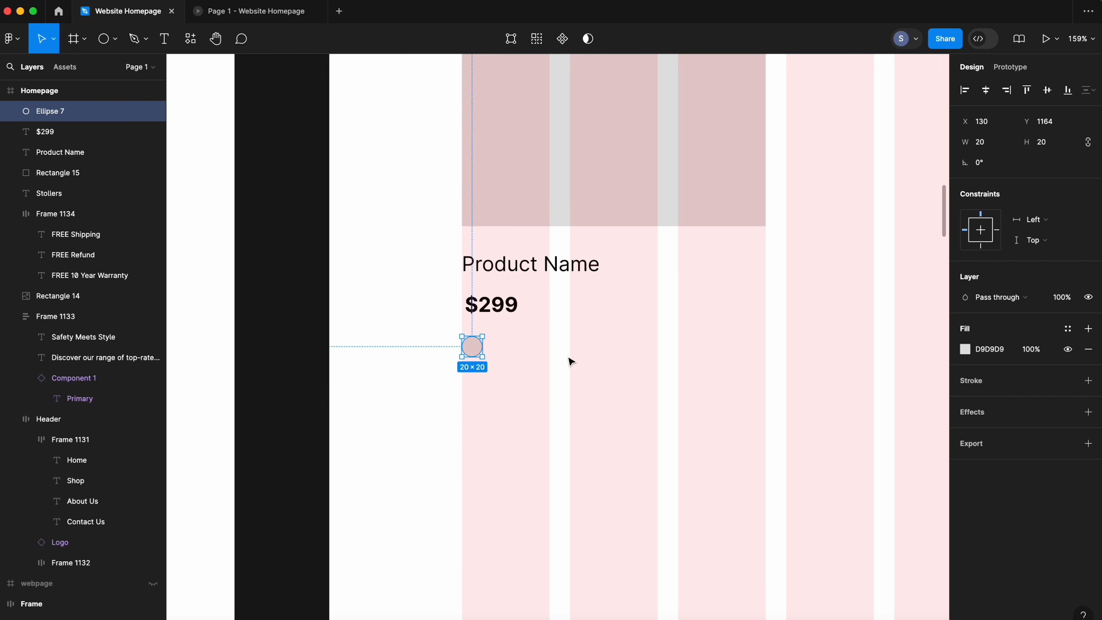
pyautogui.click(327, 423)
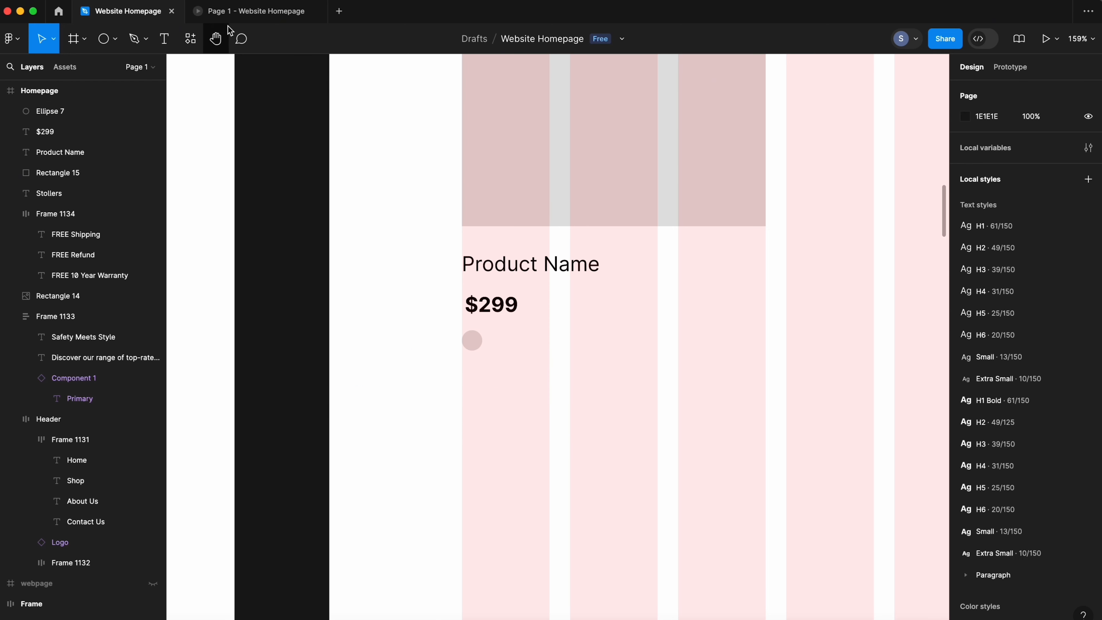
# - Check the product card in the prototype preview and return to the design file
pyautogui.click(241, 13)
pyautogui.scroll(-6, 425, 425)
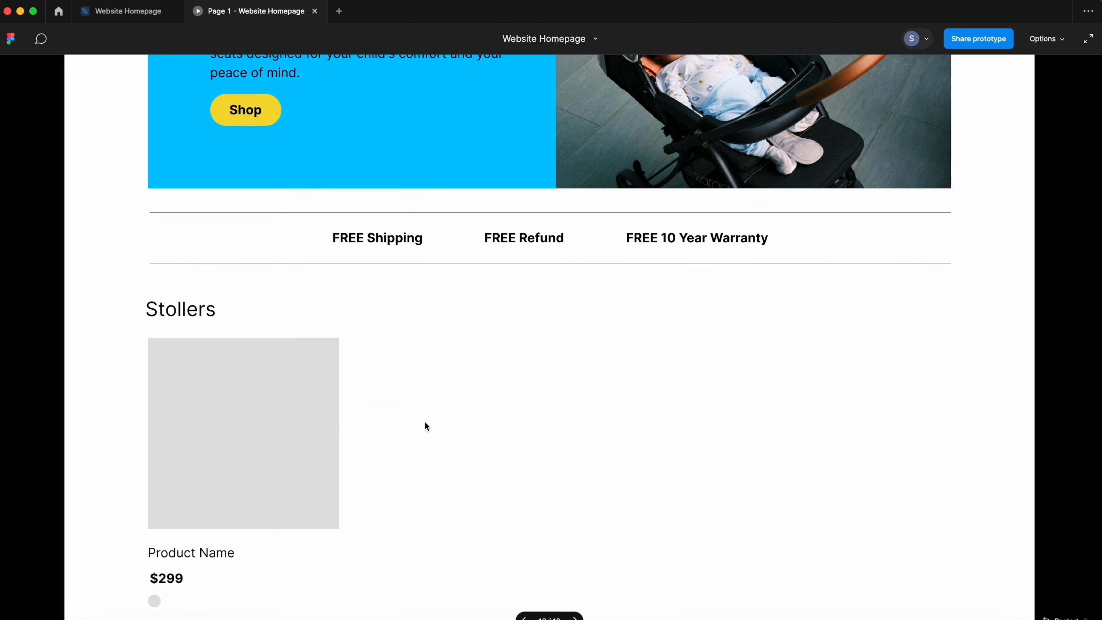
pyautogui.click(130, 10)
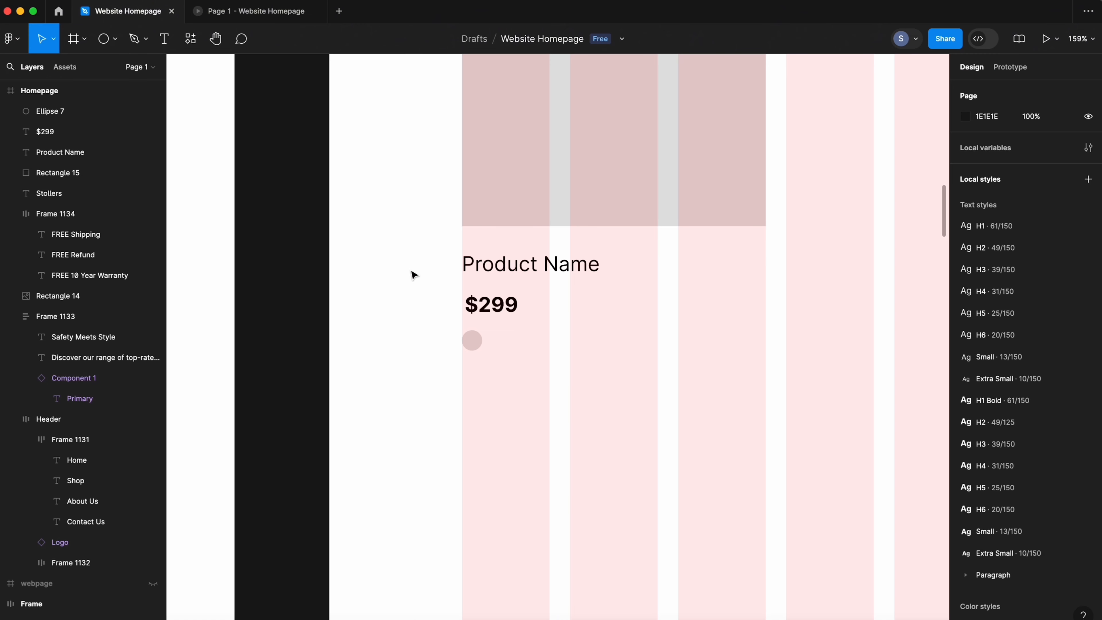
# - Resize the circle under the price to 25 × 25 and fill it with red D80000
pyautogui.click(472, 339)
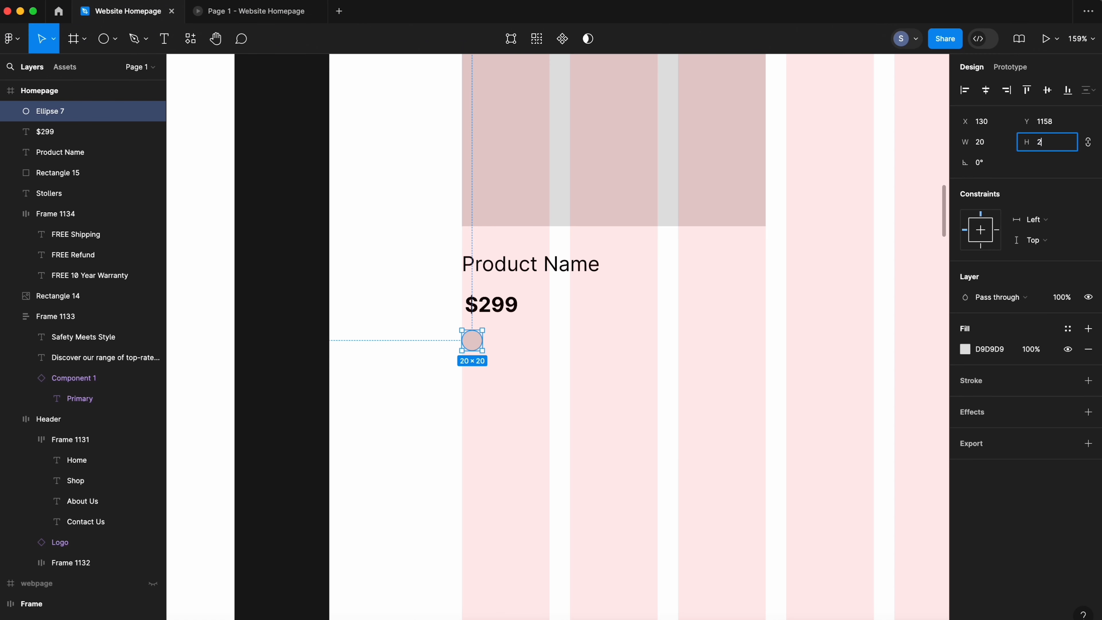
pyautogui.click(664, 313)
pyautogui.click(482, 347)
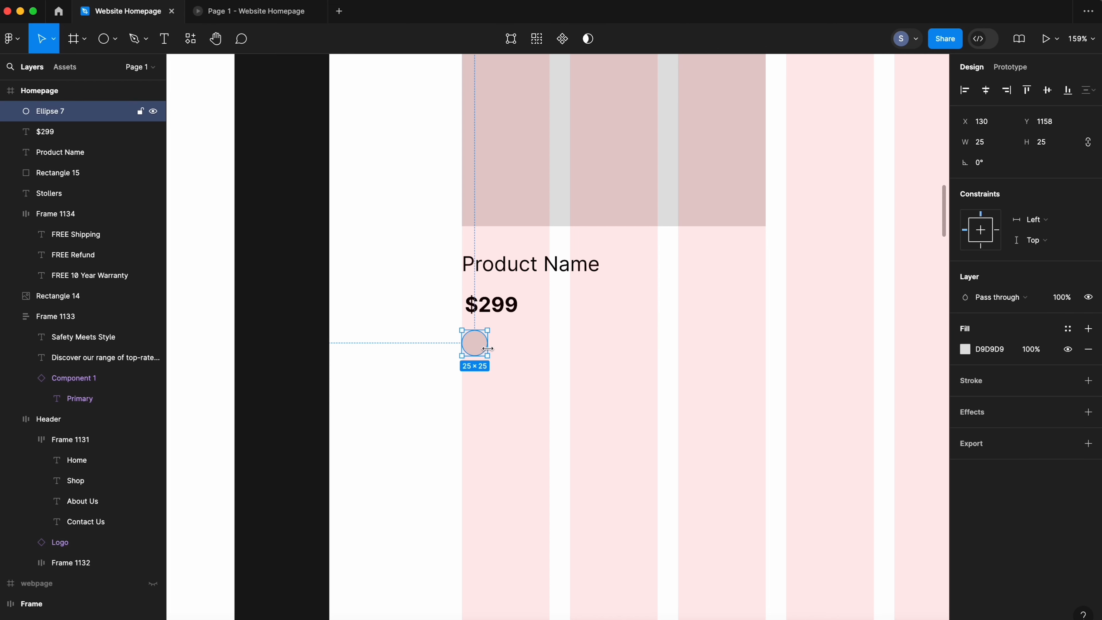
pyautogui.click(964, 349)
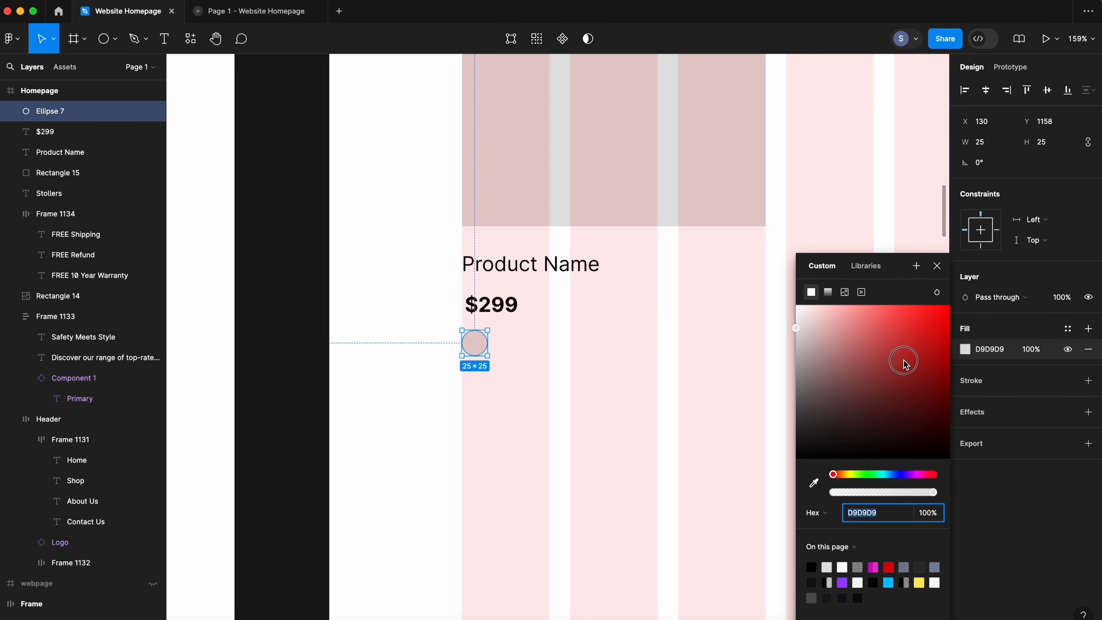
pyautogui.moveTo(902, 361); pyautogui.dragTo(950, 334)
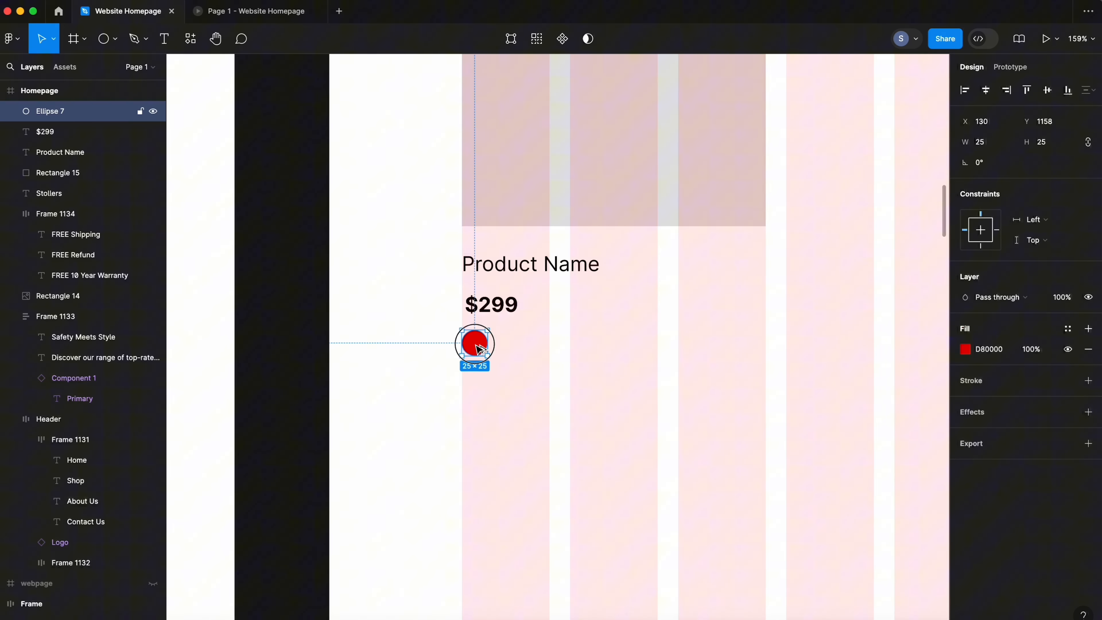
# - Duplicate the red circle to its right at about X 161, Y 1158, and fill the copy with black
pyautogui.moveTo(476, 343); pyautogui.dragTo(508, 344)
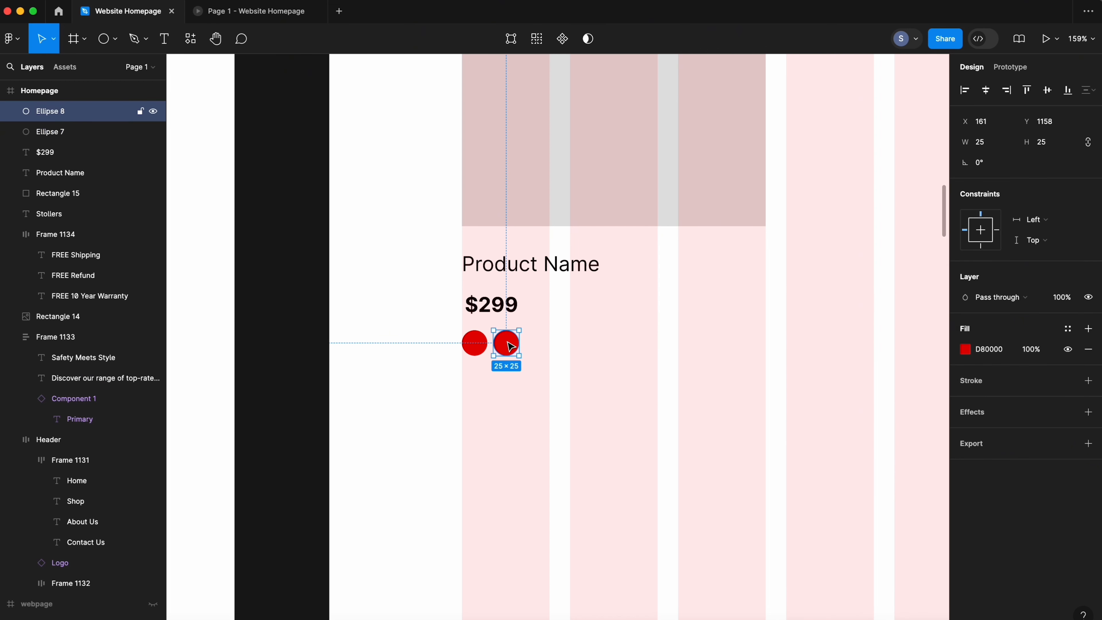
pyautogui.click(964, 349)
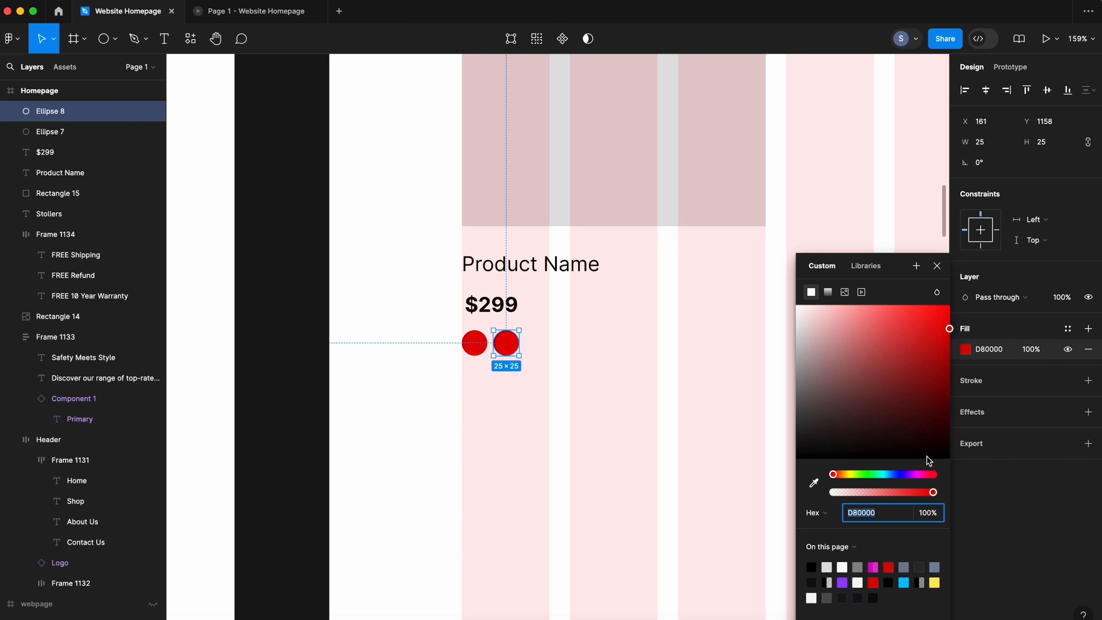
pyautogui.moveTo(929, 459); pyautogui.dragTo(951, 462)
pyautogui.click(486, 401)
# - Wrap the red and black circles in a horizontal auto layout and duplicate the black circle inside it
pyautogui.moveTo(538, 317); pyautogui.dragTo(480, 358)
pyautogui.hotkey('shift', 'a')
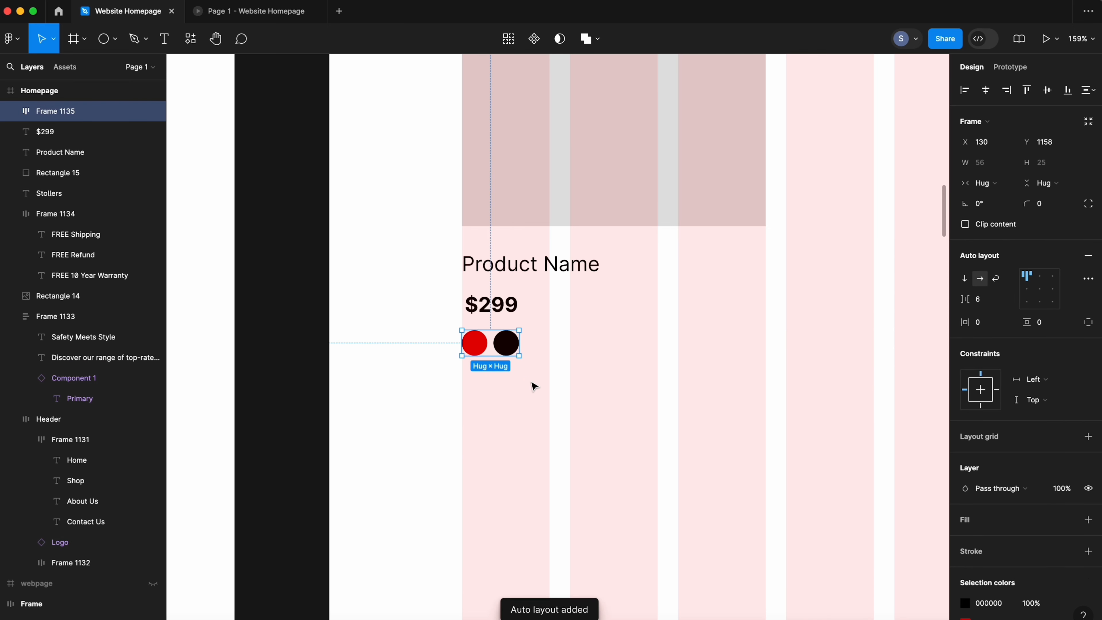
pyautogui.click(512, 349)
pyautogui.press('super+d')
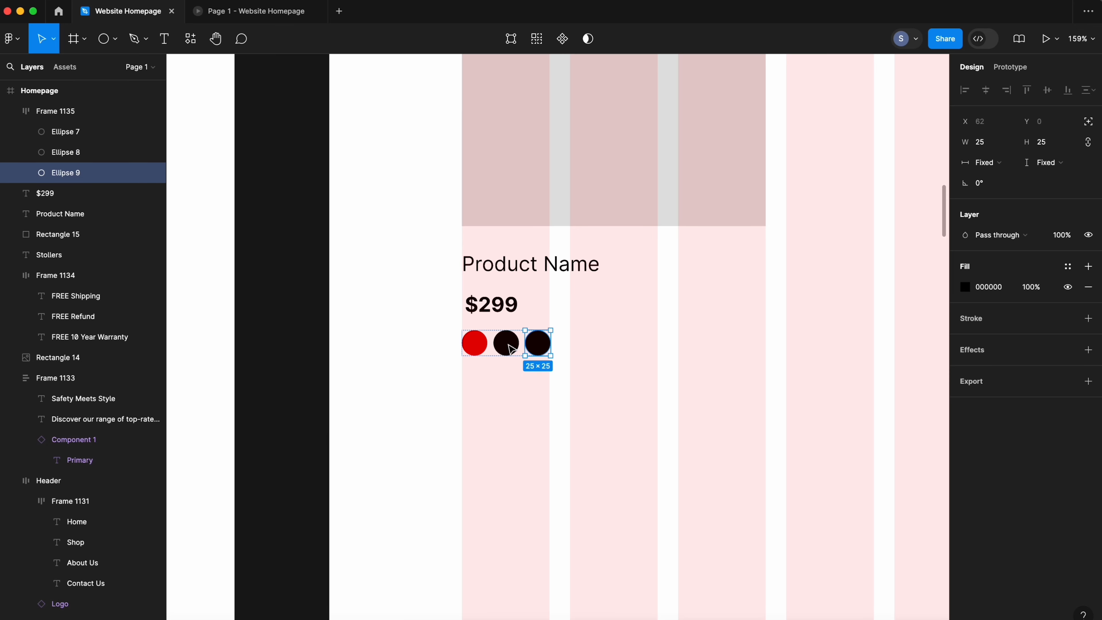
# - Fill the third color circle with pink ED53F0
pyautogui.click(964, 287)
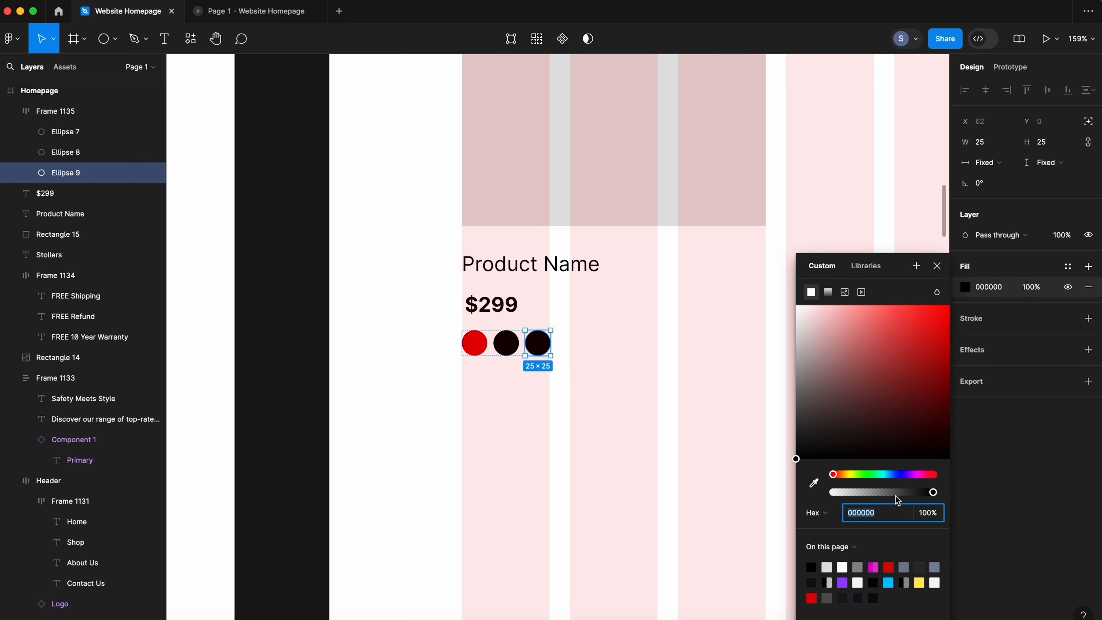
pyautogui.click(914, 474)
pyautogui.click(895, 313)
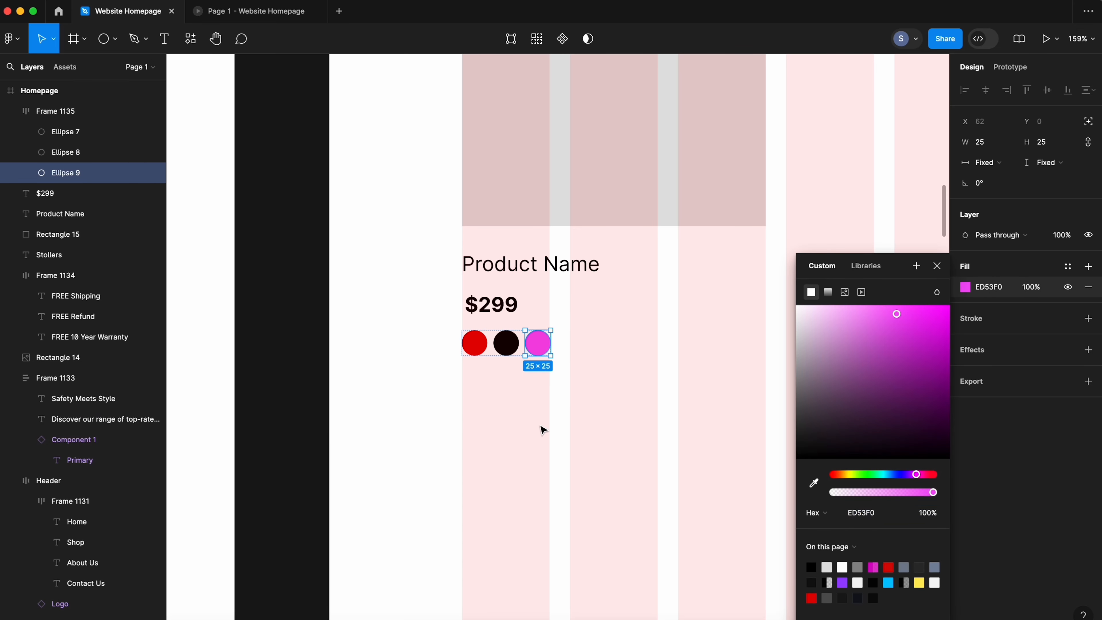
pyautogui.click(541, 428)
# - Wrap the placeholder rectangle, Product Name, price and color circles in a vertical auto layout
pyautogui.scroll(-5, 430, 309)
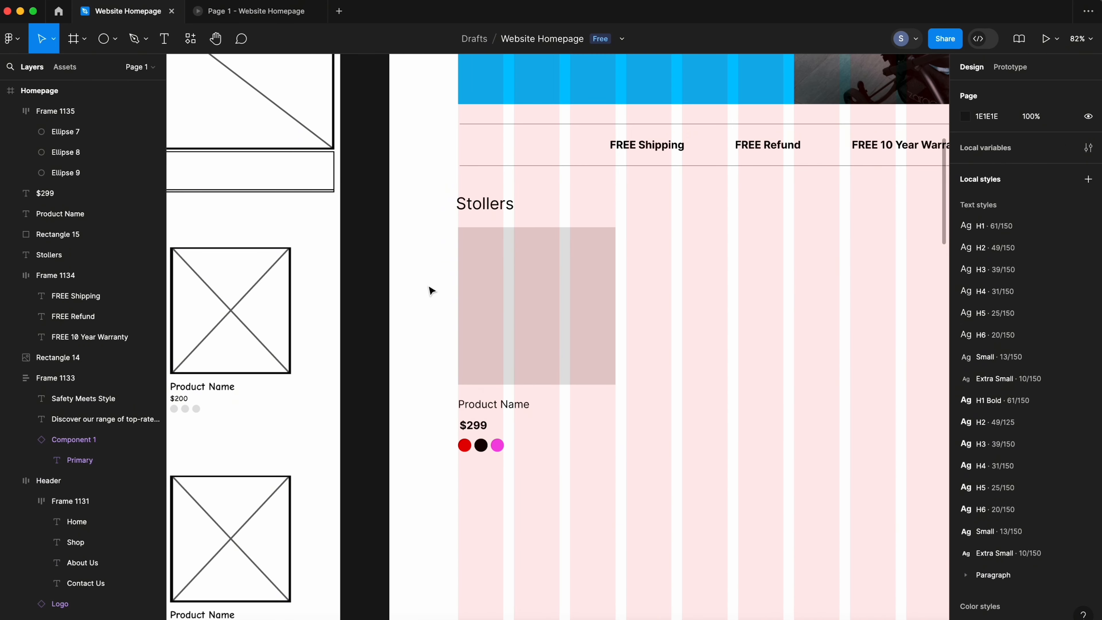
pyautogui.click(507, 356)
pyautogui.click(492, 404)
pyautogui.click(471, 425)
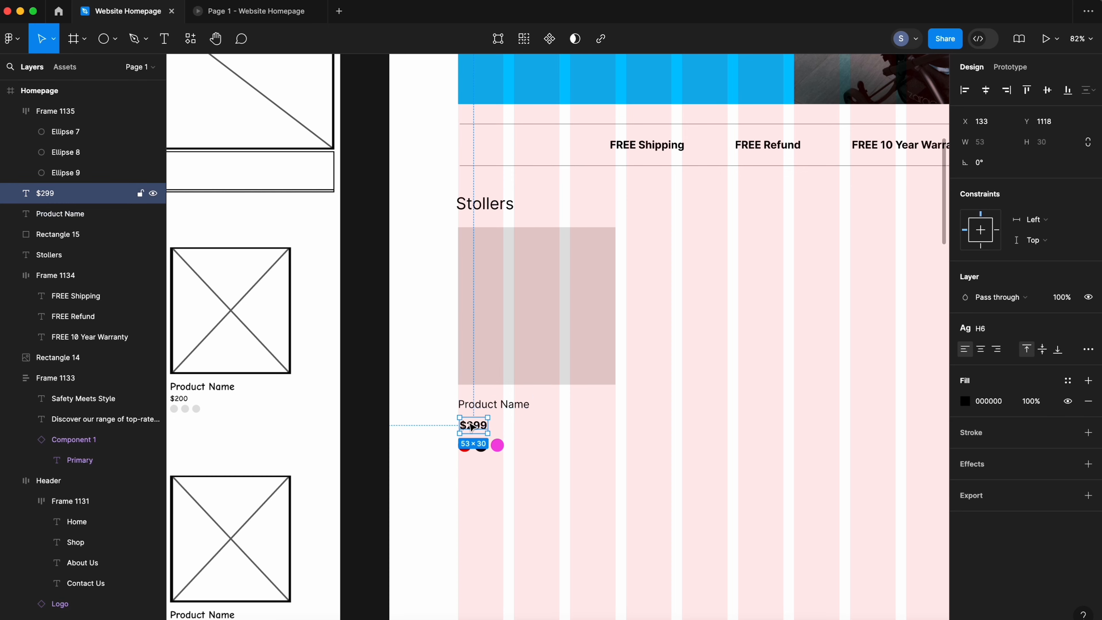
pyautogui.click(473, 446)
pyautogui.moveTo(381, 248); pyautogui.dragTo(619, 495)
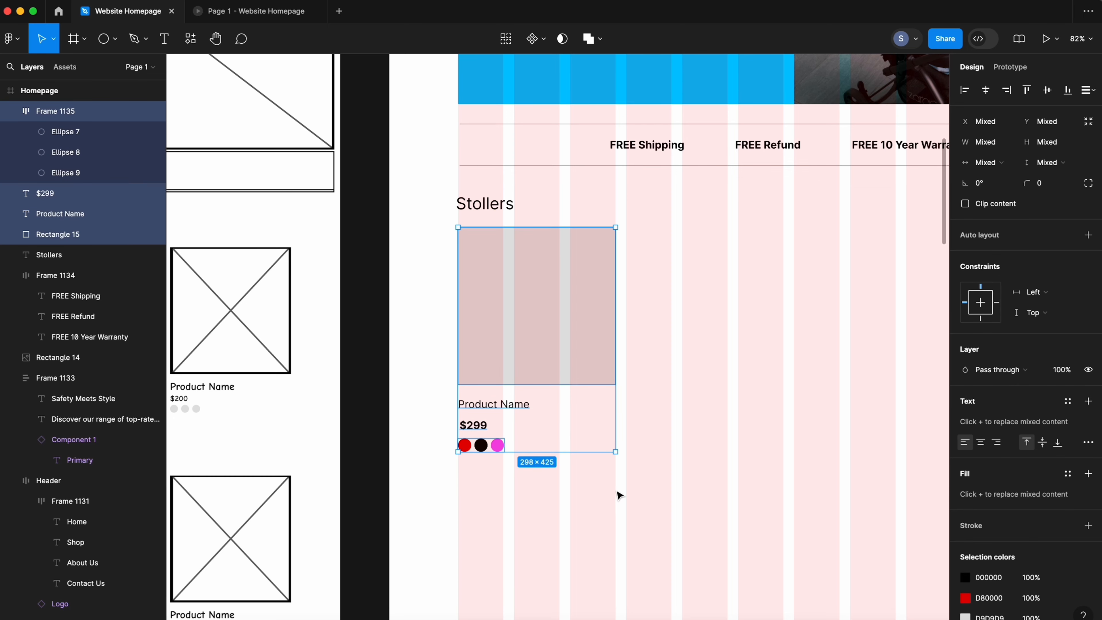
pyautogui.hotkey('shift', 'a')
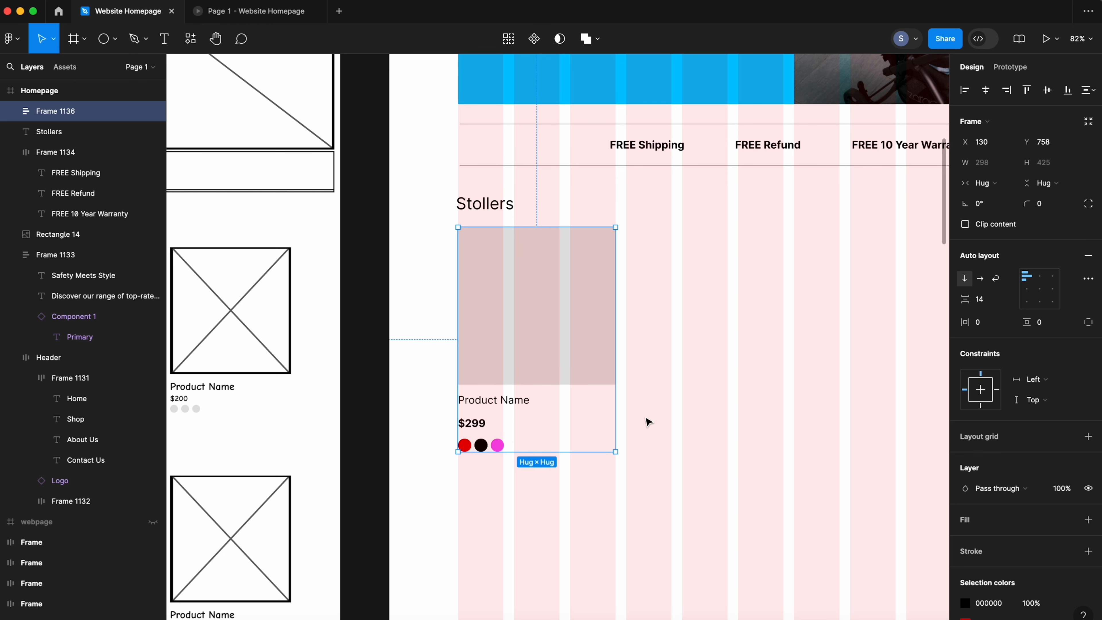
# - Rename the new auto layout frame as Product Card and turn it into a component
pyautogui.rightClick(588, 362)
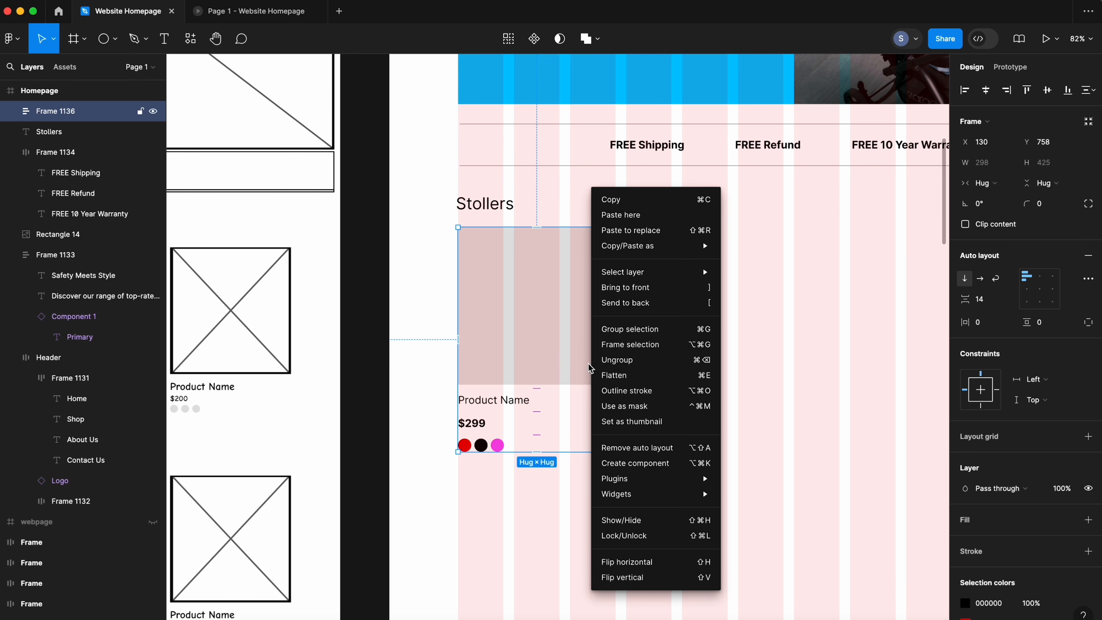
pyautogui.click(513, 334)
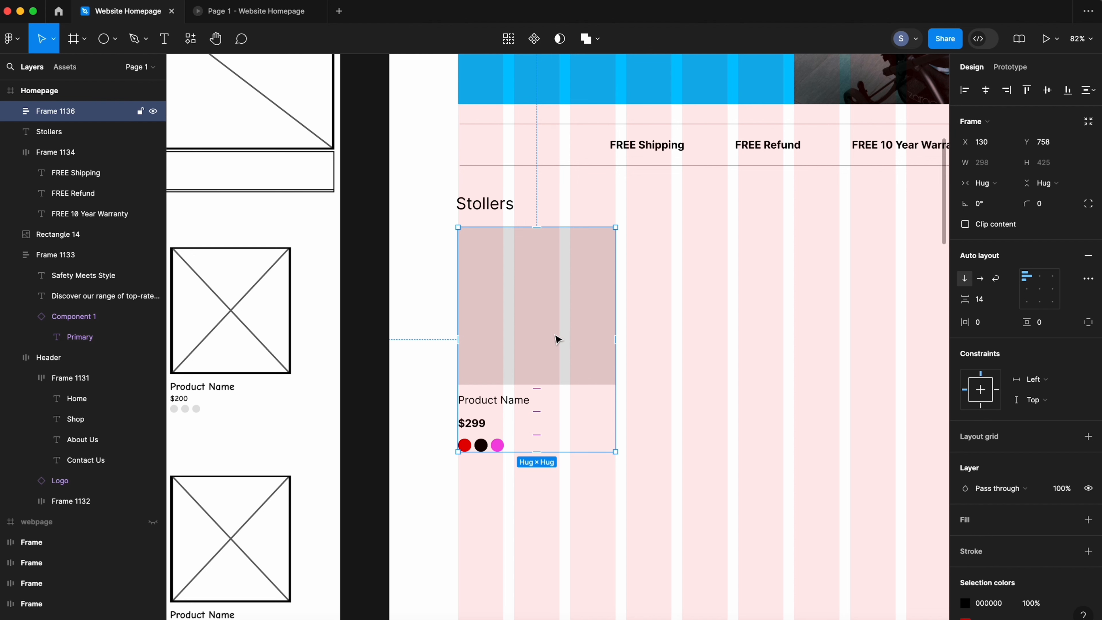
pyautogui.doubleClick(60, 112)
pyautogui.write('Product C')
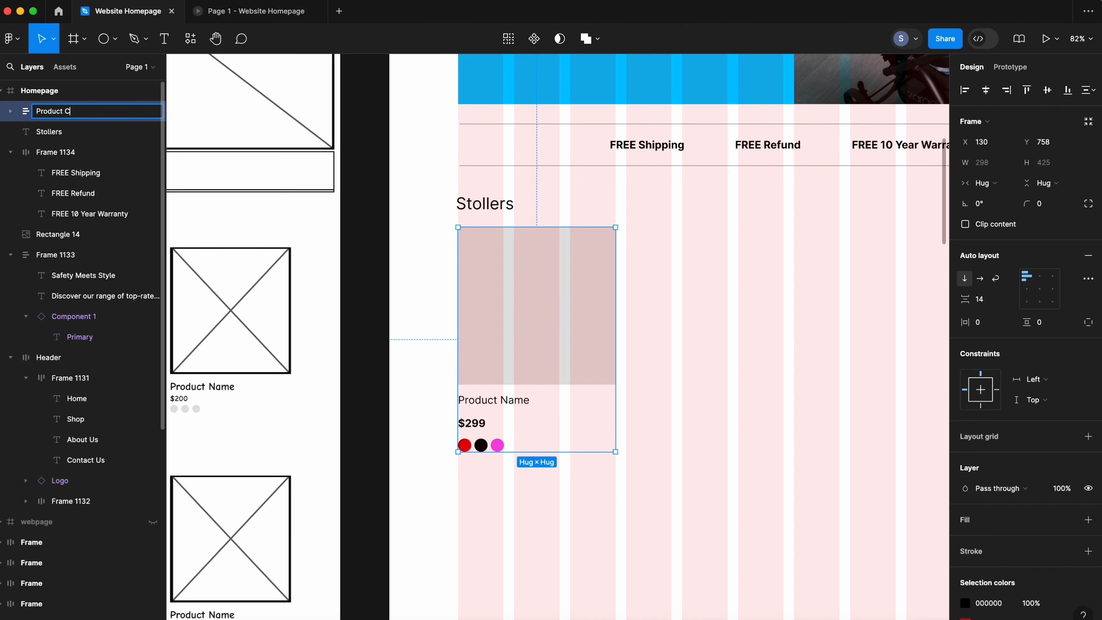
pyautogui.write('ard')
pyautogui.press('Return')
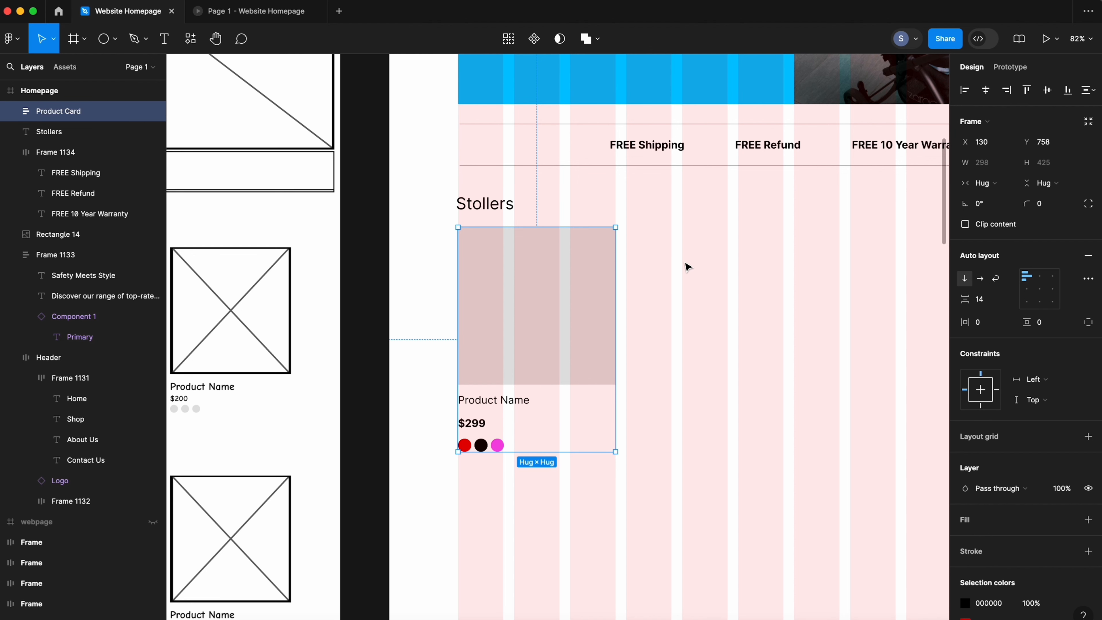
pyautogui.click(535, 39)
# - Move the Product Card component from the Homepage into the components frame, beside the button variants
pyautogui.scroll(-3, 594, 311)
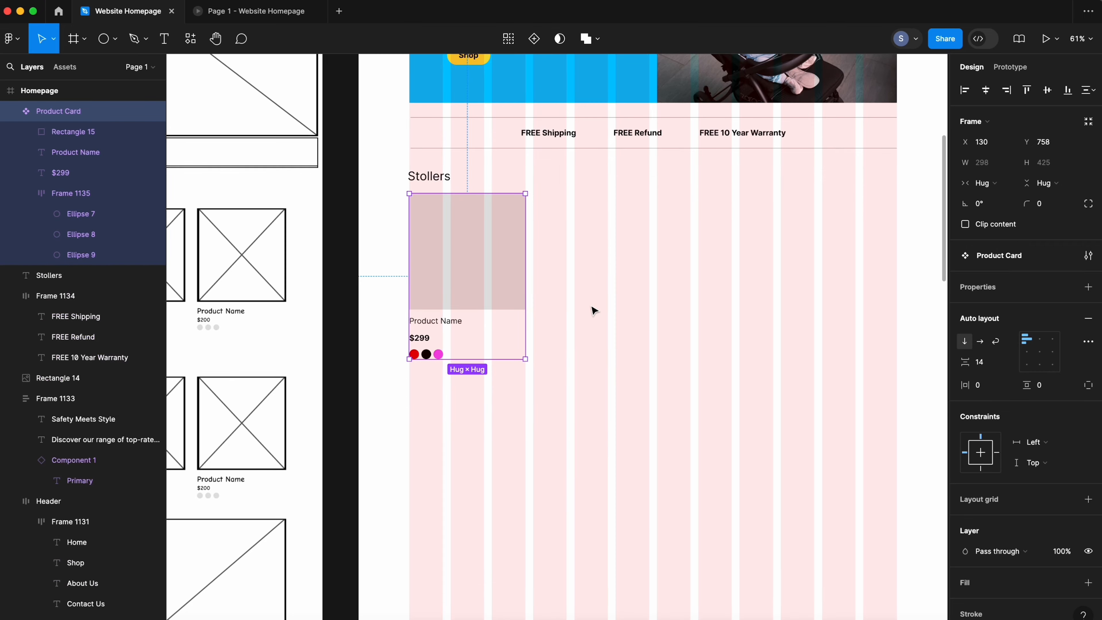
pyautogui.scroll(-3, 487, 273)
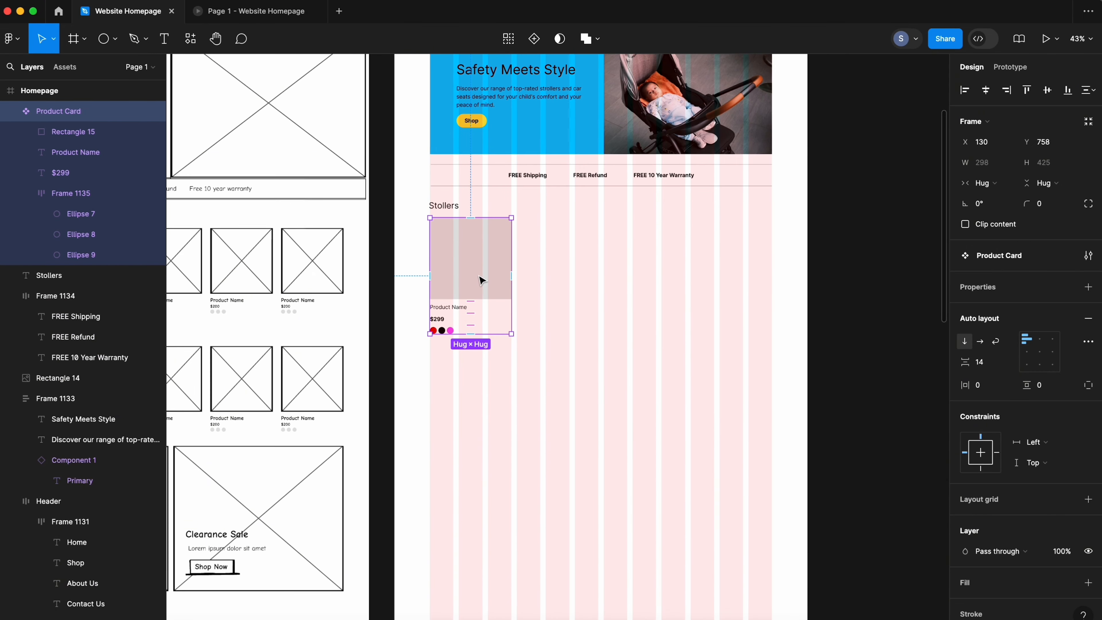
pyautogui.hscroll(-10, 484, 278)
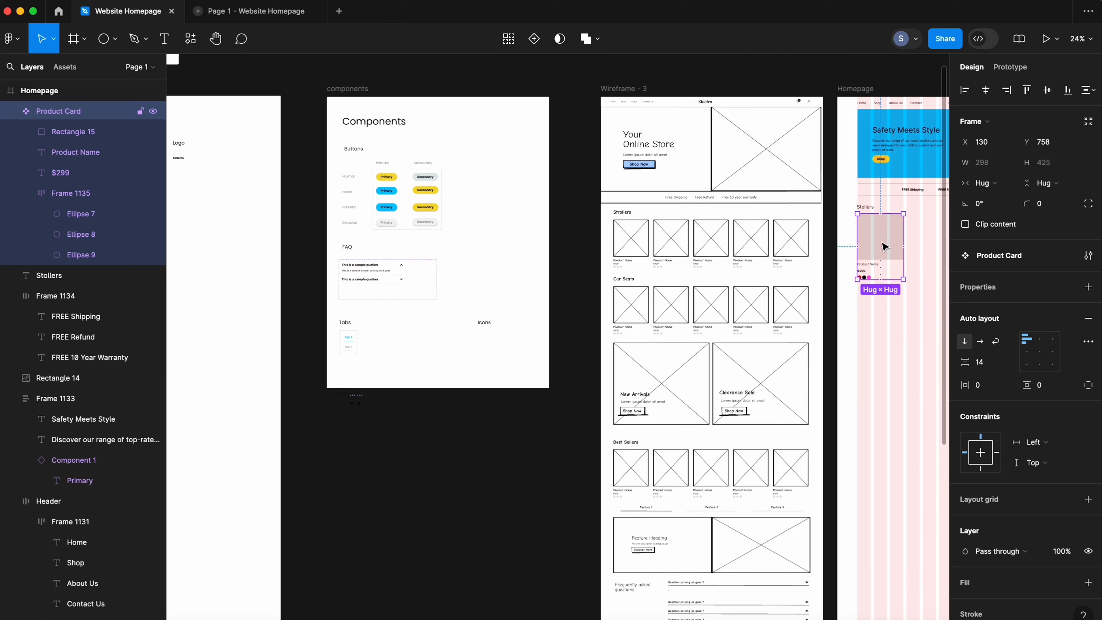
pyautogui.scroll(-3, 874, 254)
pyautogui.moveTo(860, 242); pyautogui.dragTo(504, 194)
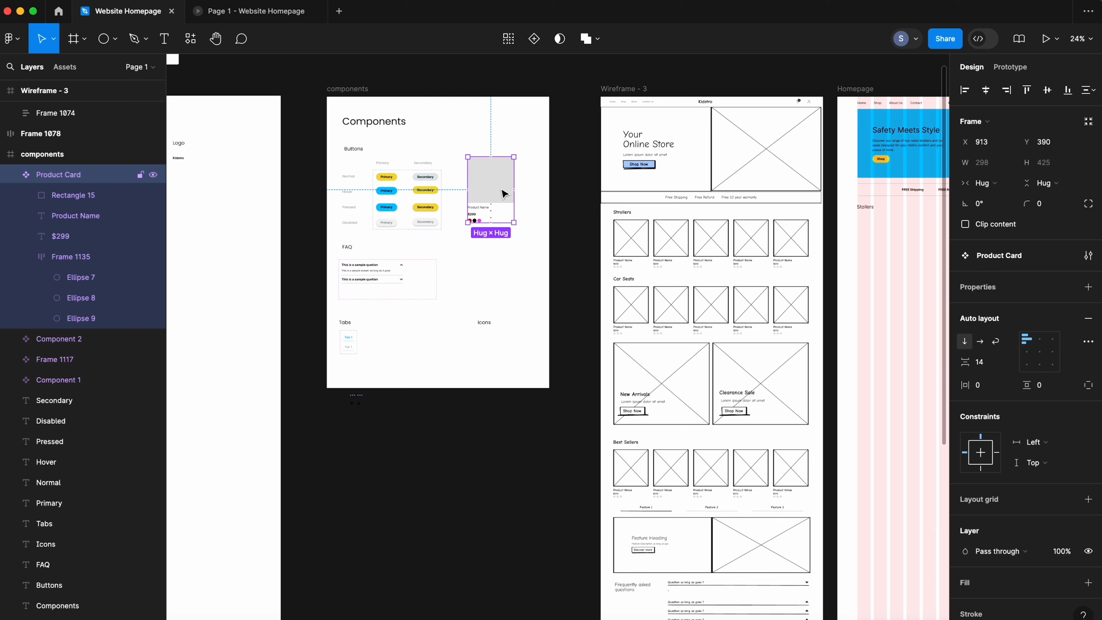
pyautogui.scroll(5, 503, 194)
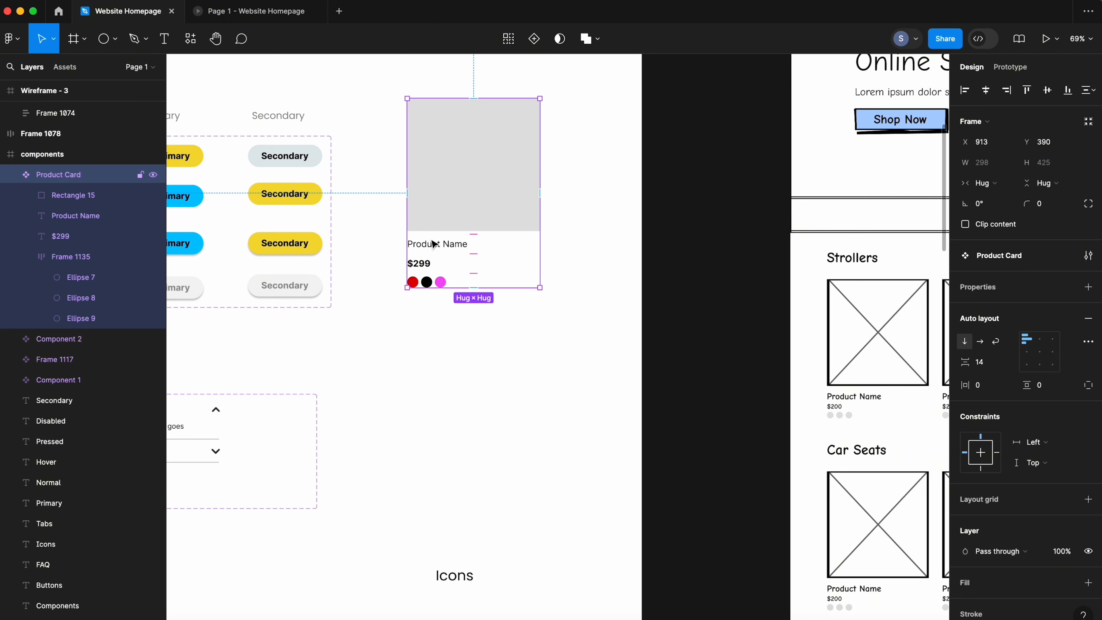
pyautogui.click(536, 352)
pyautogui.click(483, 216)
pyautogui.scroll(-5, 529, 376)
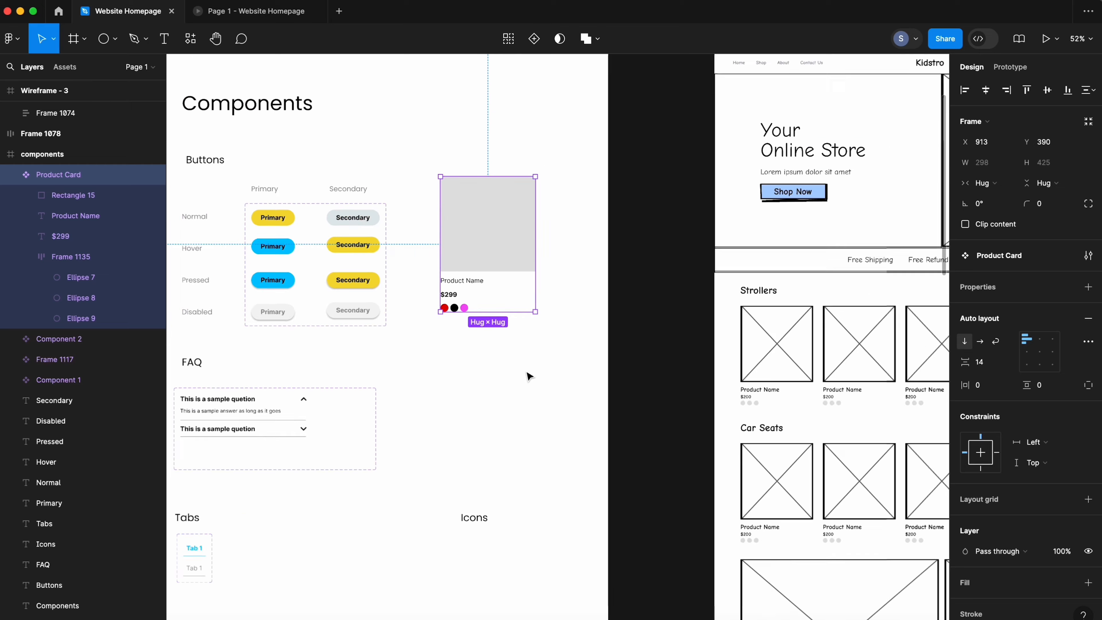
# - Search the local components for "pro" and place a Product Card instance under the Stollers heading on the Homepage
pyautogui.hscroll(10, 528, 377)
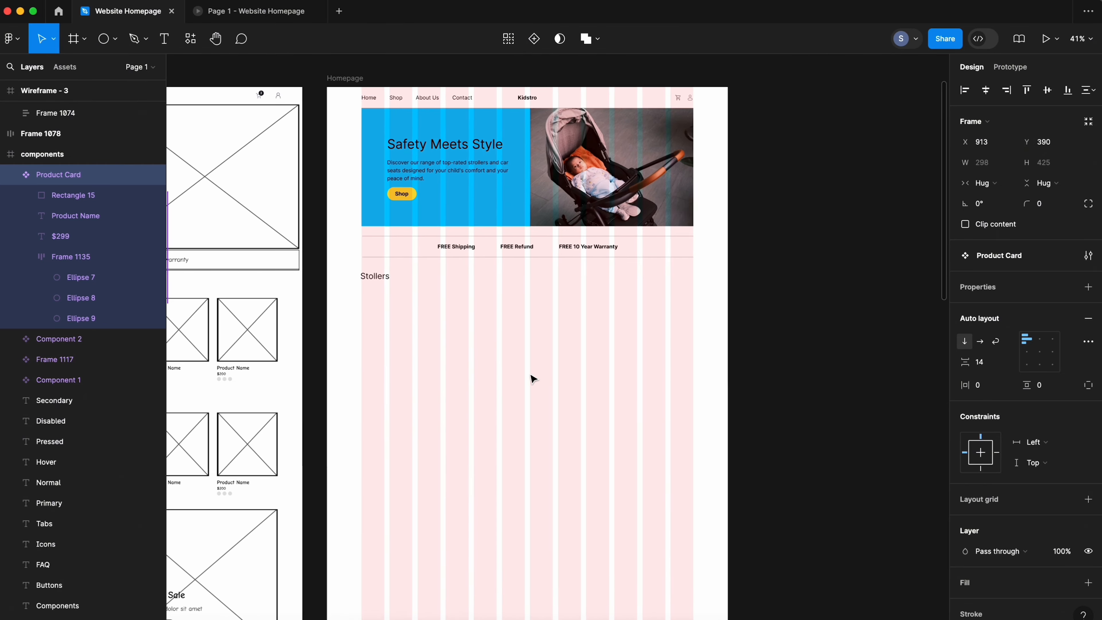
pyautogui.hscroll(-3, 499, 361)
pyautogui.scroll(5, 475, 343)
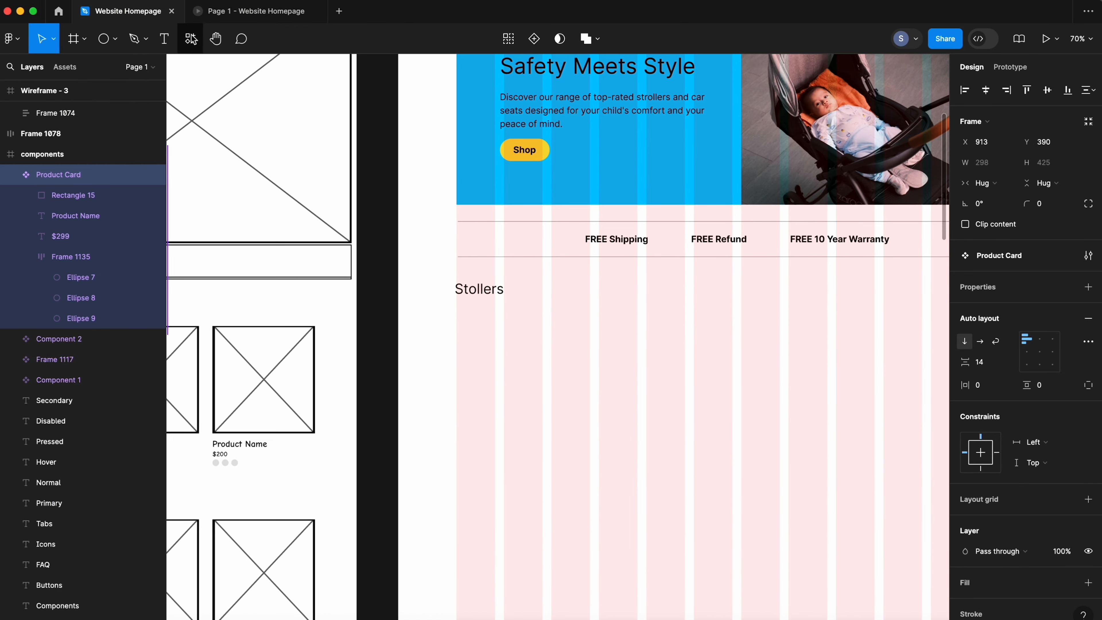
pyautogui.click(193, 39)
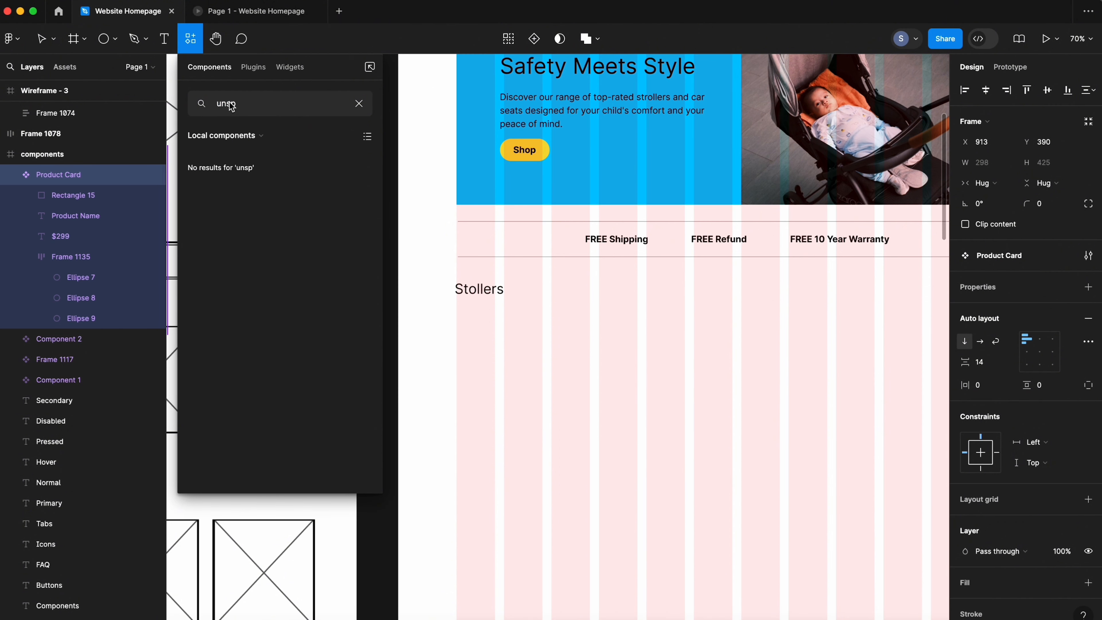
pyautogui.press('super+a')
pyautogui.write('pro')
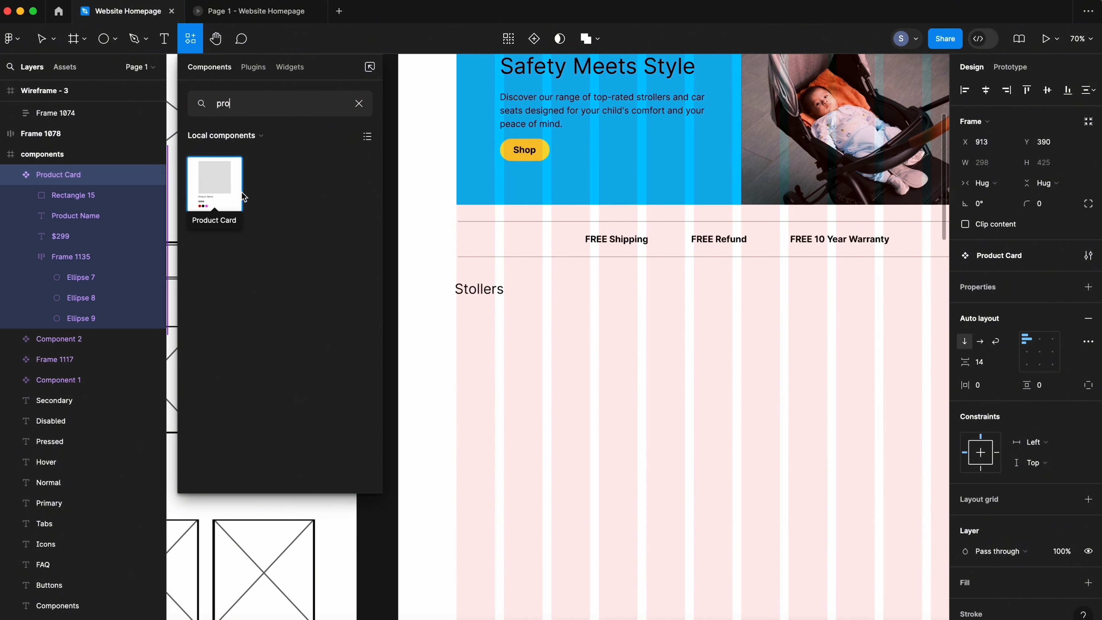
pyautogui.moveTo(225, 190); pyautogui.dragTo(539, 418)
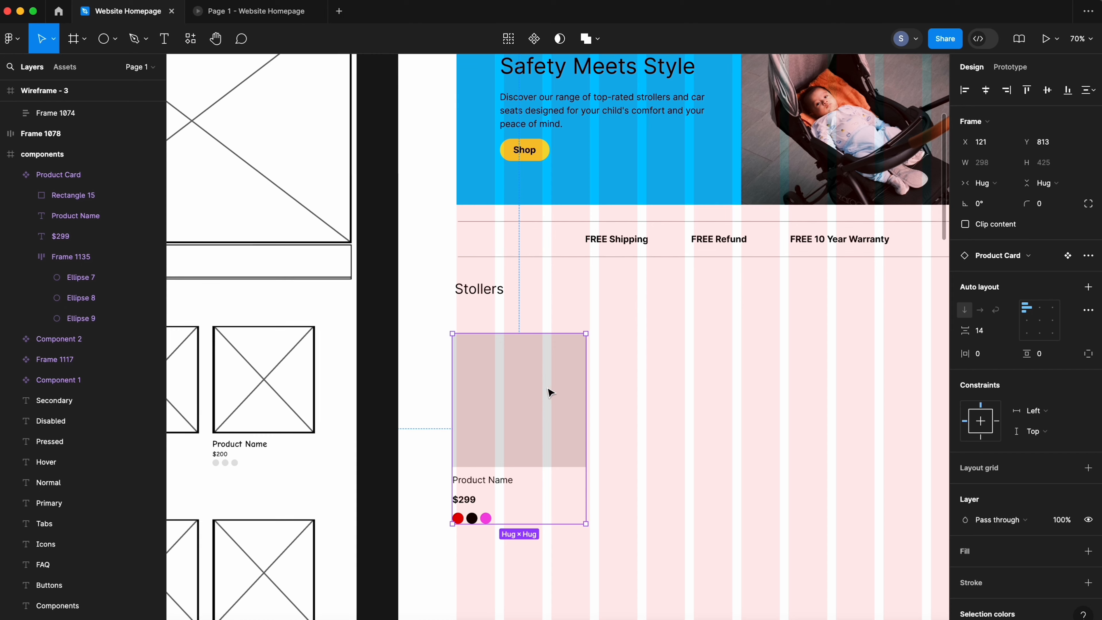
# - Duplicate the Product Card to its right and wrap both cards in a horizontal auto layout
pyautogui.hscroll(5, 549, 391)
pyautogui.scroll(-1, 548, 390)
pyautogui.moveTo(336, 345); pyautogui.dragTo(477, 345)
pyautogui.moveTo(588, 316); pyautogui.dragTo(274, 454)
pyautogui.hotkey('shift', 'a')
pyautogui.click(591, 443)
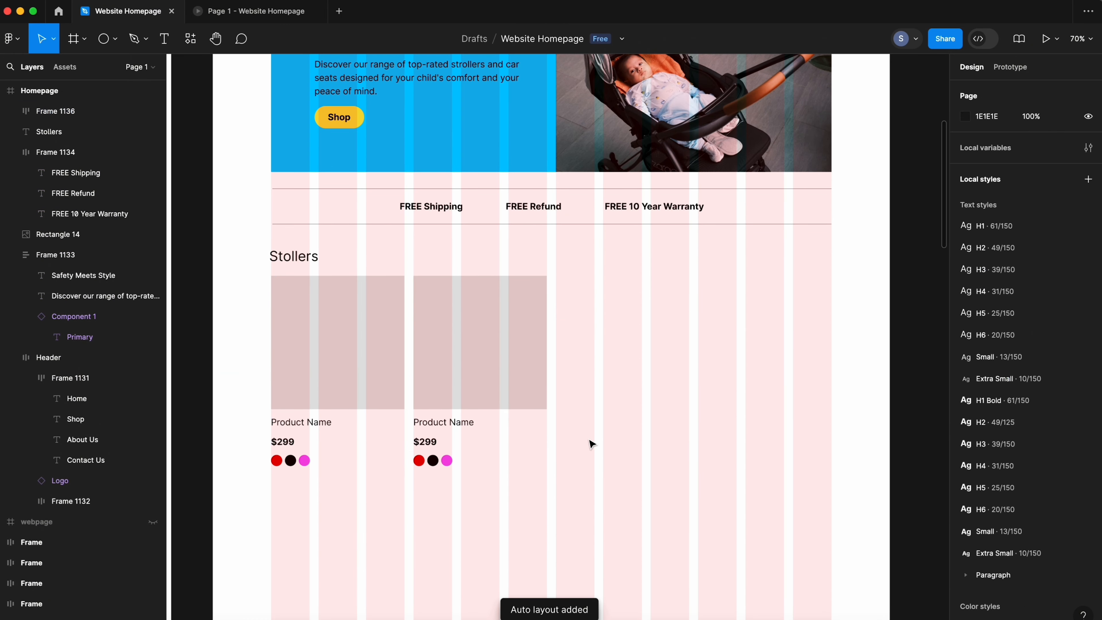
# - Duplicate the second Product Card twice inside the row to make four cards
pyautogui.click(487, 352)
pyautogui.click(494, 360)
pyautogui.press('super+d')
pyautogui.press('super+d')
# - Wrap the Stollers heading and the row of four product cards in one vertical auto layout
pyautogui.scroll(-4, 694, 434)
pyautogui.moveTo(490, 330); pyautogui.dragTo(719, 494)
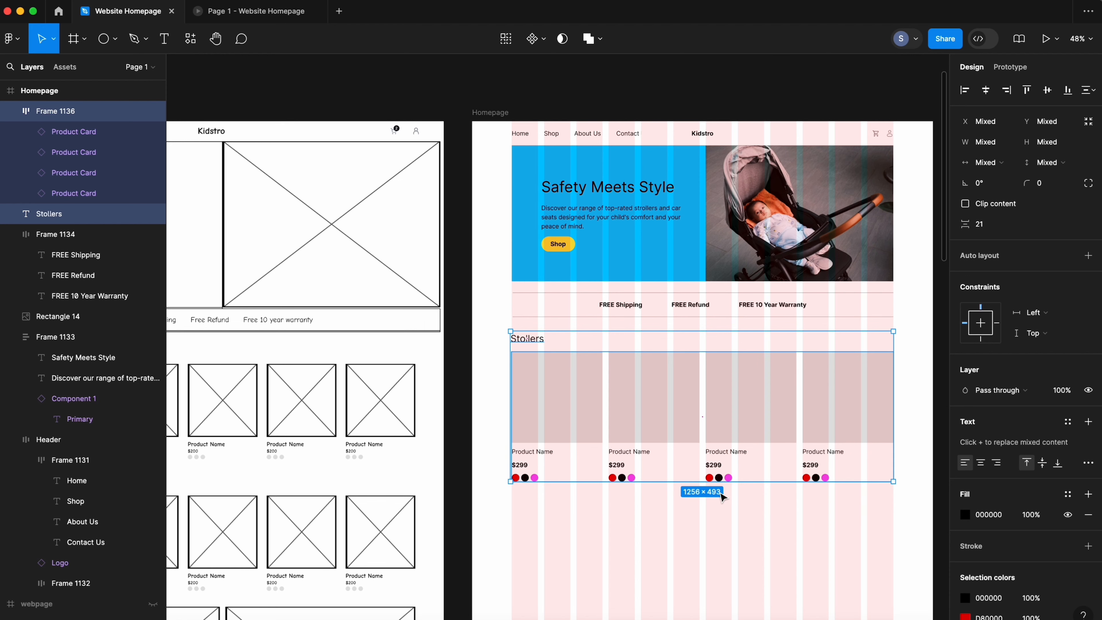
pyautogui.hotkey('shift', 'a')
pyautogui.click(649, 525)
pyautogui.scroll(4, 699, 517)
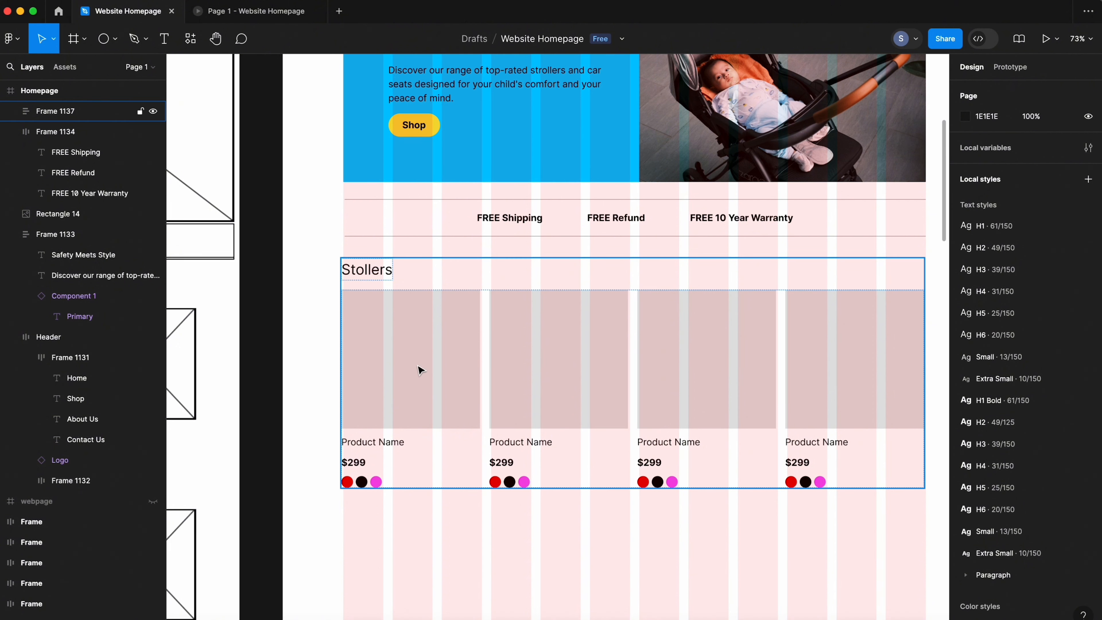
pyautogui.click(115, 39)
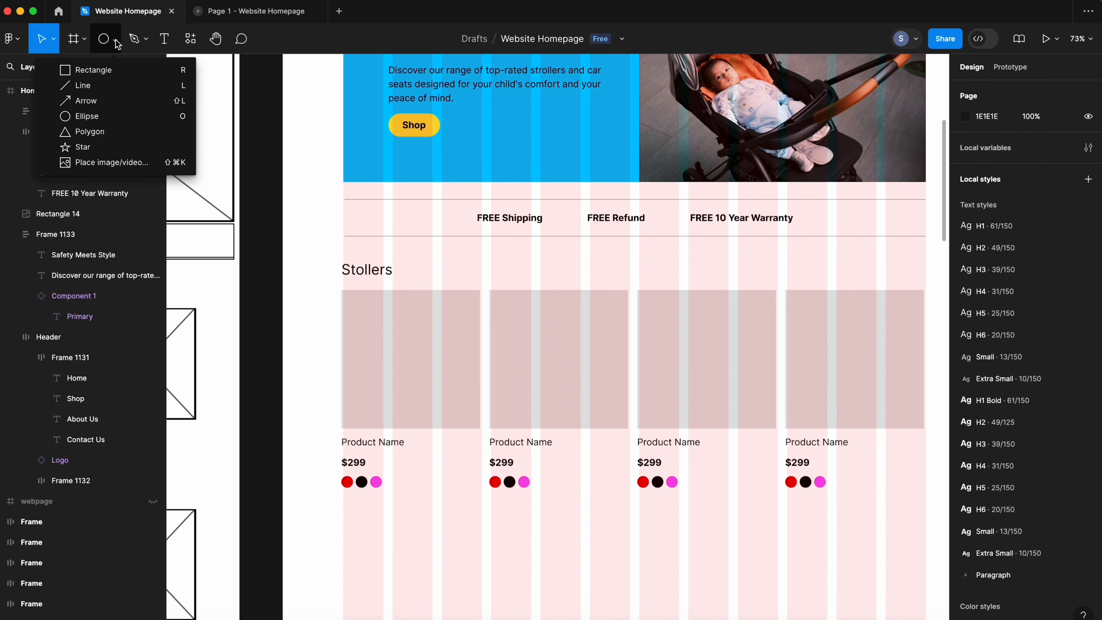
pyautogui.click(113, 164)
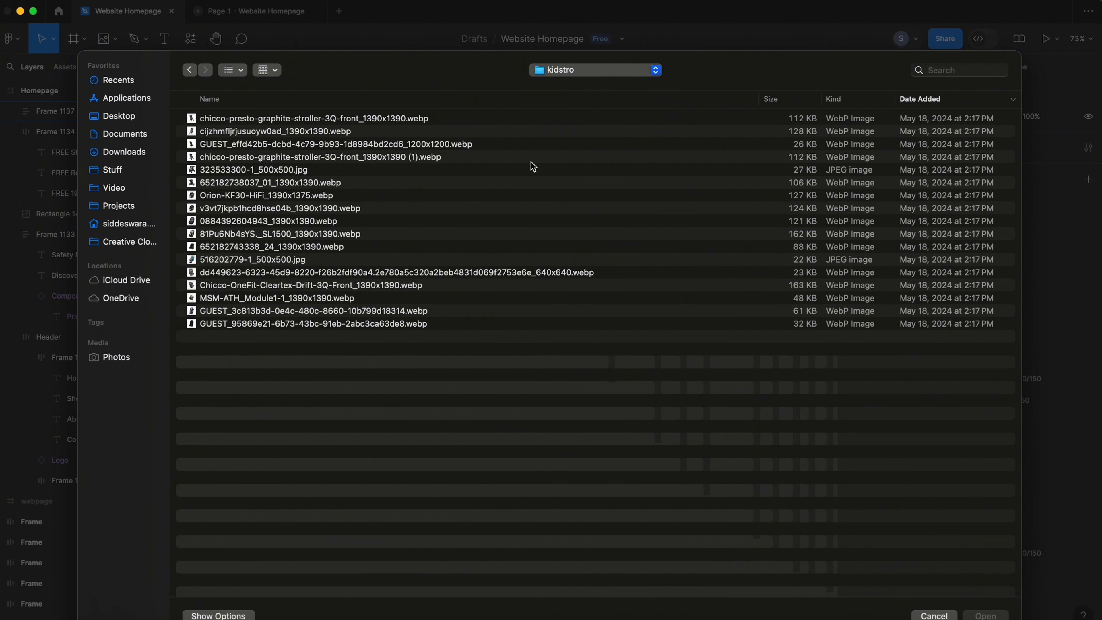
pyautogui.click(234, 70)
pyautogui.click(257, 130)
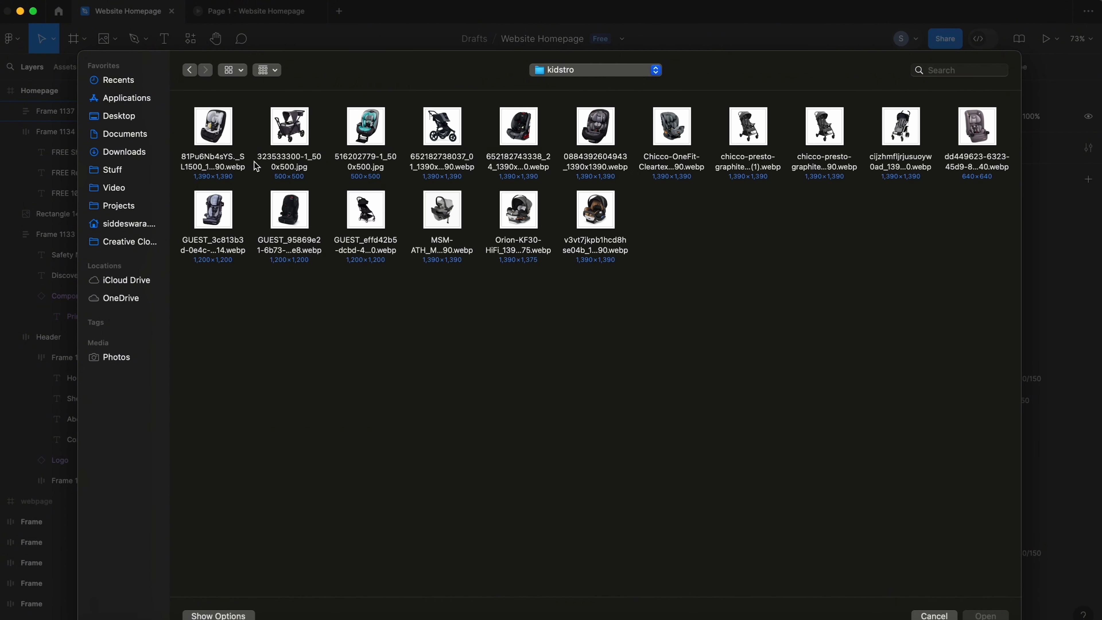
pyautogui.click(289, 131)
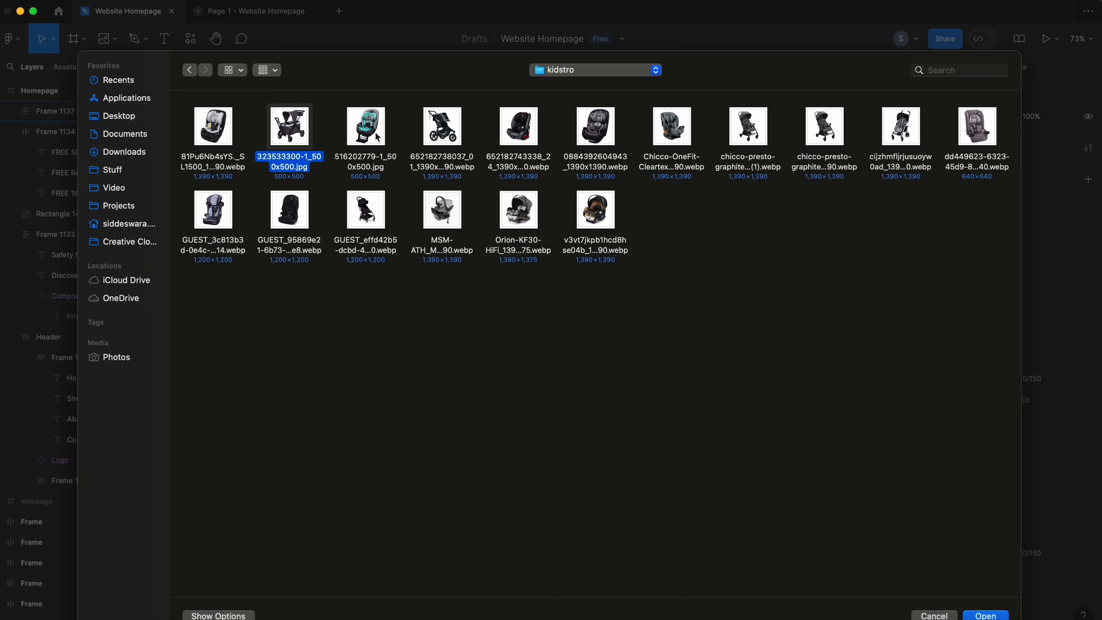
pyautogui.keyDown('super'); pyautogui.click(441, 141); pyautogui.keyUp('super')
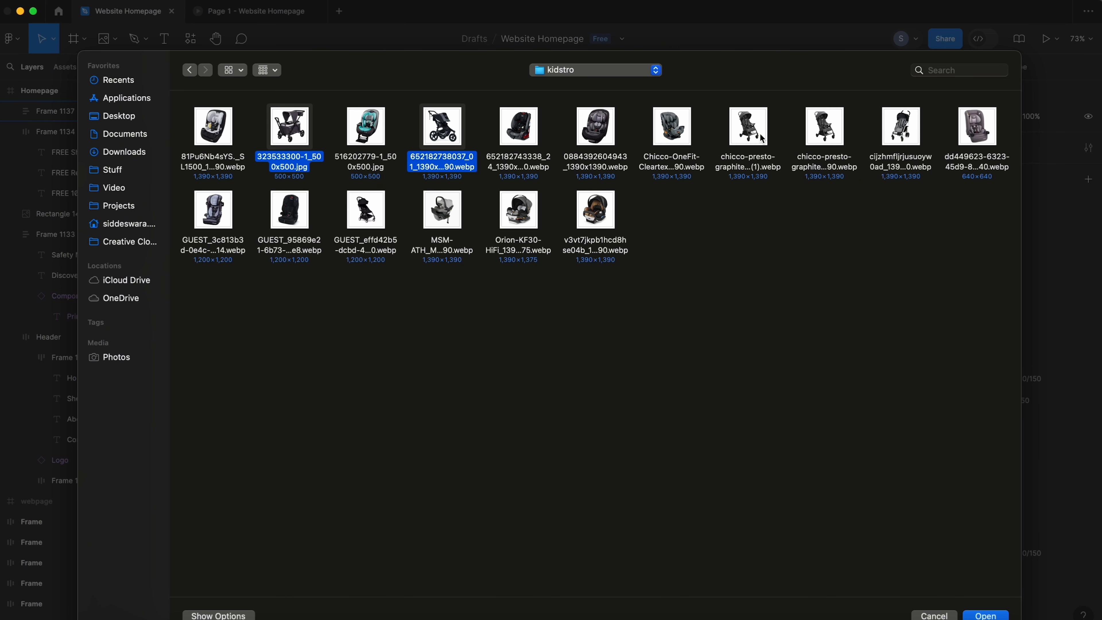
pyautogui.keyDown('super'); pyautogui.click(760, 137); pyautogui.keyUp('super')
pyautogui.keyDown('super'); pyautogui.click(828, 133); pyautogui.keyUp('super')
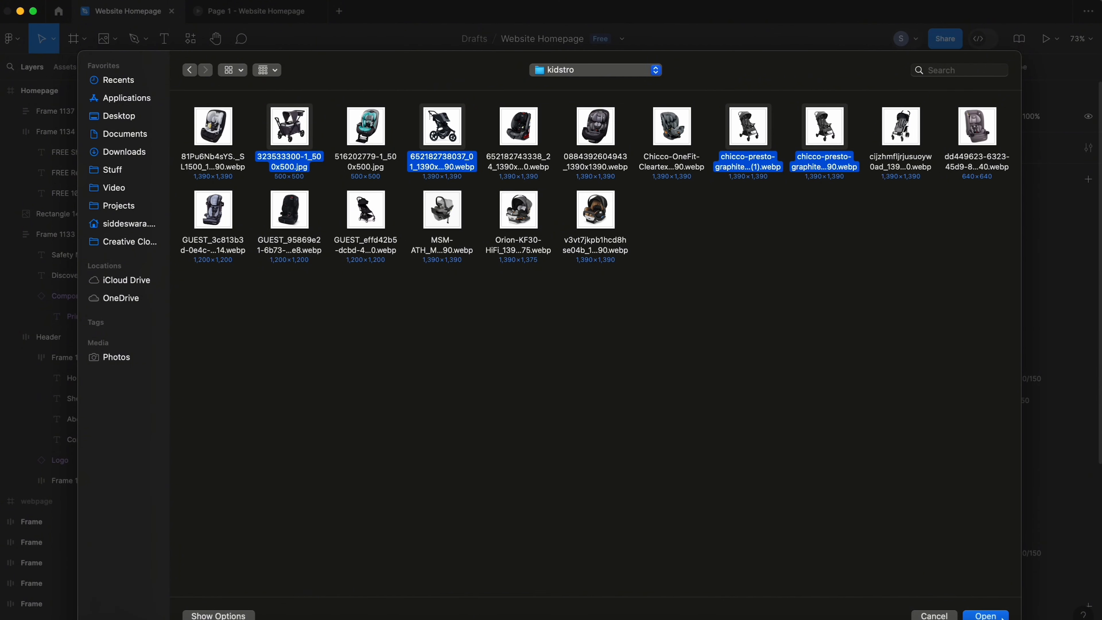
pyautogui.click(993, 615)
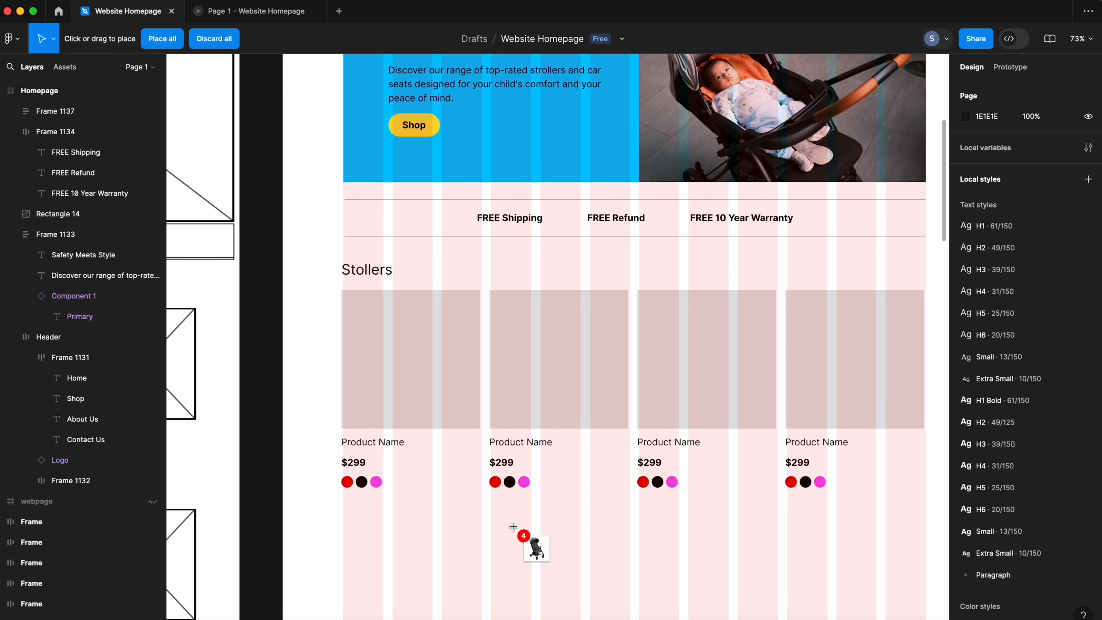
# - Fill the four product card placeholders with the loaded stroller images and check the section in the prototype preview
pyautogui.scroll(-3, 529, 541)
pyautogui.scroll(1, 516, 530)
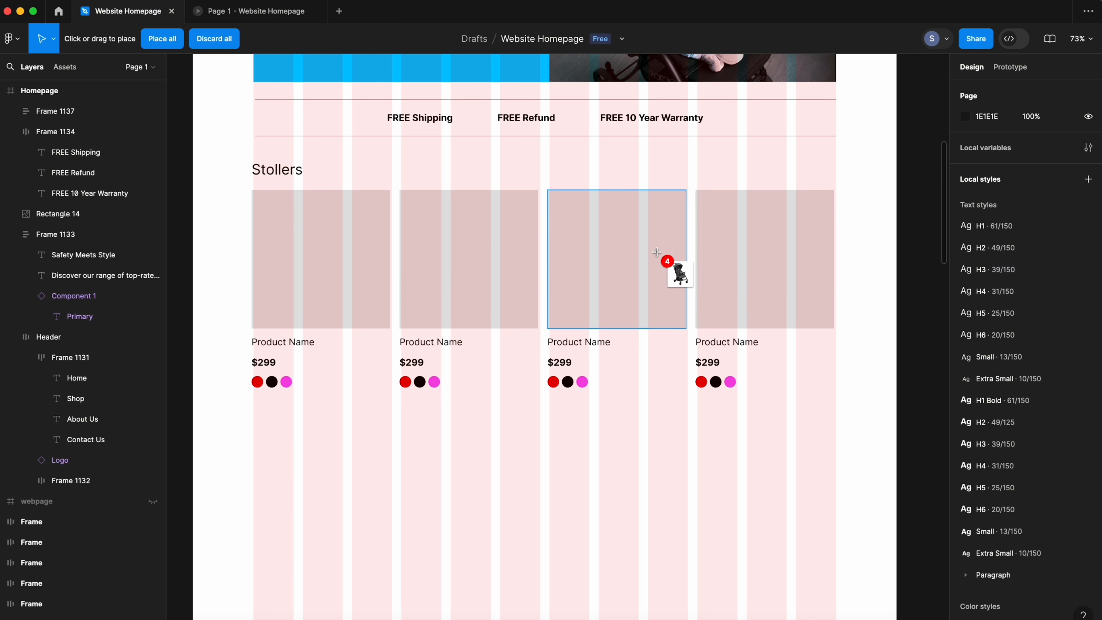
pyautogui.click(320, 246)
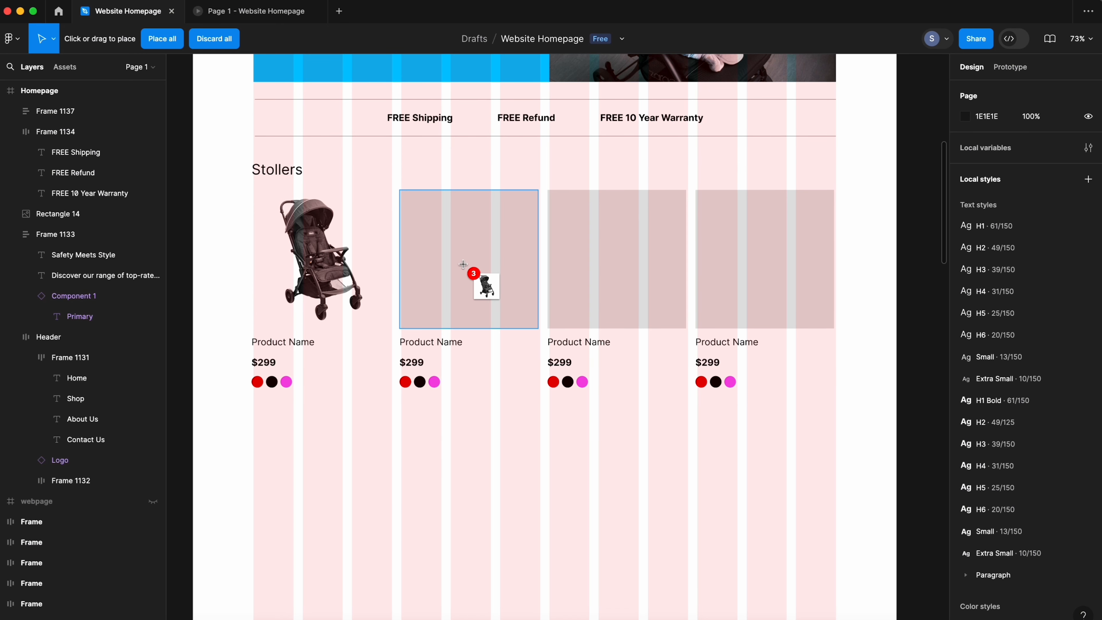
pyautogui.click(472, 262)
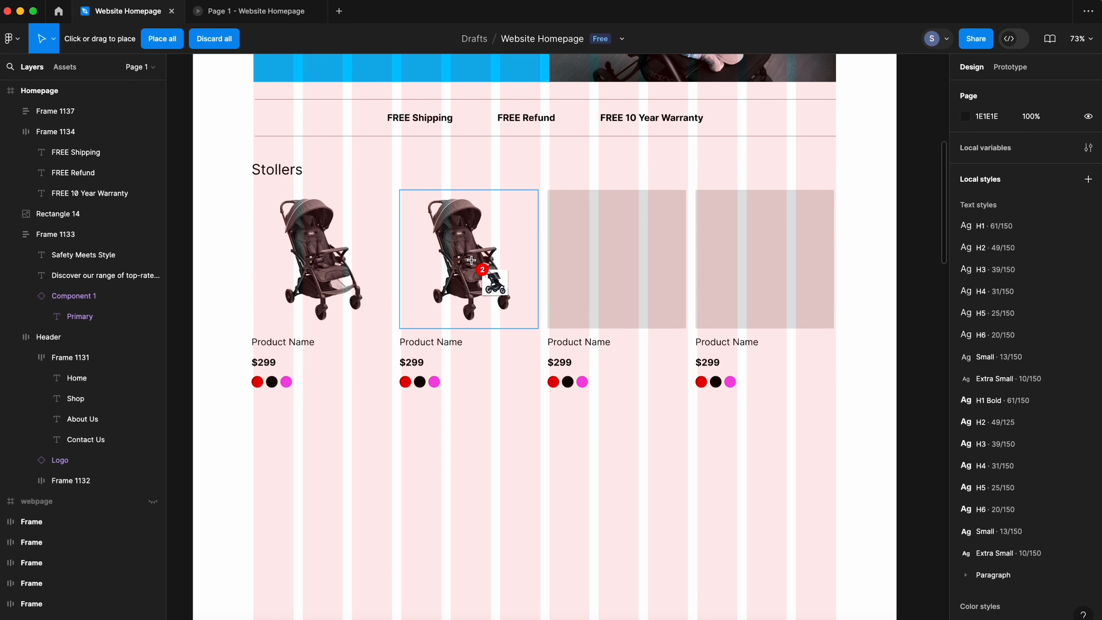
pyautogui.click(620, 260)
pyautogui.click(744, 266)
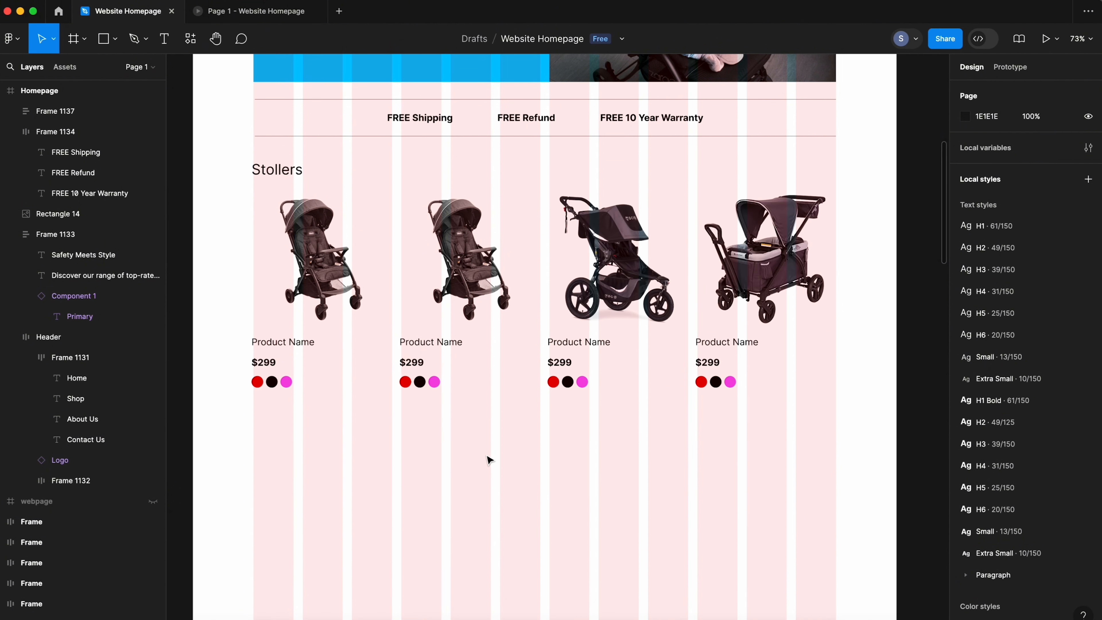
pyautogui.click(256, 18)
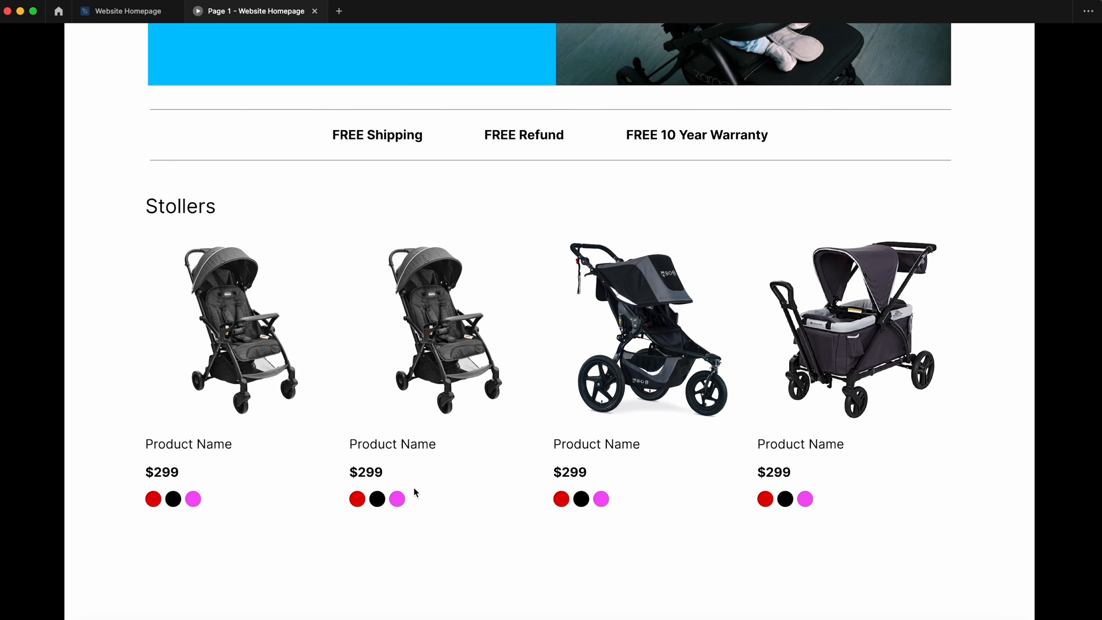
pyautogui.click(143, 11)
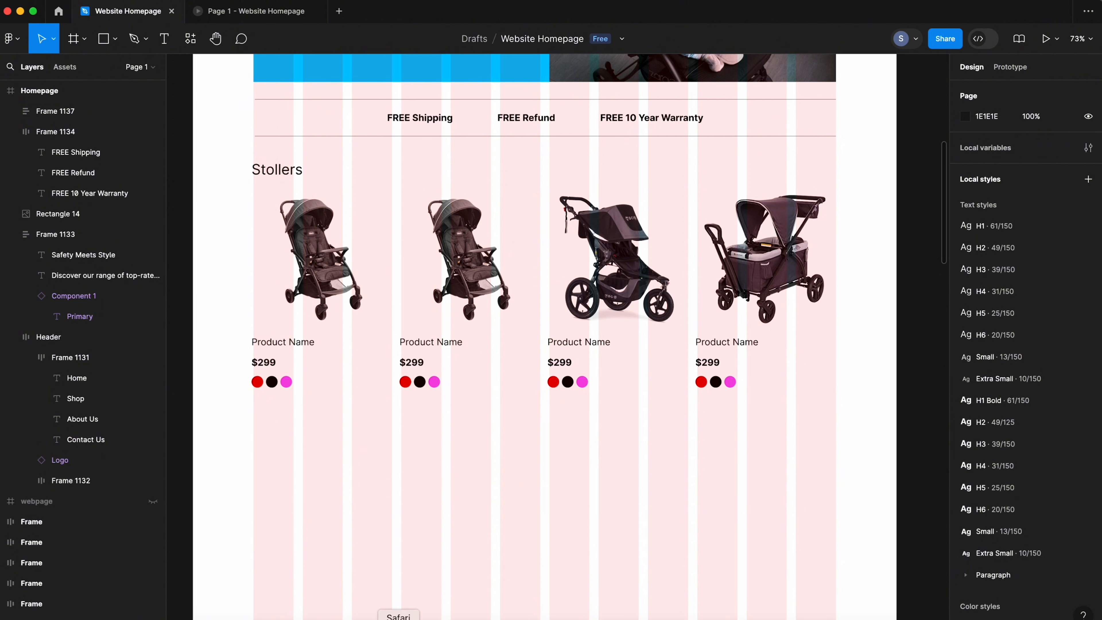
# - Replace the first stroller card's product name with DreamRider Deluxe Stroller, copied from the ChatGPT product list in Safari
pyautogui.click(398, 618)
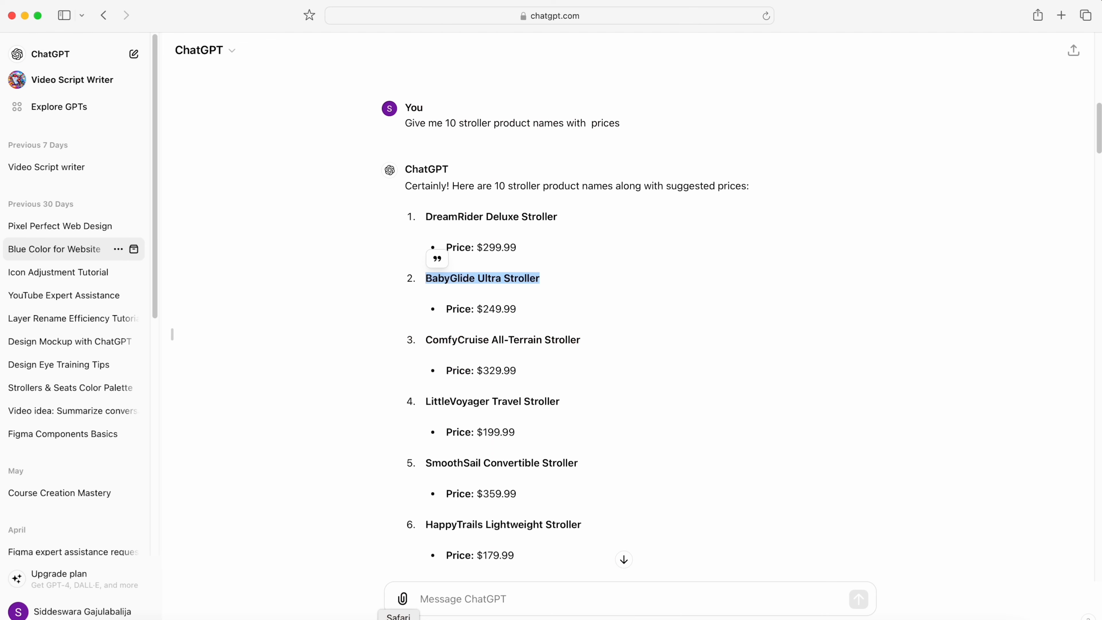
pyautogui.click(330, 240)
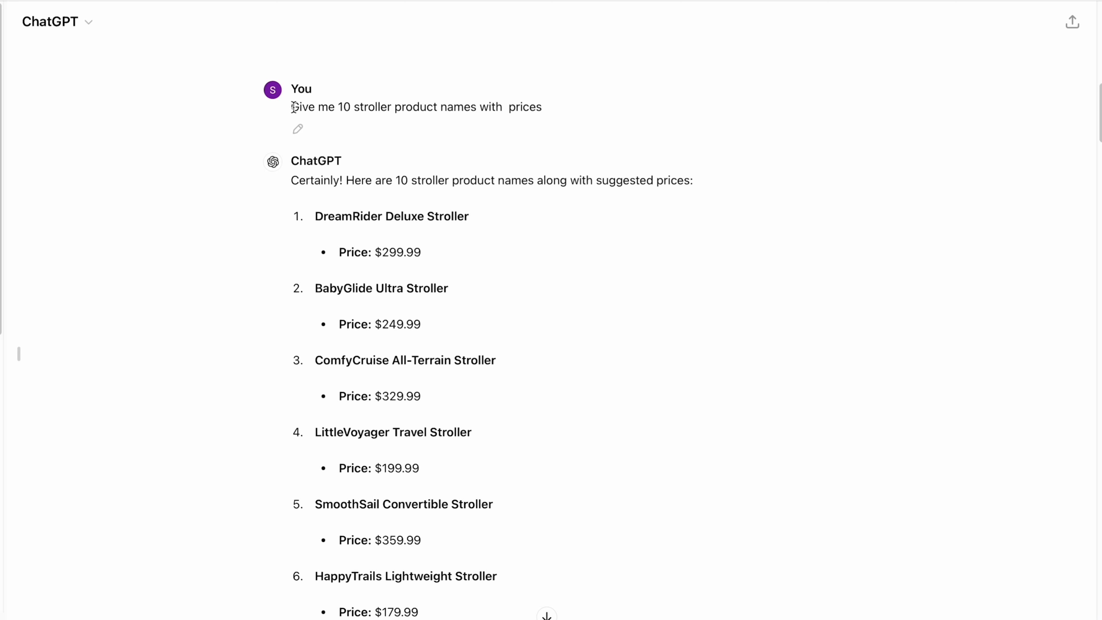
pyautogui.moveTo(290, 106); pyautogui.dragTo(551, 112)
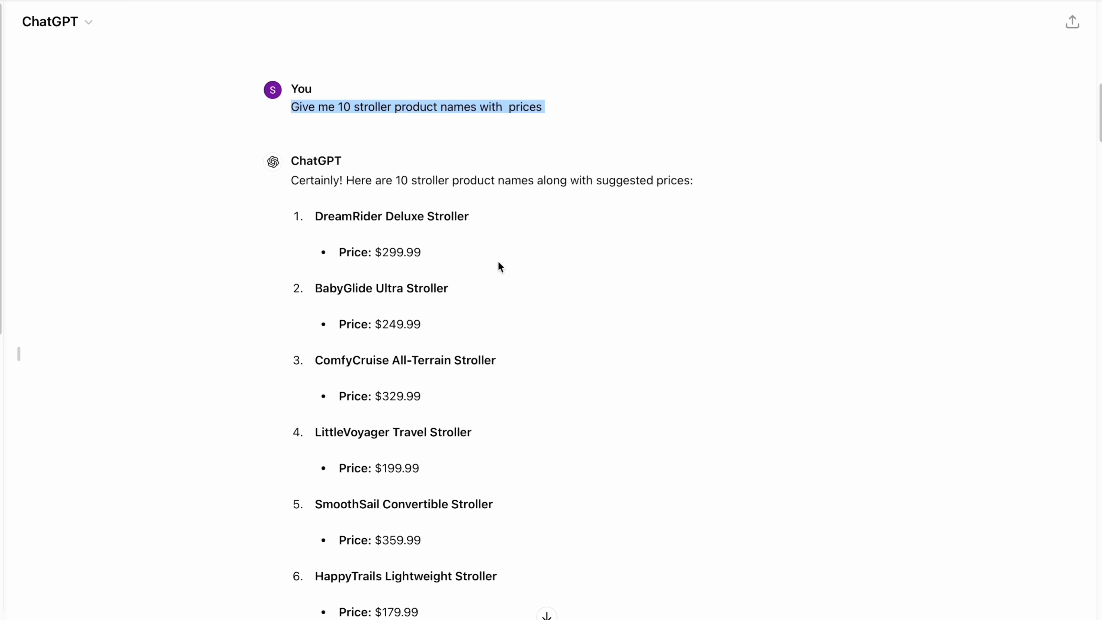
pyautogui.click(509, 280)
pyautogui.scroll(-2, 502, 286)
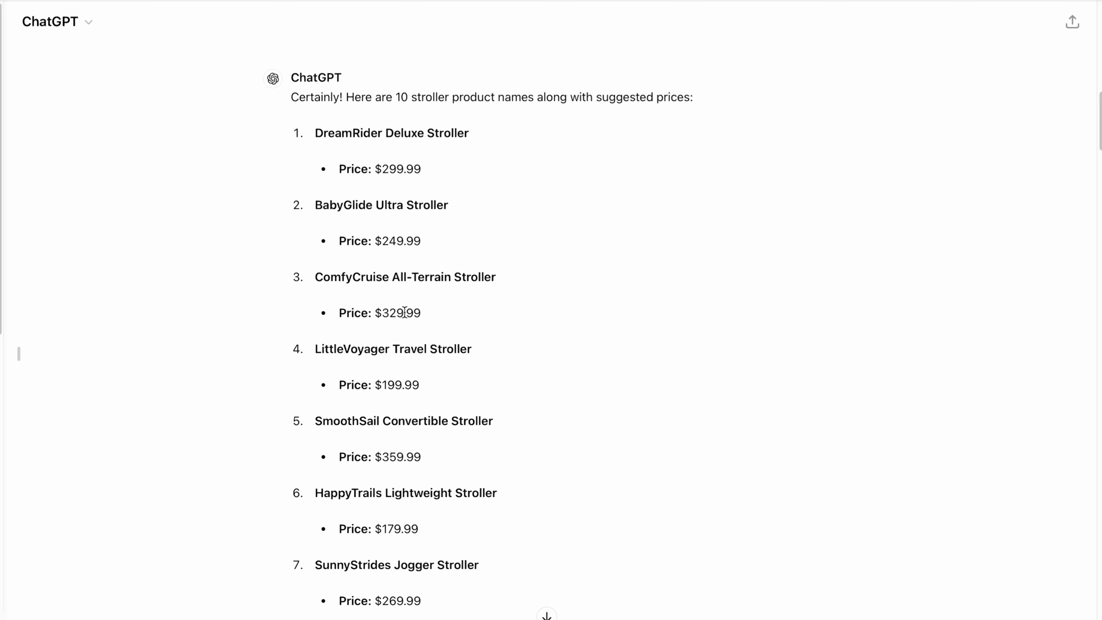
pyautogui.moveTo(315, 133); pyautogui.dragTo(477, 141)
pyautogui.press('super+Tab')
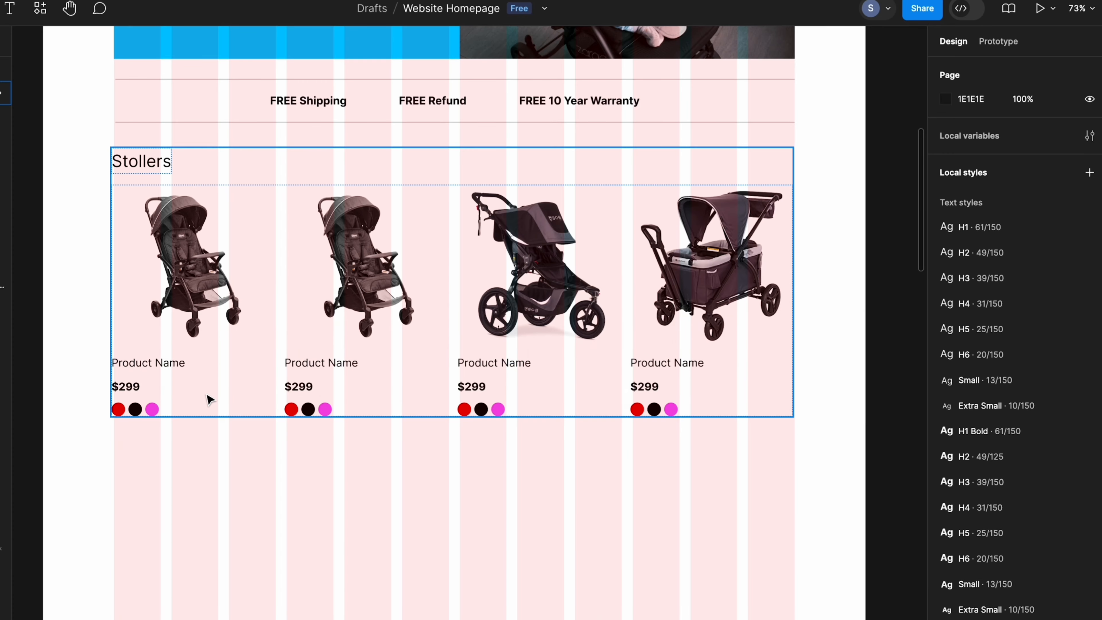
pyautogui.click(159, 364)
pyautogui.doubleClick(158, 362)
pyautogui.doubleClick(158, 362)
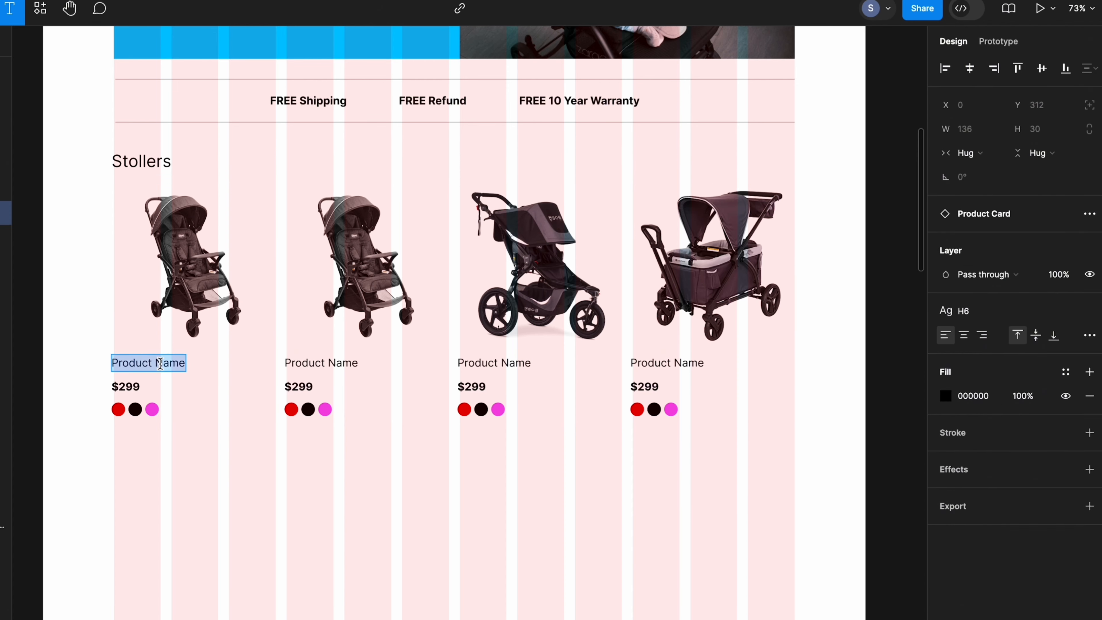
# - Set the first stroller card's price to $299.99, copied from the ChatGPT list
pyautogui.press('super+Tab')
pyautogui.moveTo(374, 168); pyautogui.dragTo(455, 171)
pyautogui.press('super+c')
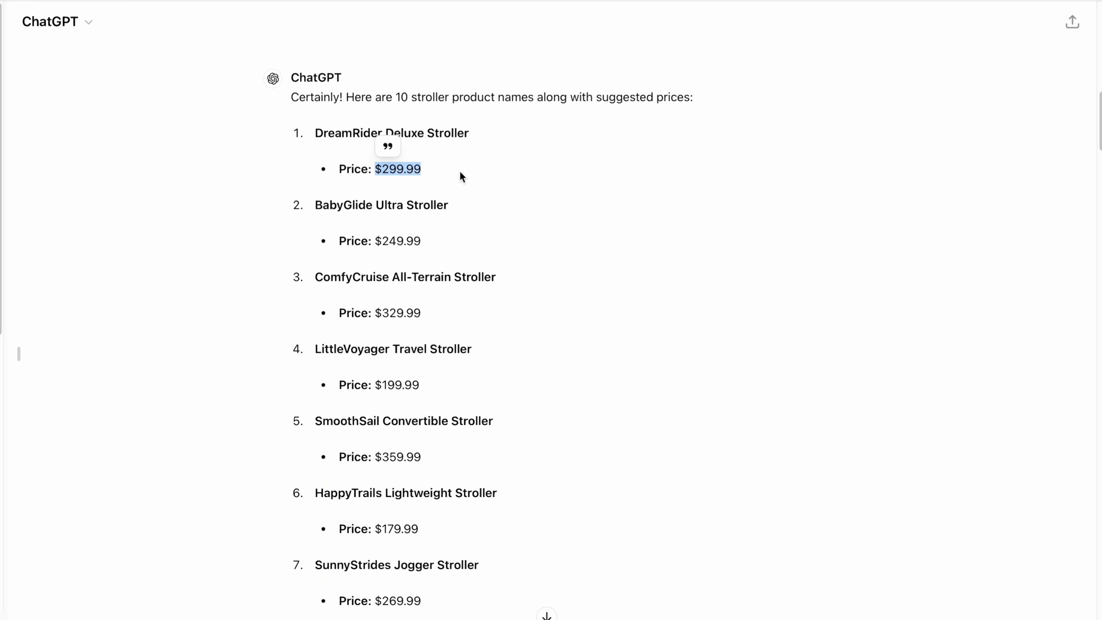
pyautogui.press('super+Tab')
pyautogui.doubleClick(136, 386)
pyautogui.press('super+v')
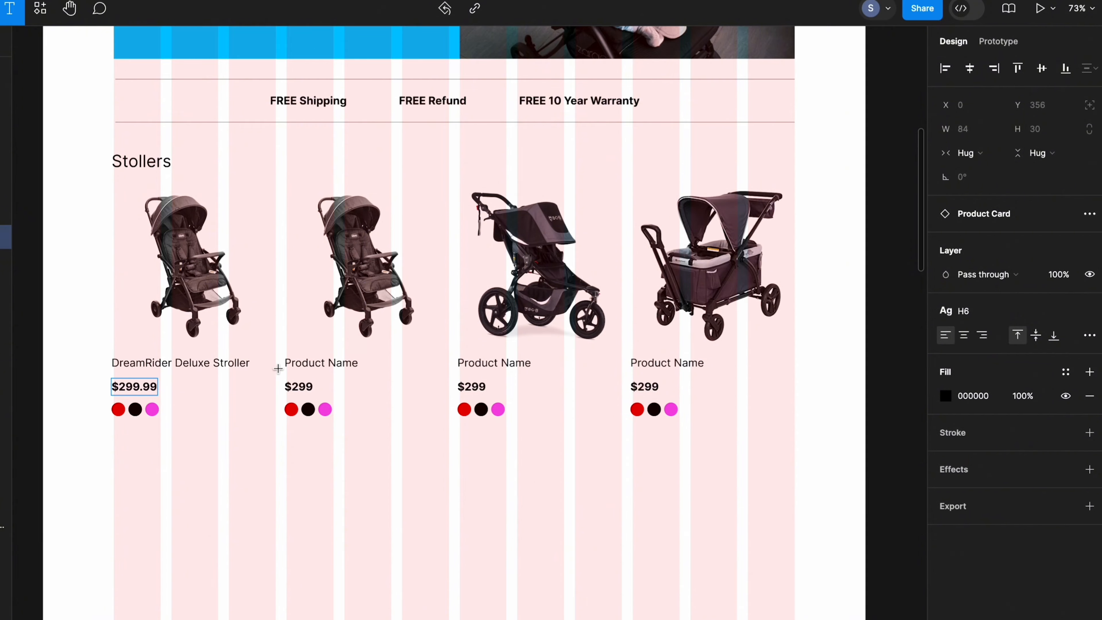
# - Copy BabyGlide Ultra Stroller from the ChatGPT list and use it as the second card's product name in Figma
pyautogui.press('super+Tab')
pyautogui.moveTo(317, 205); pyautogui.dragTo(451, 204)
pyautogui.press('super+c')
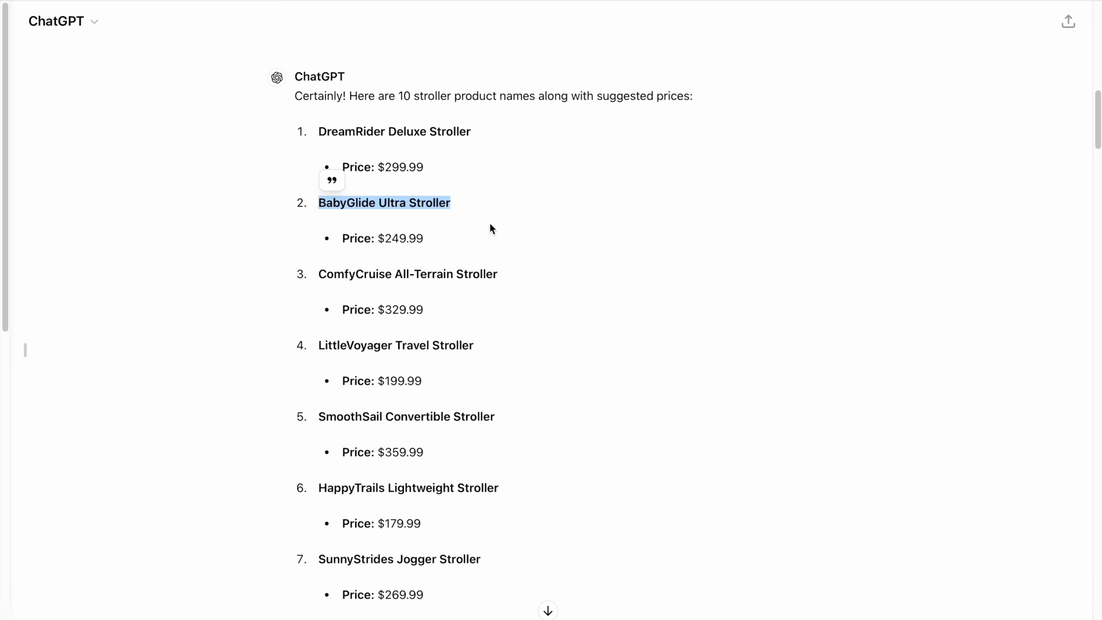
pyautogui.press('super+Tab')
pyautogui.doubleClick(336, 358)
pyautogui.press('super+v')
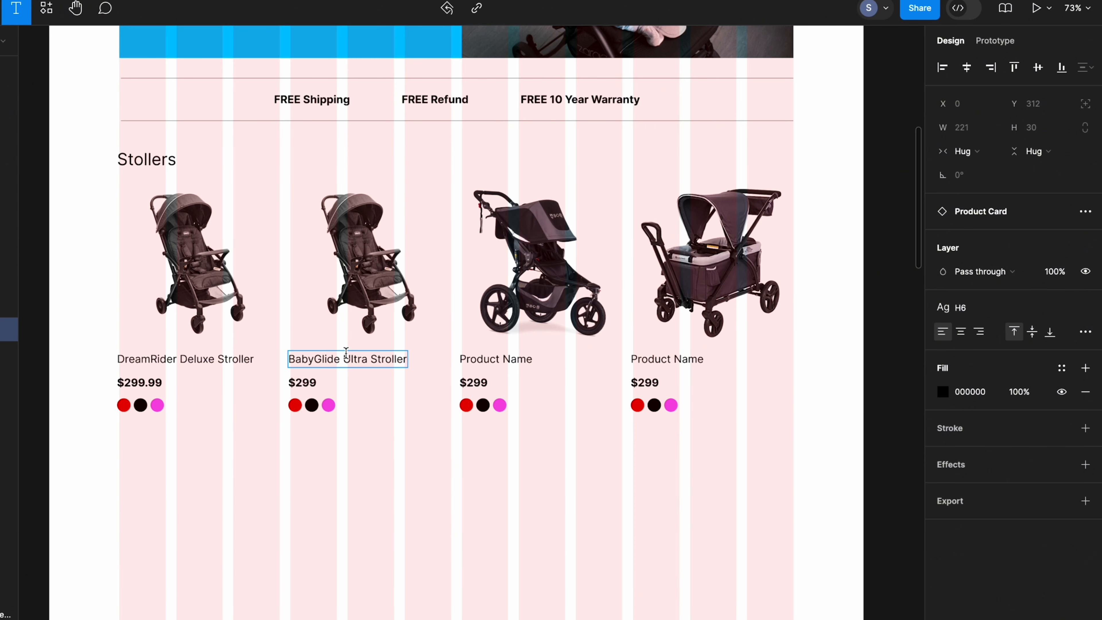
# - Set the second stroller card's price to $249.99, copied from the ChatGPT list
pyautogui.press('super+Tab')
pyautogui.moveTo(377, 239); pyautogui.dragTo(436, 235)
pyautogui.press('super+c')
pyautogui.press('super+Tab')
pyautogui.doubleClick(303, 382)
pyautogui.press('super+v')
# - Fill the third stroller card with the name ComfyCruise All-Terrain Stroller and the price $329.99 from the ChatGPT list
pyautogui.doubleClick(495, 359)
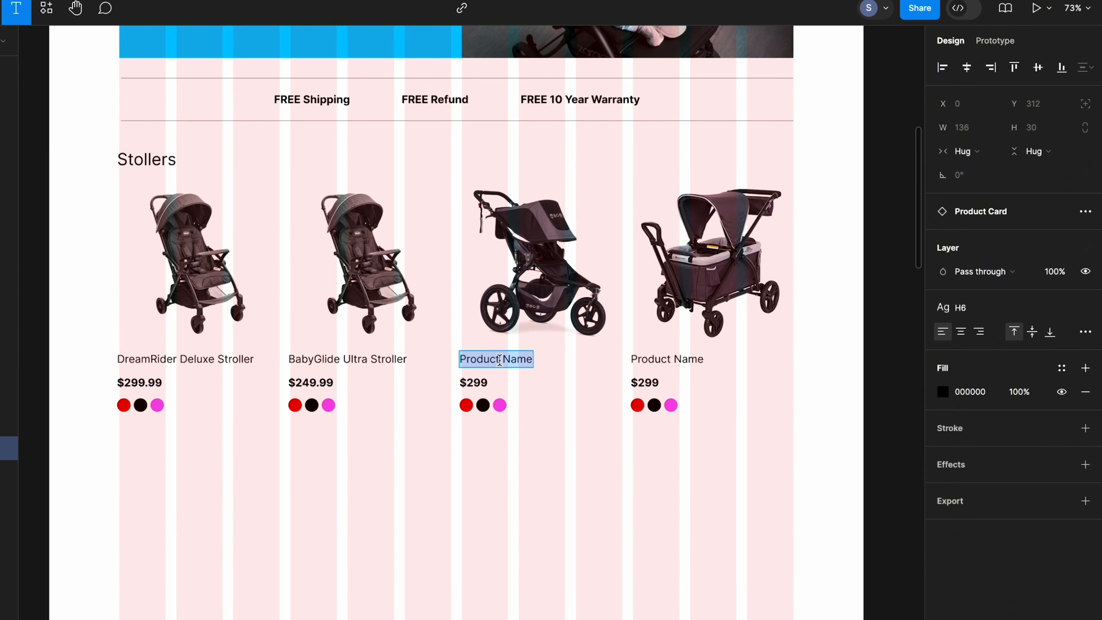
pyautogui.press('super+Tab')
pyautogui.moveTo(377, 309); pyautogui.dragTo(466, 309)
pyautogui.press('super+c')
pyautogui.press('super+Tab')
pyautogui.doubleClick(475, 382)
pyautogui.press('super+v')
# - Fill the fourth stroller card with the name LittleVoyager Travel Stroller and the price $199.99 from the ChatGPT list
pyautogui.press('super+Tab')
pyautogui.moveTo(318, 346); pyautogui.dragTo(553, 354)
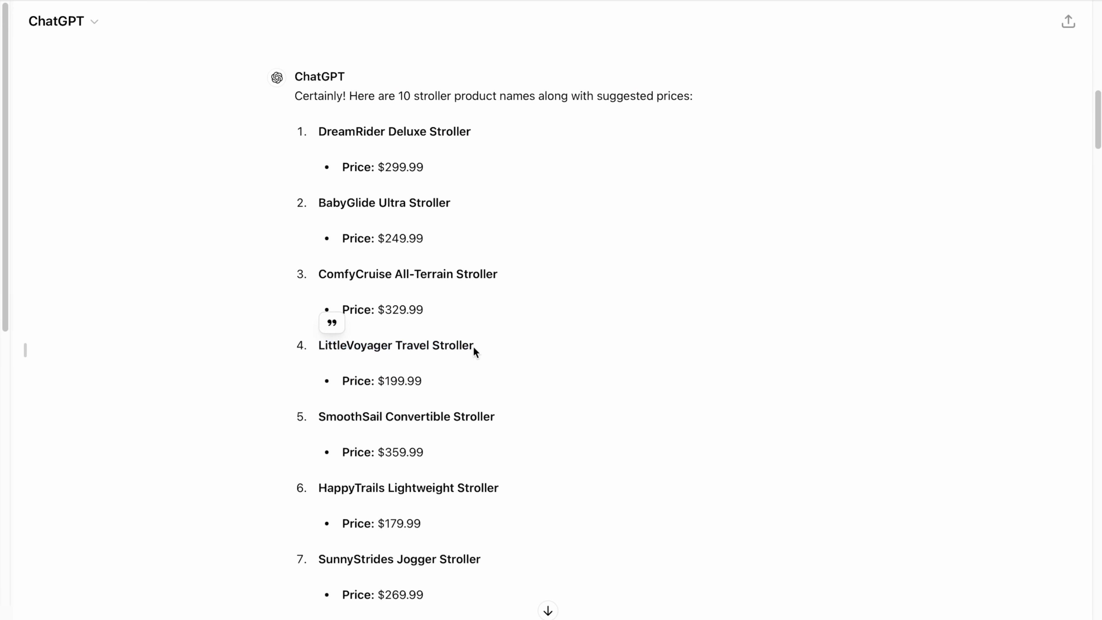
pyautogui.moveTo(472, 347); pyautogui.dragTo(317, 347)
pyautogui.press('super+Tab')
pyautogui.press('super+Tab')
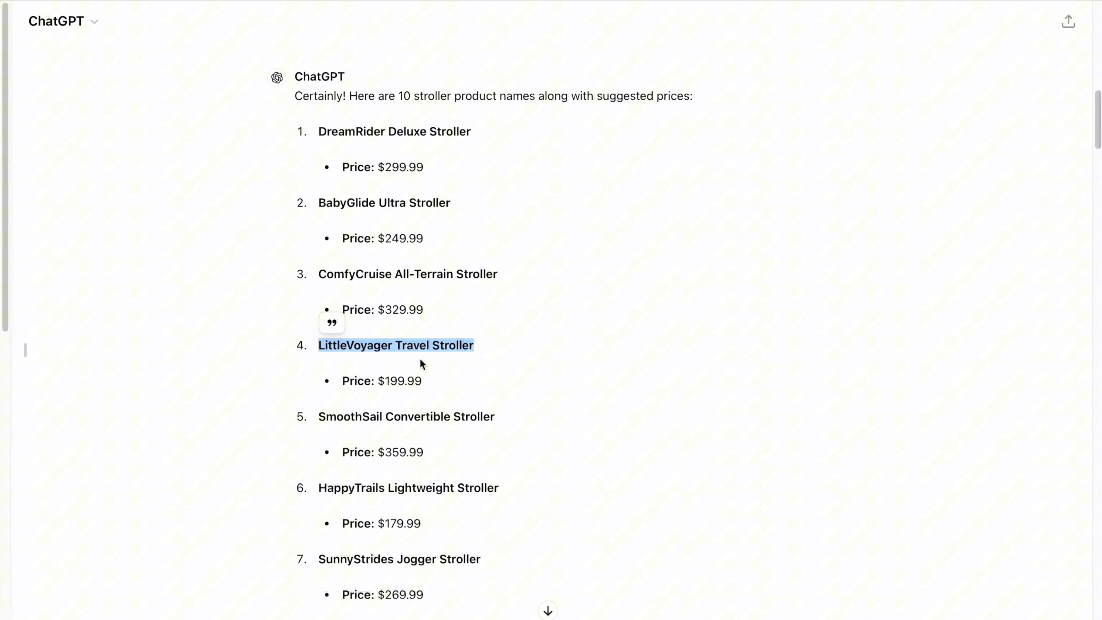
pyautogui.click(383, 374)
pyautogui.press('super+Tab')
# - Compare the homepage with the wireframe and inspect the hero heading and description text
pyautogui.scroll(5, 279, 473)
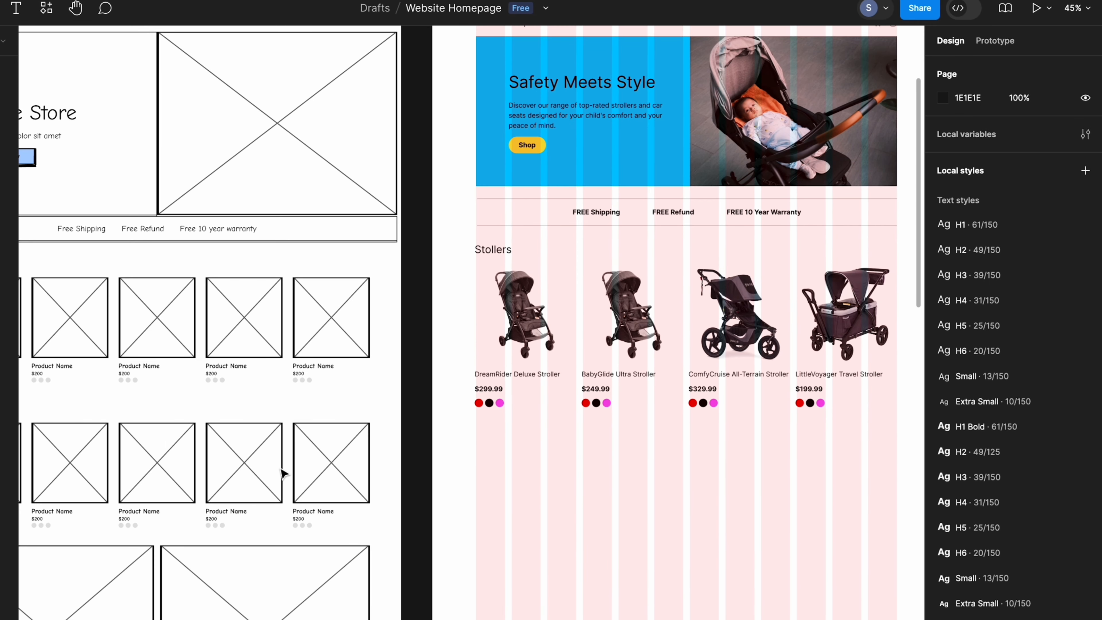
pyautogui.scroll(-3, 282, 473)
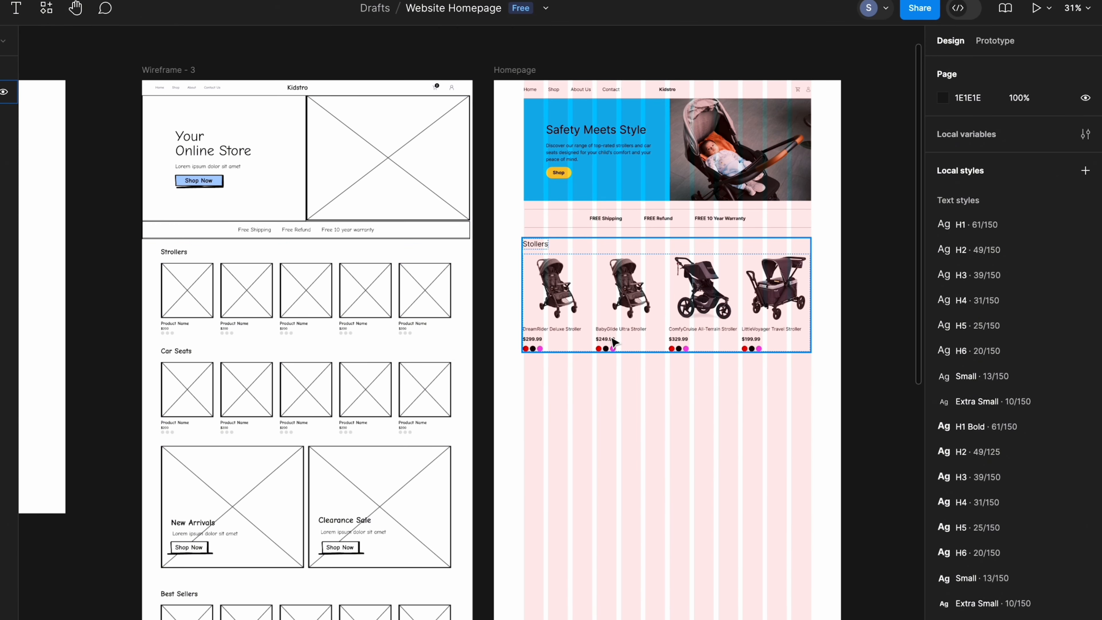
pyautogui.scroll(1, 612, 343)
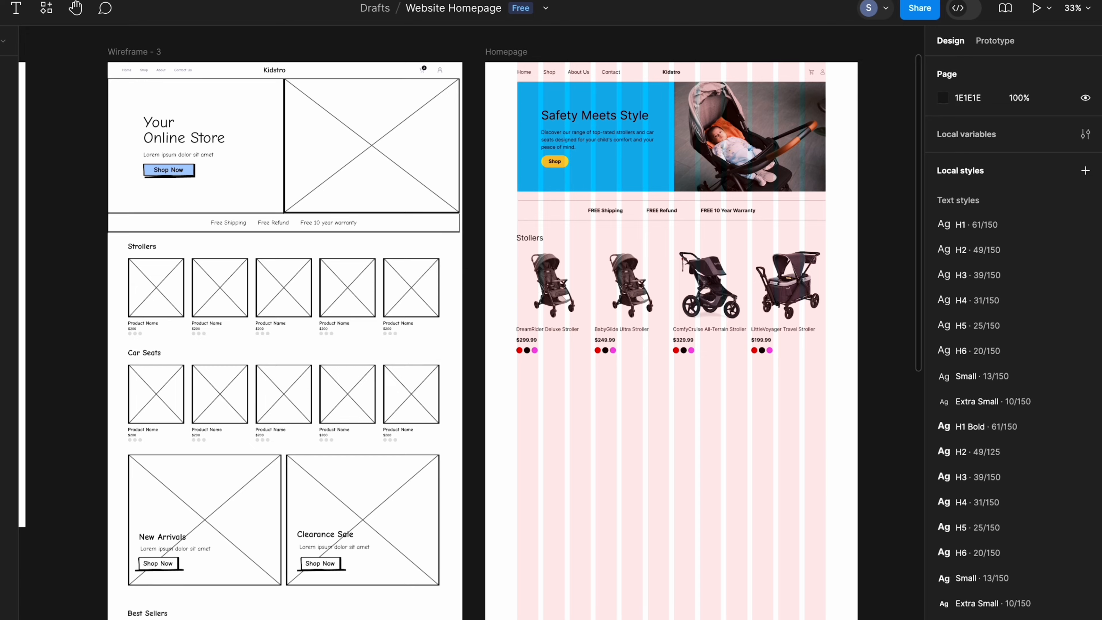
pyautogui.scroll(5, 298, 220)
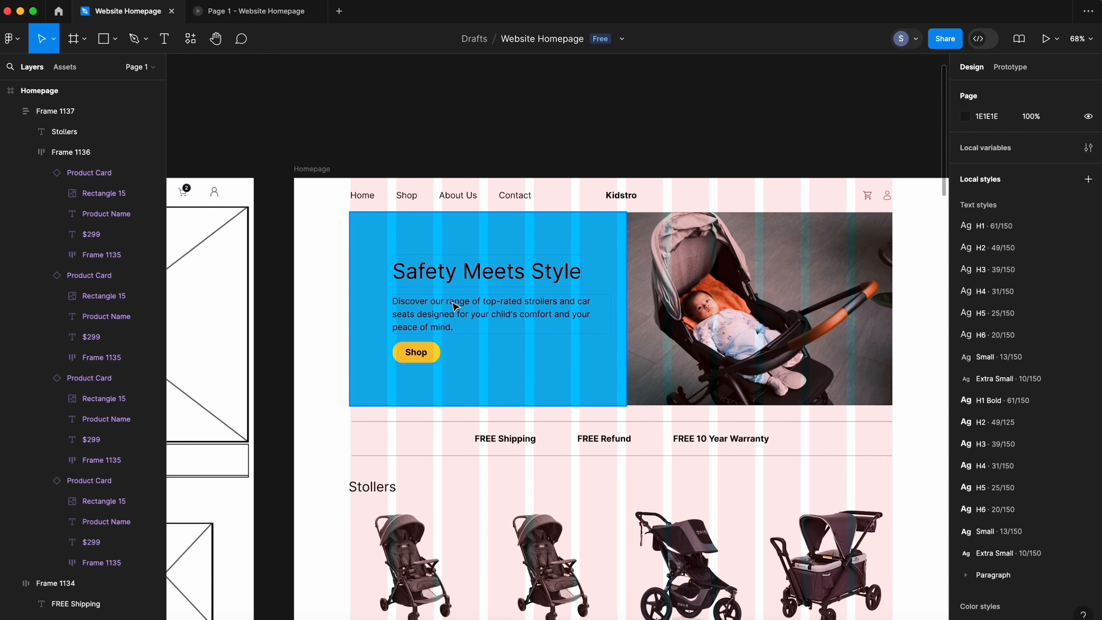
pyautogui.doubleClick(440, 276)
pyautogui.click(440, 309)
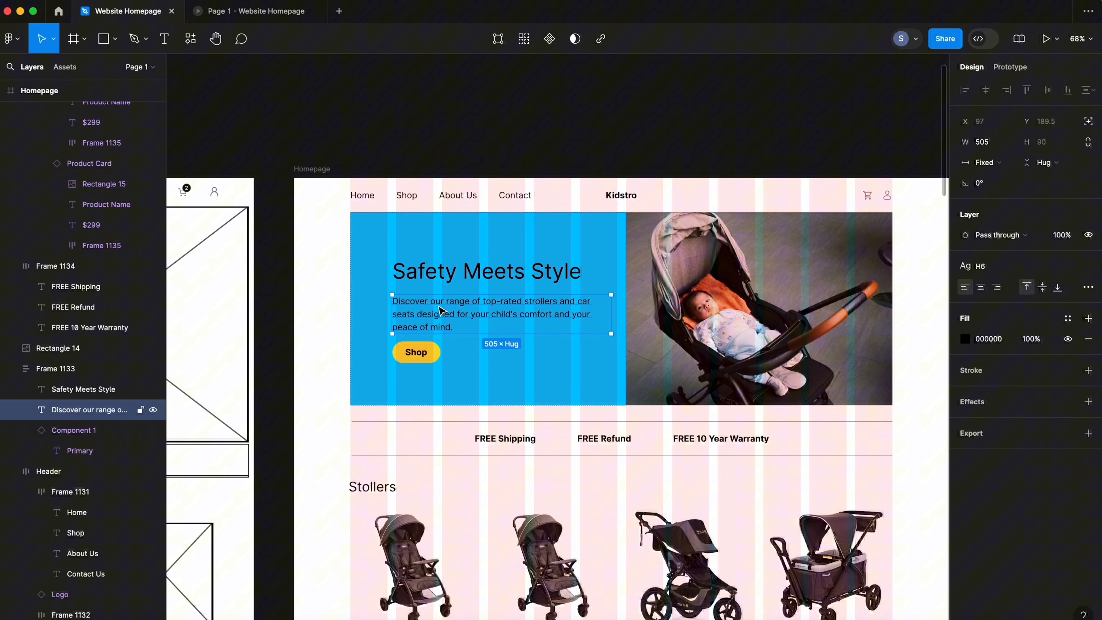
pyautogui.click(443, 274)
pyautogui.click(445, 303)
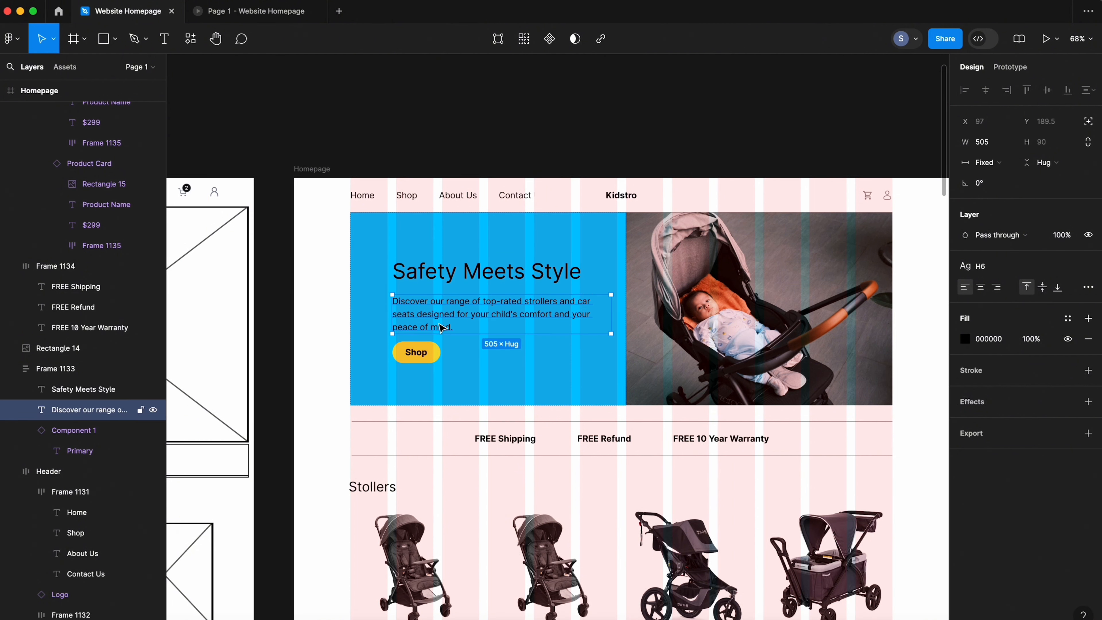
# - Try the Light Gray color style on the Safety Meets Style heading, and settle on a white FFFFFF fill
pyautogui.click(453, 284)
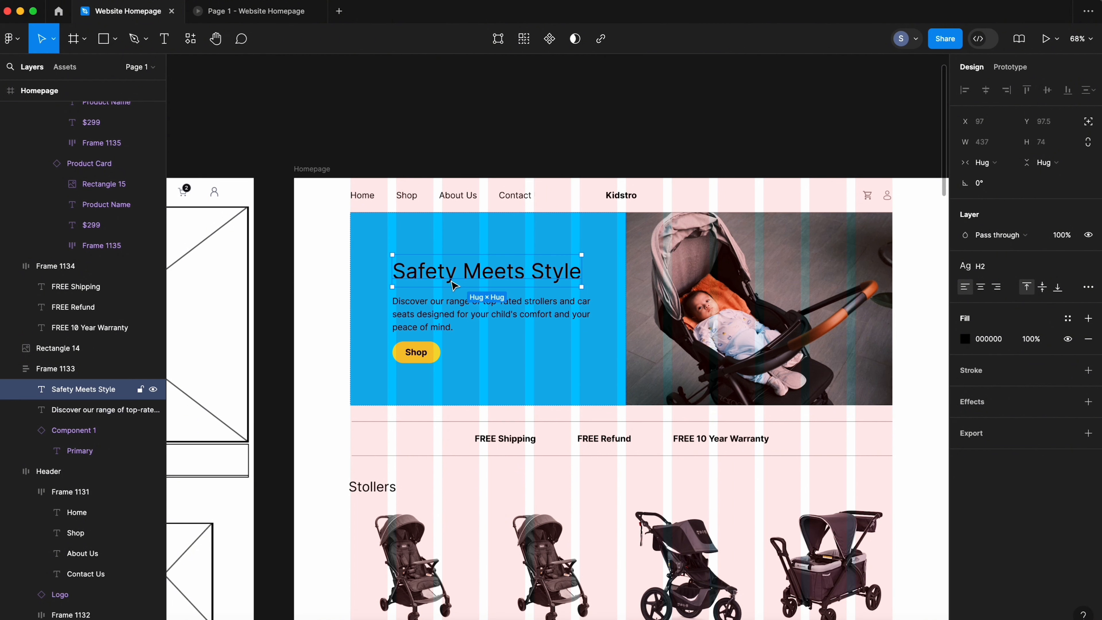
pyautogui.click(1067, 319)
pyautogui.click(931, 410)
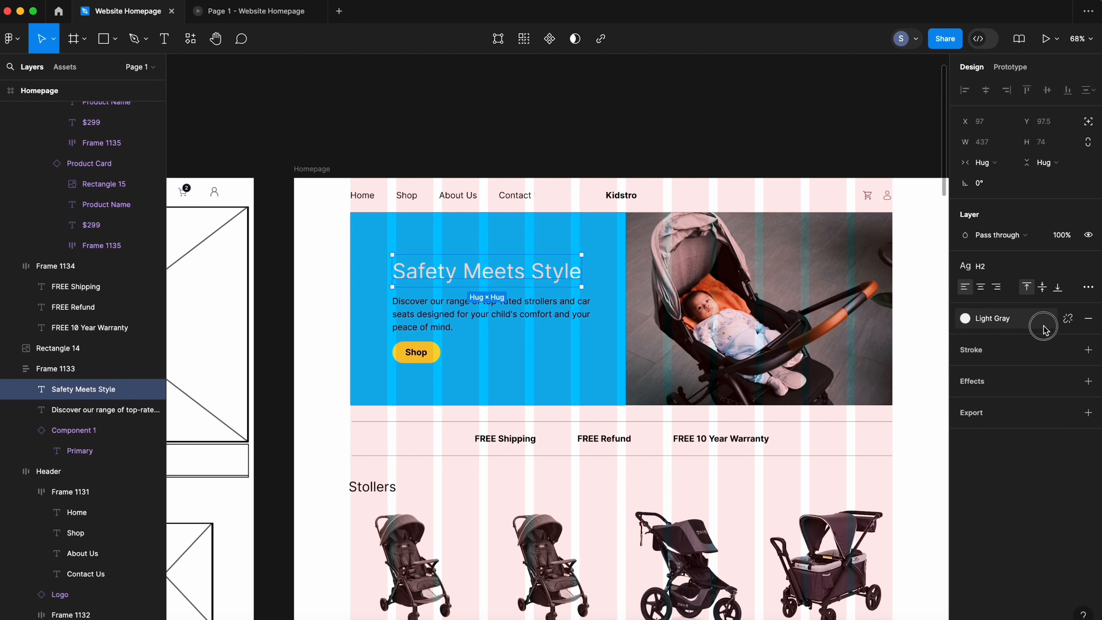
pyautogui.click(1067, 318)
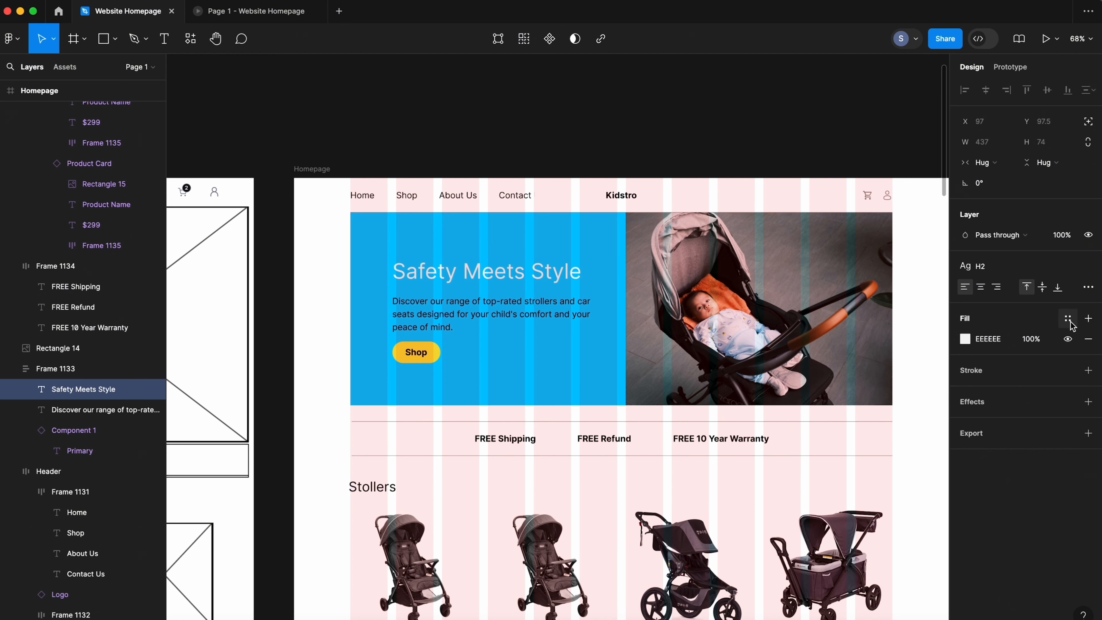
pyautogui.click(964, 339)
pyautogui.moveTo(892, 337); pyautogui.dragTo(596, 195)
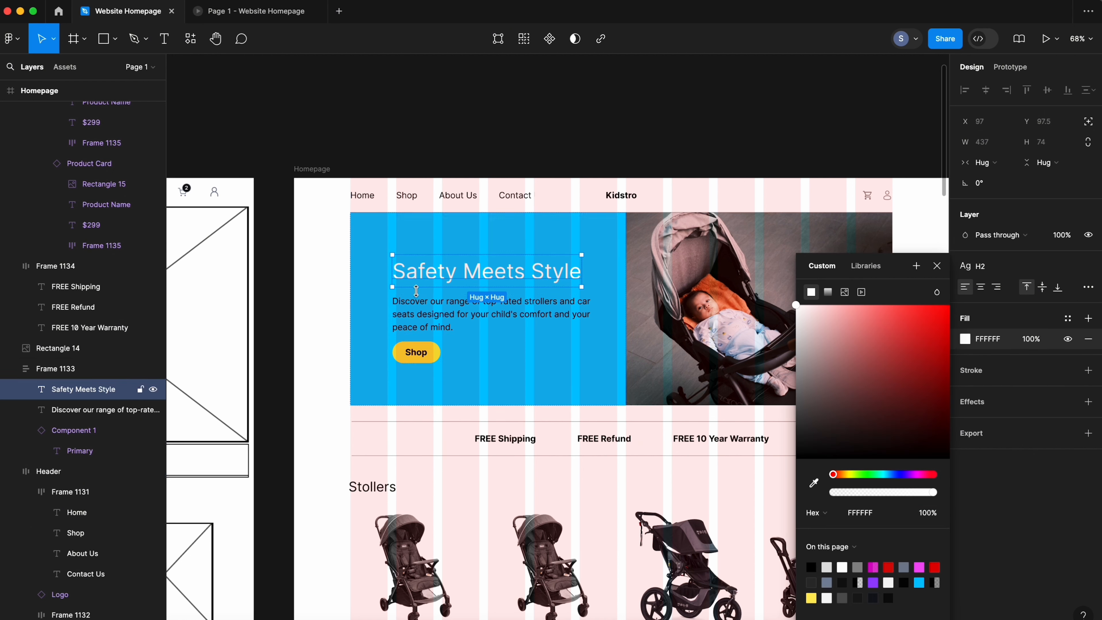
# - Set the hero description's fill to white FFFFFF and check the hero section in the prototype preview
pyautogui.doubleClick(439, 313)
pyautogui.click(964, 339)
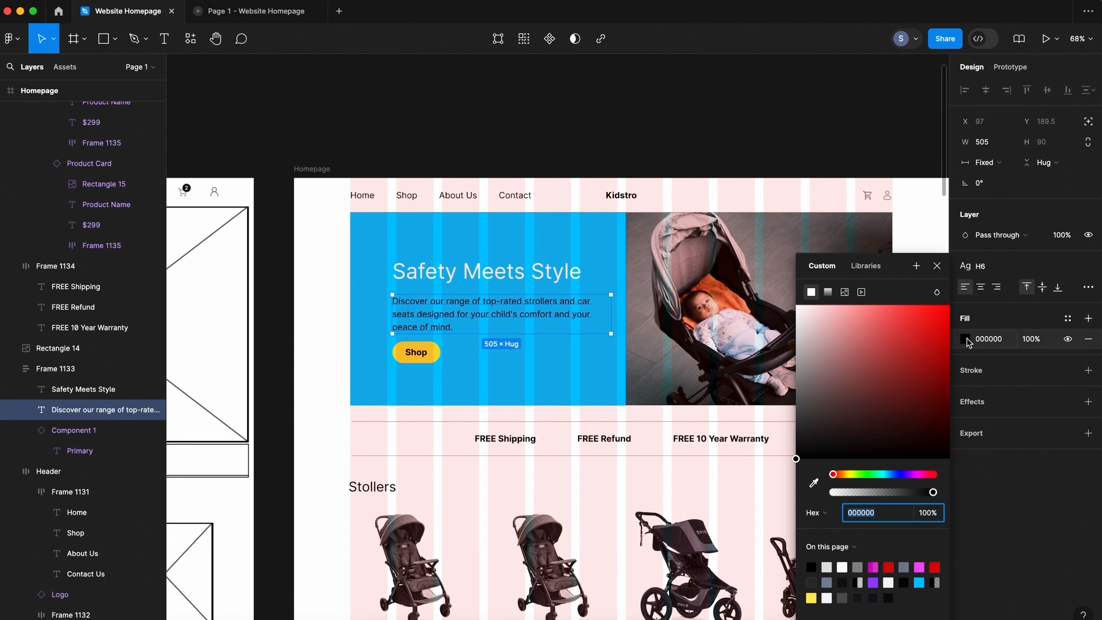
pyautogui.moveTo(844, 319); pyautogui.dragTo(547, 226)
pyautogui.click(295, 64)
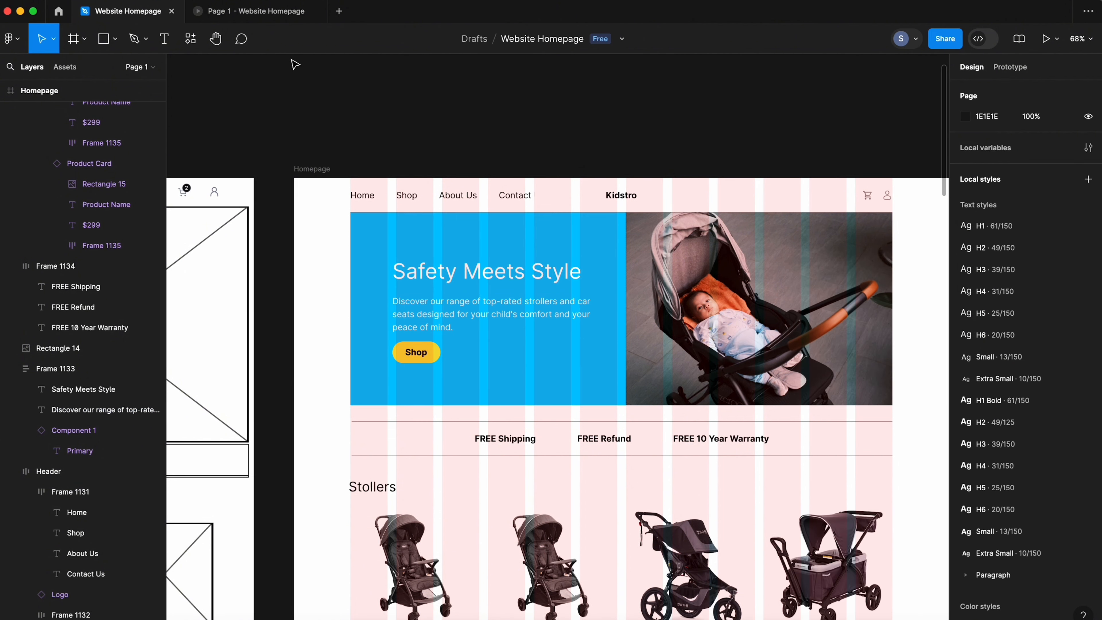
pyautogui.click(256, 11)
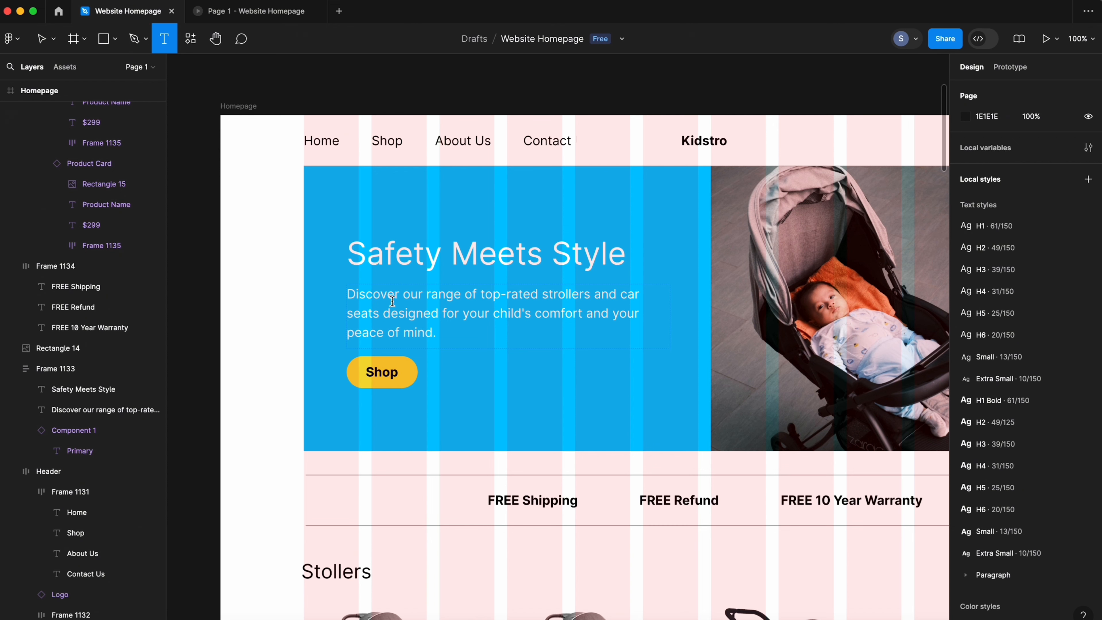
# - Copy the hero description into ChatGPT and submit it with the instruction "Make it short"
pyautogui.click(548, 318)
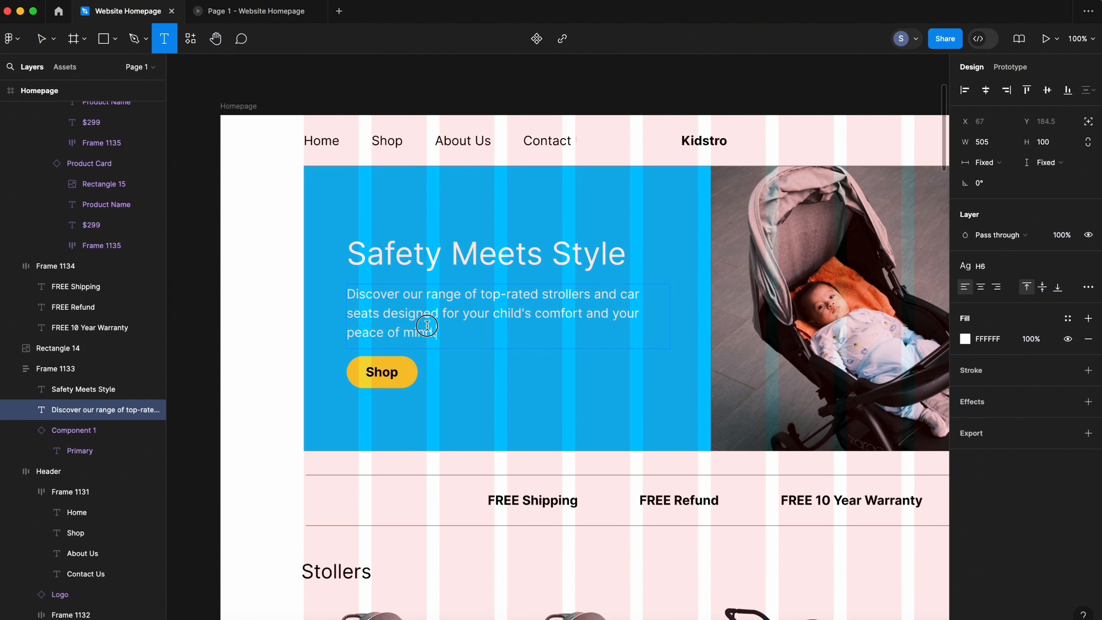
pyautogui.moveTo(437, 332); pyautogui.dragTo(336, 296)
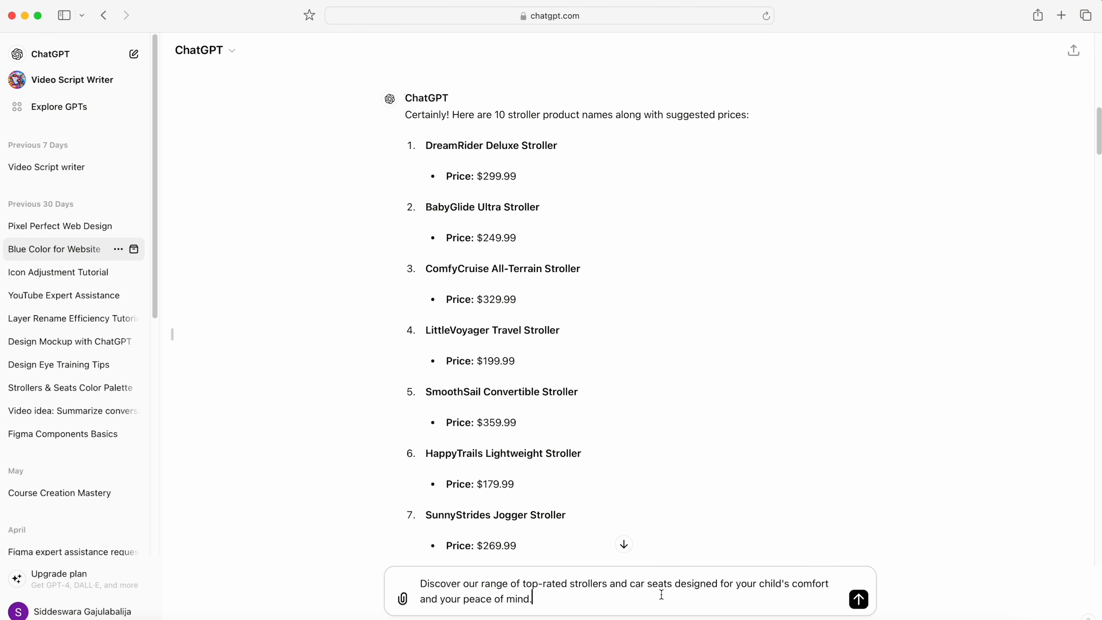
pyautogui.hotkey('shift', 'Return')
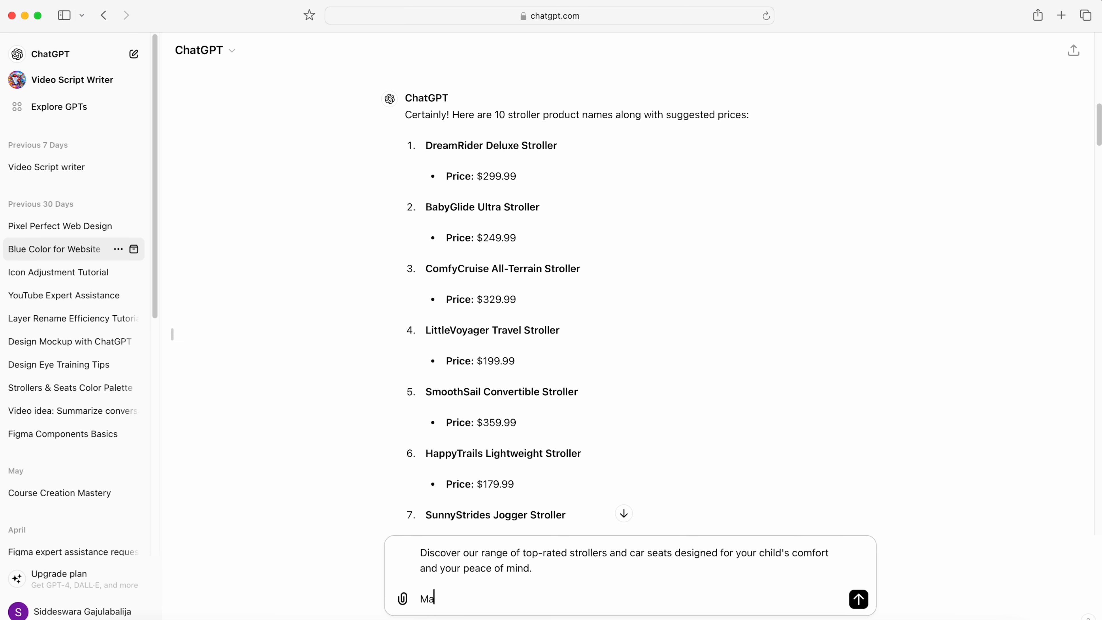
pyautogui.press('Return')
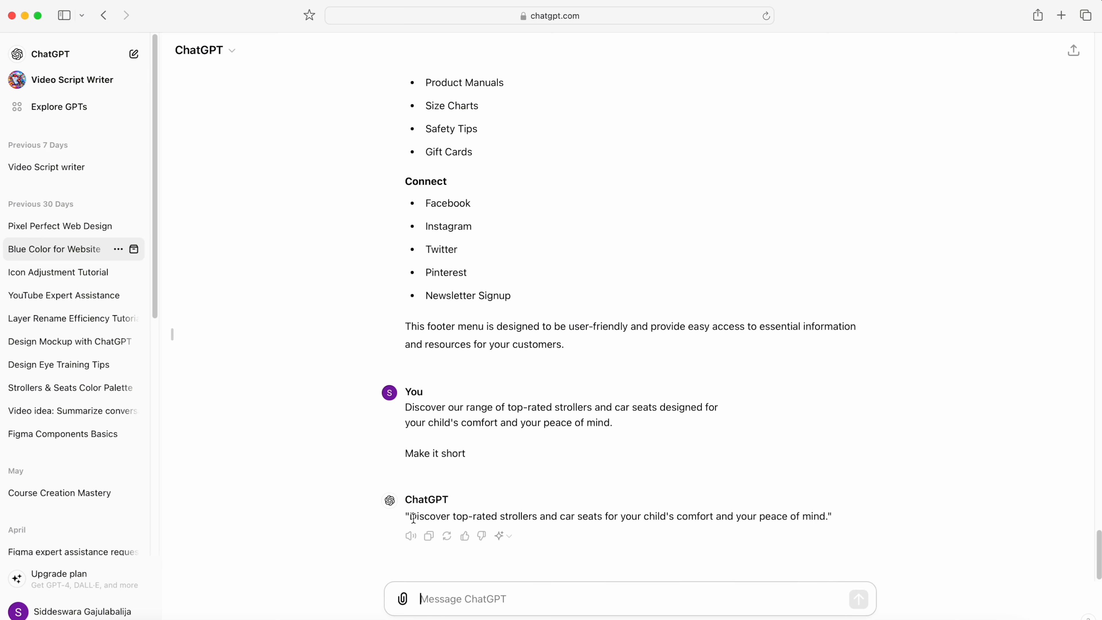
# - Replace the hero description in Figma with ChatGPT's shortened text: Discover top-rated strollers and car seats for your child's comfort and your peace of mind
pyautogui.moveTo(289, 568); pyautogui.dragTo(775, 565)
pyautogui.press('super+c')
pyautogui.press('super+Tab')
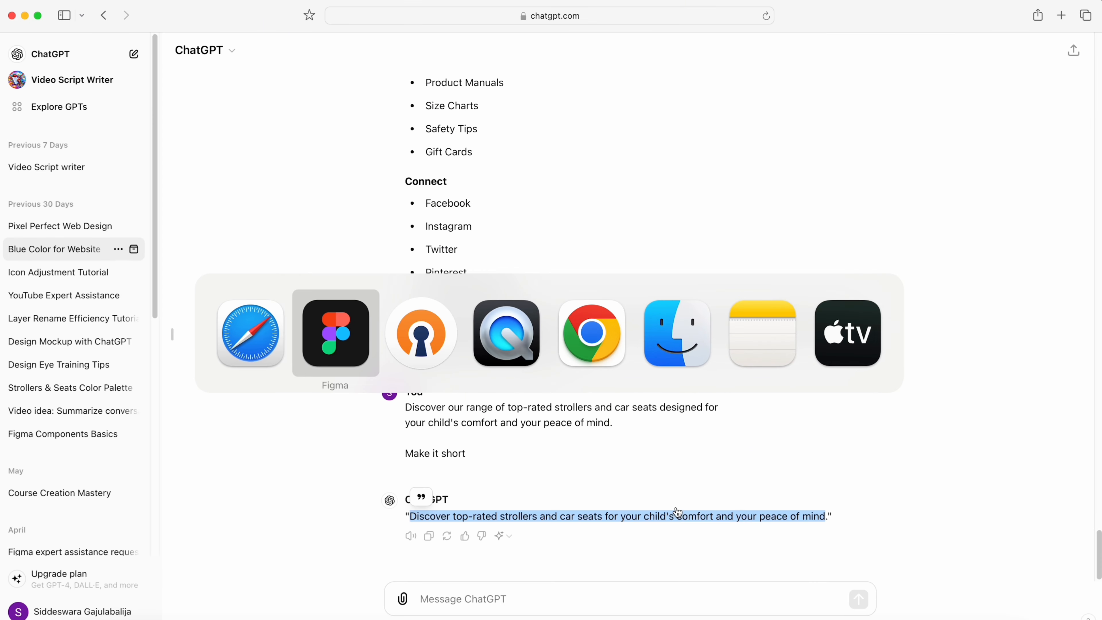
pyautogui.press('super+v')
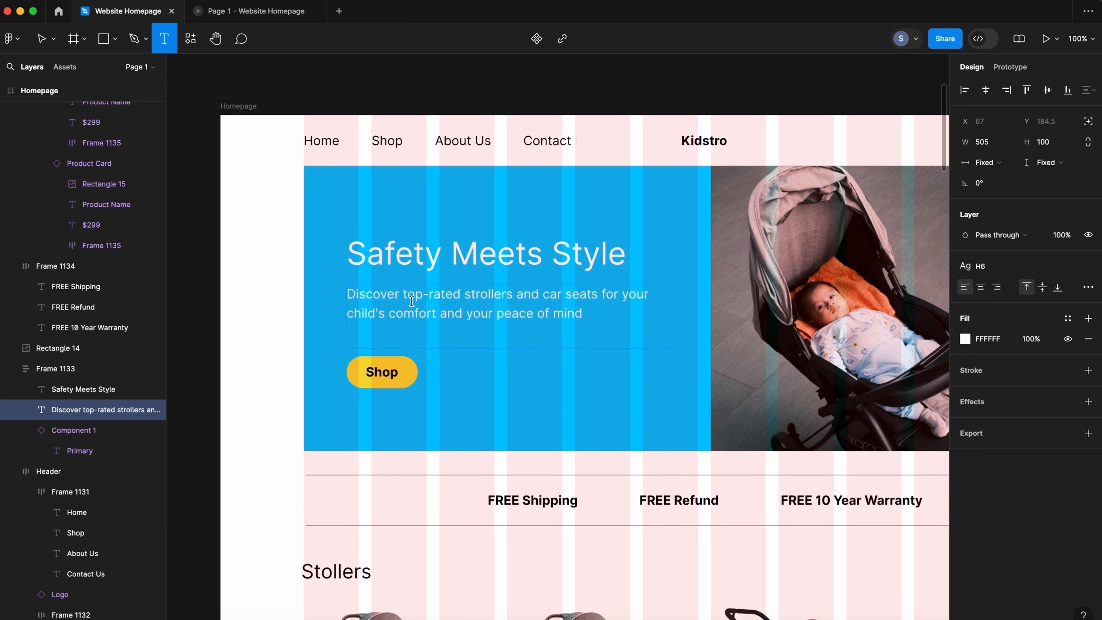
pyautogui.press('Escape')
pyautogui.press('Escape')
# - Check the hero section in the prototype preview, and hide the editor interface to view the wireframe beside the homepage
pyautogui.click(213, 11)
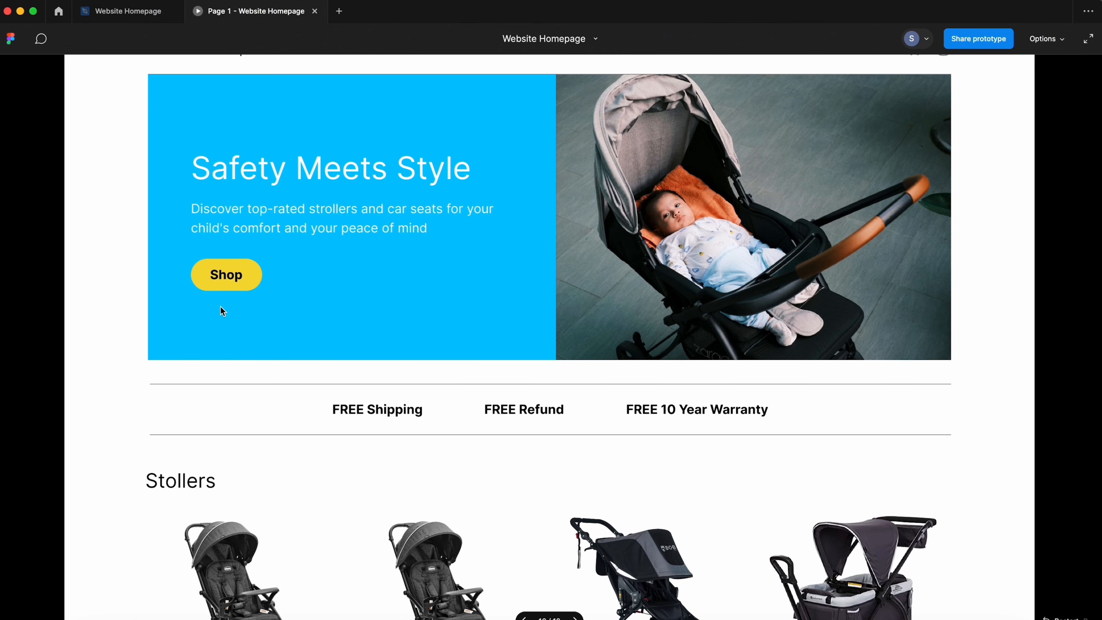
pyautogui.click(128, 11)
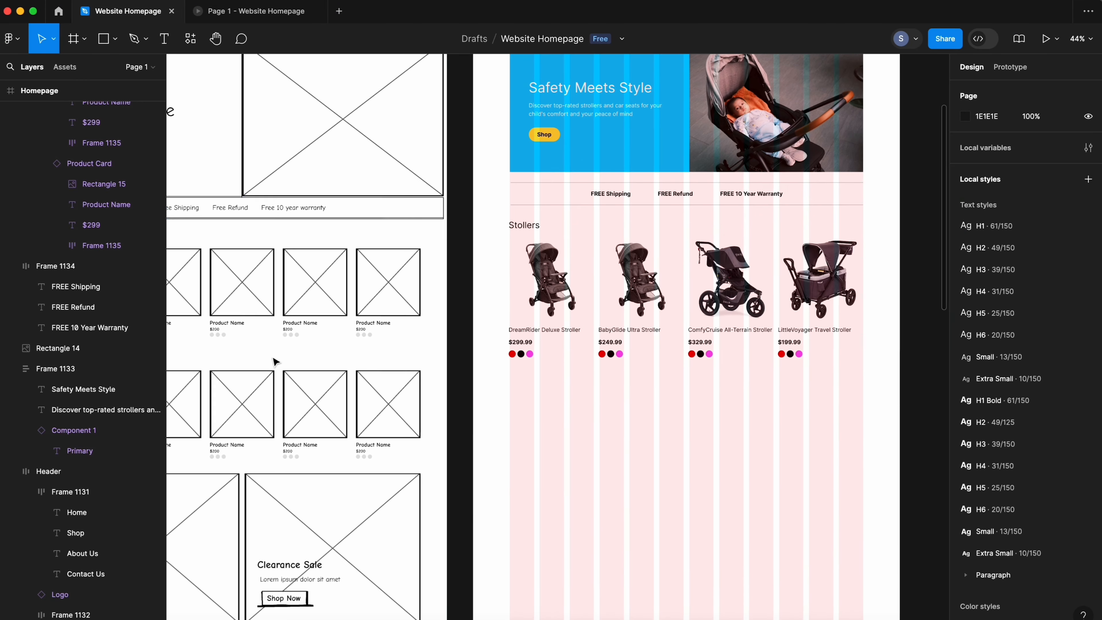
pyautogui.hscroll(2, 506, 360)
pyautogui.hotkey('ctrl', '\\')
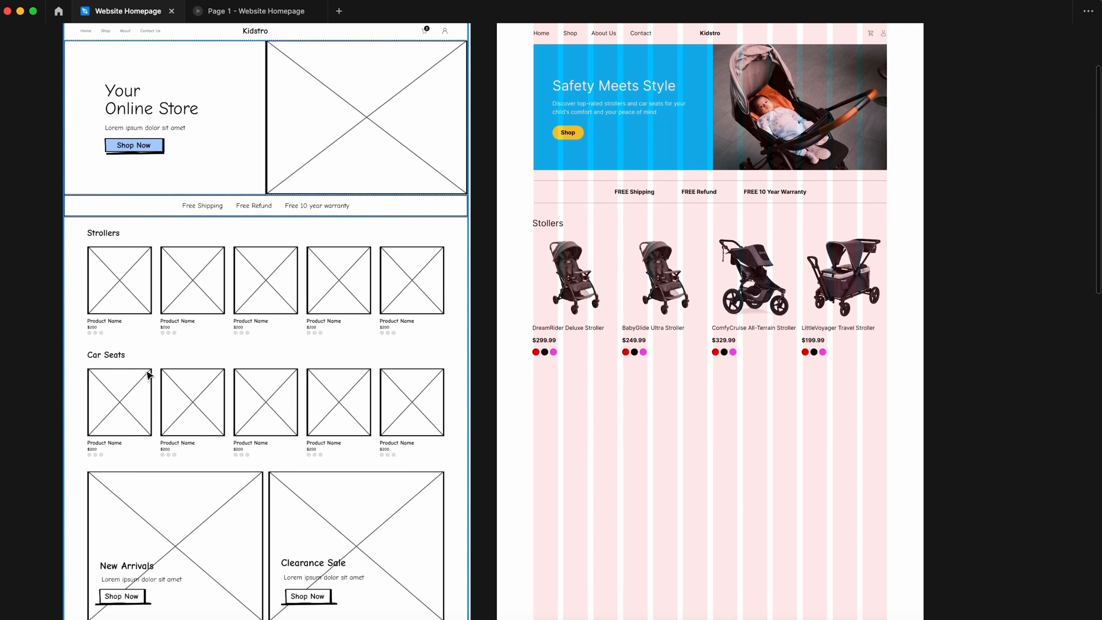
# - Duplicate the strollers section directly beneath the original and change the copy's heading to Car Seats
pyautogui.click(609, 313)
pyautogui.keyDown('alt'); pyautogui.moveTo(589, 278); pyautogui.dragTo(616, 438); pyautogui.keyUp('alt')
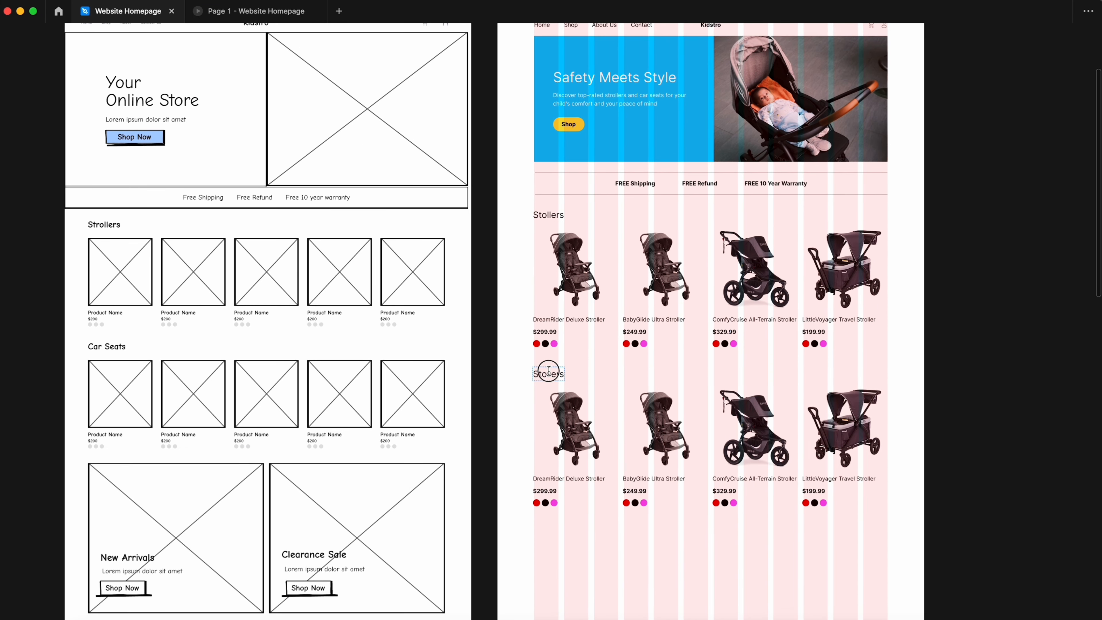
pyautogui.doubleClick(549, 371)
pyautogui.write('Car Seats')
# - Show the editor interface again and load four car seat images from the kidstro folder for placement
pyautogui.press('super+backslash')
pyautogui.click(113, 42)
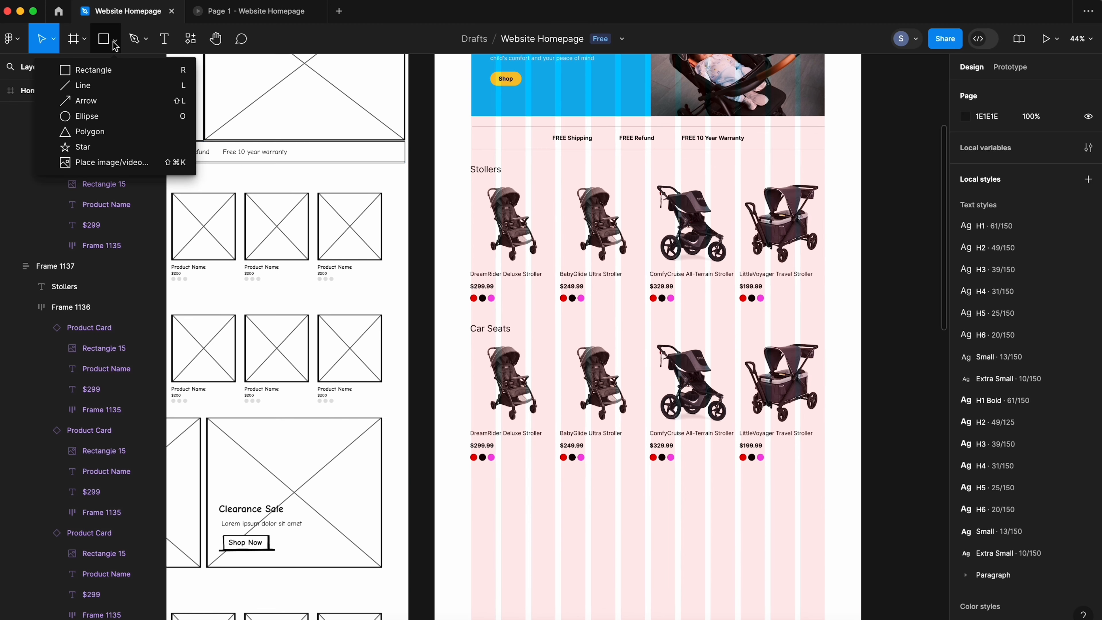
pyautogui.click(112, 161)
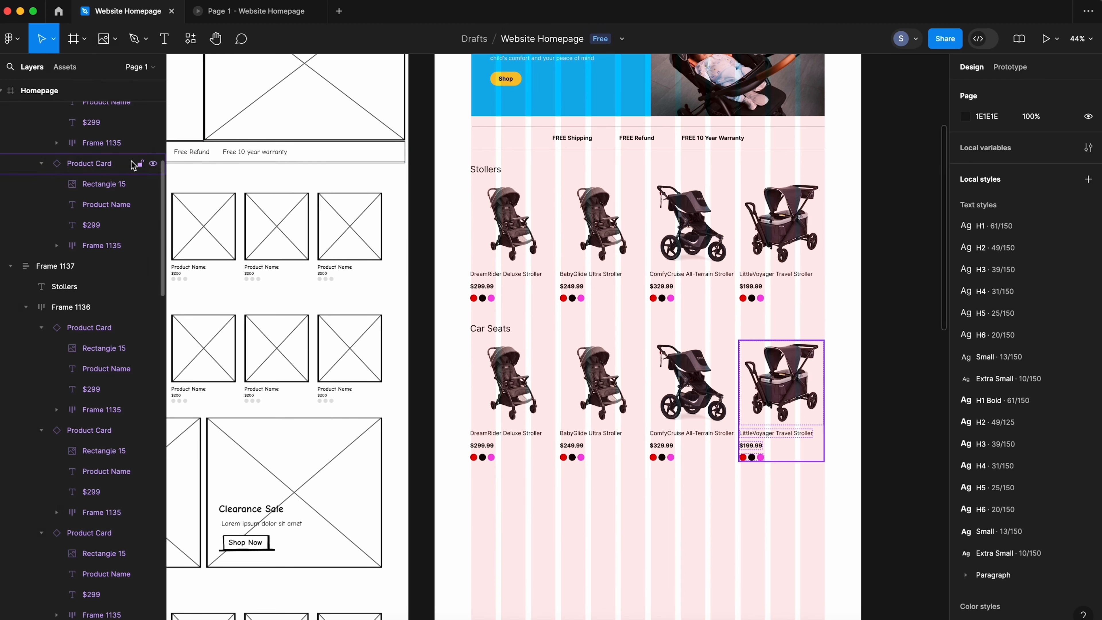
pyautogui.click(368, 138)
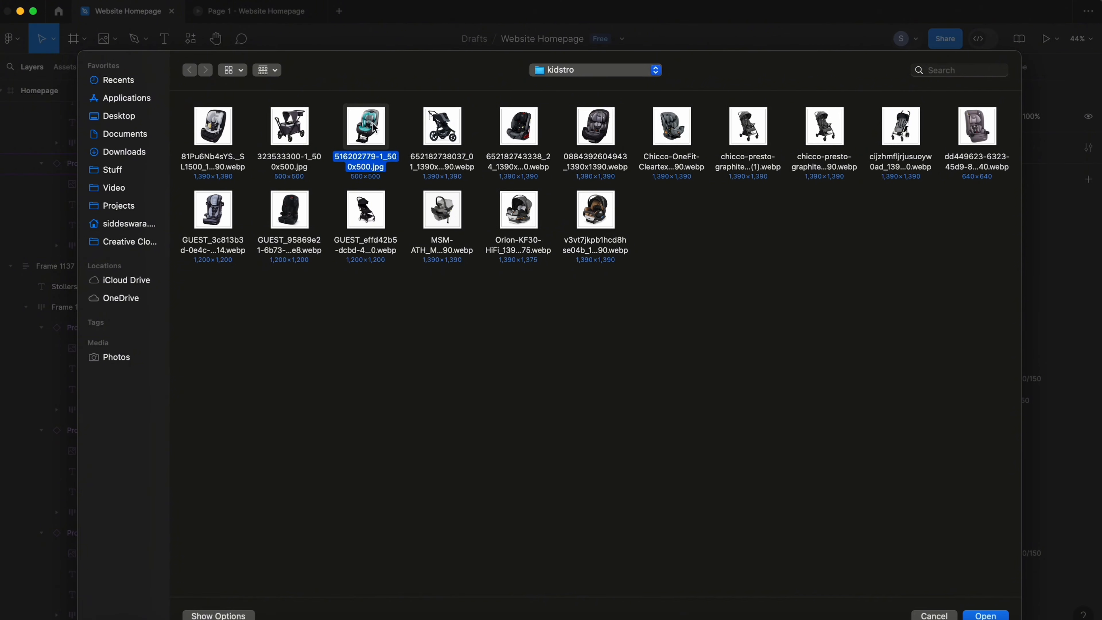
pyautogui.click(213, 129)
pyautogui.keyDown('super'); pyautogui.click(383, 128); pyautogui.keyUp('super')
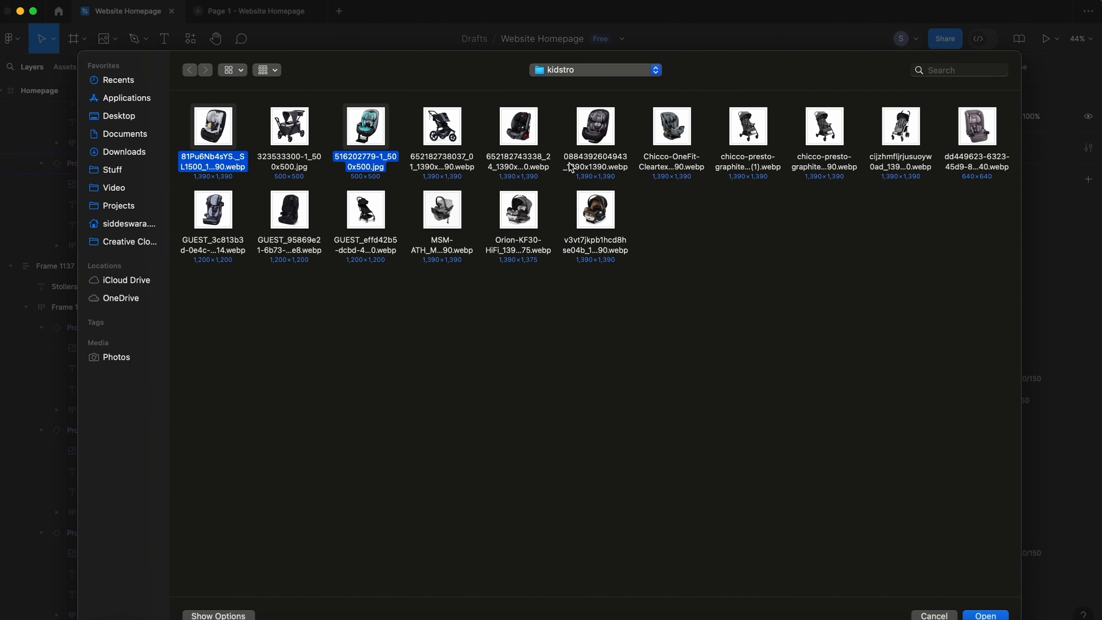
pyautogui.keyDown('super'); pyautogui.click(537, 131); pyautogui.keyUp('super')
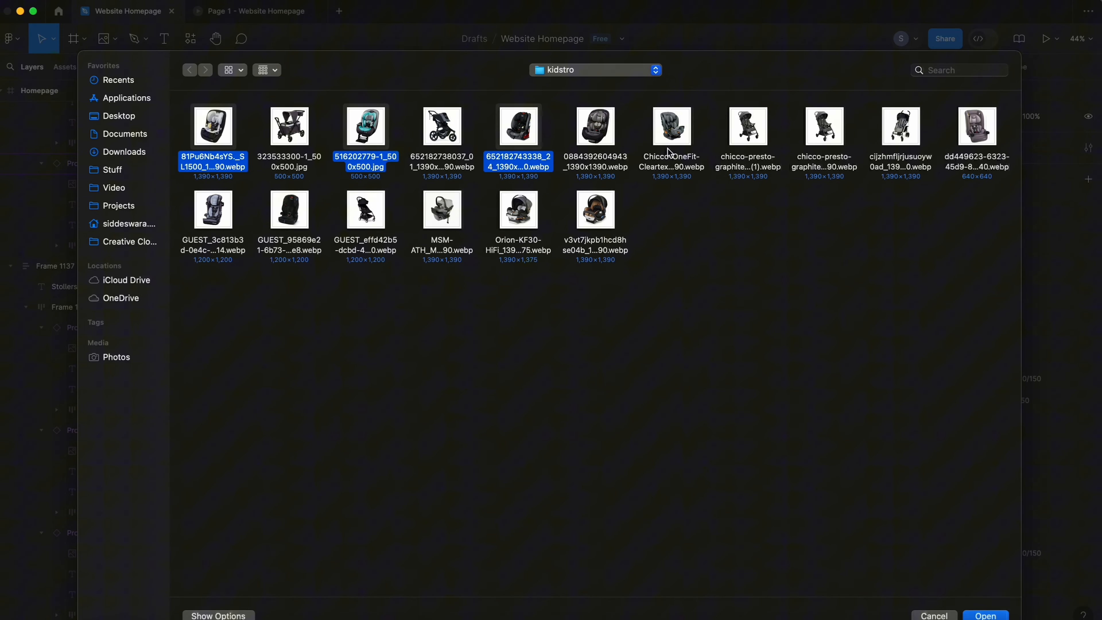
pyautogui.keyDown('super'); pyautogui.click(686, 135); pyautogui.keyUp('super')
pyautogui.click(985, 615)
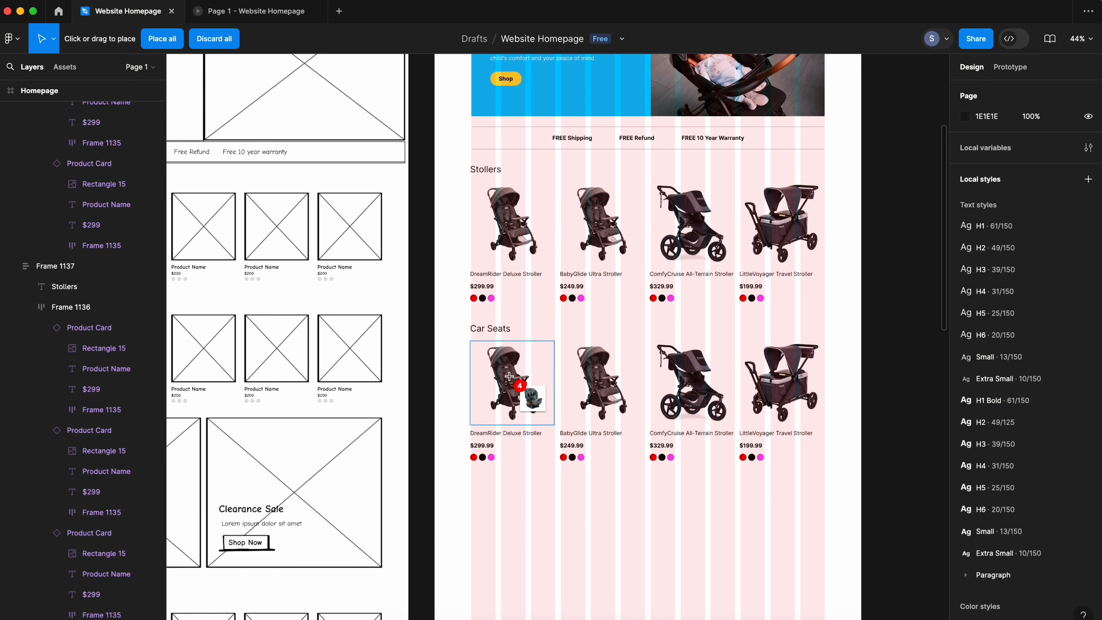
# - Place the four loaded car seat images into the image areas of the Car Seats product cards
pyautogui.click(509, 376)
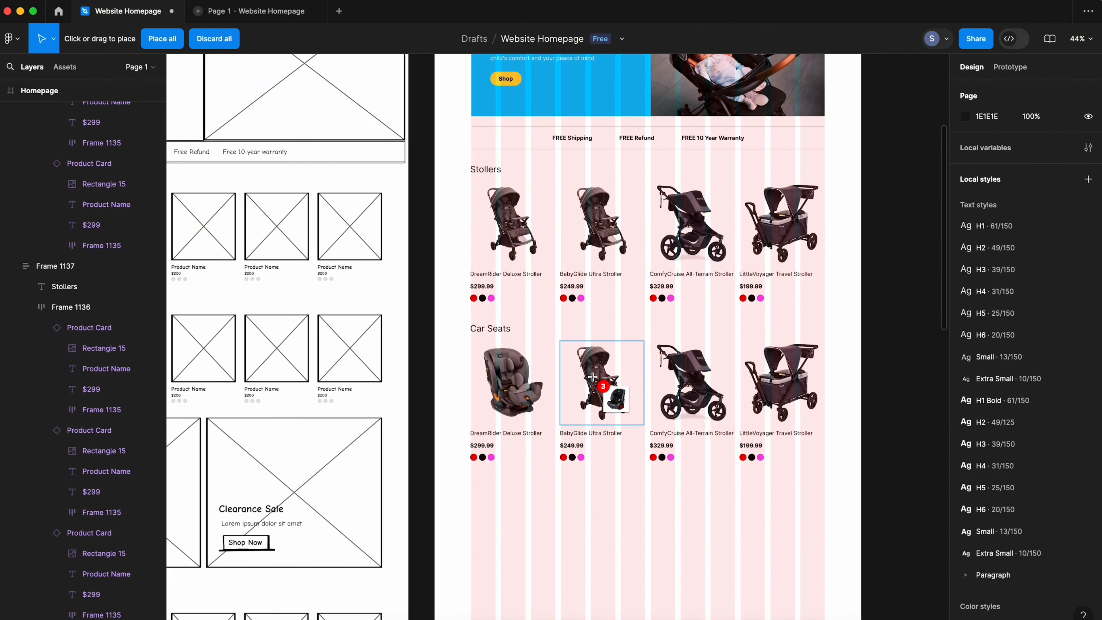
pyautogui.click(592, 376)
pyautogui.click(690, 382)
pyautogui.click(780, 382)
# - Find the list of car seat names and prices in ChatGPT and copy the name SecureFit Booster Seat
pyautogui.hscroll(1, 631, 505)
pyautogui.scroll(-1, 632, 505)
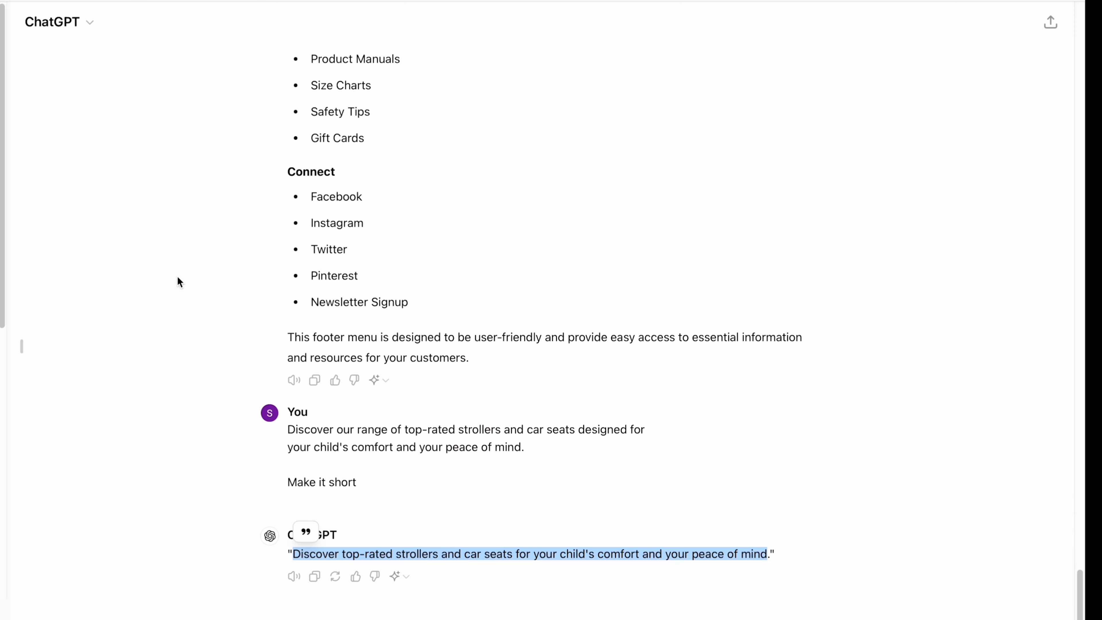
pyautogui.scroll(20, 186, 273)
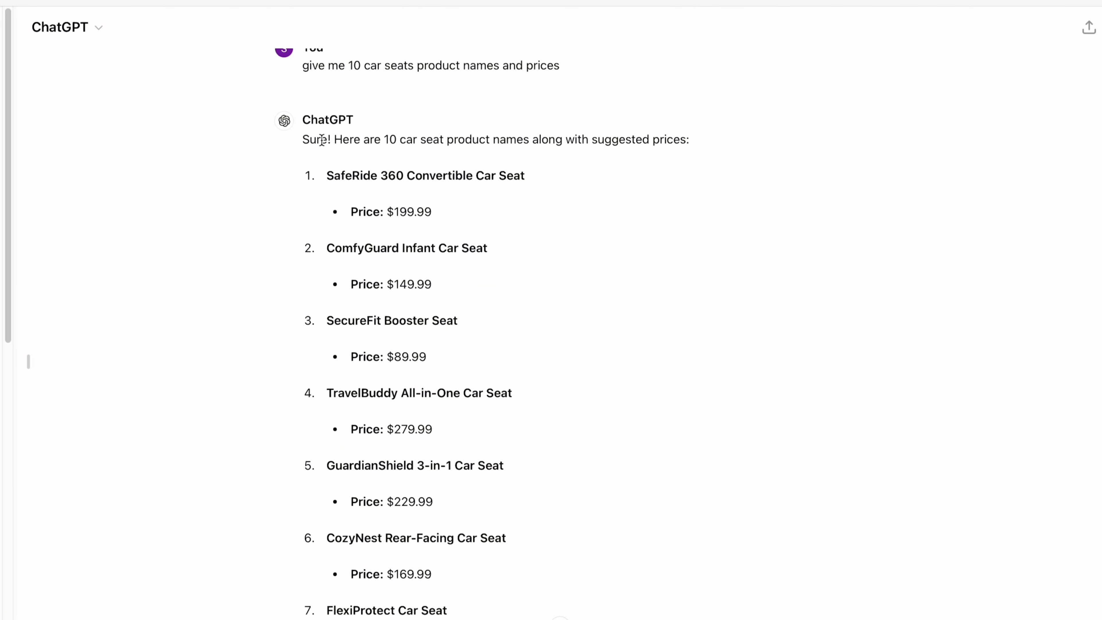
pyautogui.moveTo(358, 62); pyautogui.dragTo(546, 66)
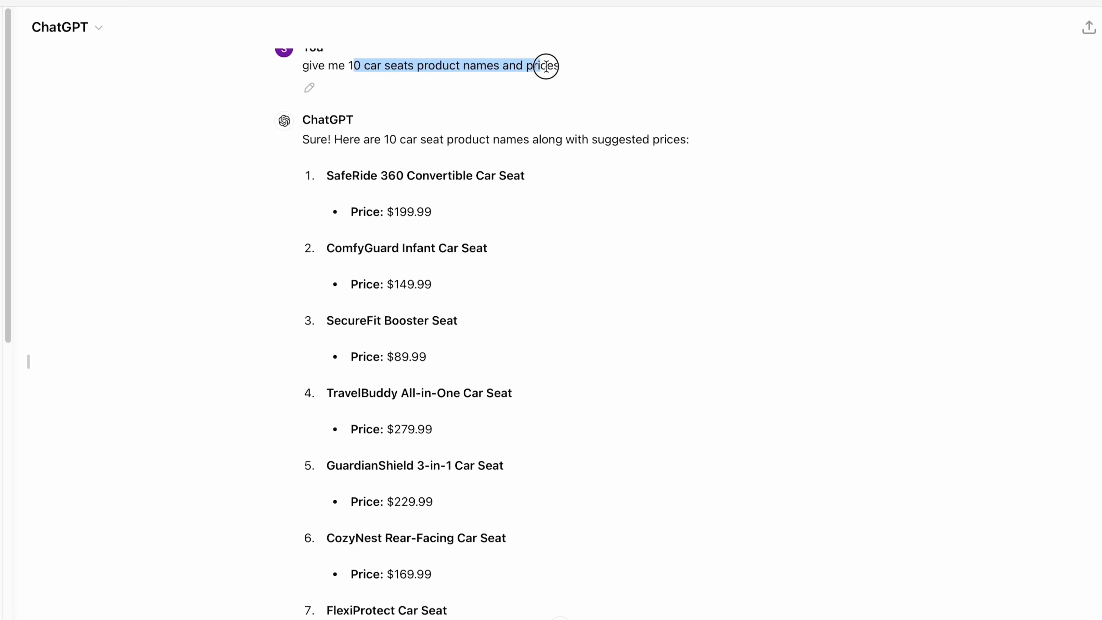
pyautogui.click(585, 196)
pyautogui.scroll(-1, 518, 260)
pyautogui.tripleClick(518, 295)
pyautogui.press('super+c')
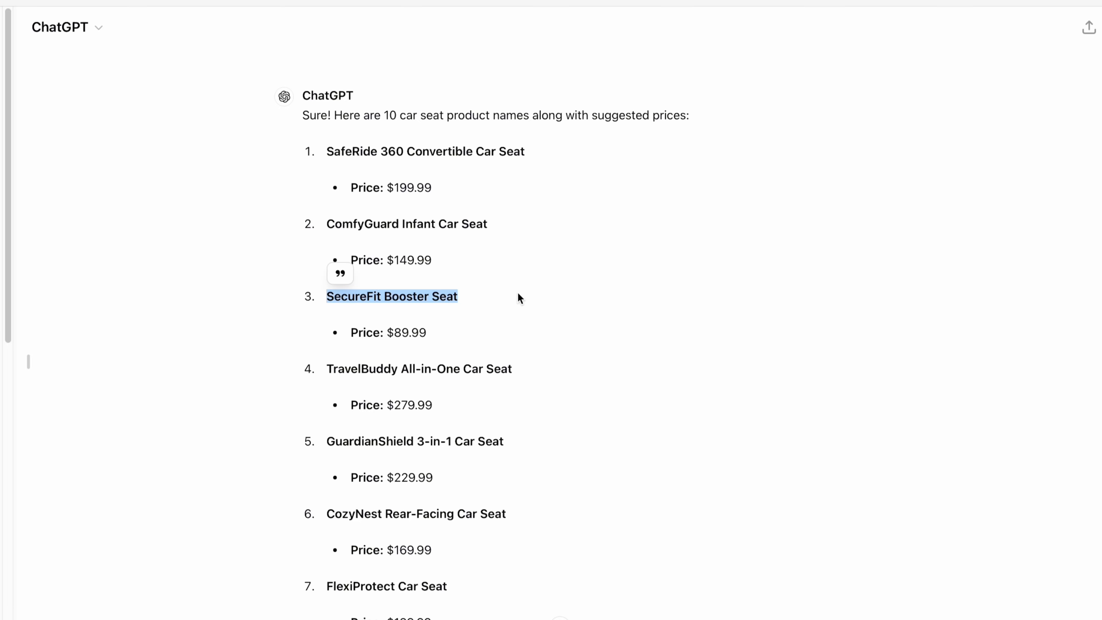
# - Switch back to Figma and replace the first car seat card's product name with SecureFit Booster Seat
pyautogui.press('super+Tab')
pyautogui.click(513, 314)
pyautogui.press('super+Tab')
pyautogui.press('super+Tab')
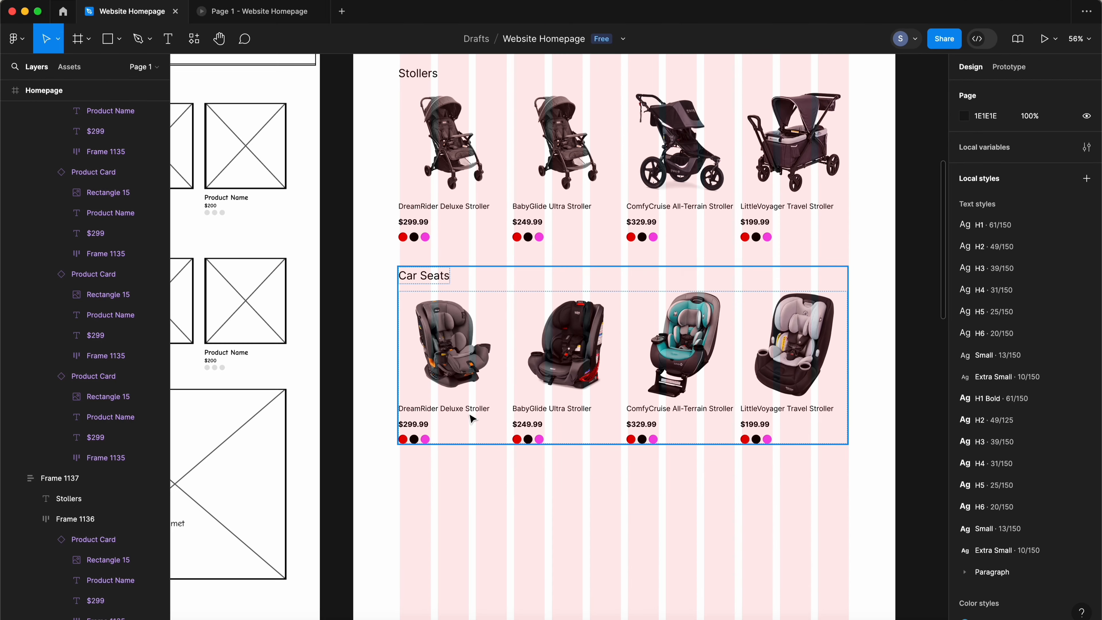
pyautogui.doubleClick(352, 453)
pyautogui.press('super+a')
pyautogui.press('super+v')
# - Set the first car seat card's price to $89.99 from the ChatGPT list
pyautogui.press('super+Tab')
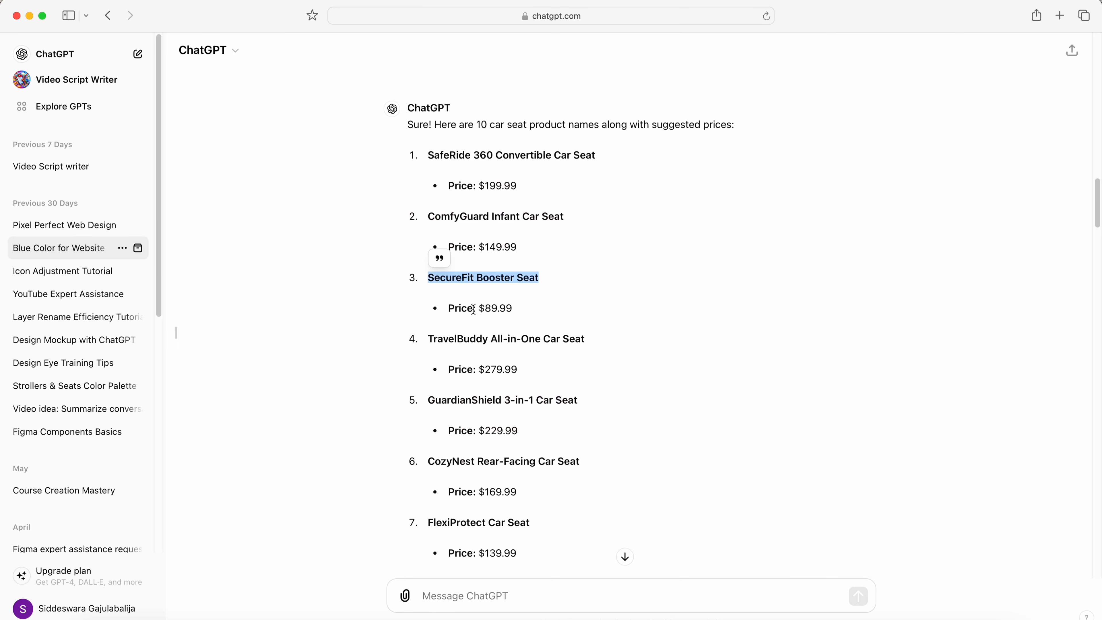
pyautogui.moveTo(477, 309); pyautogui.dragTo(514, 308)
pyautogui.press('super+Tab')
pyautogui.click(423, 424)
pyautogui.press('super+a')
pyautogui.write('$89.99')
# - Rename the second car seat card TravelBuddy All-in-One Car Seat and set its price to $279.99 from the ChatGPT list
pyautogui.press('super+Tab')
pyautogui.moveTo(429, 339); pyautogui.dragTo(626, 341)
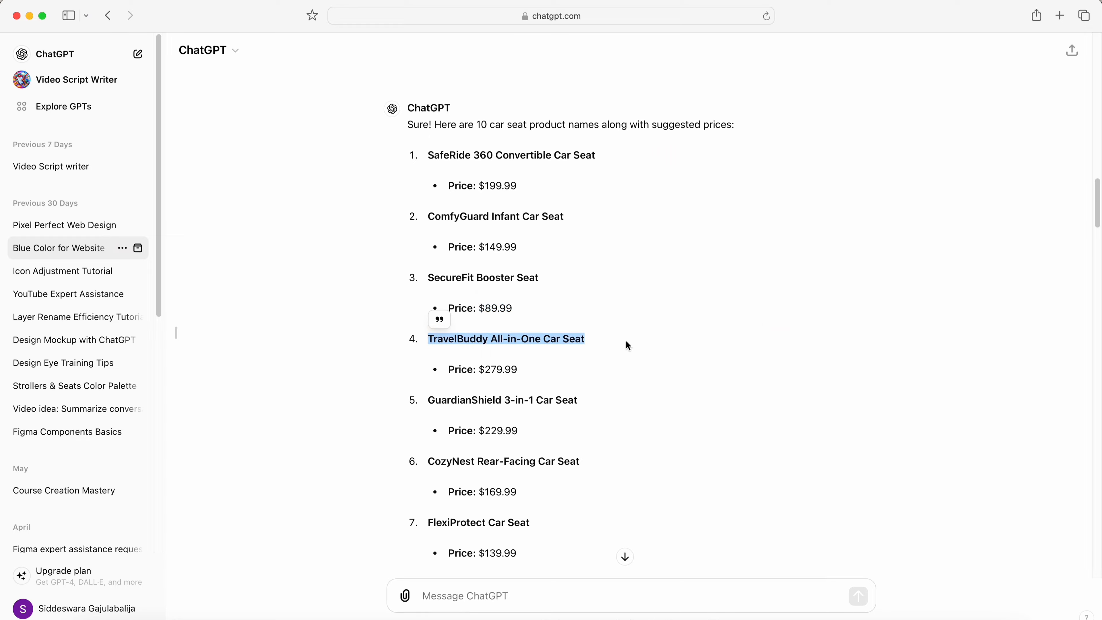
pyautogui.press('super+Tab')
pyautogui.doubleClick(561, 408)
pyautogui.press('super+Tab')
pyautogui.moveTo(479, 370); pyautogui.dragTo(555, 373)
pyautogui.press('super+Tab')
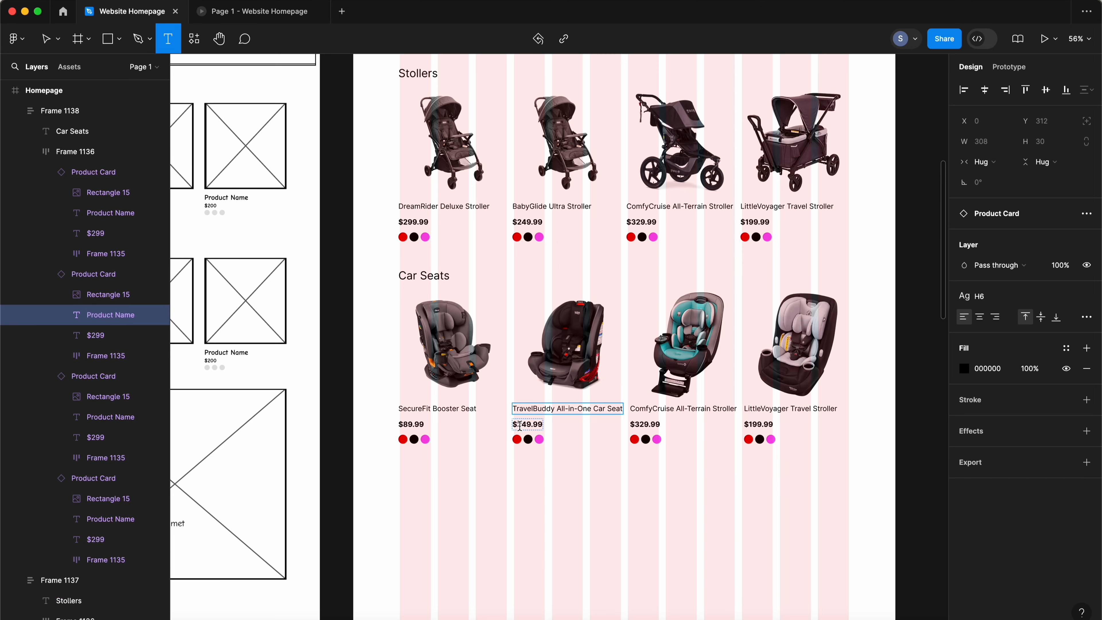
pyautogui.click(518, 425)
# - Copy FlexiProtect Car Seat from the ChatGPT list and use it as the third car seat card's product name
pyautogui.press('super+Tab')
pyautogui.scroll(-1, 470, 437)
pyautogui.moveTo(427, 500); pyautogui.dragTo(568, 500)
pyautogui.press('super+c')
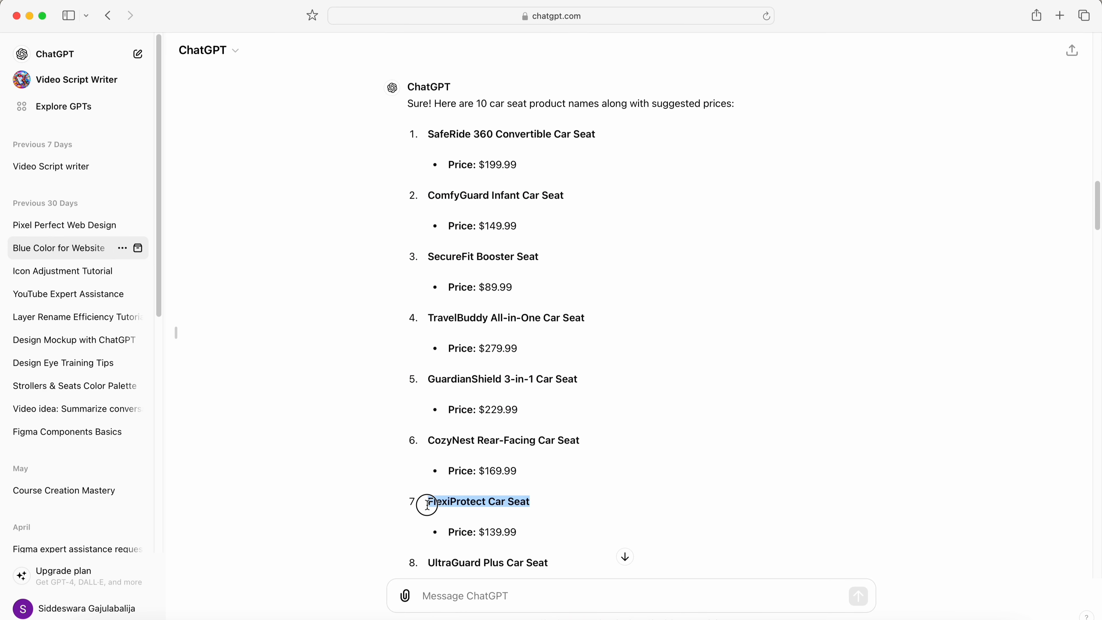
pyautogui.press('super+Tab')
pyautogui.doubleClick(661, 407)
pyautogui.press('super+a')
pyautogui.press('super+v')
# - Copy the FlexiProtect price from ChatGPT and set the third car seat card's price to $139.99
pyautogui.press('super+Tab')
pyautogui.scroll(-1, 482, 474)
pyautogui.moveTo(479, 474); pyautogui.dragTo(518, 475)
pyautogui.press('super+Tab')
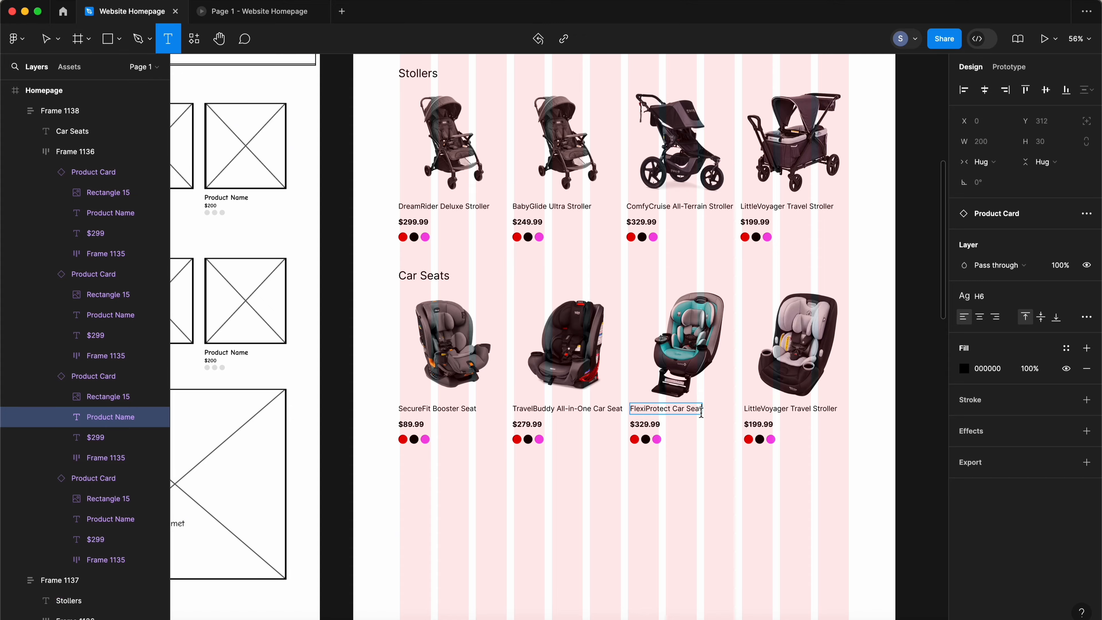
pyautogui.doubleClick(645, 424)
pyautogui.press('super+v')
# - Copy UltraGuard Plus Car Seat from the ChatGPT list and use it as the fourth car seat card's product name
pyautogui.press('super+Tab')
pyautogui.scroll(-6, 496, 477)
pyautogui.moveTo(427, 207); pyautogui.dragTo(612, 208)
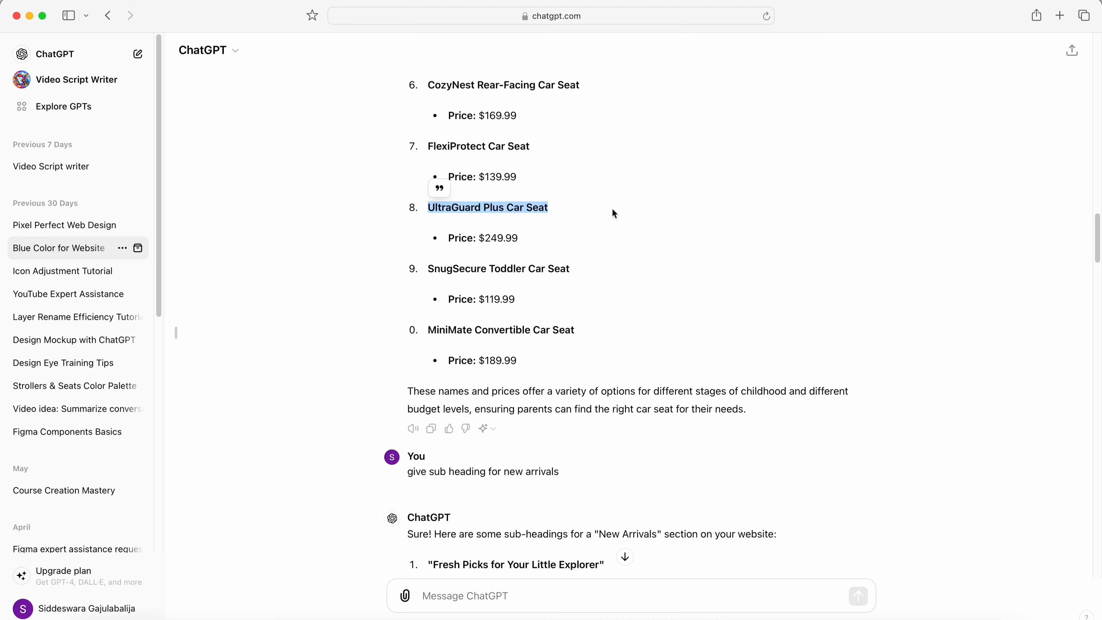
pyautogui.press('super+c')
pyautogui.press('super+Tab')
pyautogui.doubleClick(762, 409)
pyautogui.press('super+a')
pyautogui.press('super+v')
# - Copy the UltraGuard price from ChatGPT and set the fourth car seat card's price to $249.99
pyautogui.press('super+Tab')
pyautogui.moveTo(479, 238); pyautogui.dragTo(604, 241)
pyautogui.press('super+c')
pyautogui.press('super+Tab')
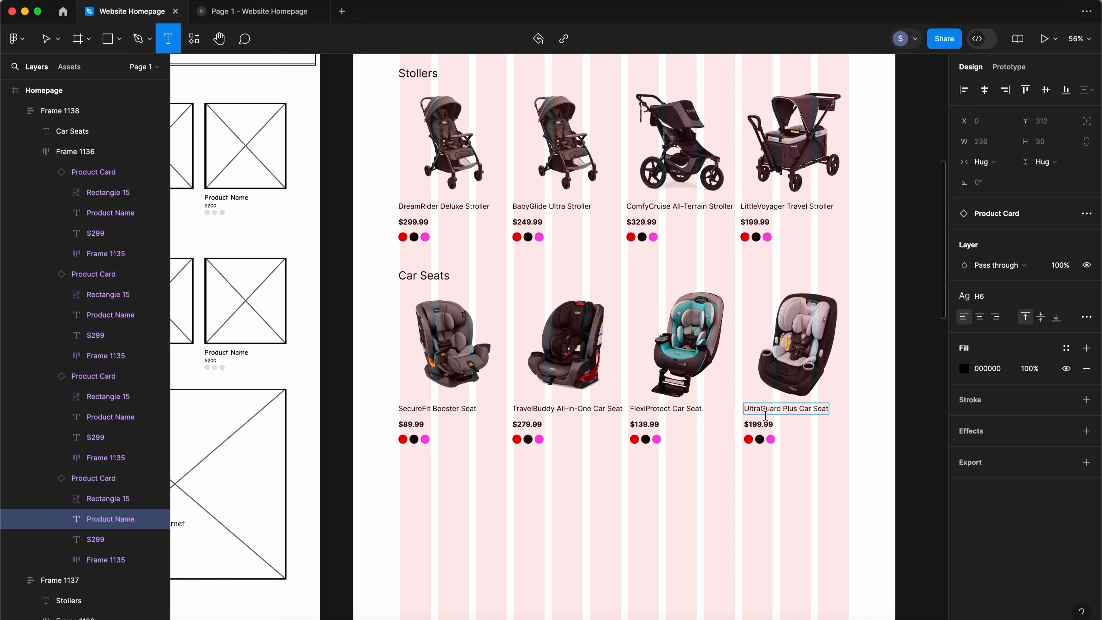
pyautogui.doubleClick(758, 425)
pyautogui.press('super+v')
pyautogui.moveTo(561, 477); pyautogui.dragTo(553, 484)
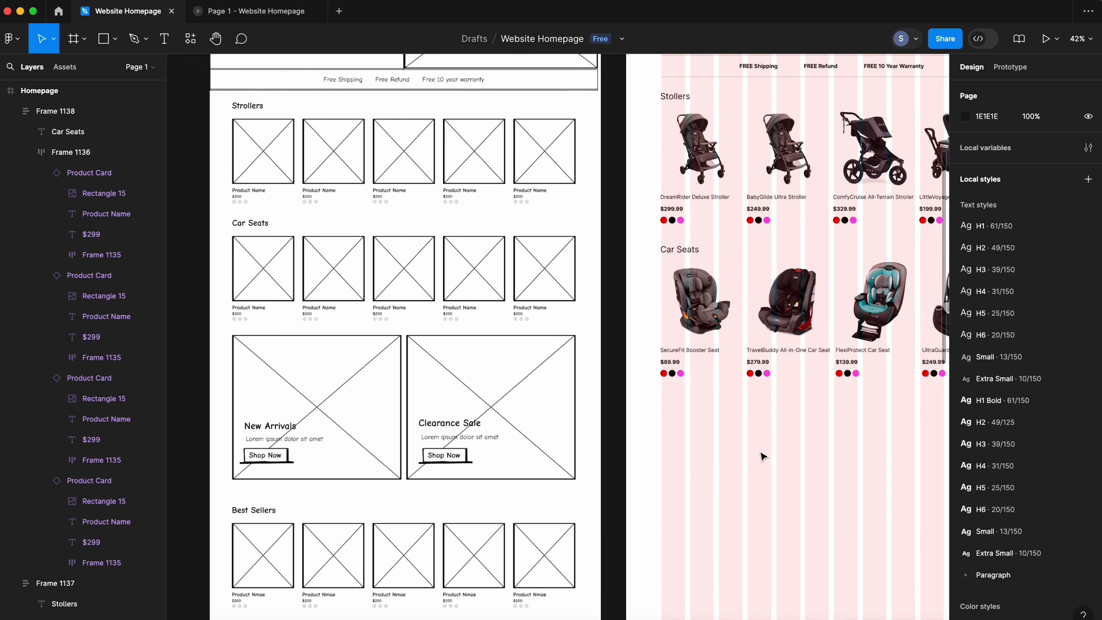
# - Add the text New Arrivals in the empty area of the homepage beneath the Car Seats section
pyautogui.hscroll(-2, 507, 403)
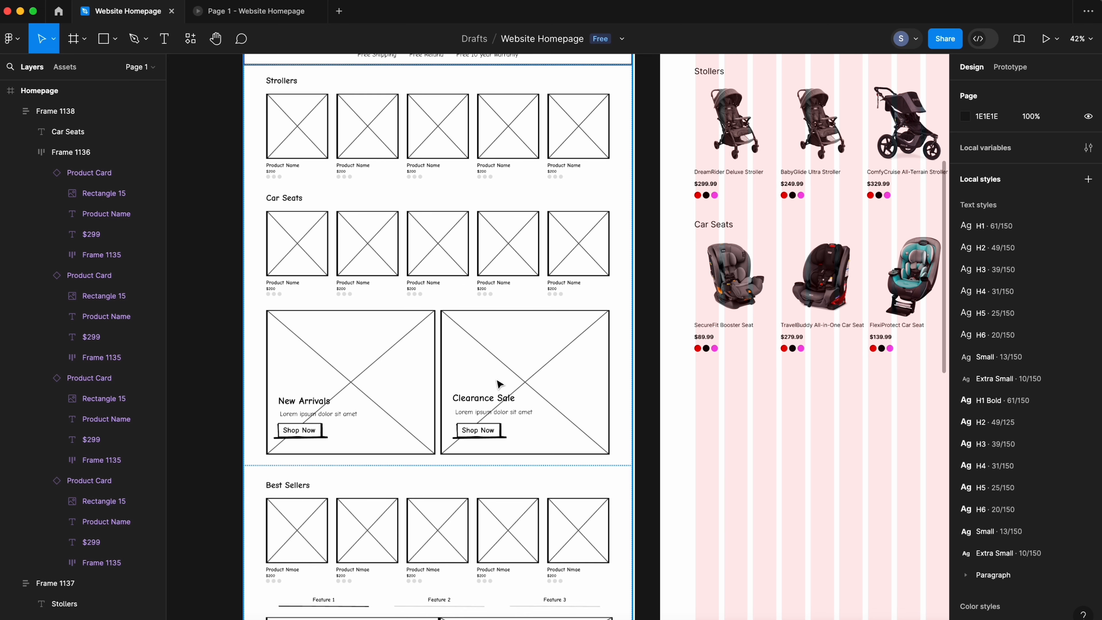
pyautogui.hscroll(4, 780, 485)
pyautogui.scroll(-2, 780, 485)
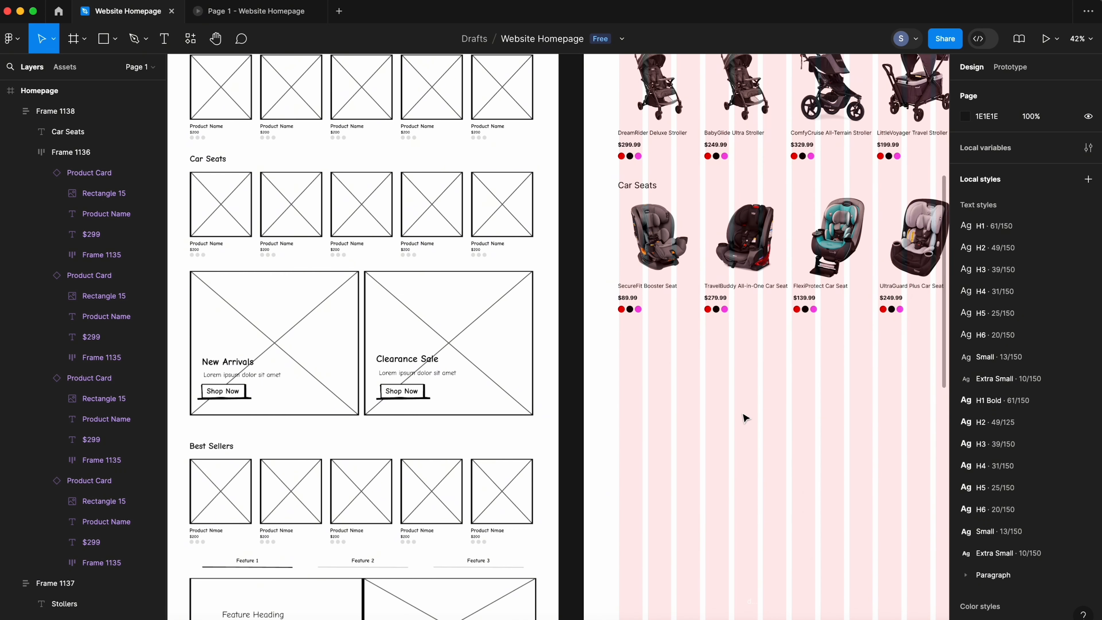
pyautogui.press('t')
pyautogui.click(669, 411)
pyautogui.write('New')
pyautogui.press('Escape')
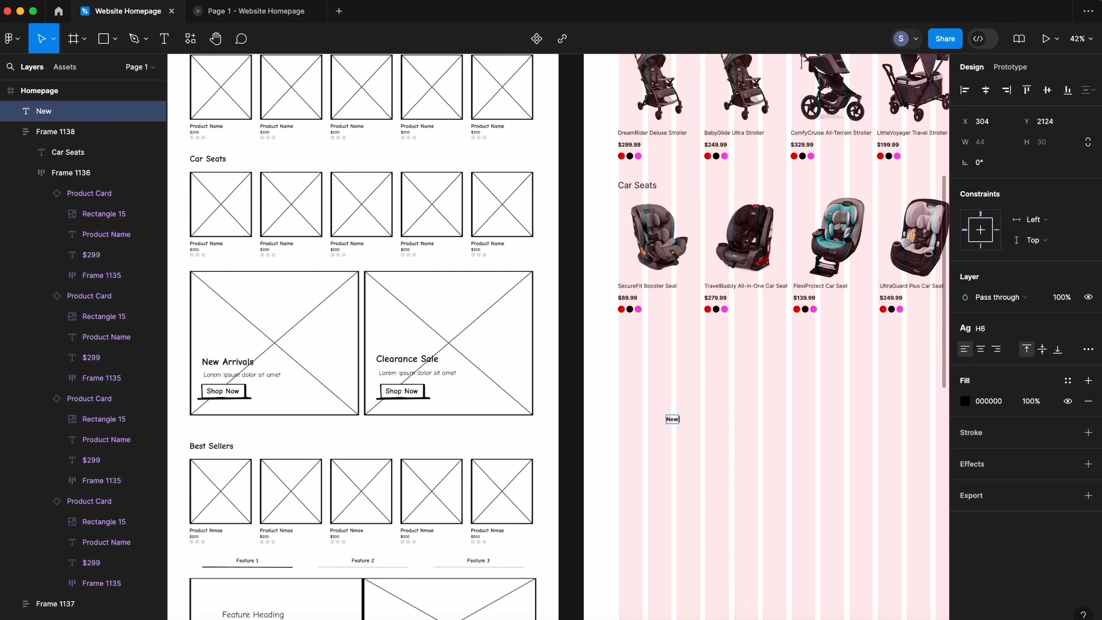
pyautogui.write('Arrivals')
pyautogui.press('Escape')
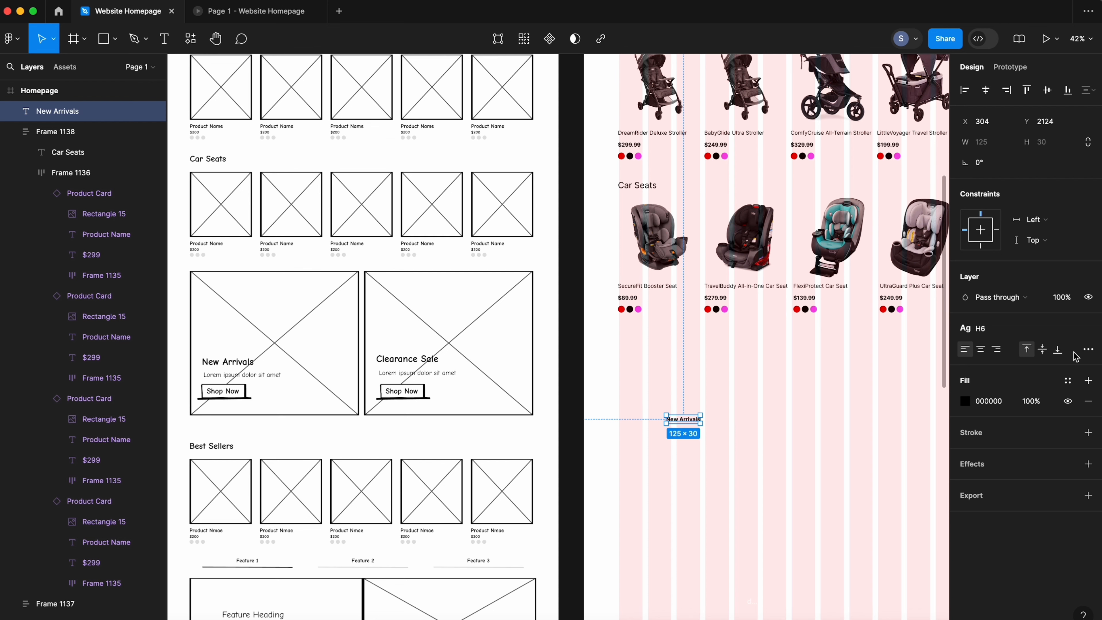
# - Apply the regular H3 39/150 text style to the New Arrivals heading
pyautogui.click(989, 328)
pyautogui.click(1020, 439)
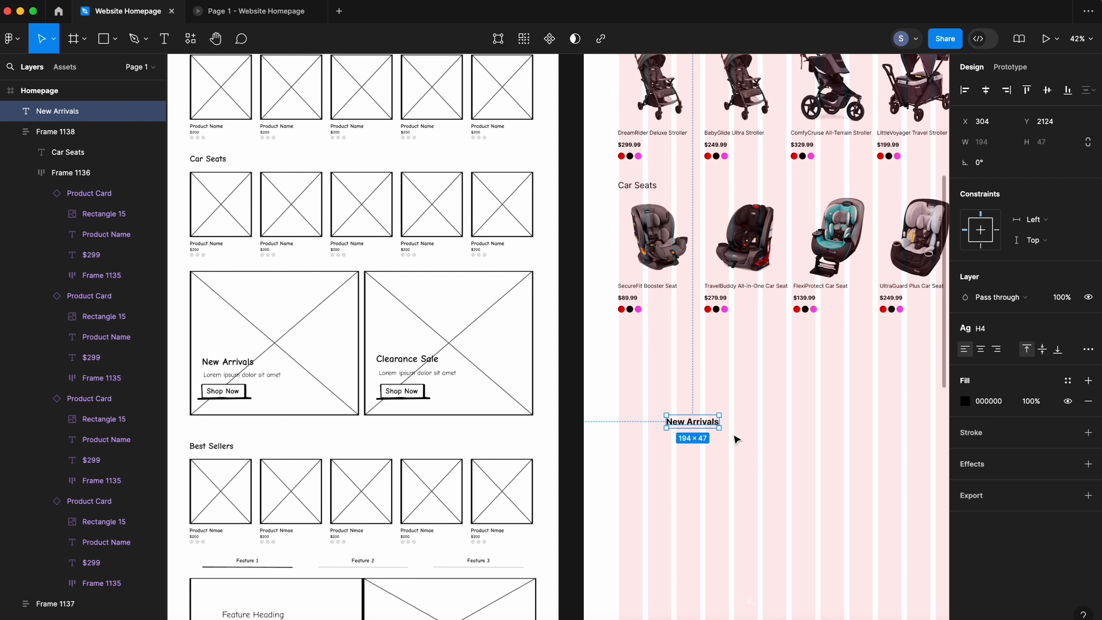
pyautogui.click(1011, 328)
pyautogui.scroll(1, 1032, 463)
pyautogui.scroll(-2, 1033, 462)
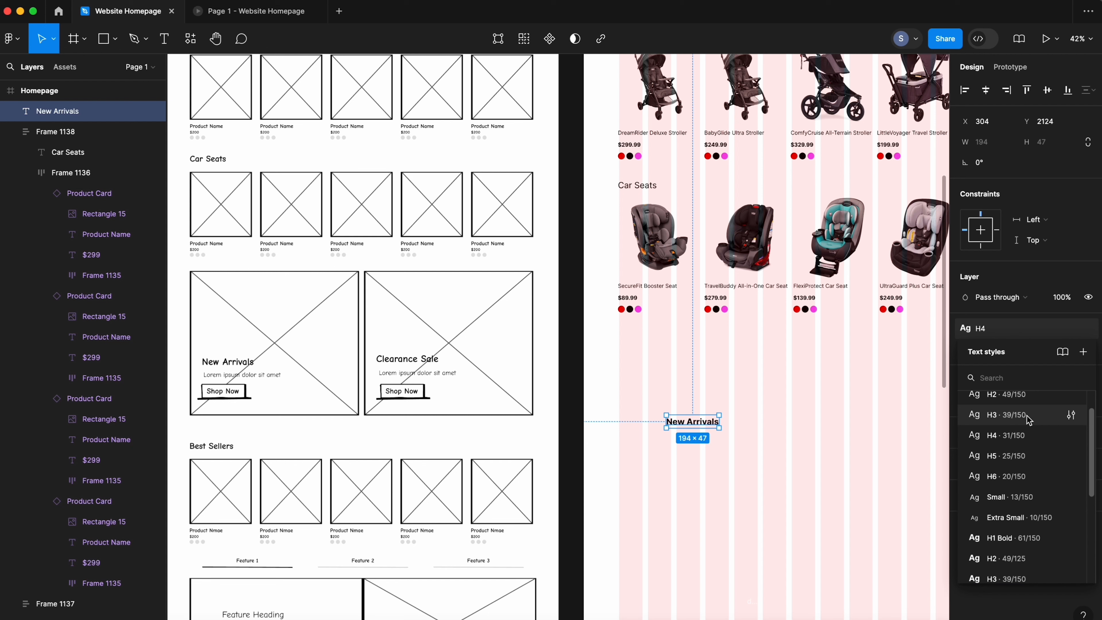
pyautogui.click(1015, 412)
# - Duplicate the New Arrivals heading directly beneath itself and apply the H6 20/150 text style to the copy
pyautogui.moveTo(709, 423); pyautogui.dragTo(689, 439)
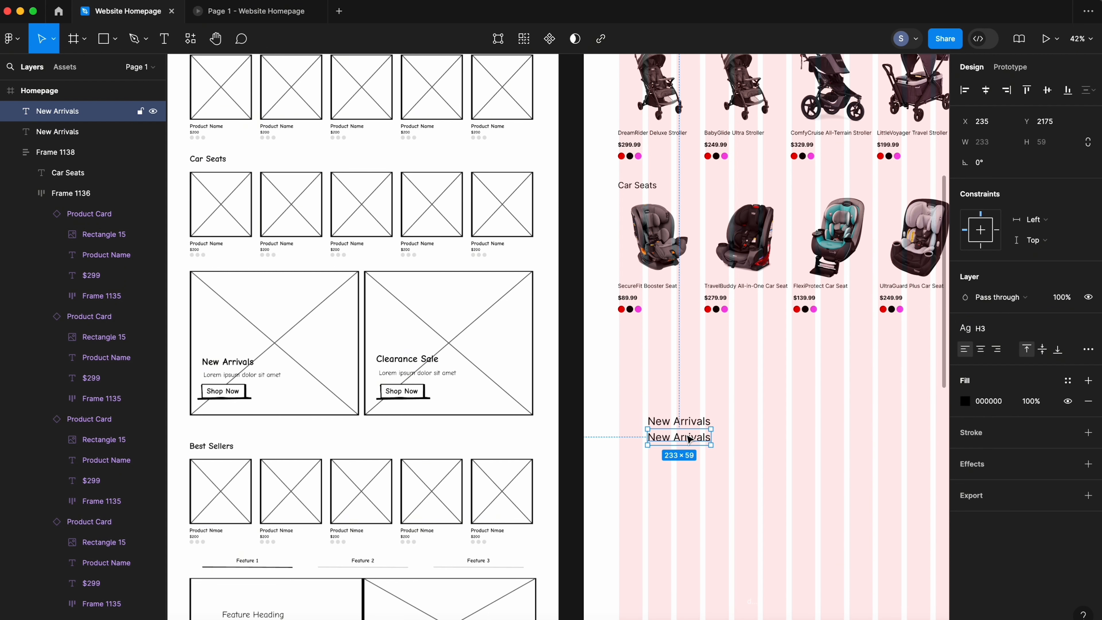
pyautogui.click(1028, 330)
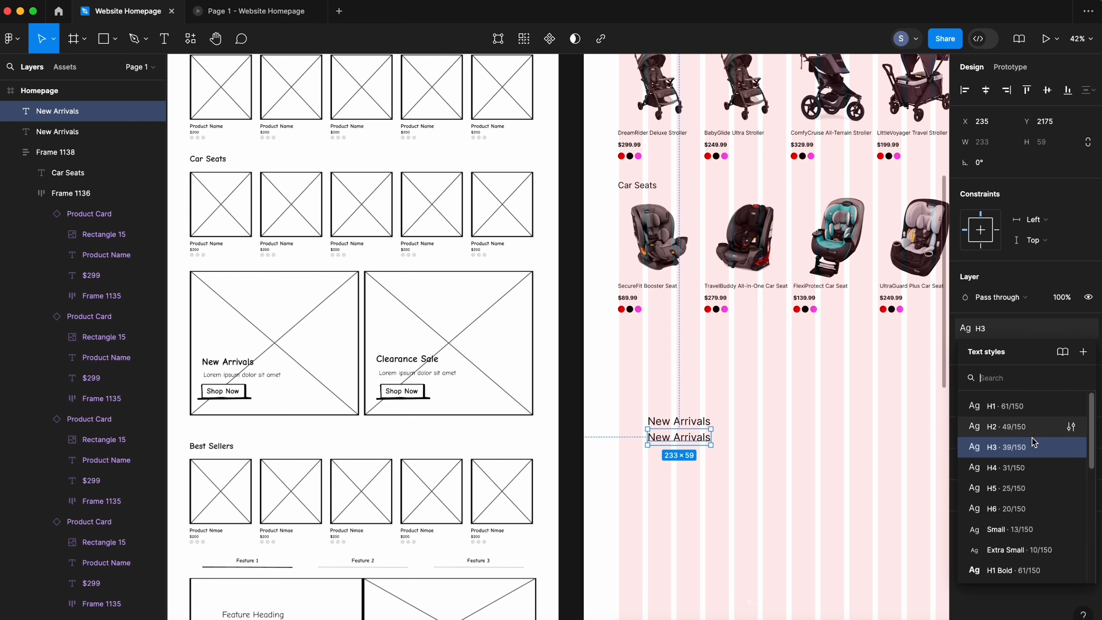
pyautogui.click(1024, 507)
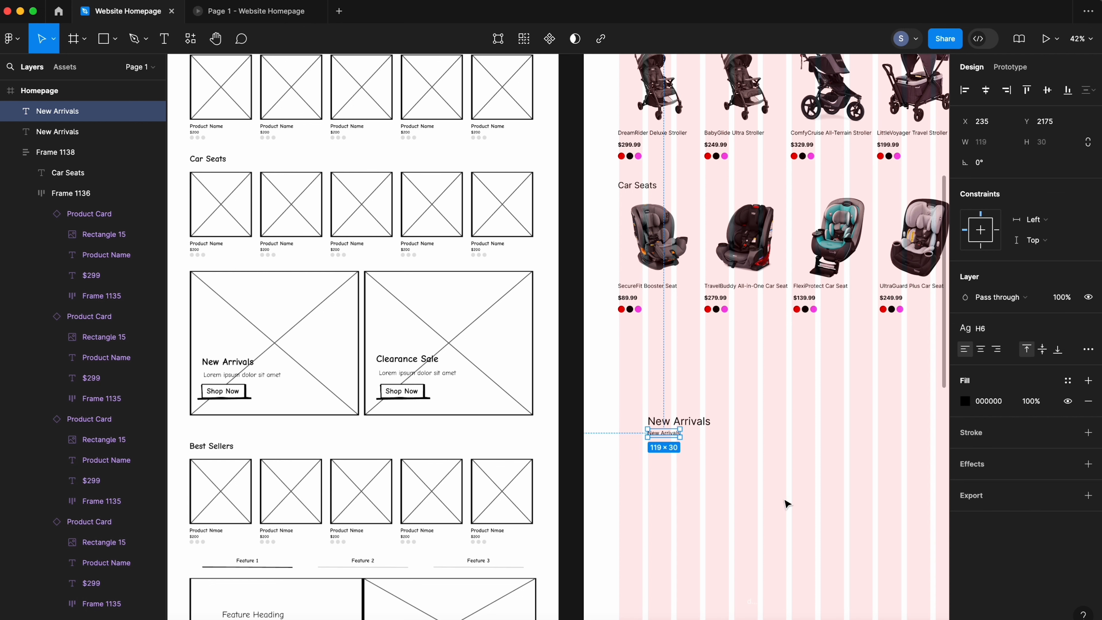
pyautogui.click(581, 310)
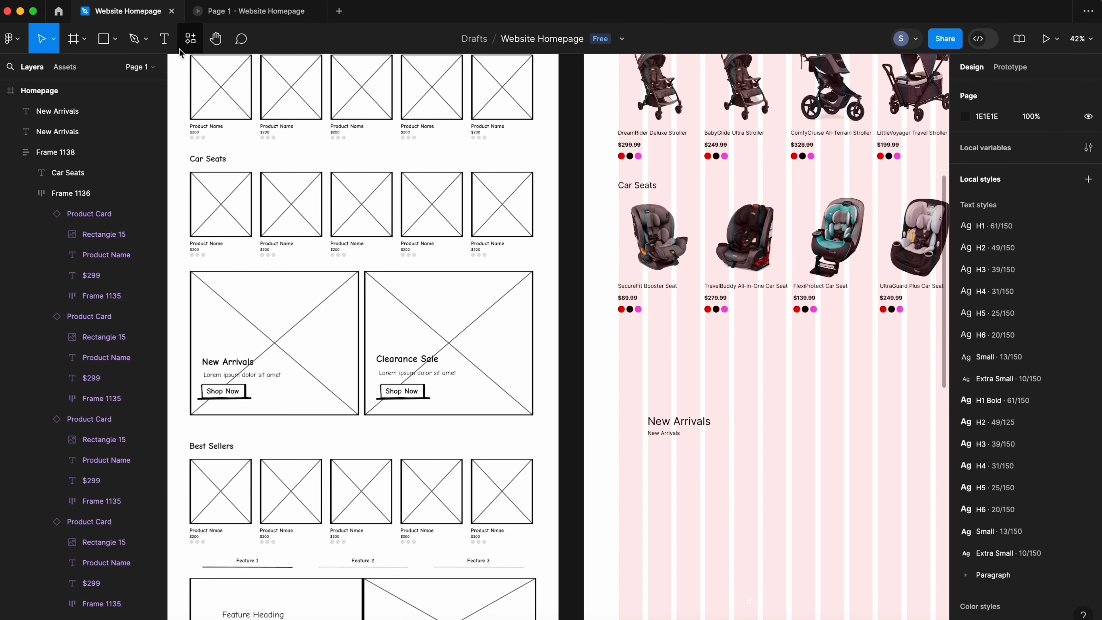
# - Insert the Primary button component beneath the small New Arrivals text and switch it to the secondary variant
pyautogui.click(190, 38)
pyautogui.write('pri')
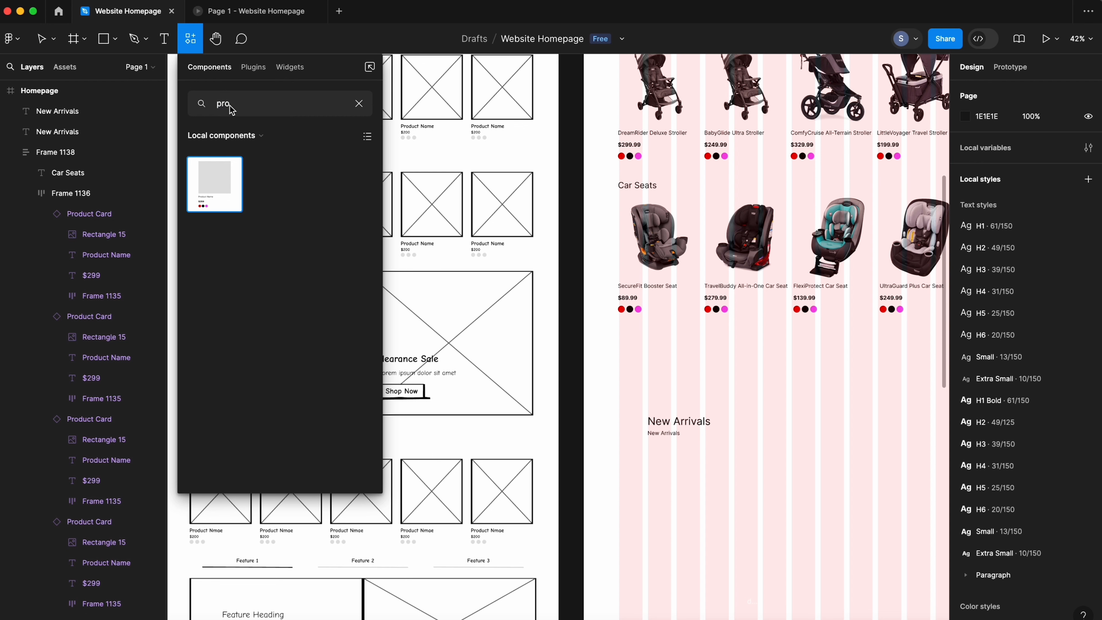
pyautogui.moveTo(211, 187); pyautogui.dragTo(663, 451)
pyautogui.click(1052, 297)
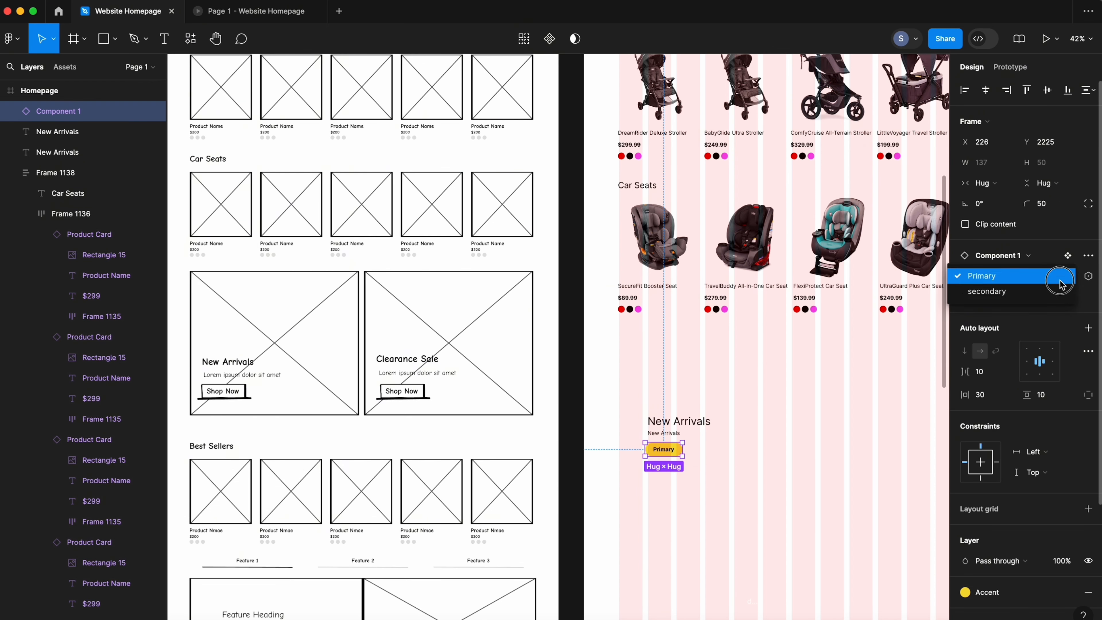
pyautogui.click(1050, 295)
# - Switch to the ChatGPT conversation in the browser and copy the New Arrivals sub-heading suggestion "Discover the Latest in Safety and Style"
pyautogui.click(663, 433)
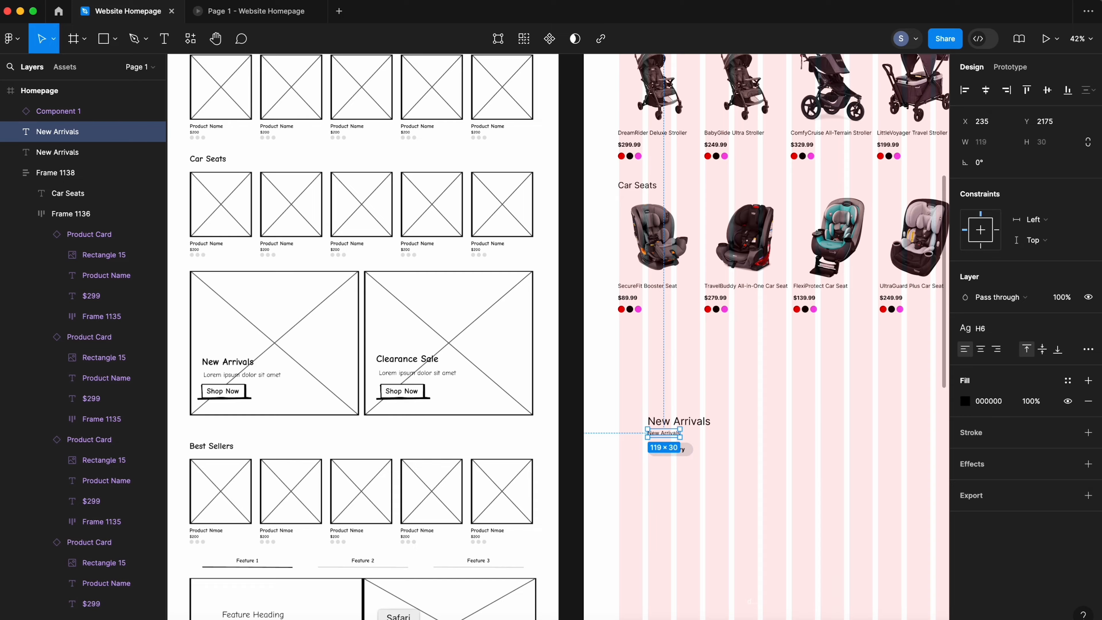
pyautogui.press('super+Tab')
pyautogui.scroll(-8, 346, 309)
pyautogui.moveTo(406, 144); pyautogui.dragTo(524, 144)
pyautogui.click(516, 144)
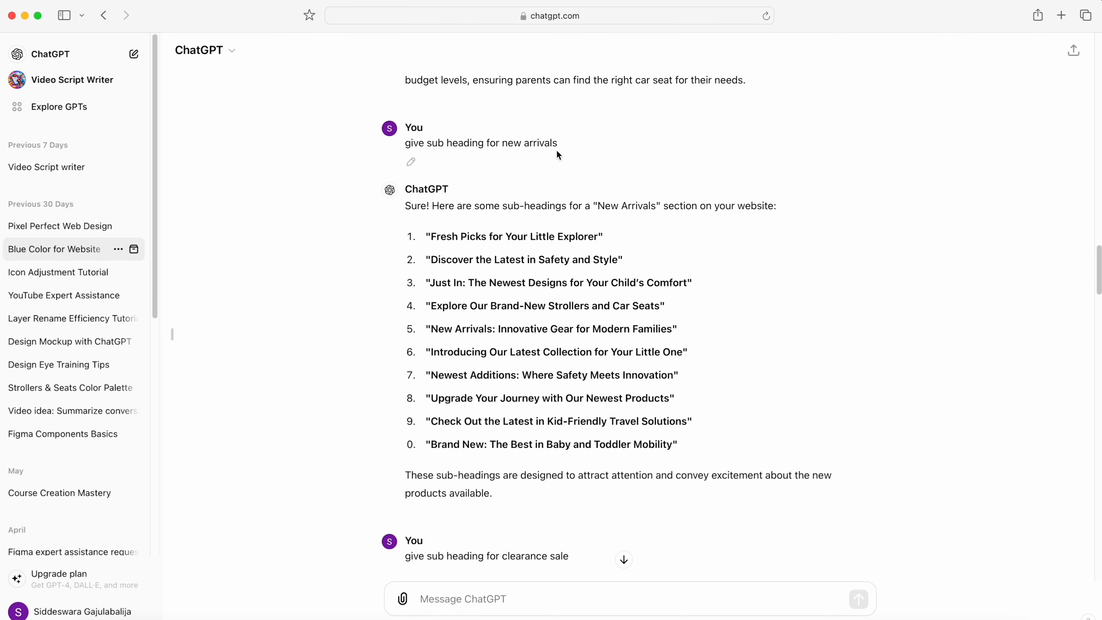
pyautogui.moveTo(410, 143); pyautogui.dragTo(560, 143)
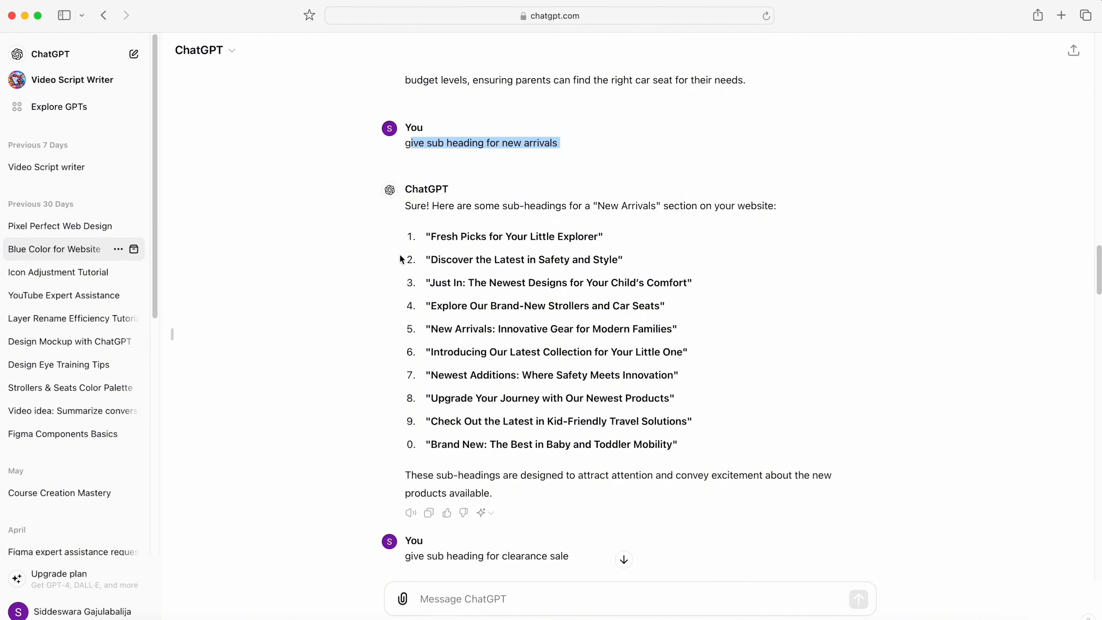
pyautogui.scroll(-1, 455, 217)
pyautogui.moveTo(431, 223); pyautogui.dragTo(616, 224)
pyautogui.press('super+c')
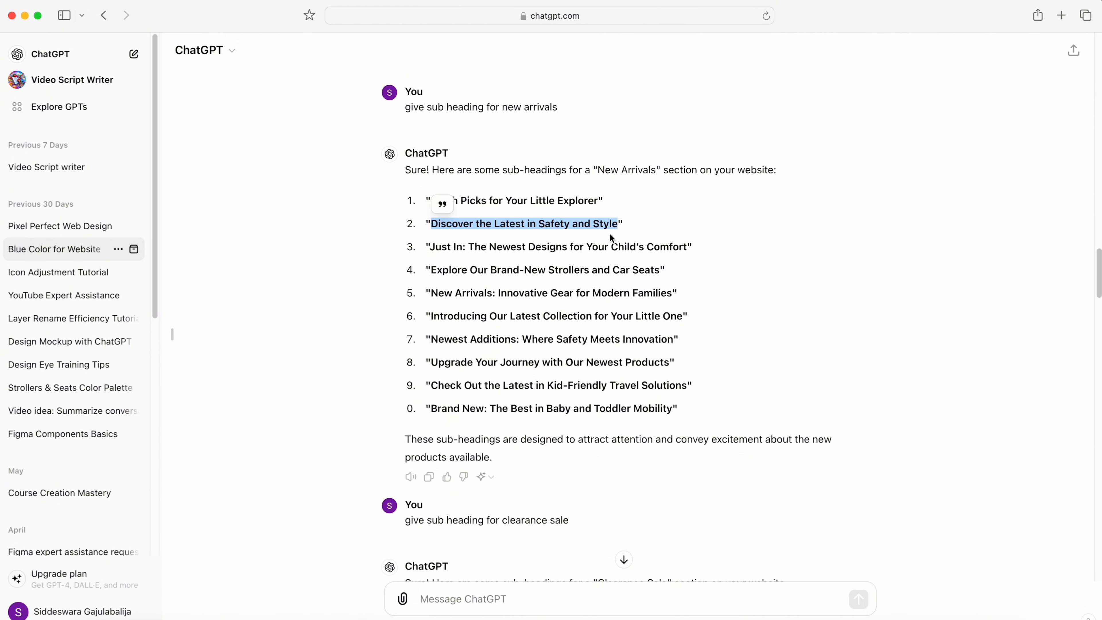
# - Return to Figma and replace the small New Arrivals text with the copied sub-heading "Discover the Latest in Safety and Style"
pyautogui.press('super+Tab')
pyautogui.press('super+Tab')
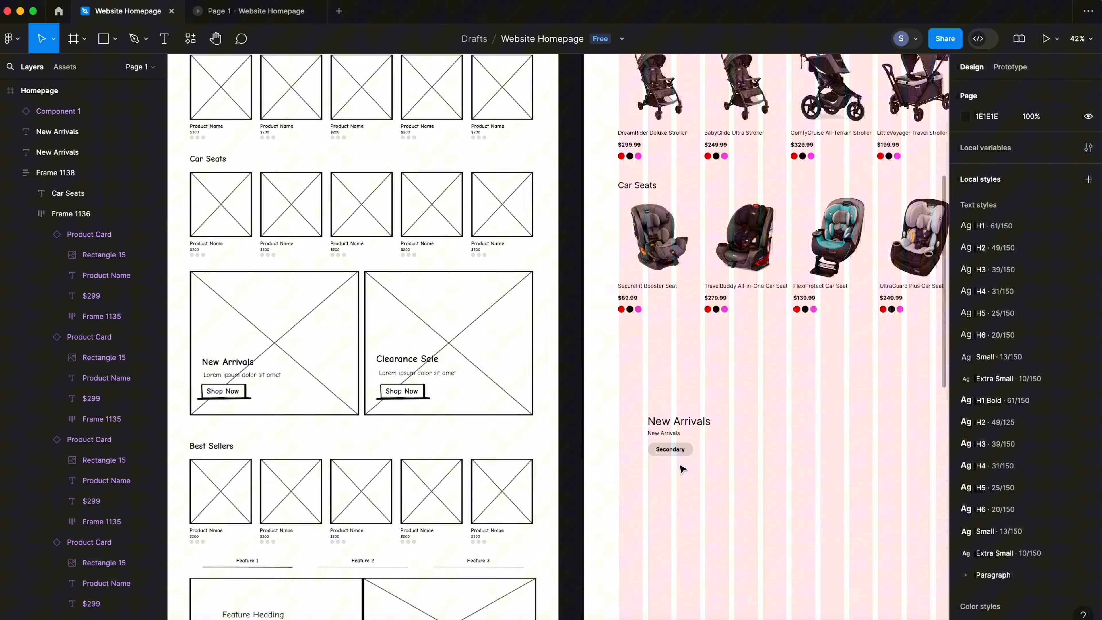
pyautogui.click(684, 451)
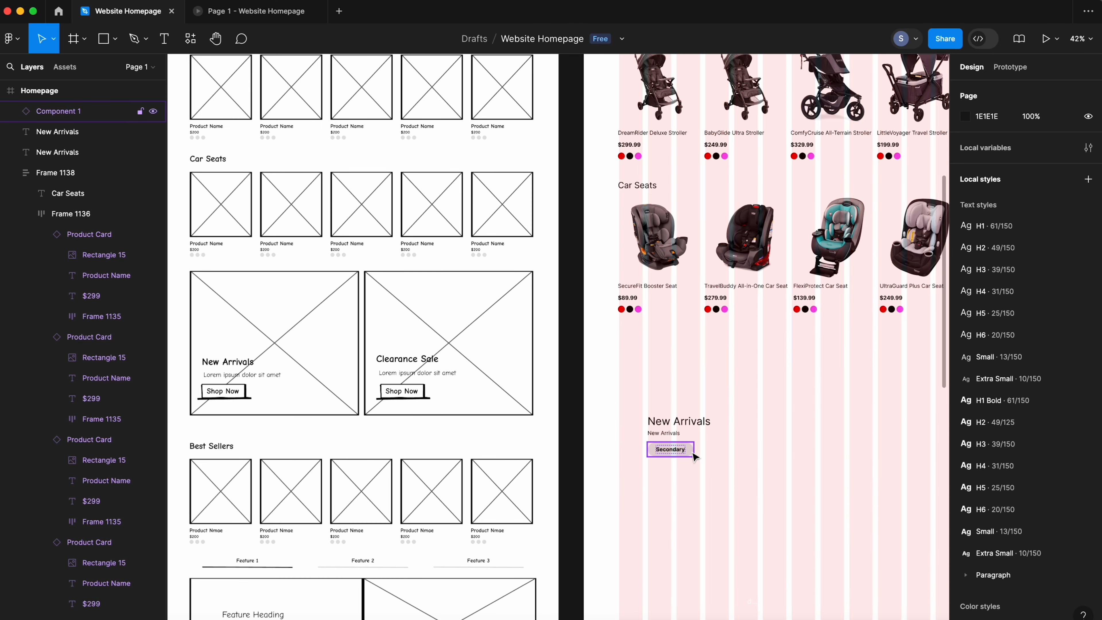
pyautogui.scroll(5, 683, 452)
pyautogui.click(640, 408)
pyautogui.press('Return')
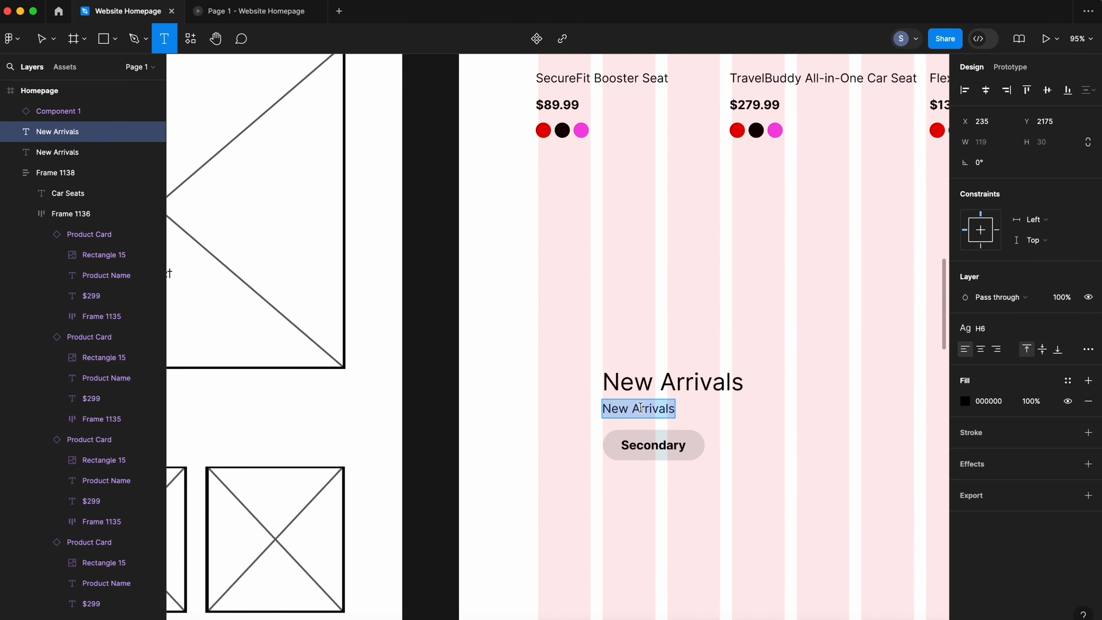
pyautogui.press('super+v')
pyautogui.press('Escape')
# - Wrap the New Arrivals heading, its sub-heading and the secondary button together in a vertical auto layout frame
pyautogui.scroll(-5, 637, 390)
pyautogui.click(641, 378)
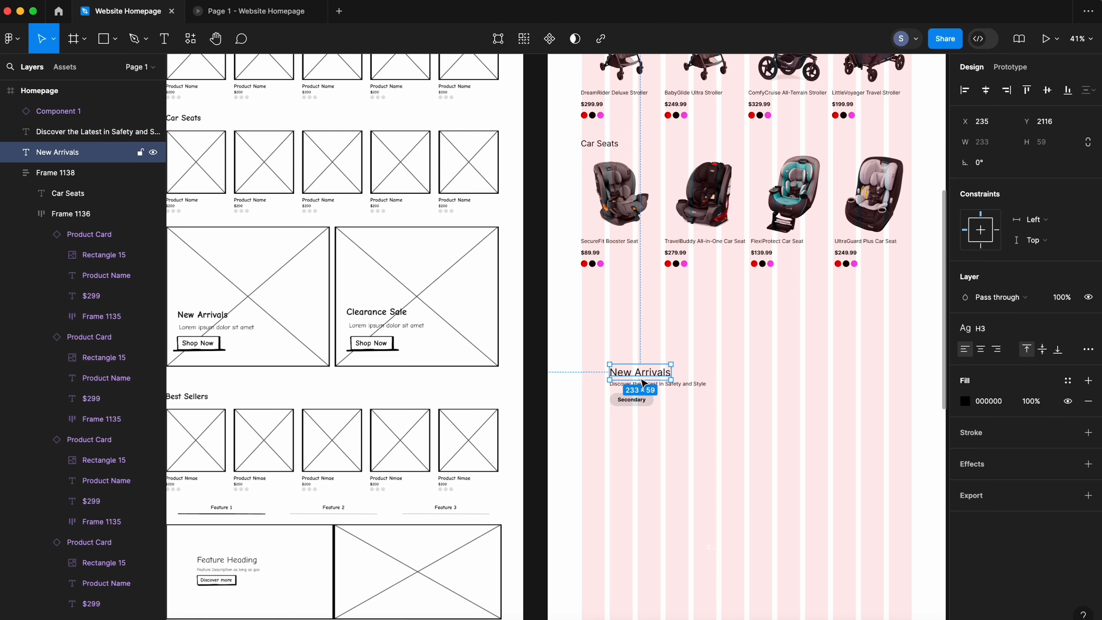
pyautogui.click(666, 409)
pyautogui.moveTo(588, 337); pyautogui.dragTo(709, 426)
pyautogui.hotkey('shift', 'a')
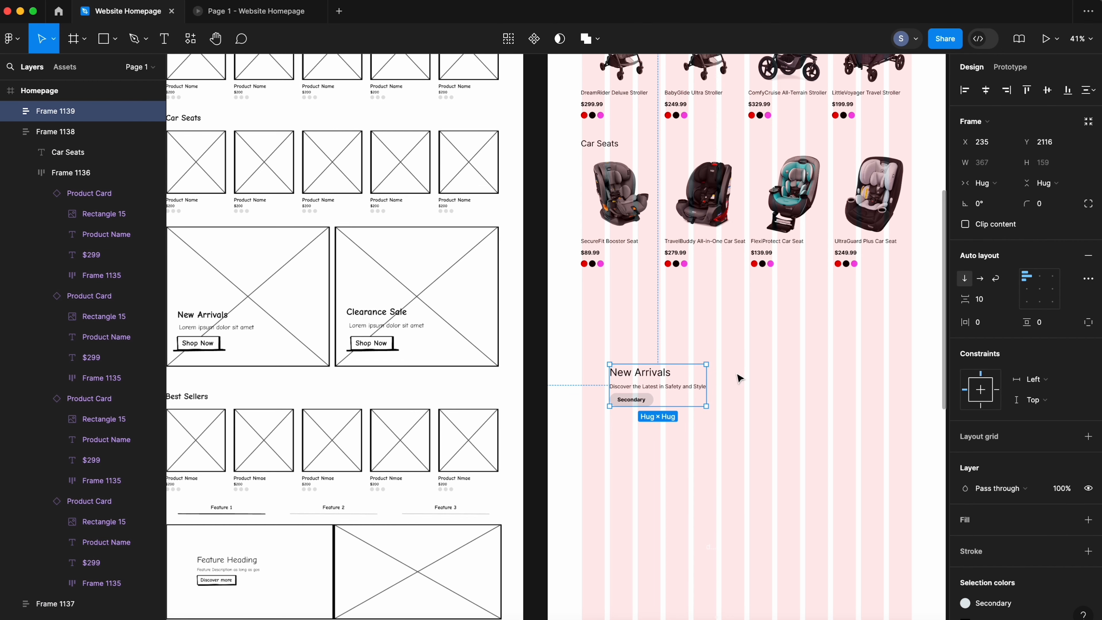
# - Move the New Arrivals auto layout frame directly beneath the Car Seats section, at X 130 and Y 1817
pyautogui.click(703, 357)
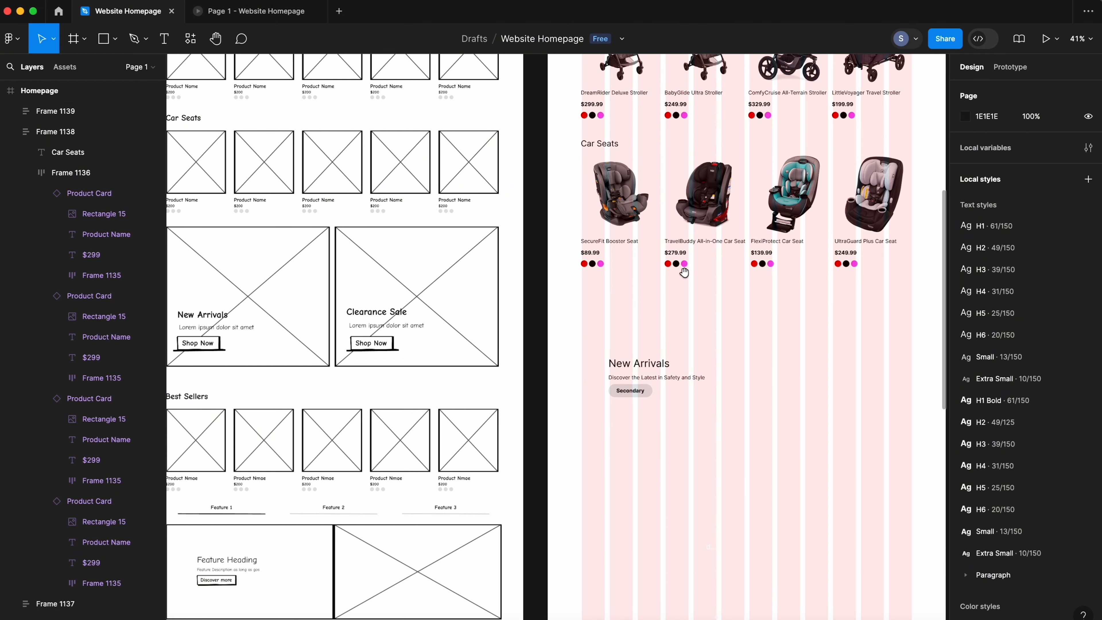
pyautogui.moveTo(693, 85); pyautogui.dragTo(667, 258)
pyautogui.scroll(-6, 666, 256)
pyautogui.click(646, 456)
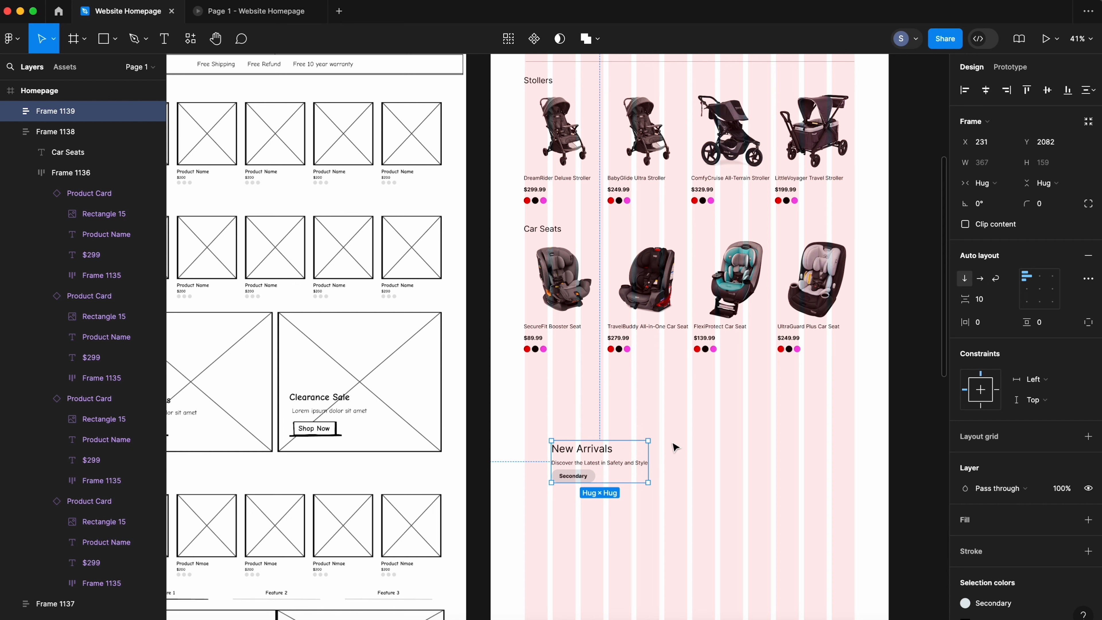
pyautogui.scroll(-2, 682, 444)
pyautogui.click(607, 434)
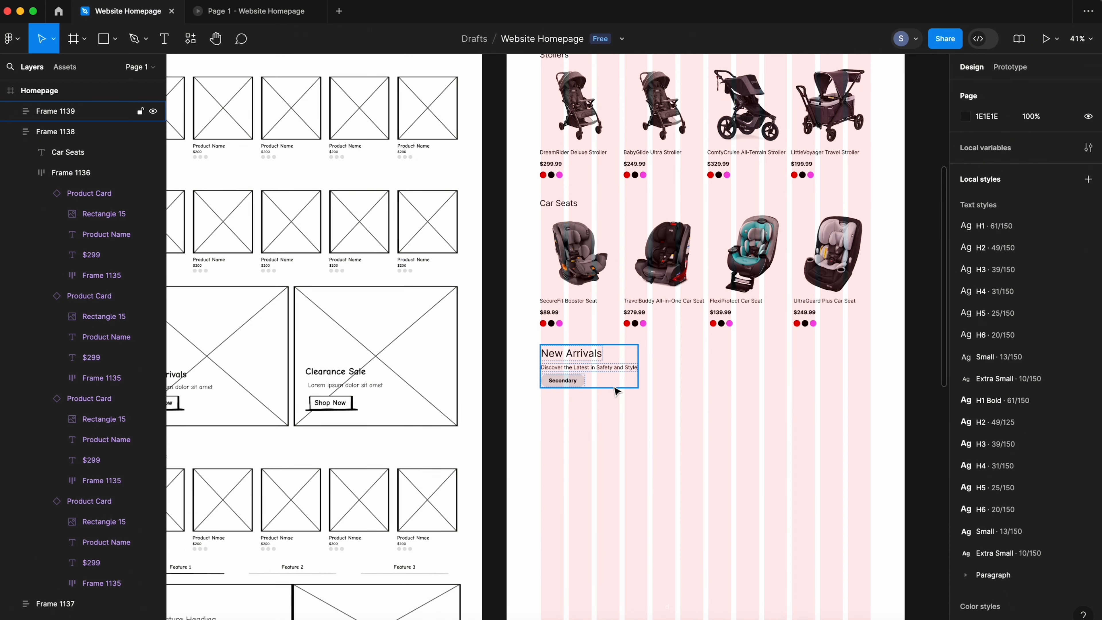
# - Resize the New Arrivals frame to a fixed 612 × 450
pyautogui.click(606, 373)
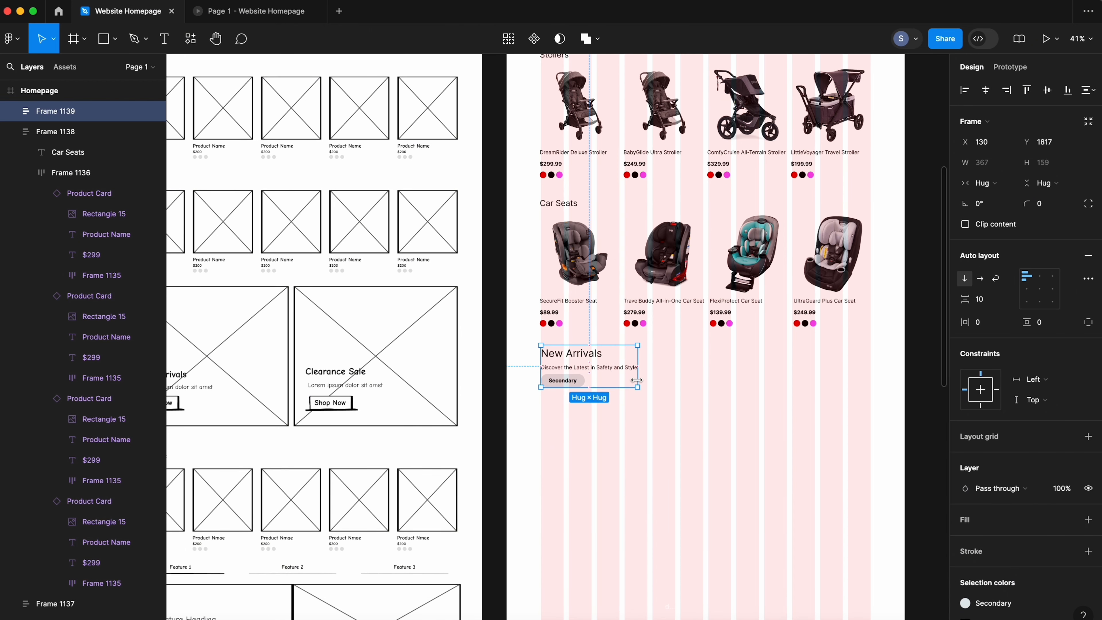
pyautogui.moveTo(636, 380); pyautogui.dragTo(657, 464)
pyautogui.moveTo(1017, 168); pyautogui.dragTo(1019, 168)
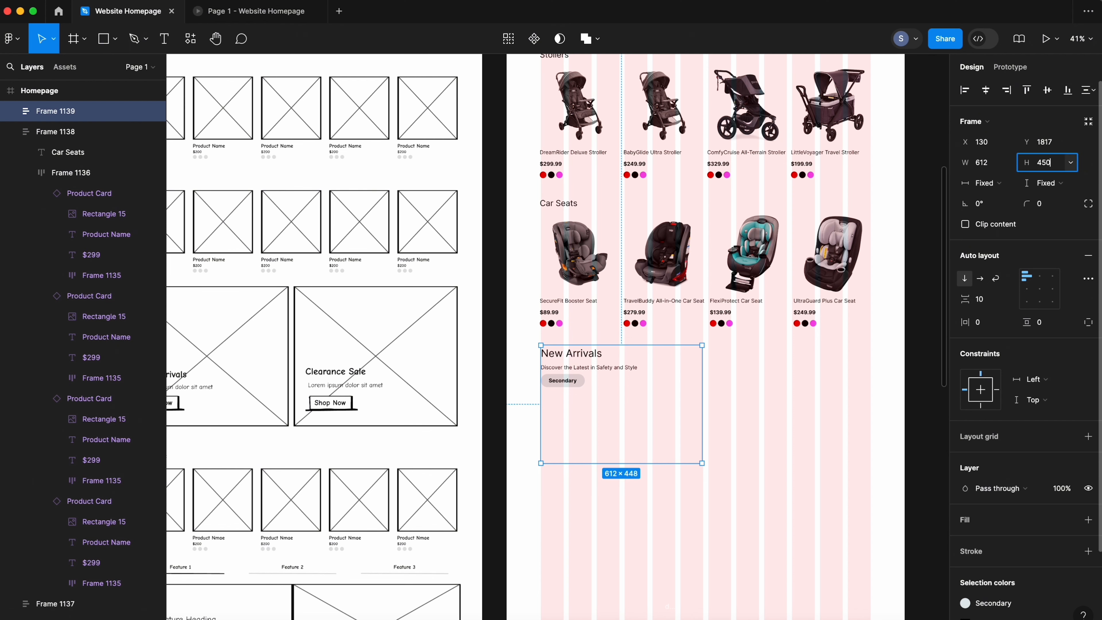
# - Run the Unsplash plugin for the New Arrivals frame and search it for "strollers"
pyautogui.hscroll(-2, 648, 410)
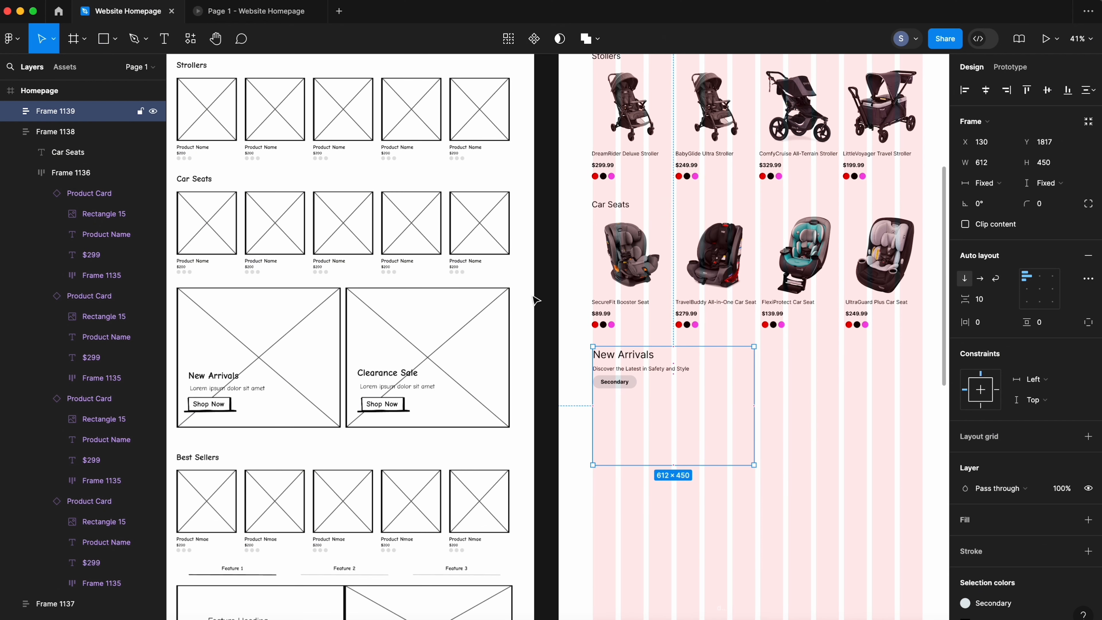
pyautogui.click(191, 38)
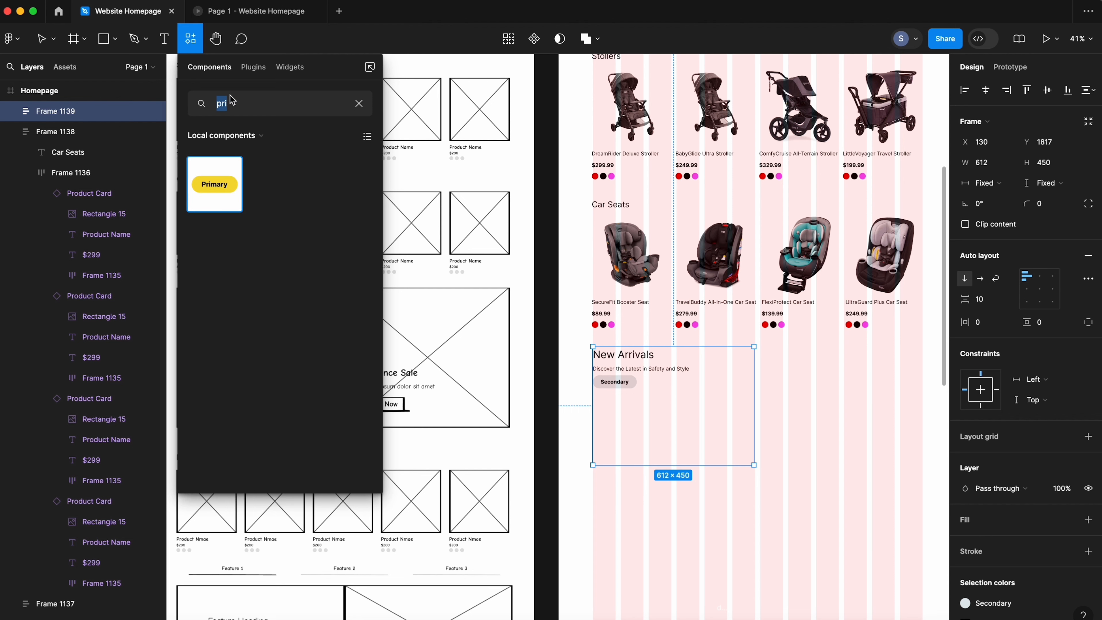
pyautogui.click(253, 66)
pyautogui.write('uns')
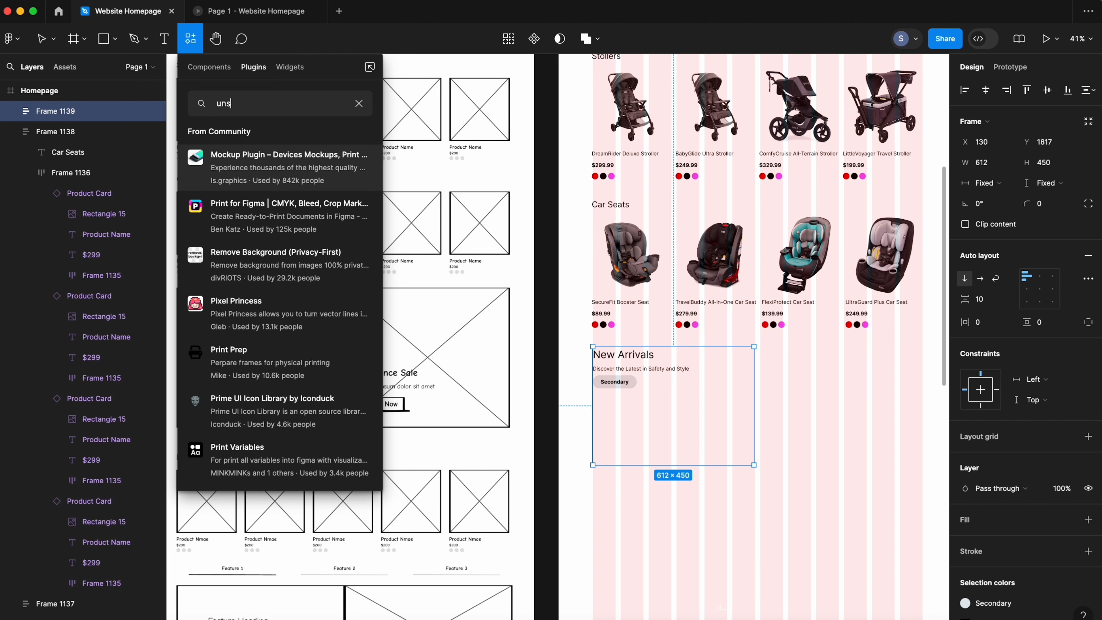
pyautogui.press('Return')
pyautogui.write('s')
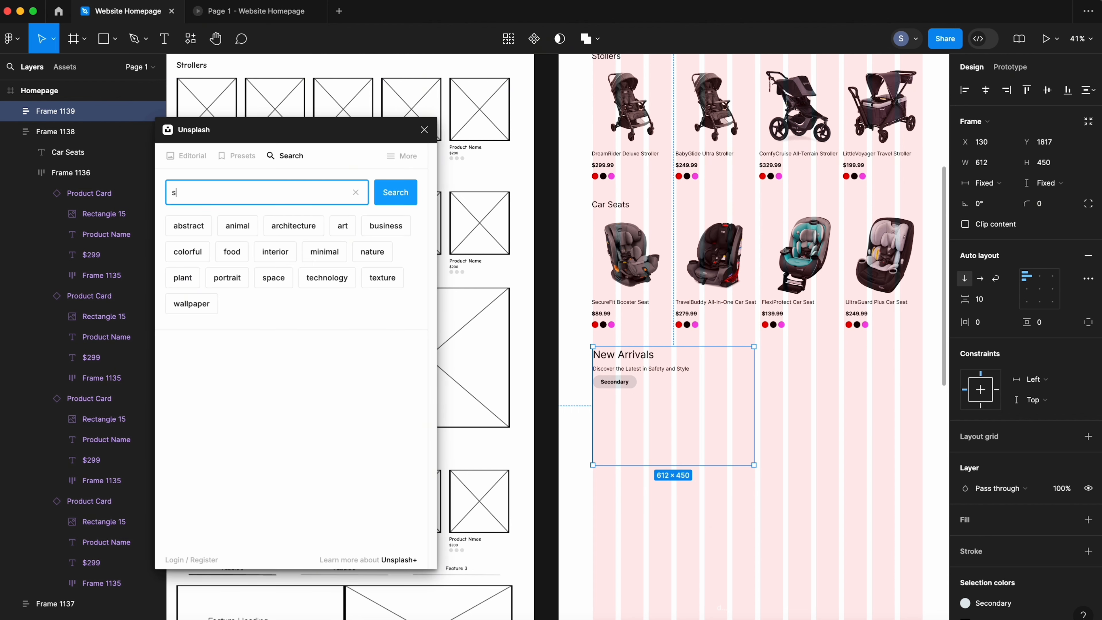
pyautogui.write('trollers')
pyautogui.press('Return')
# - Fill the New Arrivals frame with the Unsplash photo of a woman pushing a blue stroller past a bench
pyautogui.scroll(-5, 328, 388)
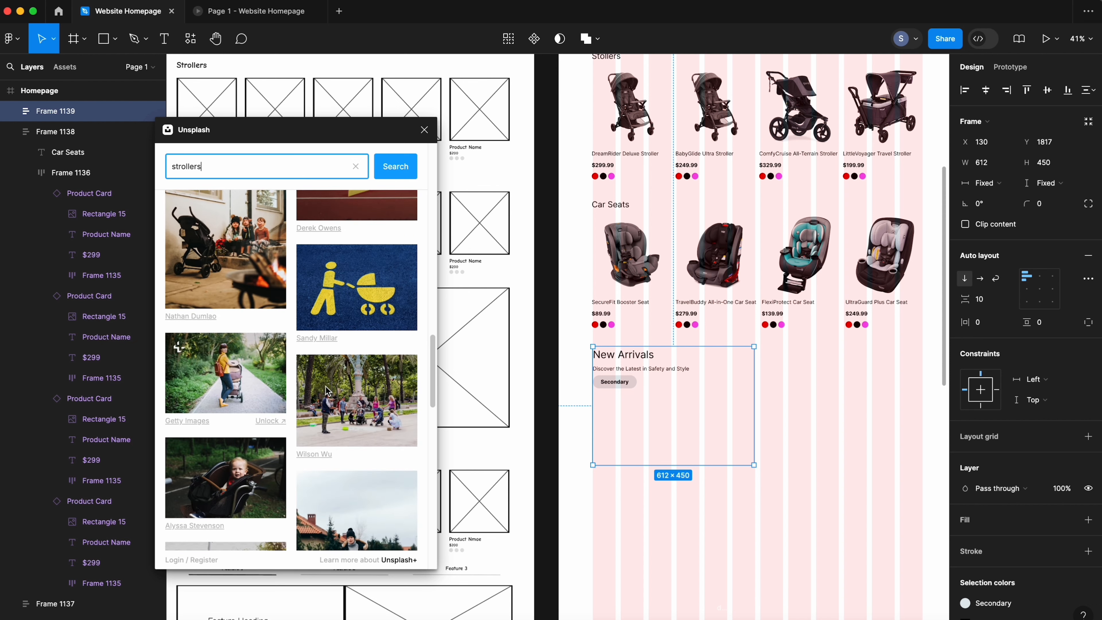
pyautogui.scroll(-10, 295, 416)
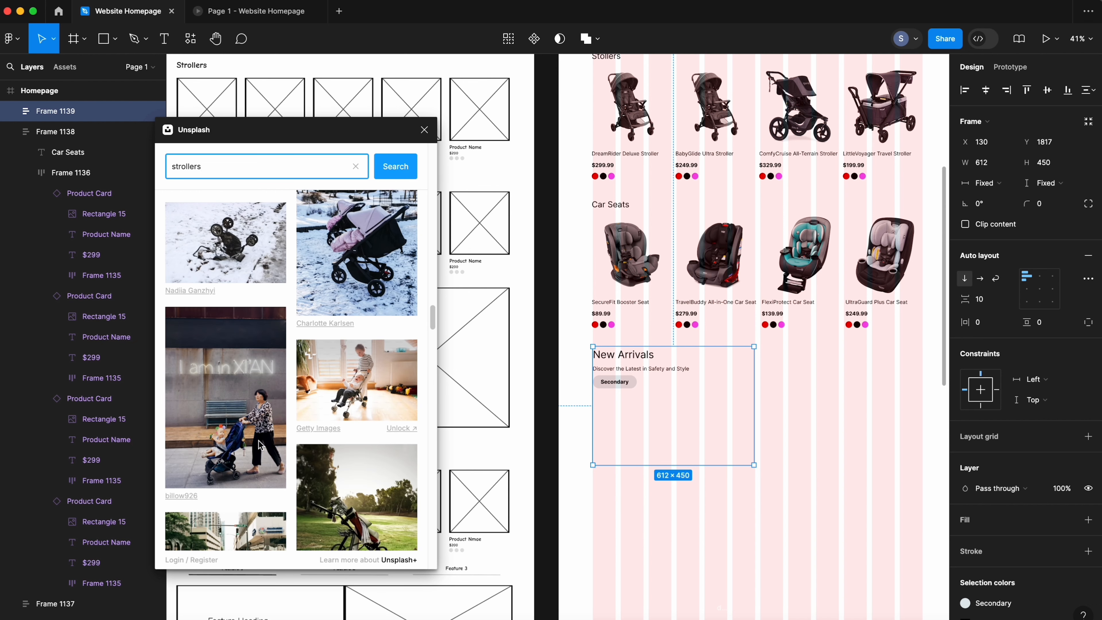
pyautogui.click(258, 442)
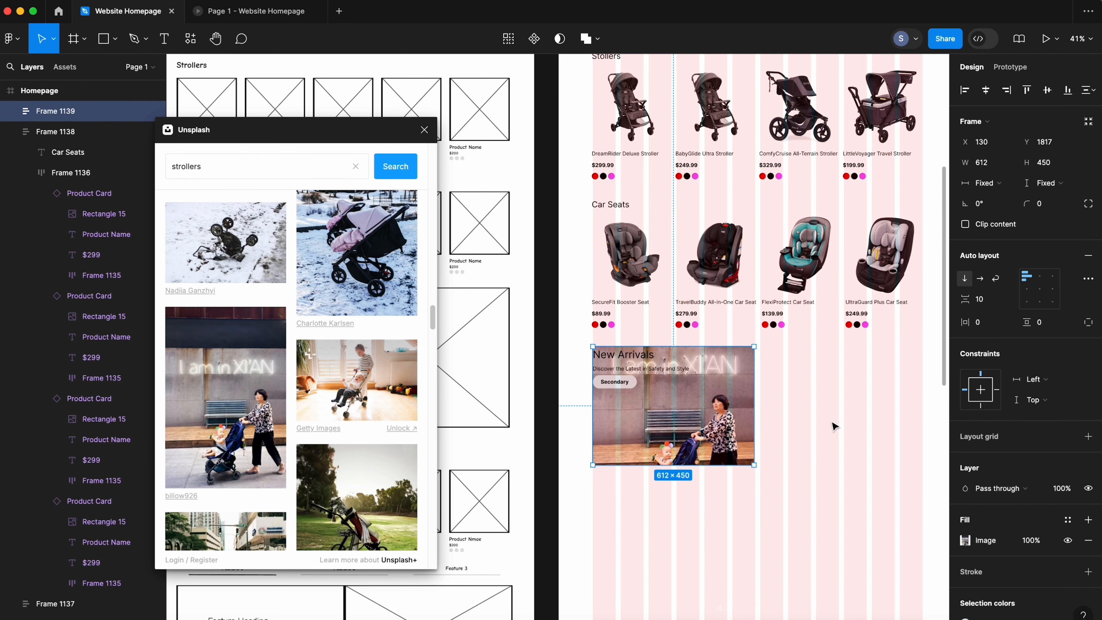
# - Add a 000000 fill at 40% opacity over the New Arrivals frame's photo and close the Unsplash plugin
pyautogui.scroll(-1, 820, 426)
pyautogui.scroll(-2, 1003, 492)
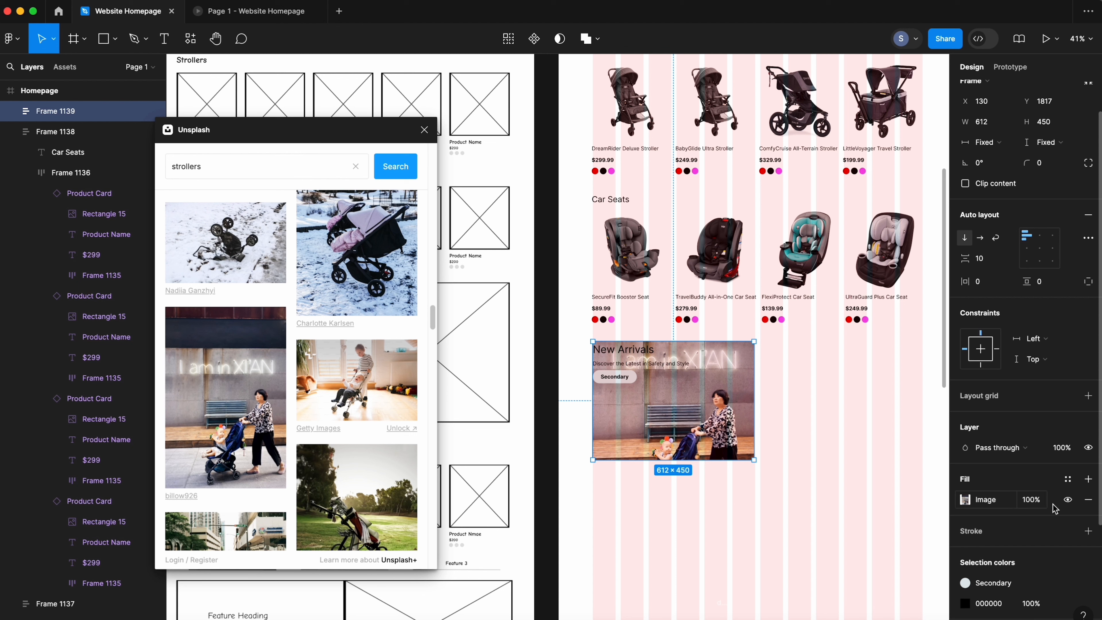
pyautogui.click(1088, 479)
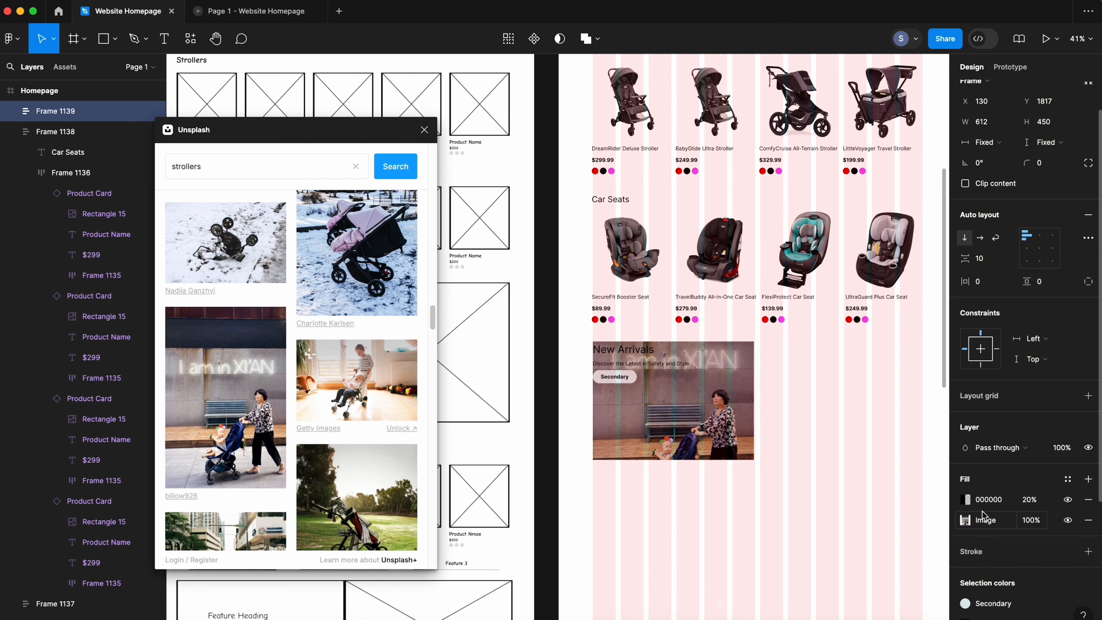
pyautogui.click(1021, 500)
pyautogui.click(965, 500)
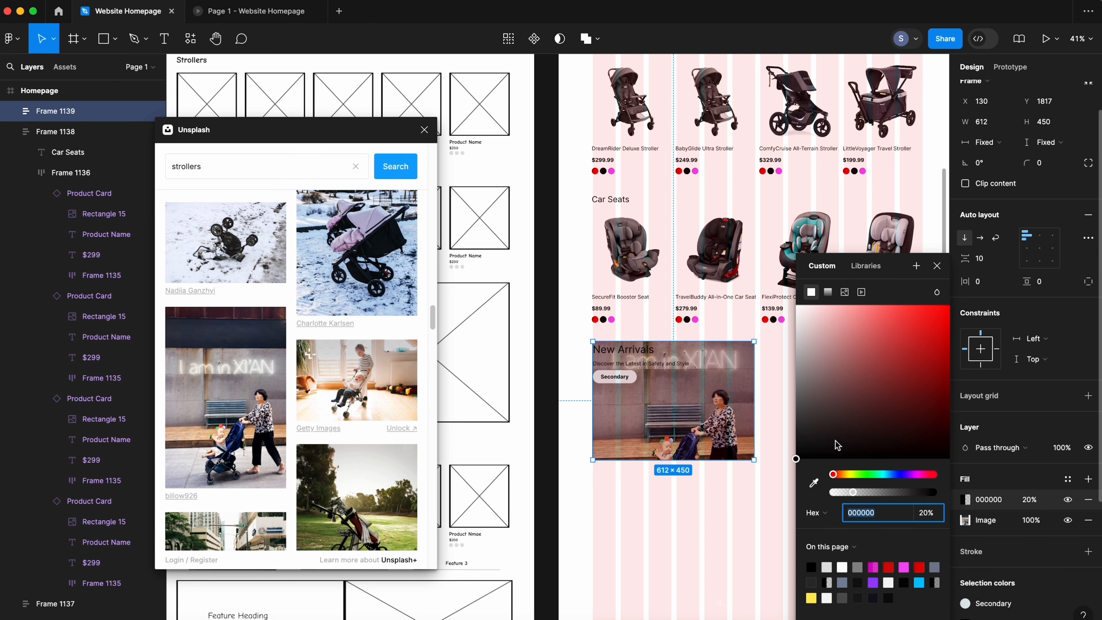
pyautogui.click(991, 499)
pyautogui.click(1035, 500)
pyautogui.click(1027, 500)
pyautogui.moveTo(1029, 501); pyautogui.dragTo(1019, 500)
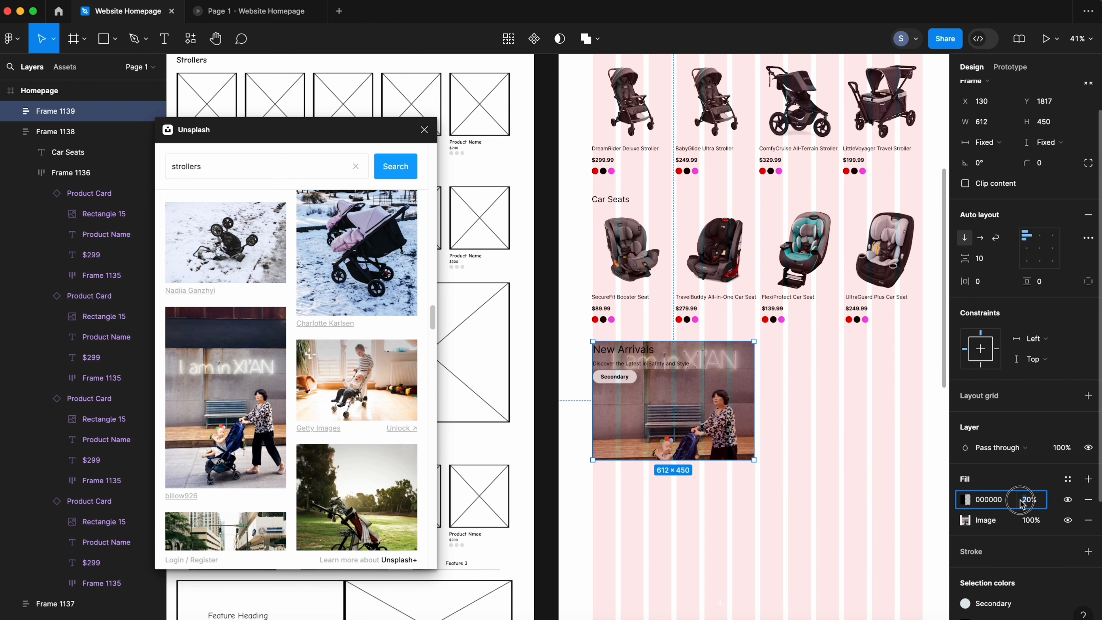
pyautogui.press('Return')
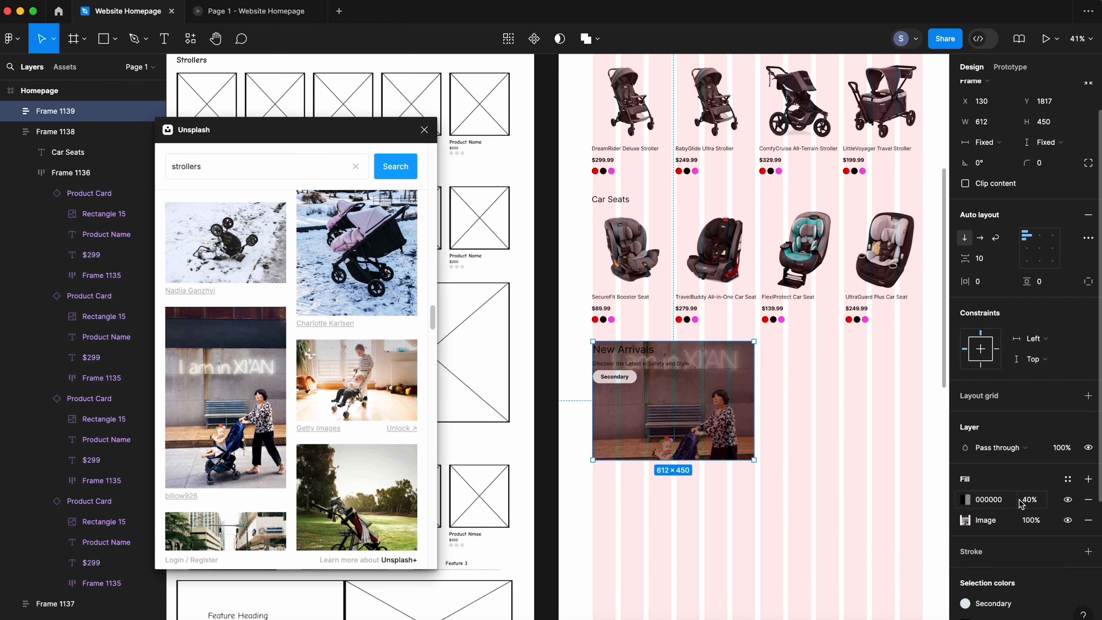
pyautogui.scroll(3, 812, 396)
pyautogui.click(425, 130)
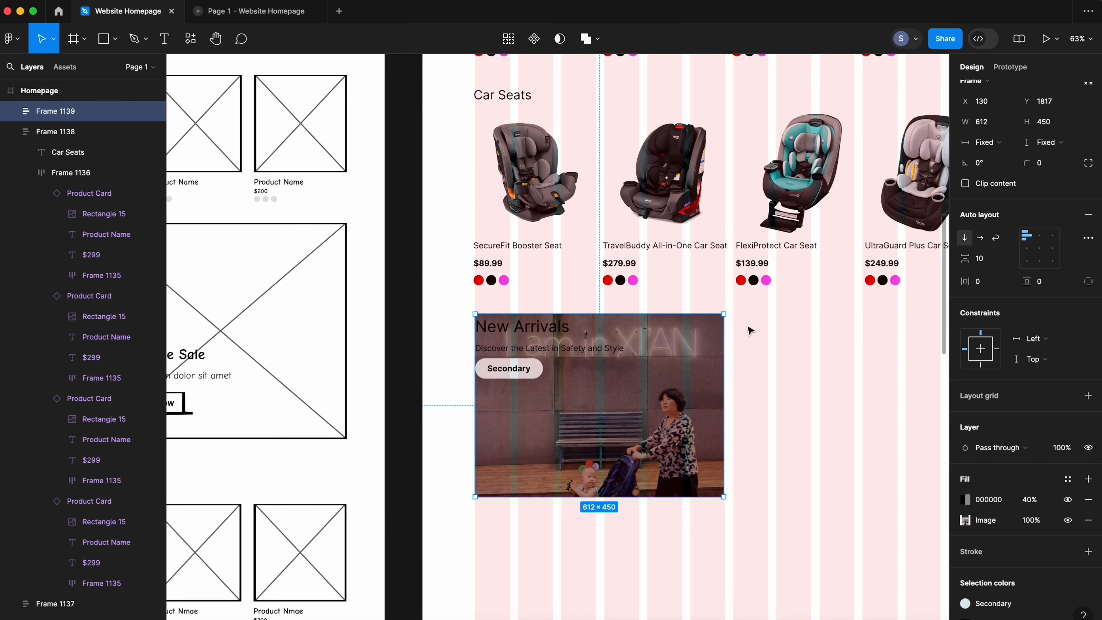
# - Align the New Arrivals frame's auto layout content to its bottom-left corner
pyautogui.click(749, 326)
pyautogui.scroll(-1, 530, 385)
pyautogui.moveTo(529, 385); pyautogui.dragTo(637, 390)
pyautogui.click(631, 324)
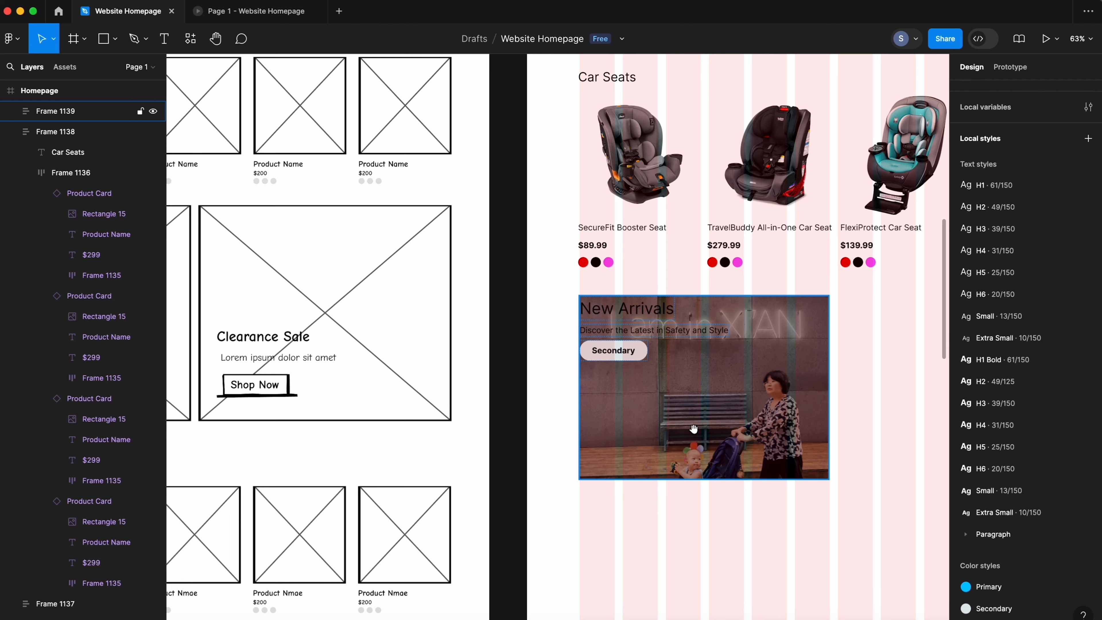
pyautogui.moveTo(693, 428); pyautogui.dragTo(631, 450)
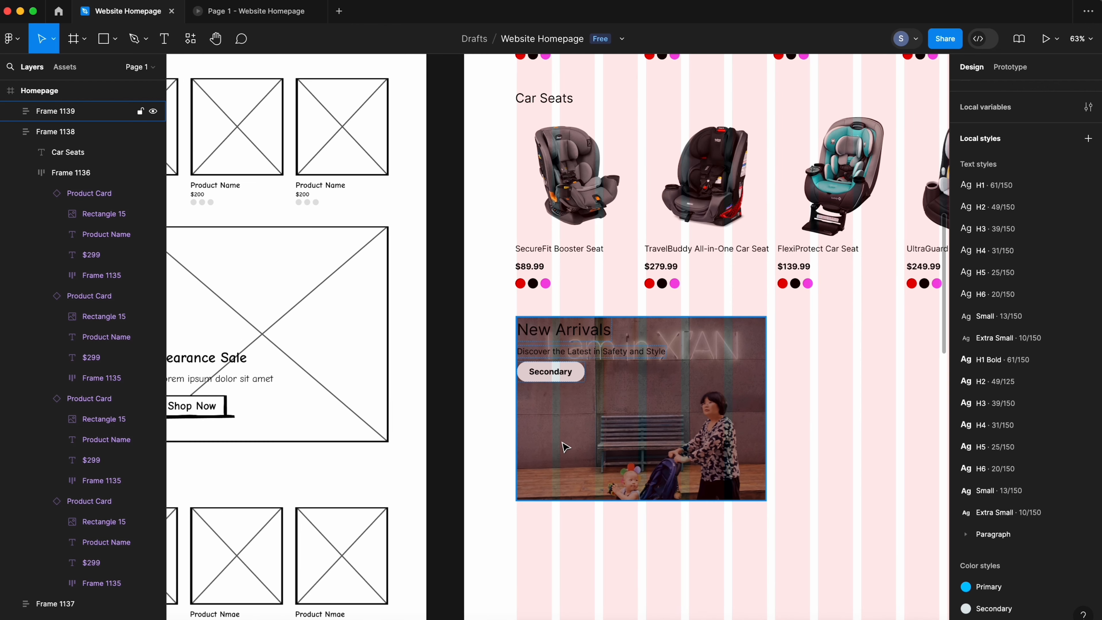
pyautogui.click(572, 346)
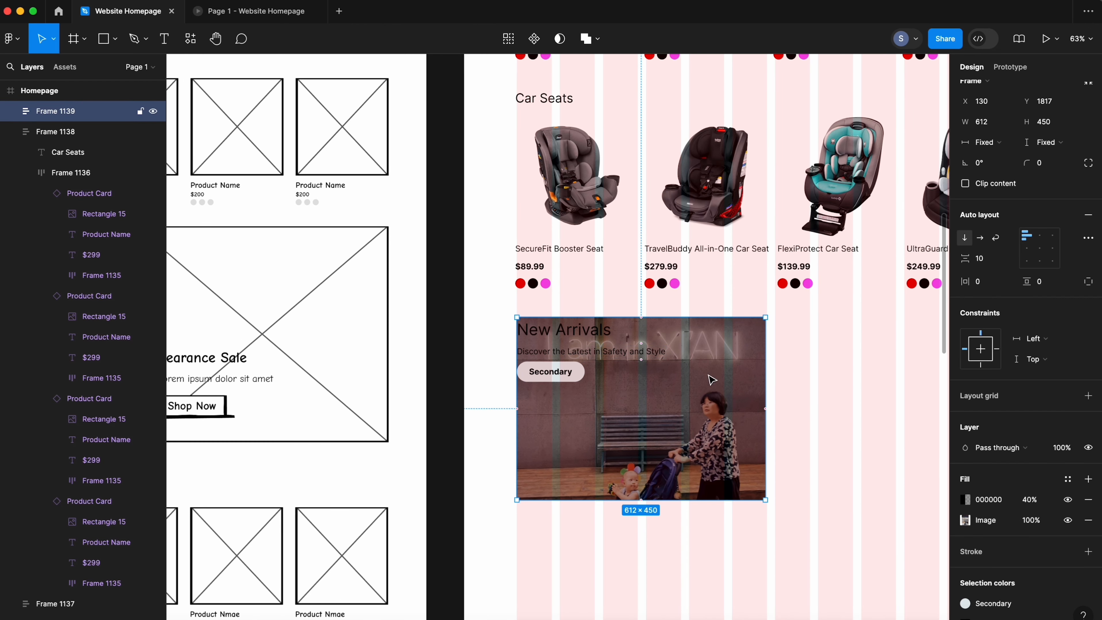
pyautogui.click(1026, 260)
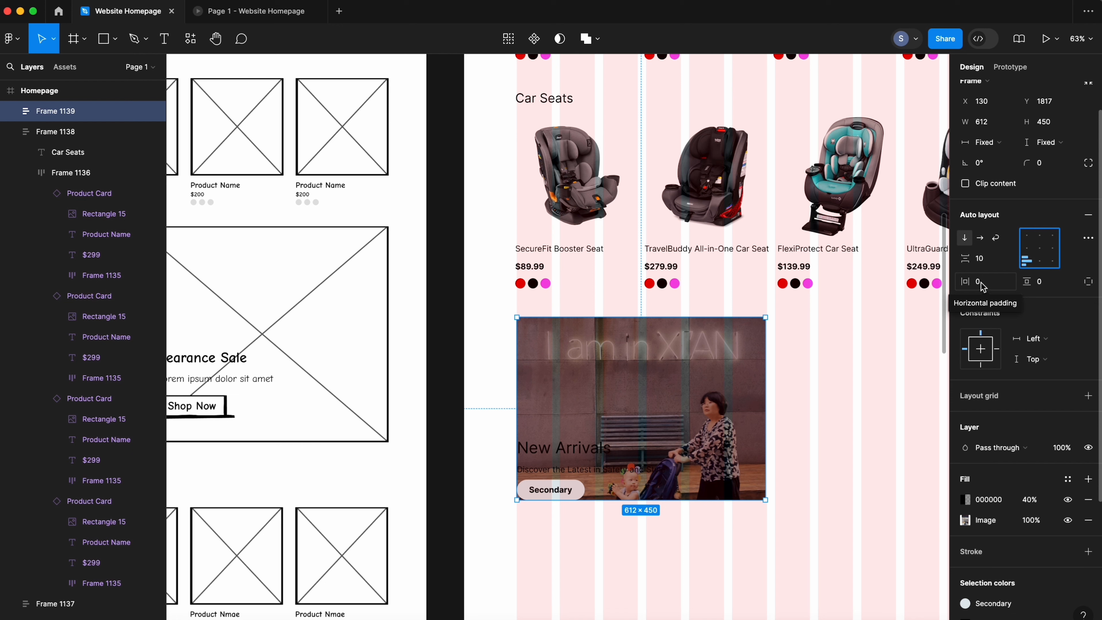
# - Set individual paddings on the New Arrivals frame, with 50 on the left and 50 on the bottom
pyautogui.click(1091, 285)
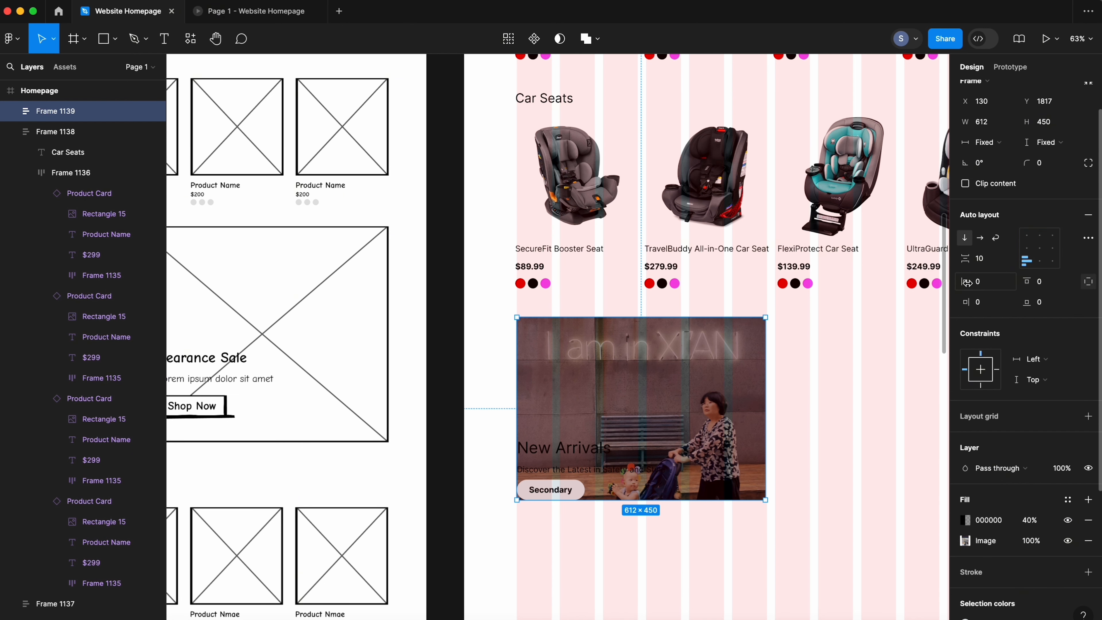
pyautogui.moveTo(970, 283); pyautogui.dragTo(993, 287)
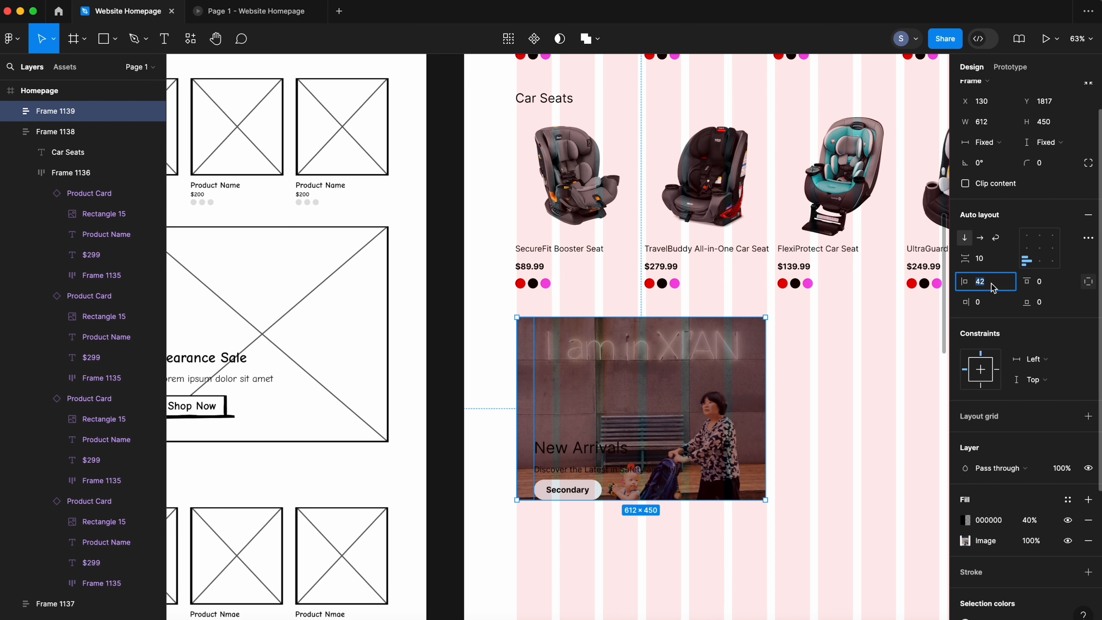
pyautogui.click(1046, 302)
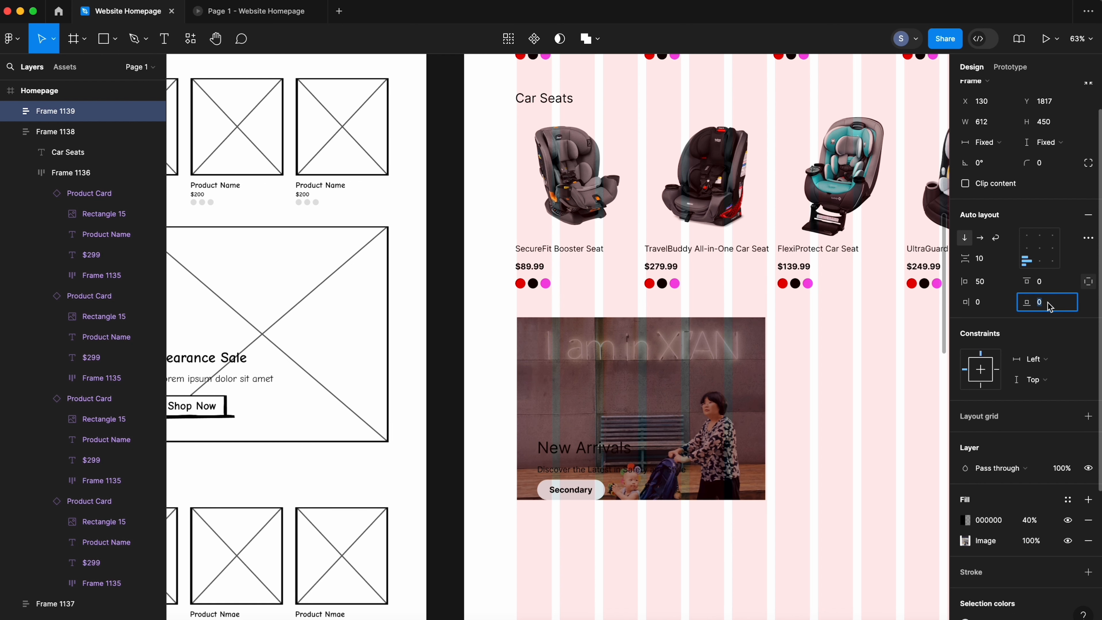
pyautogui.write('50')
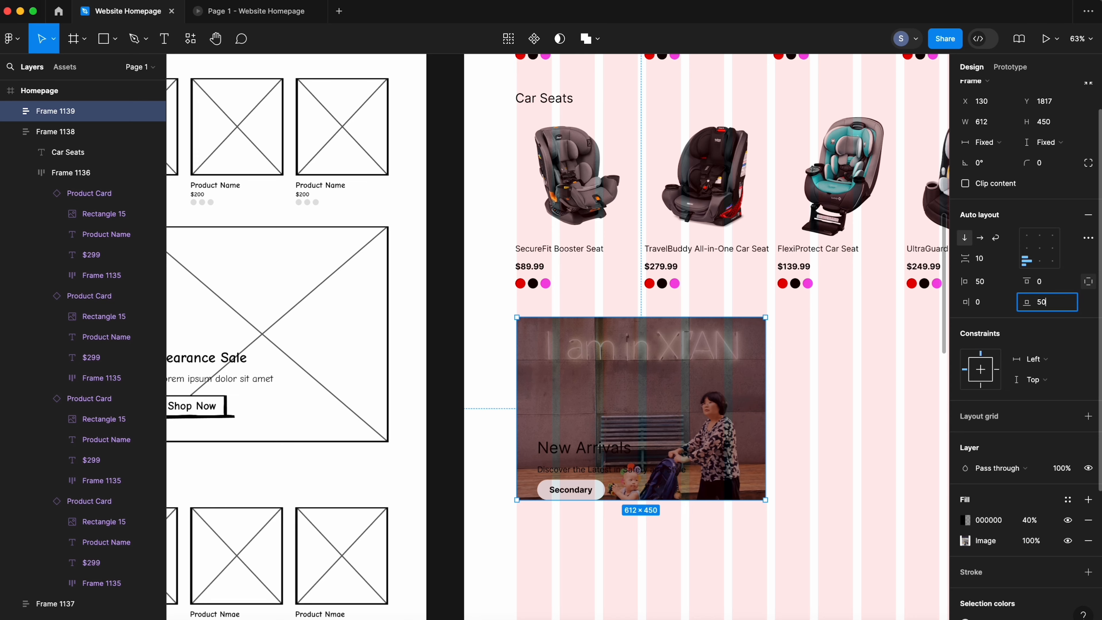
# - Change the text fill of the "New Arrivals" heading and its subheading from black to white
pyautogui.press('Return')
pyautogui.click(797, 454)
pyautogui.moveTo(796, 453); pyautogui.dragTo(743, 446)
pyautogui.click(554, 429)
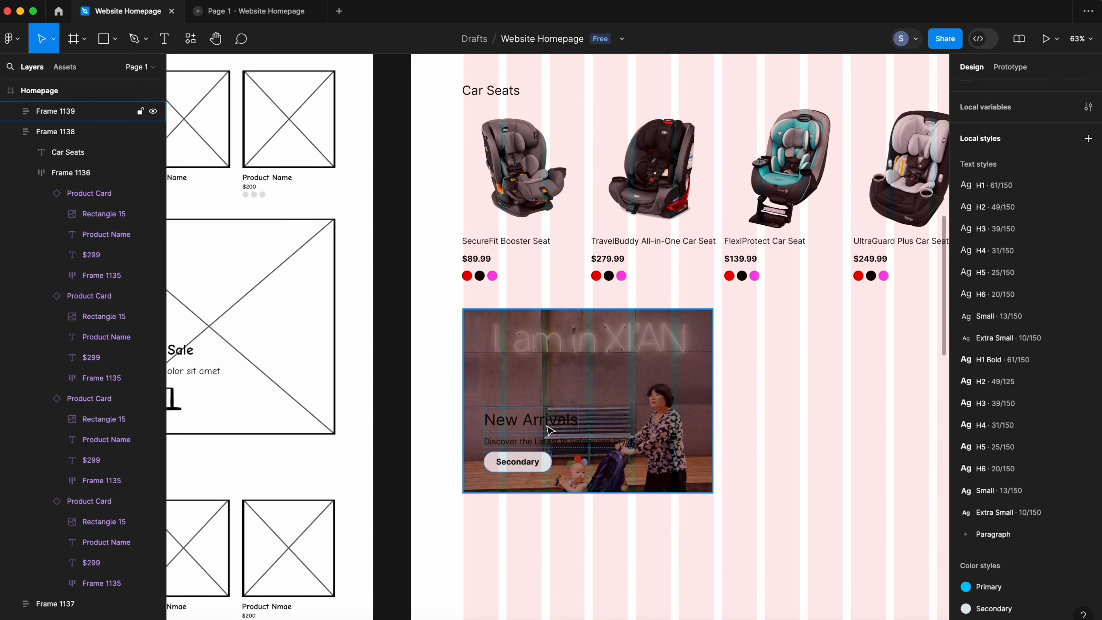
pyautogui.click(554, 429)
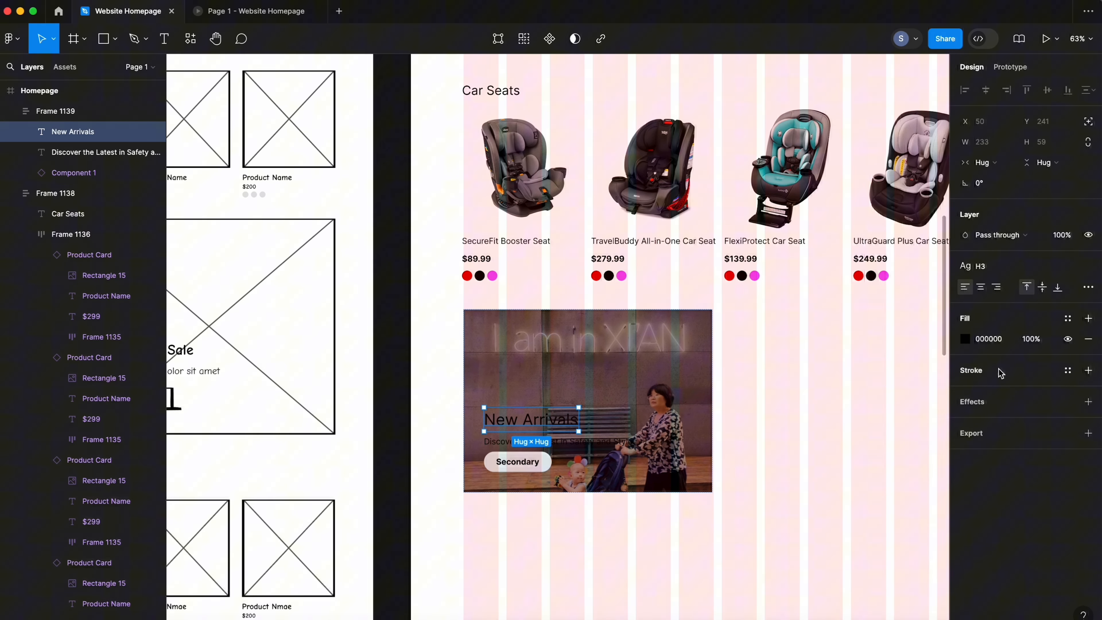
pyautogui.click(965, 339)
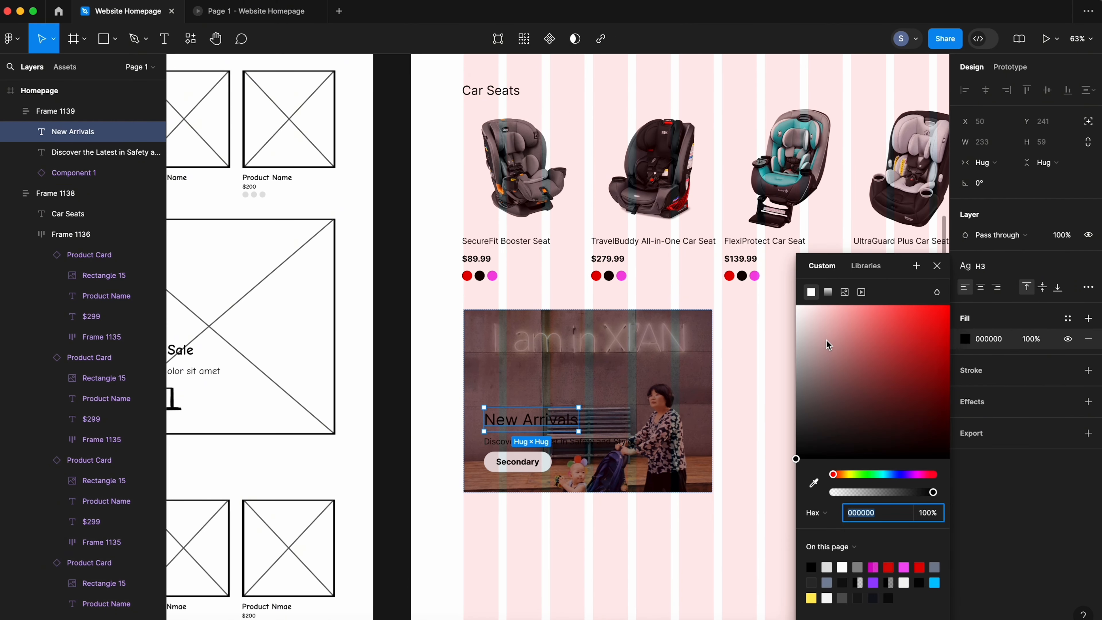
pyautogui.click(612, 454)
pyautogui.click(964, 339)
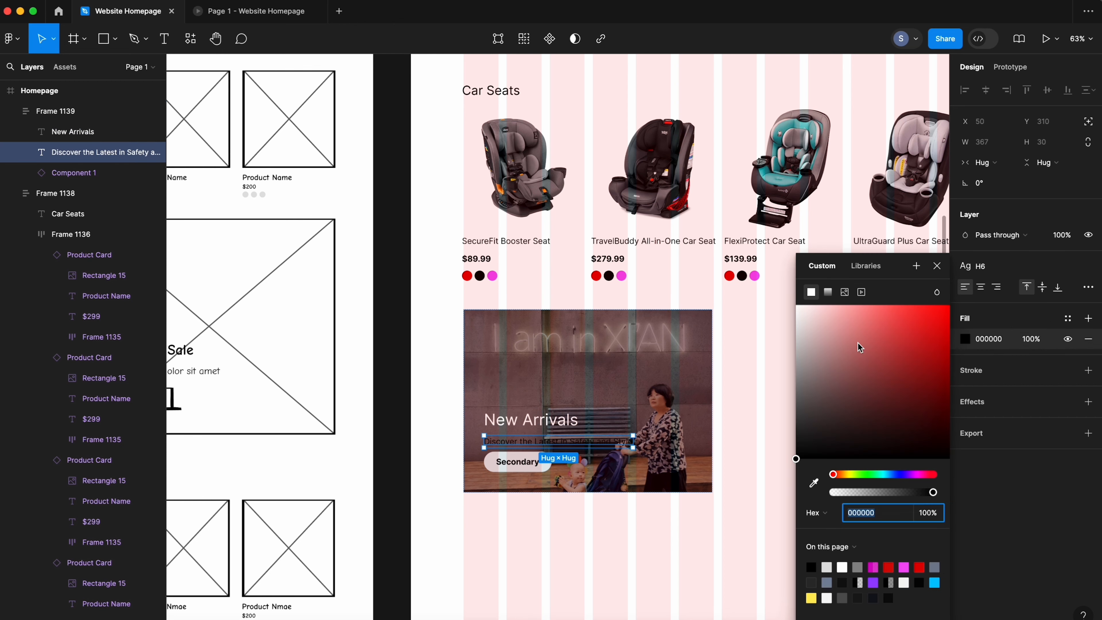
pyautogui.click(749, 377)
# - Check the New Arrivals block beneath the car seats in the prototype preview and return to the design file
pyautogui.hscroll(3, 761, 429)
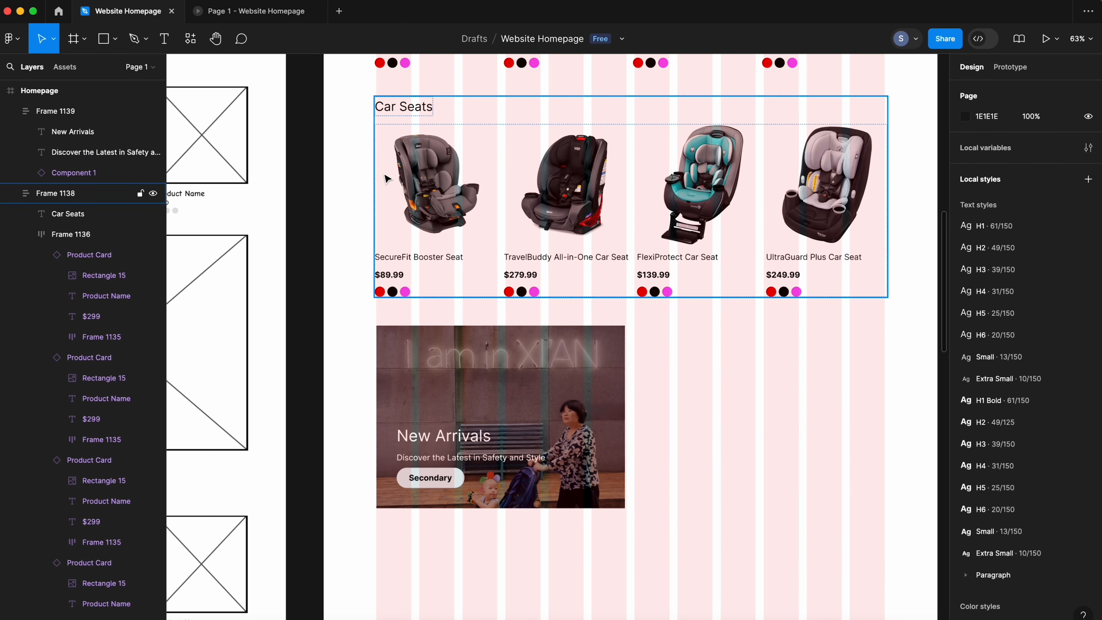
pyautogui.click(265, 13)
pyautogui.scroll(-15, 364, 343)
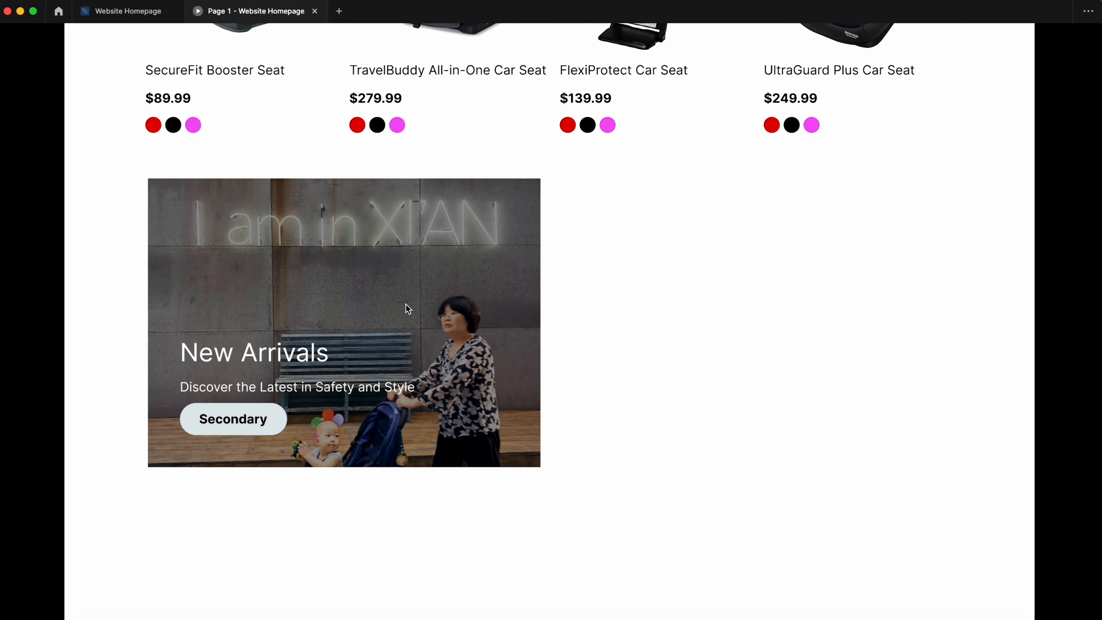
pyautogui.click(128, 11)
# - Duplicate the New Arrivals block beside the original at X 766, Y 1817
pyautogui.hscroll(5, 454, 401)
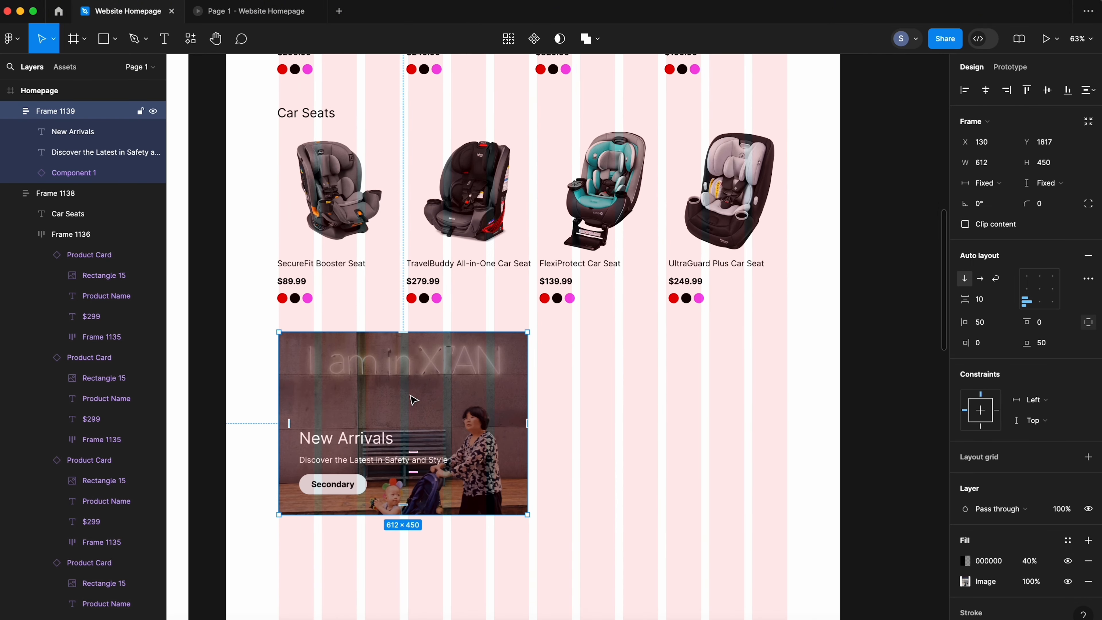
pyautogui.moveTo(407, 392); pyautogui.dragTo(691, 405)
pyautogui.press('super+z')
pyautogui.moveTo(472, 416); pyautogui.dragTo(664, 395)
pyautogui.click(663, 523)
pyautogui.moveTo(594, 530); pyautogui.dragTo(703, 497)
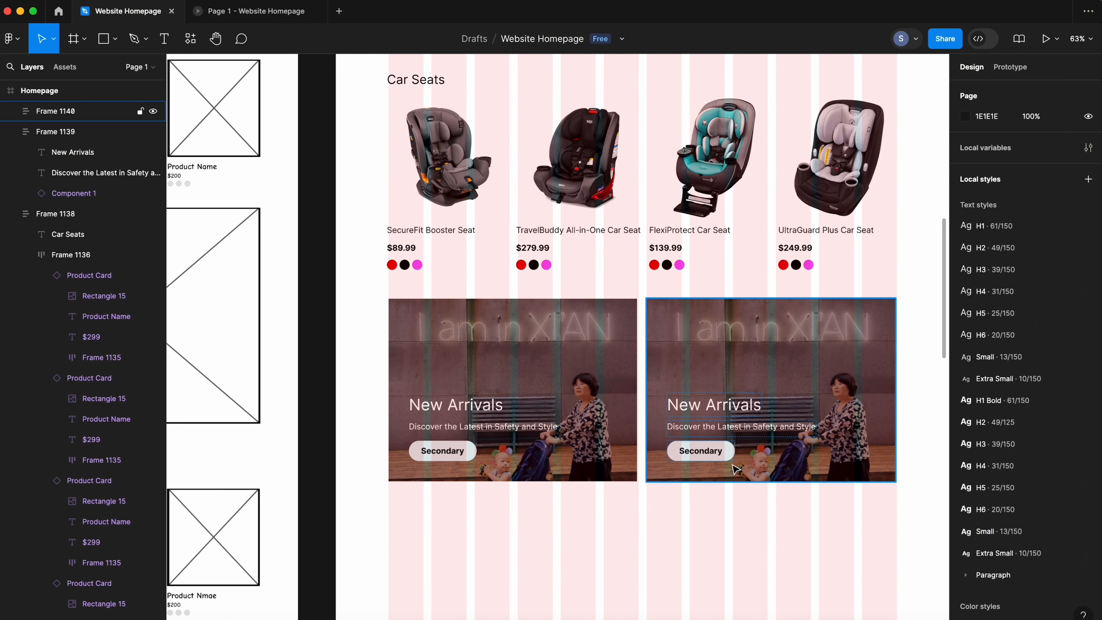
# - Change the duplicated promo block's heading to "Clearance Sale"
pyautogui.press('super+backslash')
pyautogui.doubleClick(713, 408)
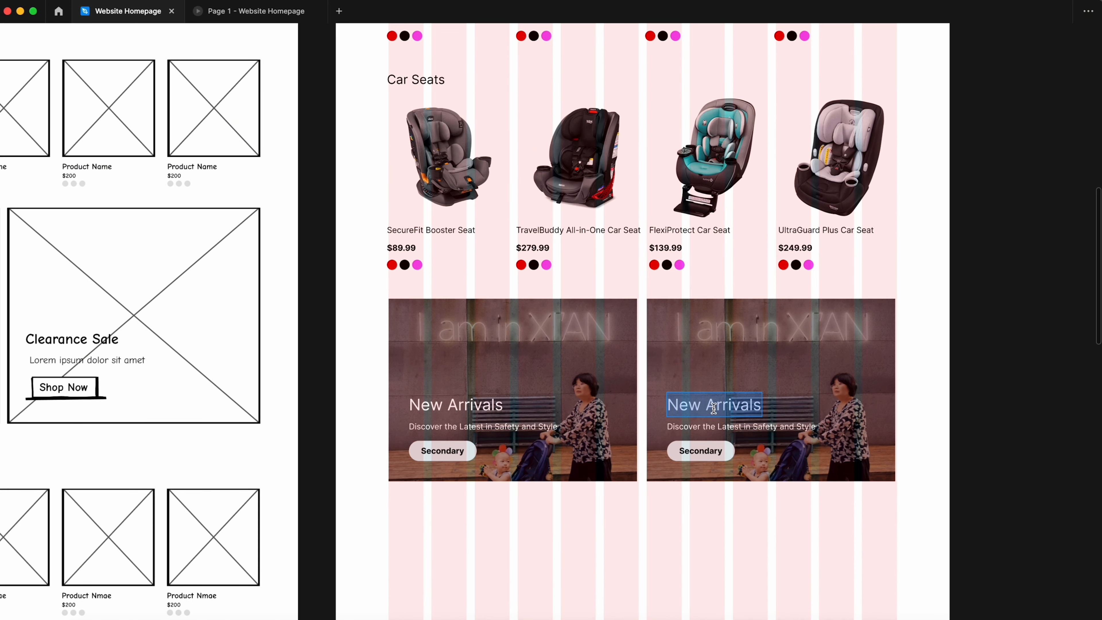
pyautogui.write('Clearnace Sale')
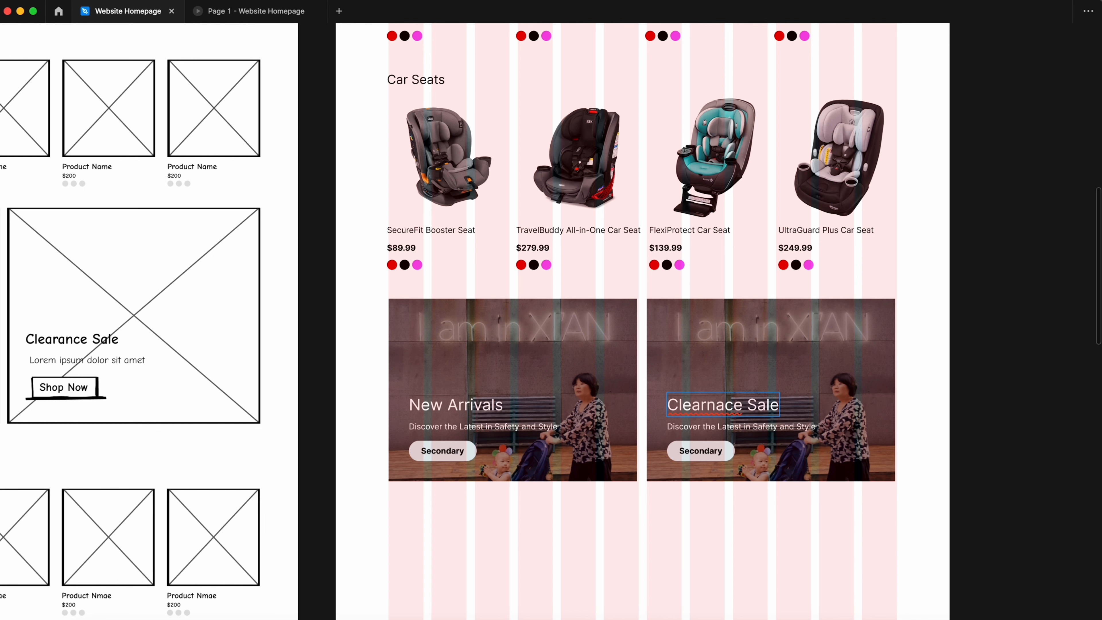
# - Select the Clearance Sale block's subheading text, switch to ChatGPT and copy the suggestion "Big Savings on Must-Have Gear!"
pyautogui.doubleClick(696, 429)
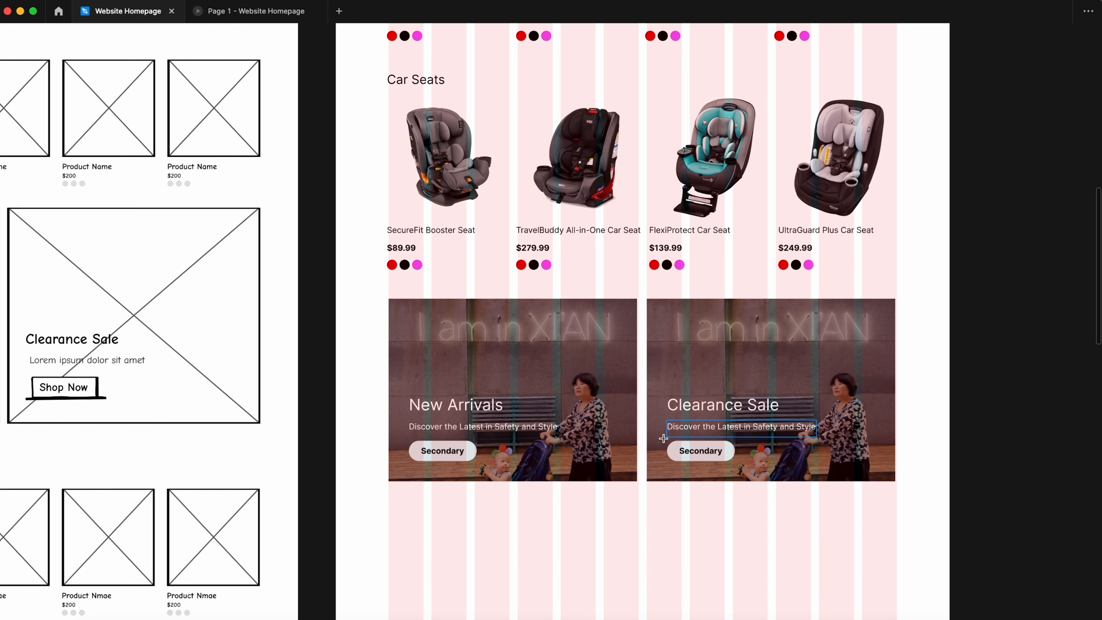
pyautogui.press('super+Tab')
pyautogui.scroll(-6, 630, 446)
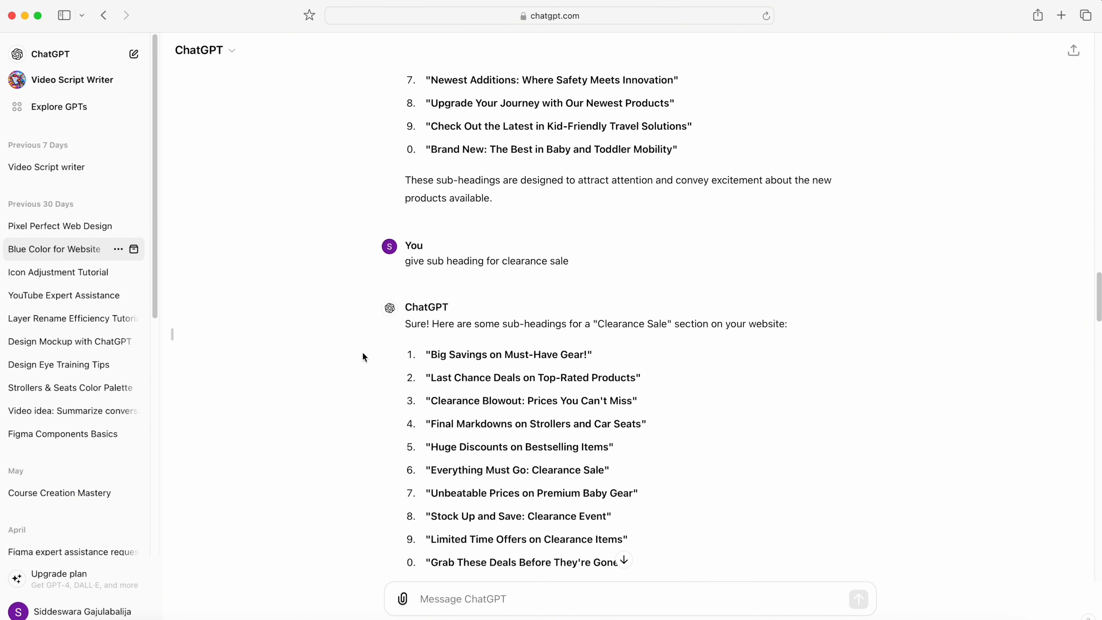
pyautogui.moveTo(409, 260); pyautogui.dragTo(528, 262)
pyautogui.click(623, 266)
pyautogui.scroll(-2, 612, 300)
pyautogui.moveTo(432, 263); pyautogui.dragTo(589, 261)
pyautogui.press('super+c')
# - Switch back to Figma and replace the Clearance Sale subheading with "Big Savings on Must-Have Gear!"
pyautogui.press('super+Tab')
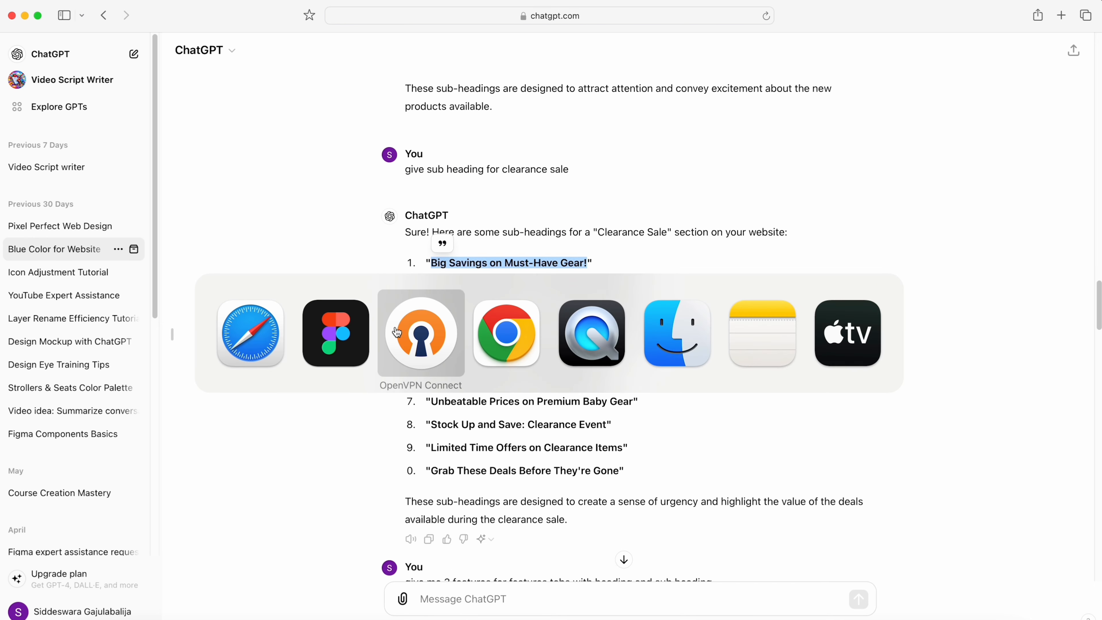
pyautogui.press('super+v')
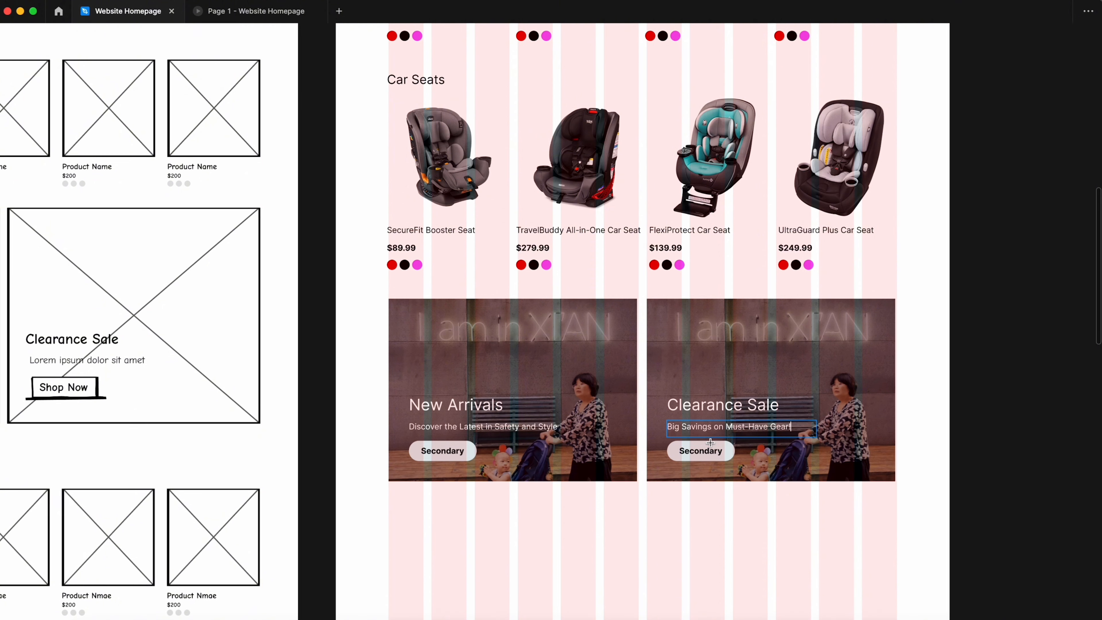
pyautogui.click(720, 444)
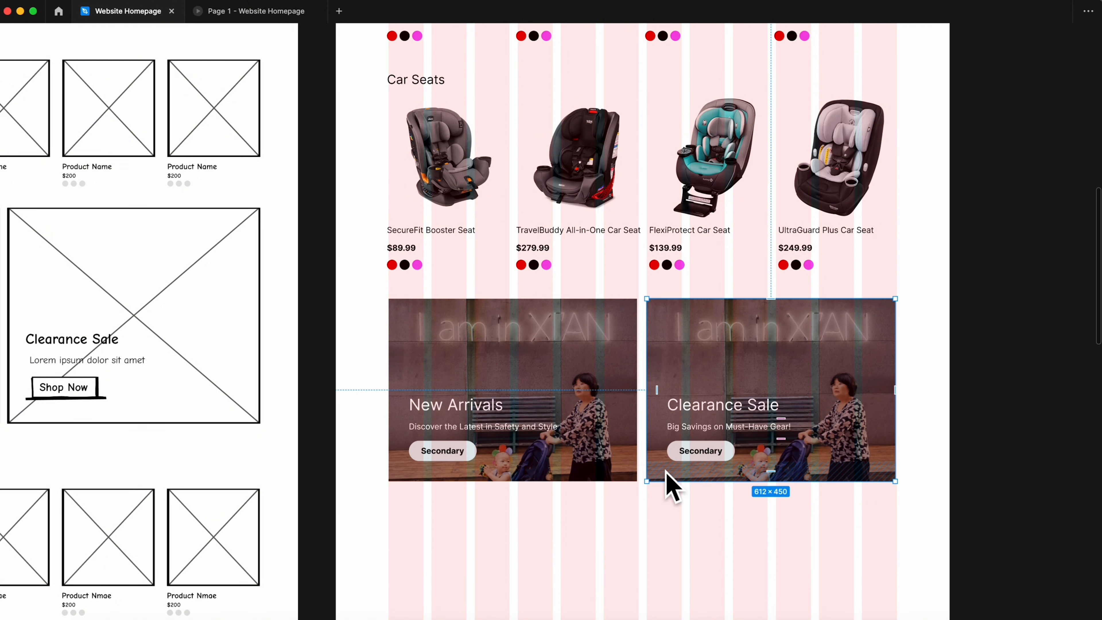
# - Relabel the buttons in both the New Arrivals and Clearance Sale blocks as "Shop Now"
pyautogui.press('t')
pyautogui.click(450, 452)
pyautogui.write('Shop Now')
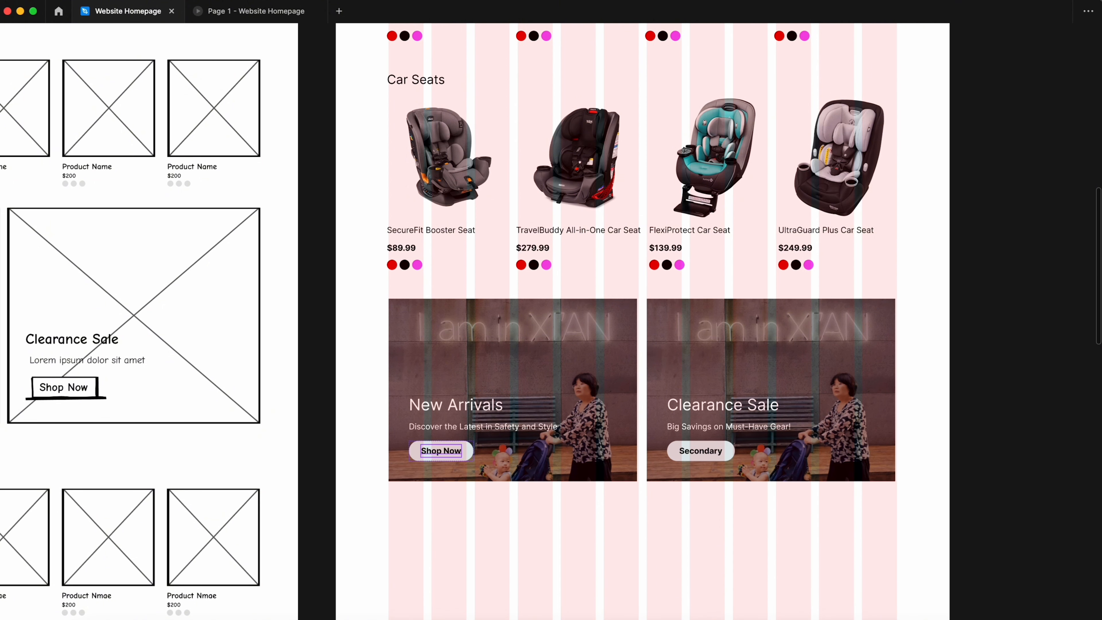
pyautogui.click(672, 449)
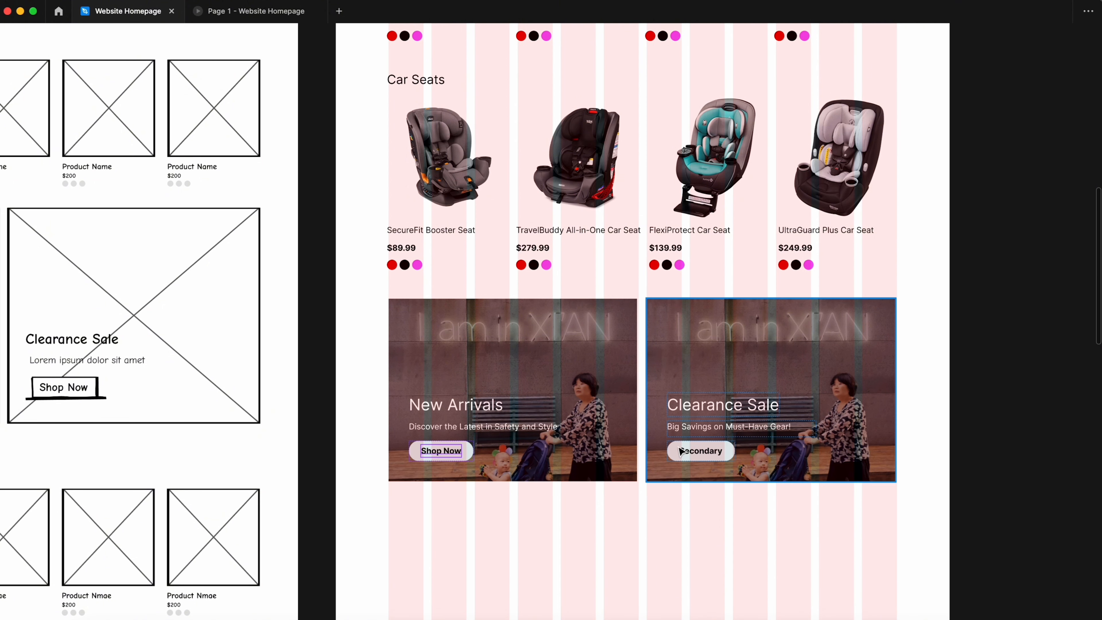
pyautogui.doubleClick(691, 455)
pyautogui.write('S')
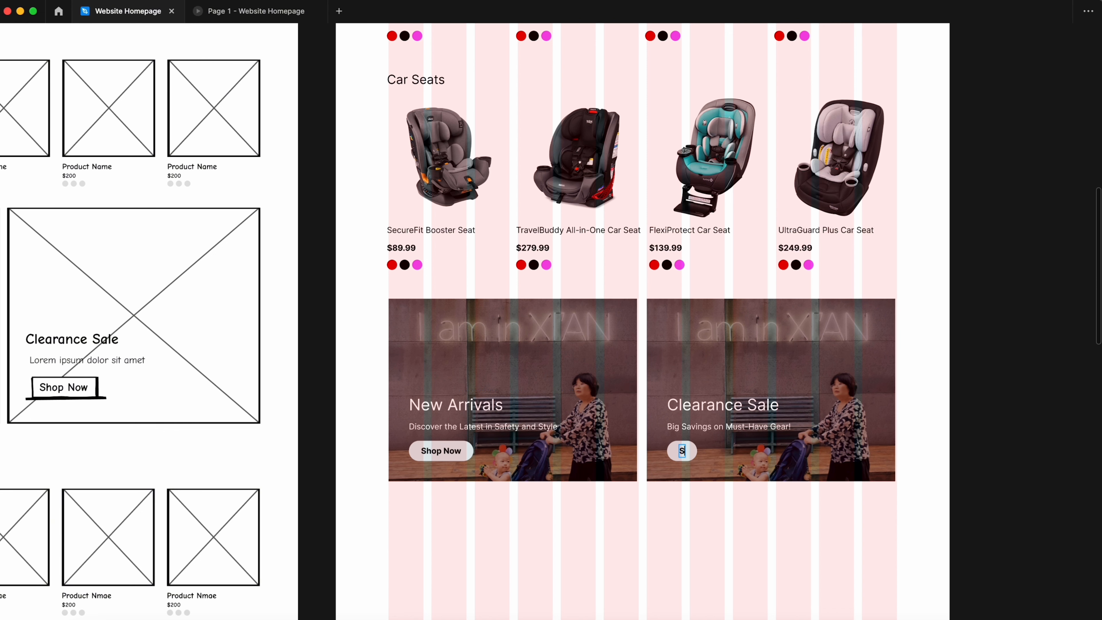
pyautogui.write('hop Now')
pyautogui.click(762, 400)
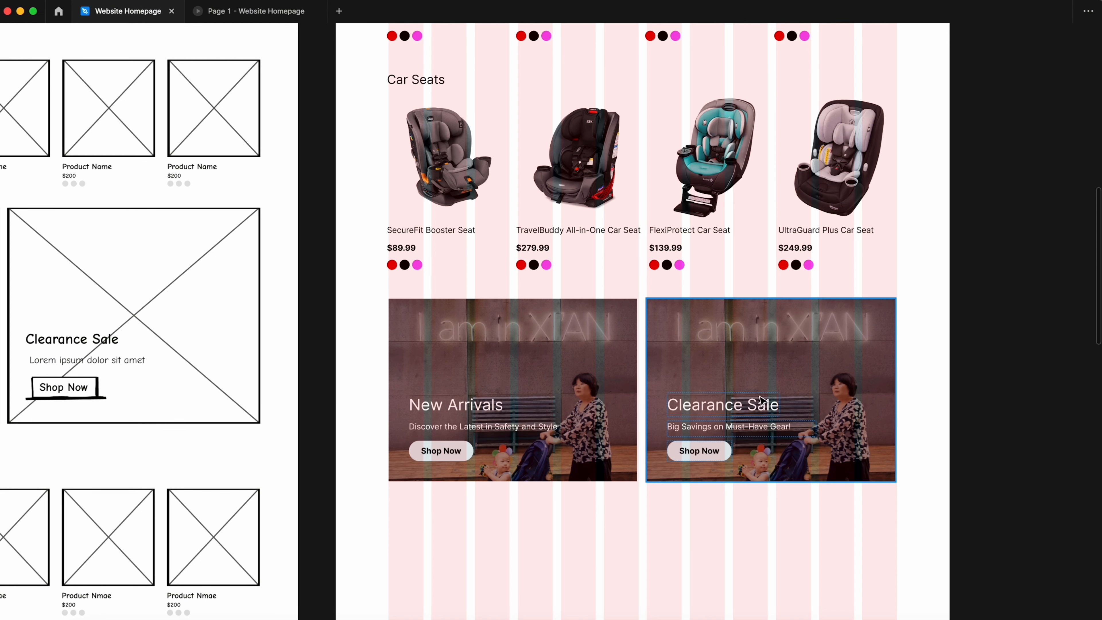
# - With the Clearance Sale frame selected, run the Unsplash plugin and search for "clearance sale"
pyautogui.click(825, 389)
pyautogui.press('super+backslash')
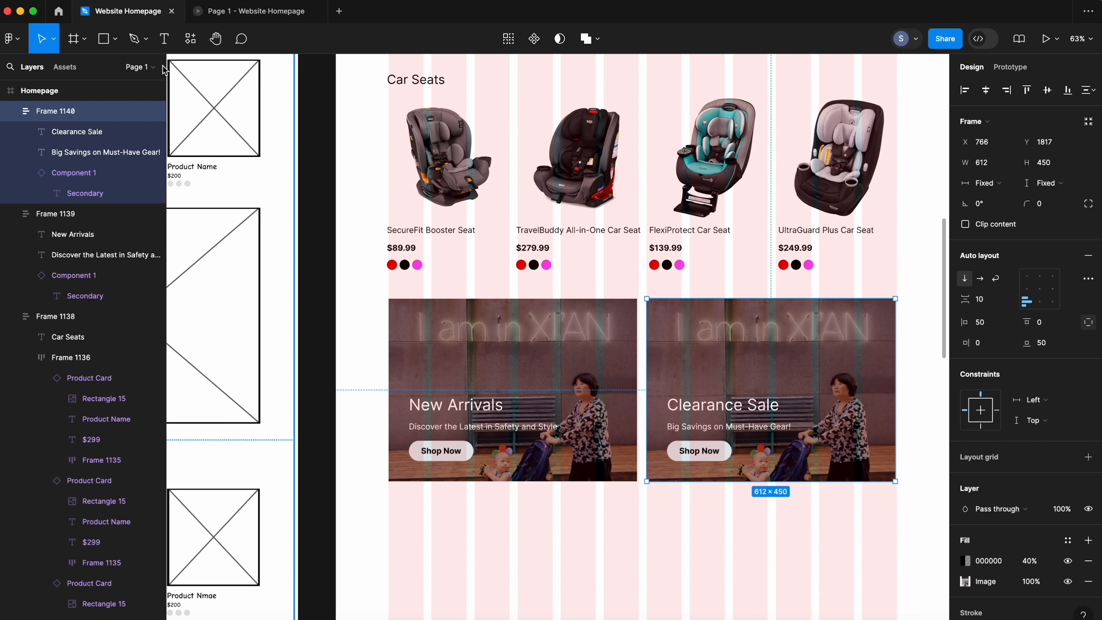
pyautogui.click(190, 38)
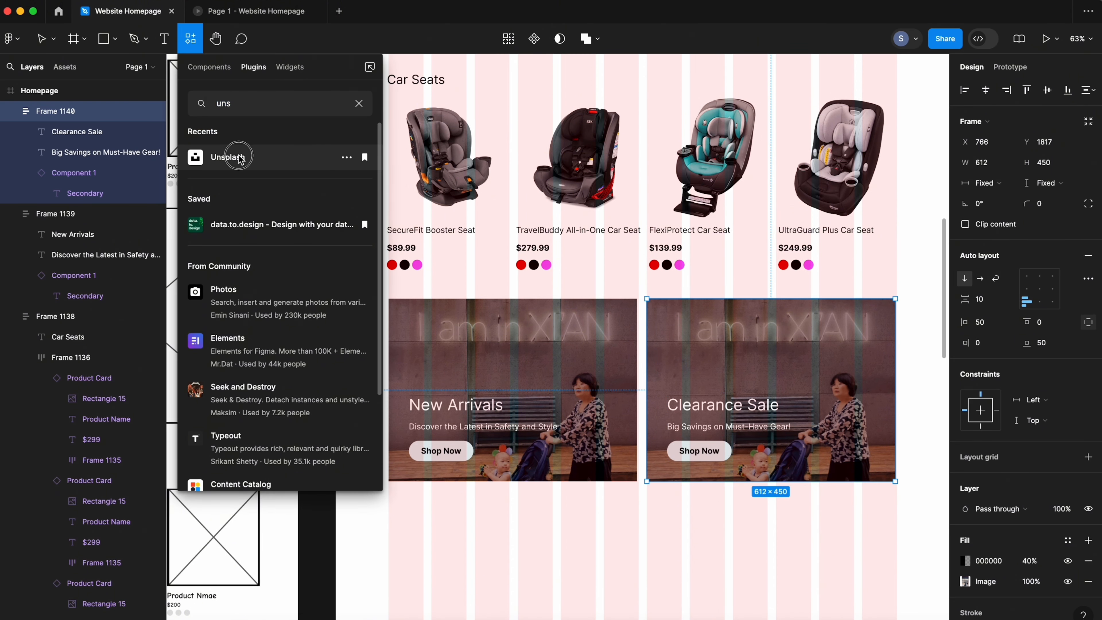
pyautogui.click(228, 156)
pyautogui.write('clear')
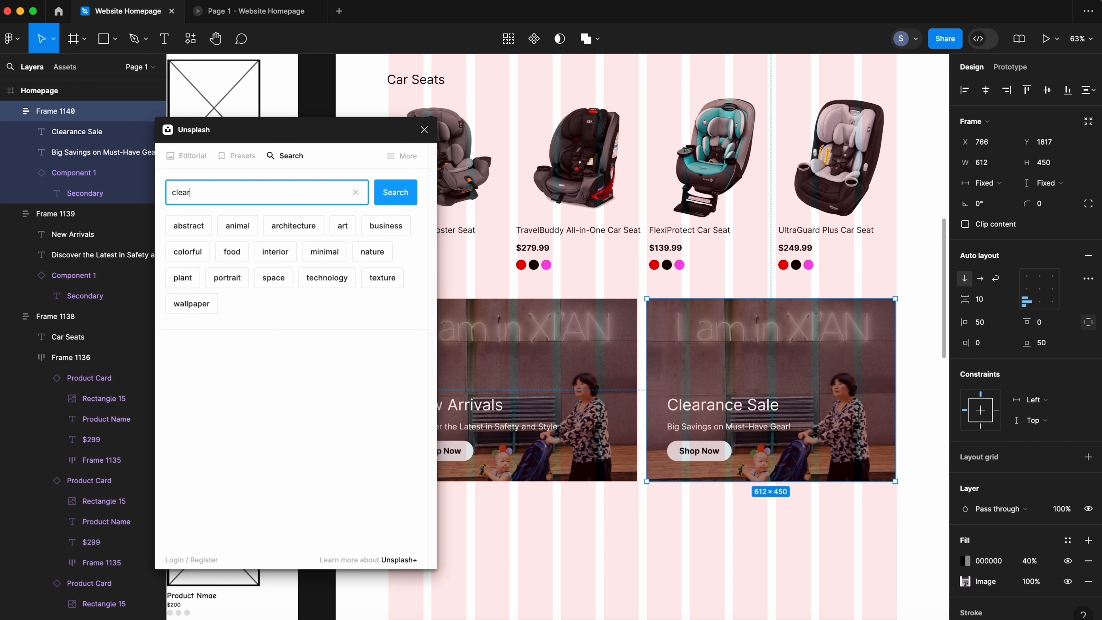
pyautogui.write('nace sale')
pyautogui.press('Return')
# - Fill the Clearance Sale frame with the "Save up to 50% Black Friday" photo and close the Unsplash plugin
pyautogui.scroll(-7, 260, 379)
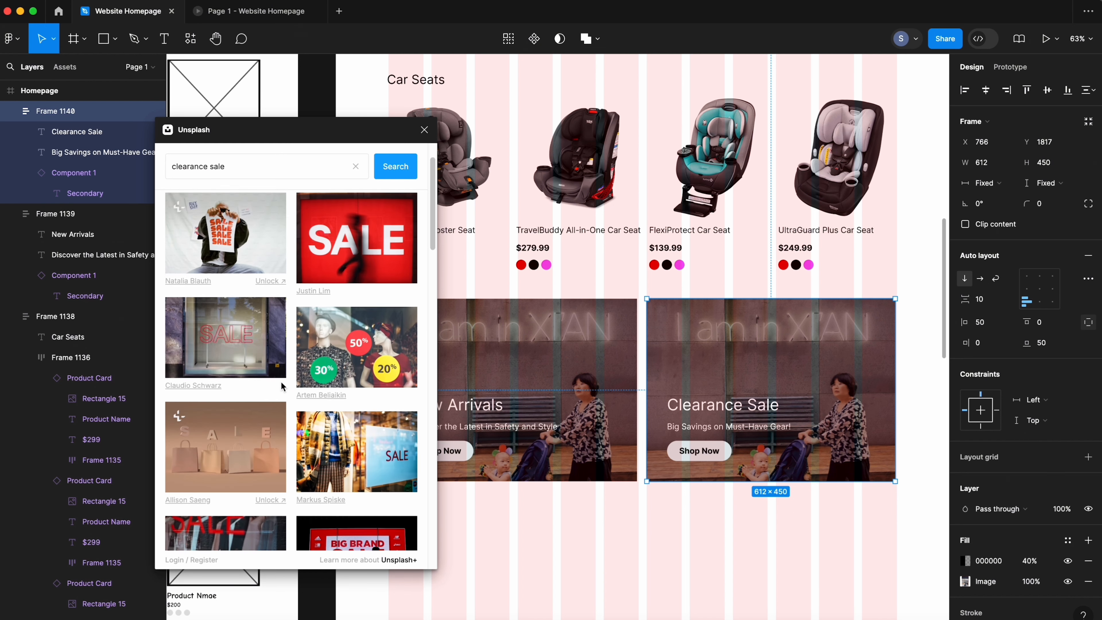
pyautogui.scroll(-7, 261, 380)
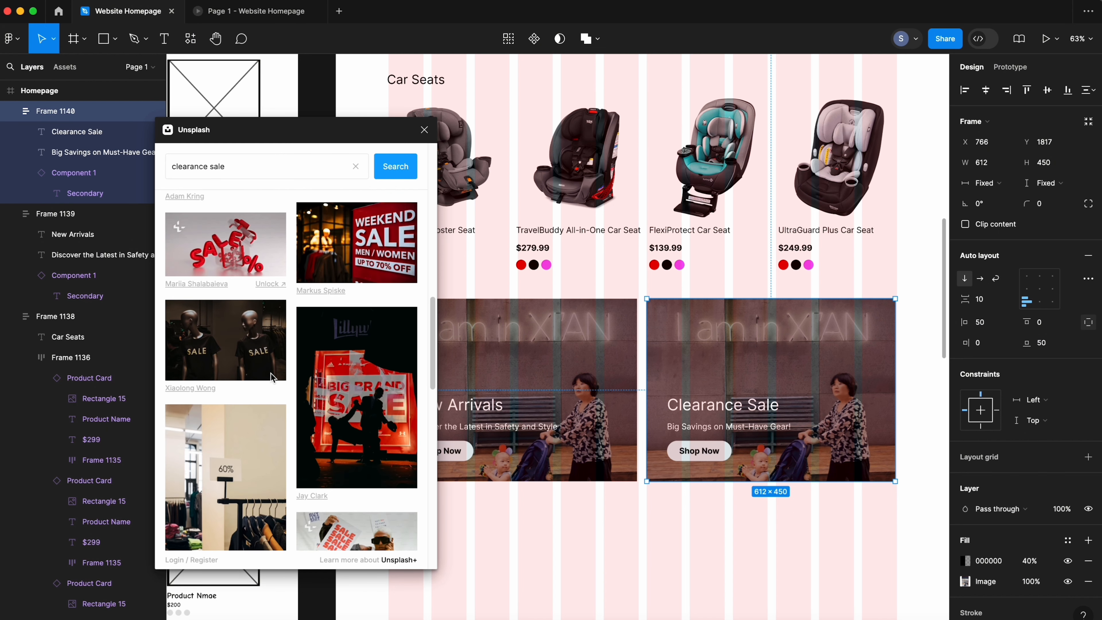
pyautogui.scroll(-2, 267, 380)
pyautogui.scroll(6, 272, 380)
pyautogui.scroll(-10, 272, 380)
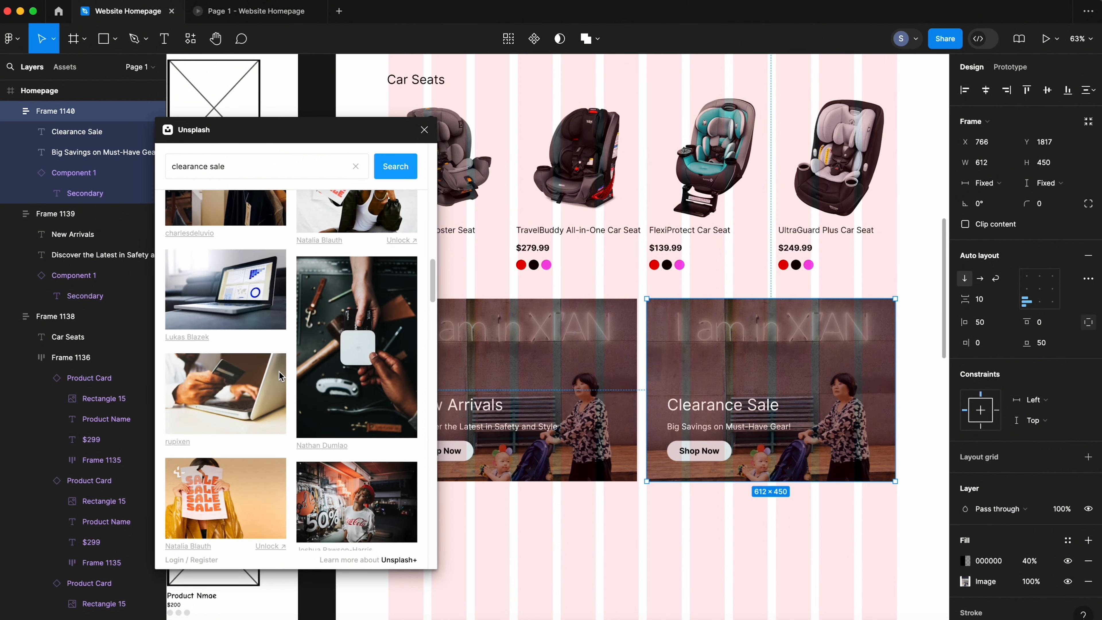
pyautogui.scroll(1, 367, 251)
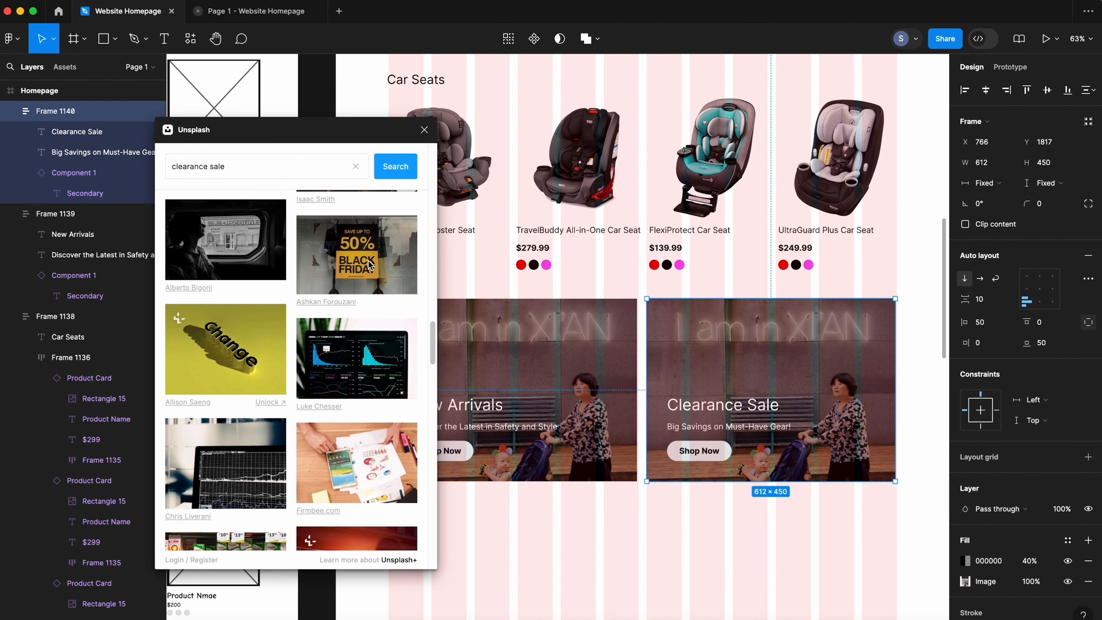
pyautogui.click(371, 264)
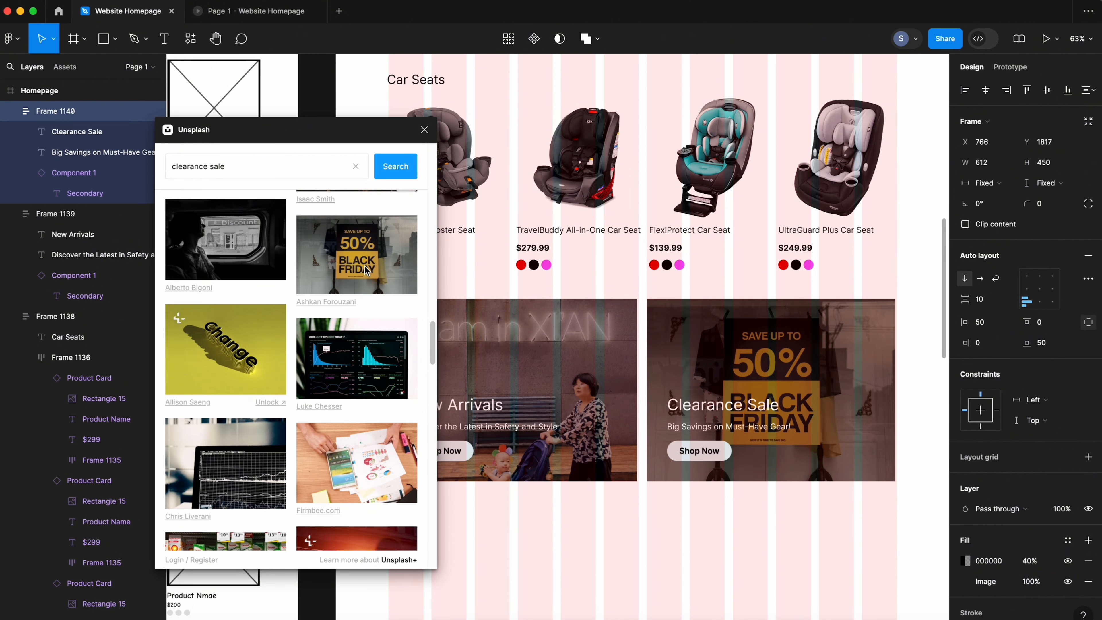
pyautogui.press('Escape')
pyautogui.click(423, 129)
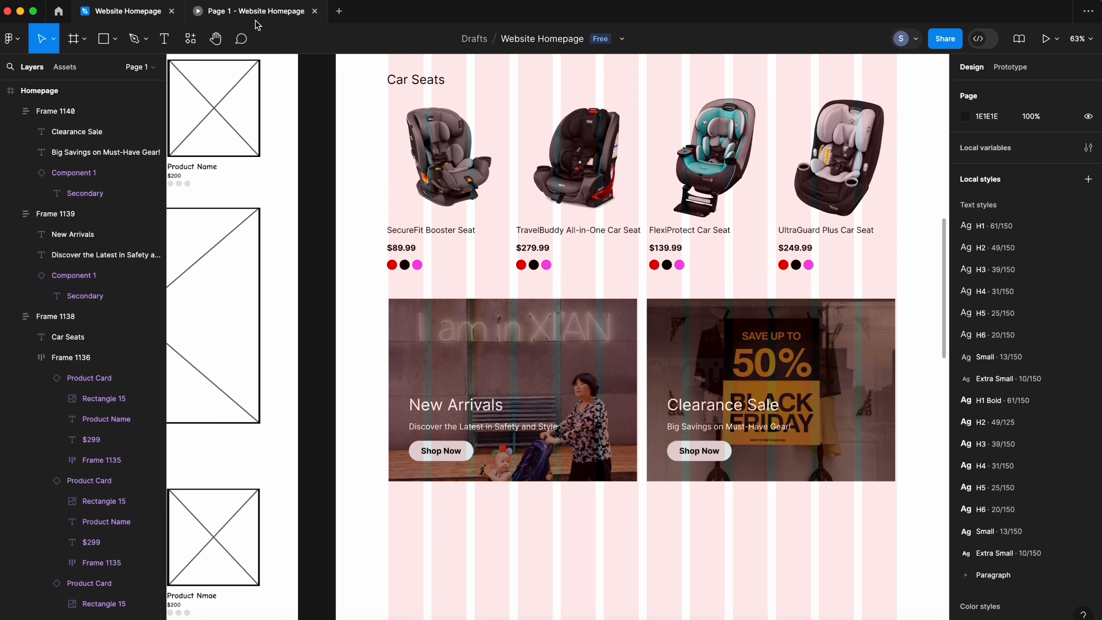
# - Check the New Arrivals and Clearance Sale blocks in the prototype preview, then return to the design file
pyautogui.click(259, 11)
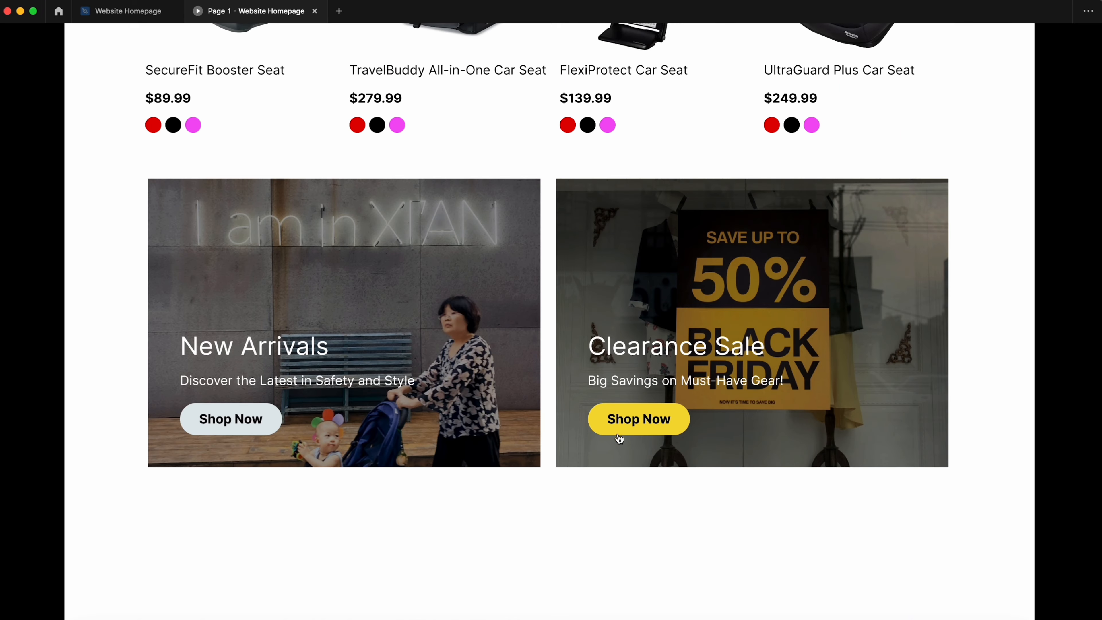
pyautogui.click(128, 11)
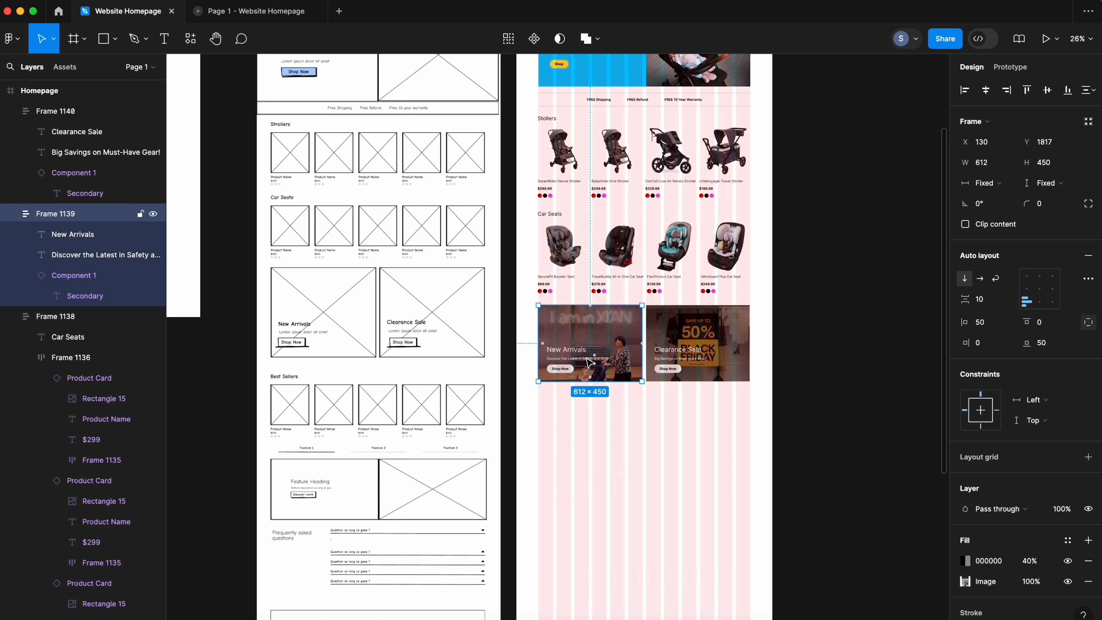
pyautogui.click(696, 363)
pyautogui.click(695, 415)
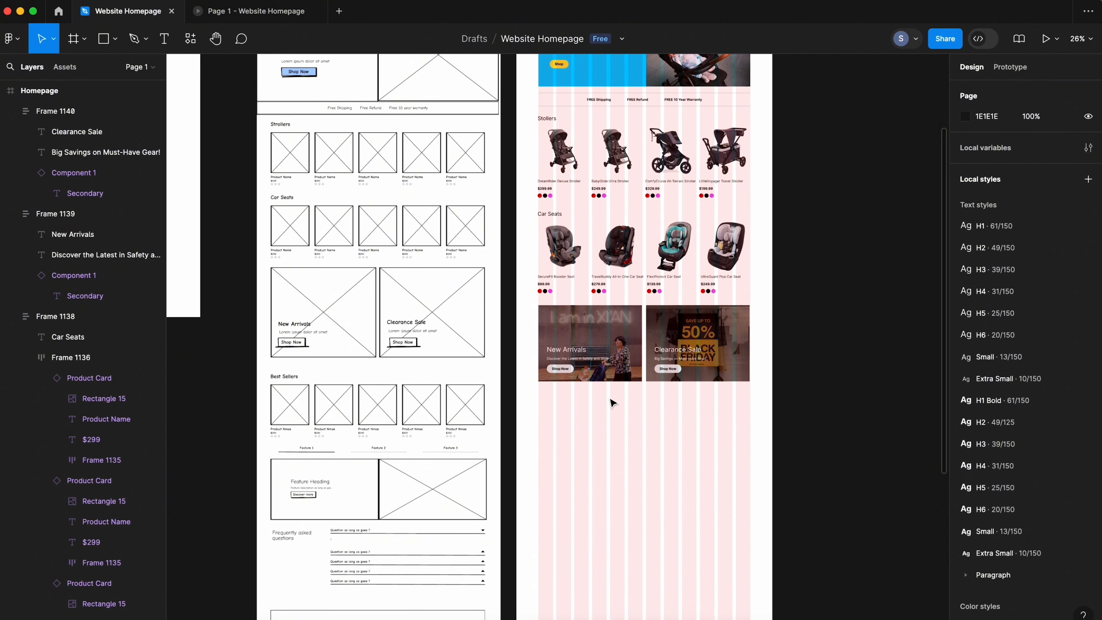
# - Group the New Arrivals and Clearance Sale frames into one auto layout frame
pyautogui.moveTo(525, 334); pyautogui.dragTo(795, 420)
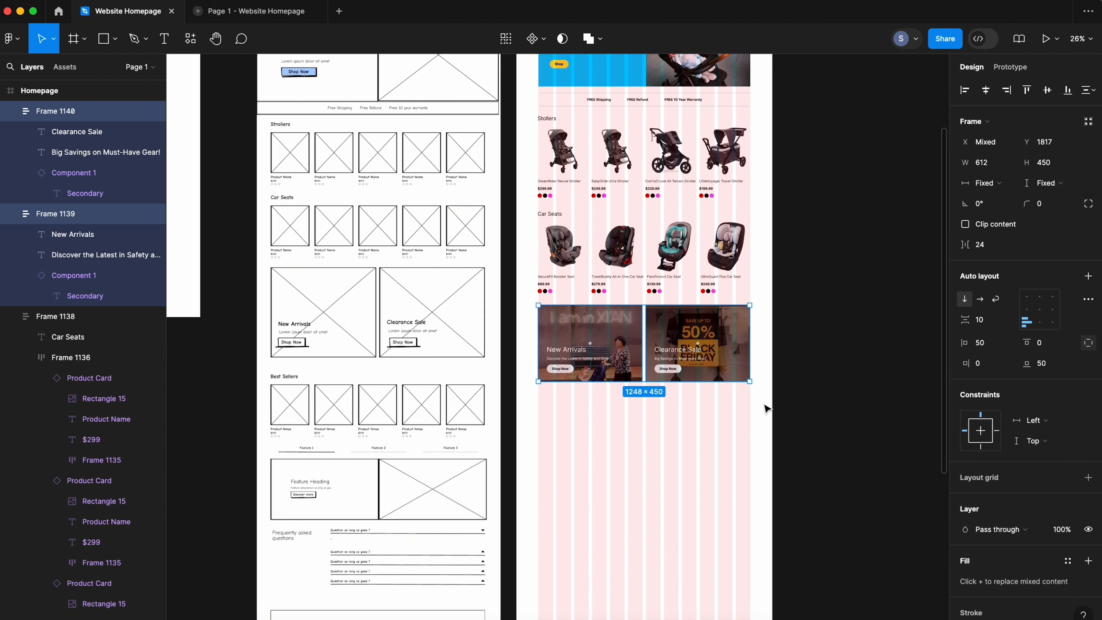
pyautogui.hotkey('shift', 'a')
pyautogui.click(684, 430)
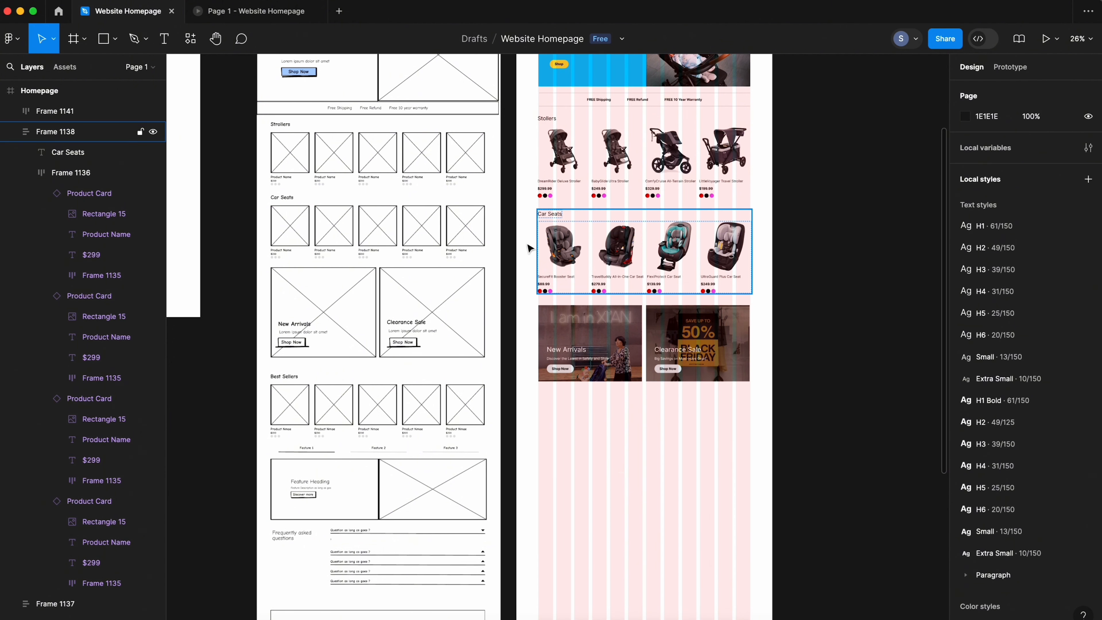
# - Duplicate the Car Seats section beneath the promo blocks, at about X 133, Y 2338
pyautogui.click(564, 241)
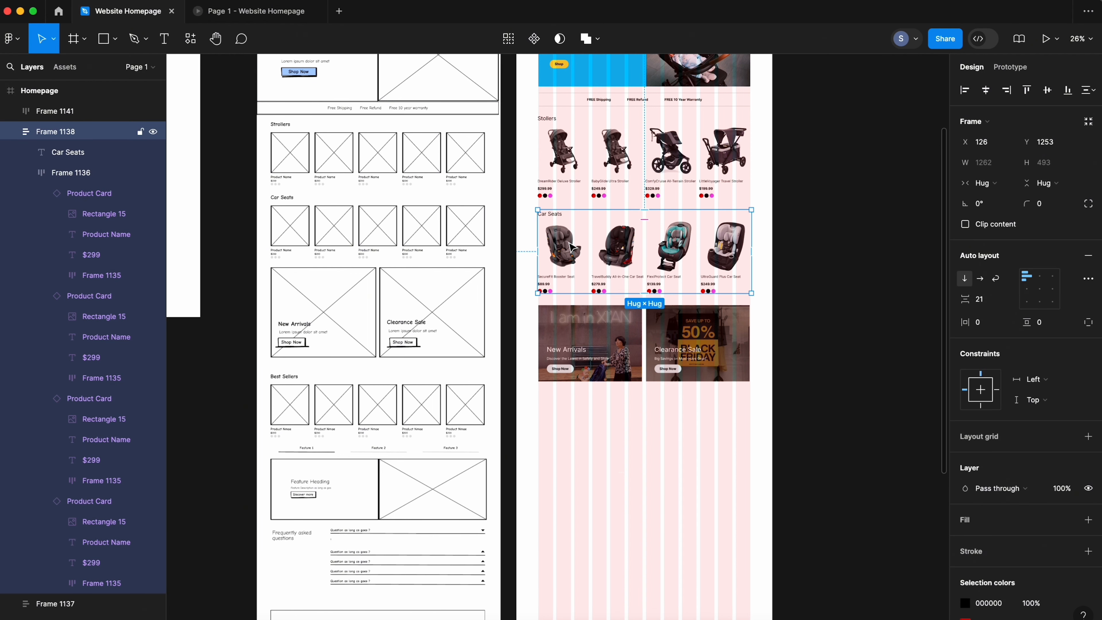
pyautogui.moveTo(568, 247); pyautogui.dragTo(565, 430)
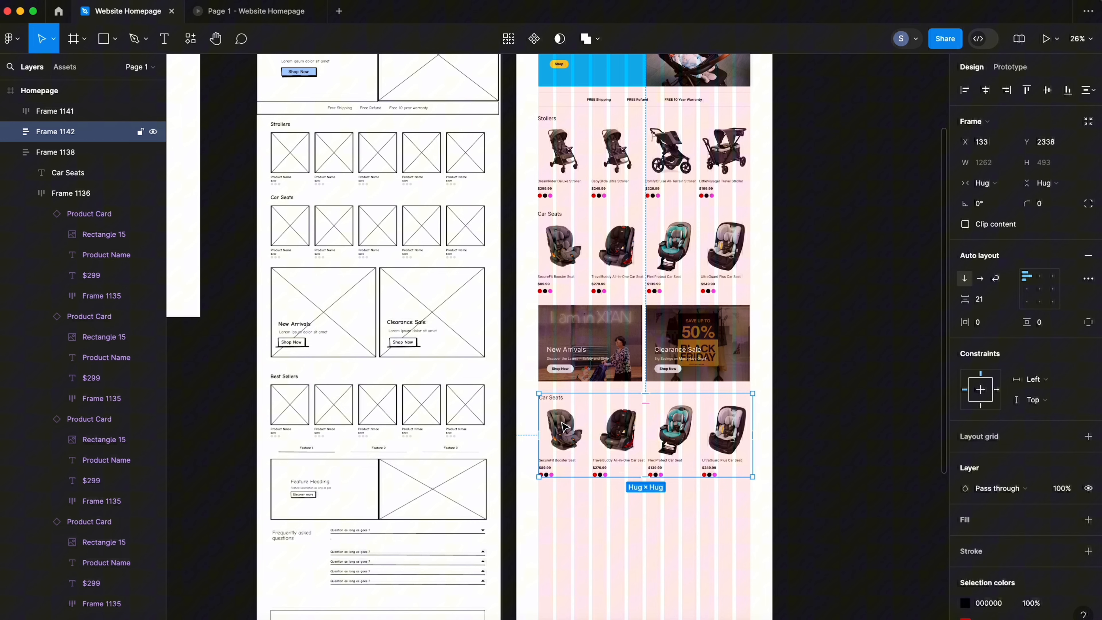
# - Change the heading of the duplicated section beneath the promo blocks to "Best Sellers"
pyautogui.click(618, 535)
pyautogui.scroll(5, 614, 507)
pyautogui.doubleClick(419, 233)
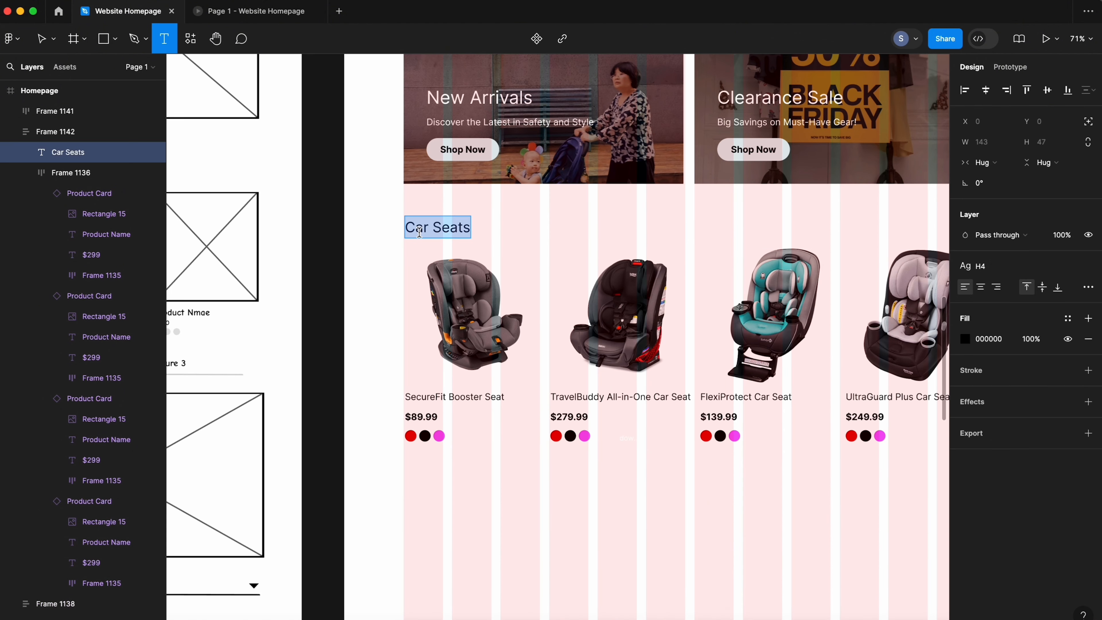
pyautogui.write('Bes')
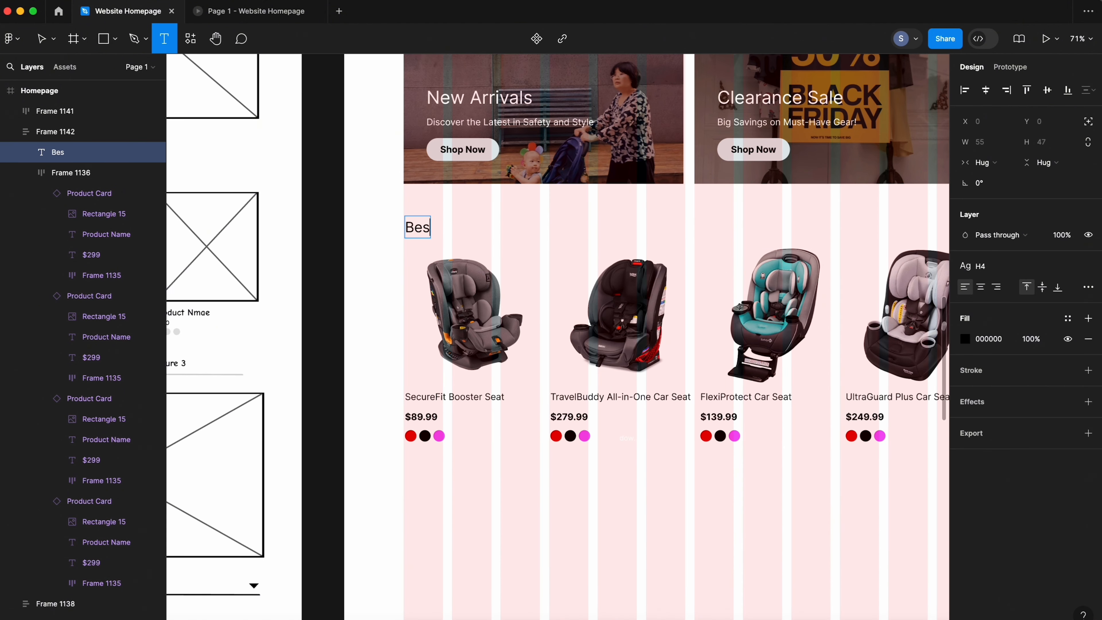
pyautogui.write('t Sellers')
pyautogui.press('Escape')
# - Delete the TravelBuddy All-in-One Car Seat and FlexiProtect Car Seat cards from the Best Sellers row
pyautogui.hscroll(3, 525, 337)
pyautogui.scroll(1, 526, 337)
pyautogui.doubleClick(525, 336)
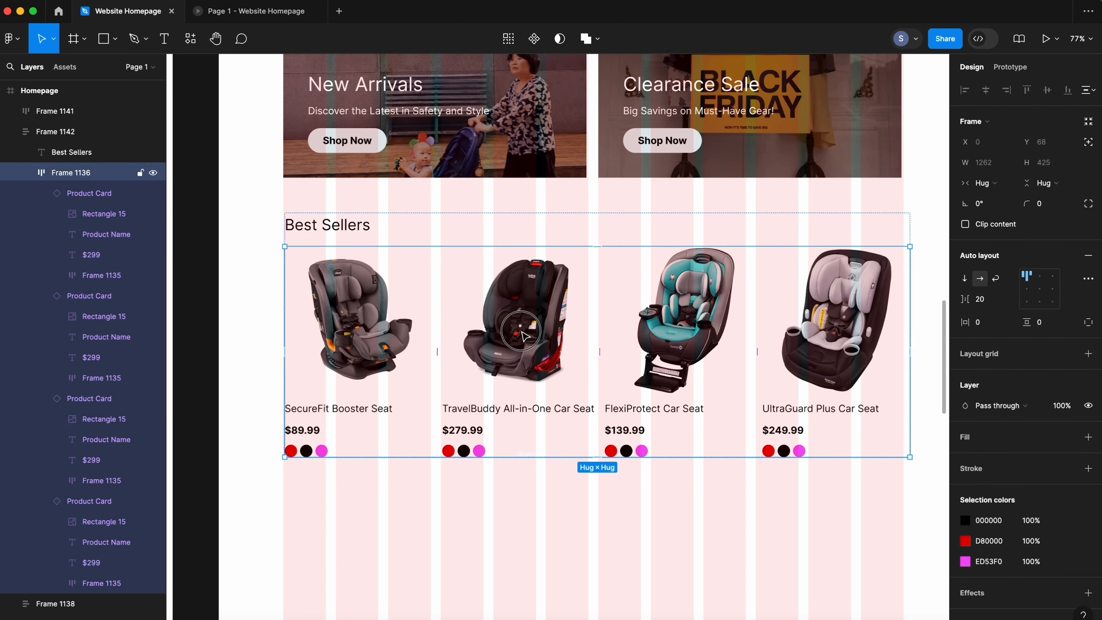
pyautogui.doubleClick(524, 337)
pyautogui.press('Delete')
pyautogui.doubleClick(525, 336)
pyautogui.doubleClick(524, 337)
pyautogui.press('Delete')
# - Copy the BabyGlide Ultra Stroller and ComfyCruise All-Terrain Stroller cards from the strollers section into the Best Sellers product row
pyautogui.scroll(-5, 510, 248)
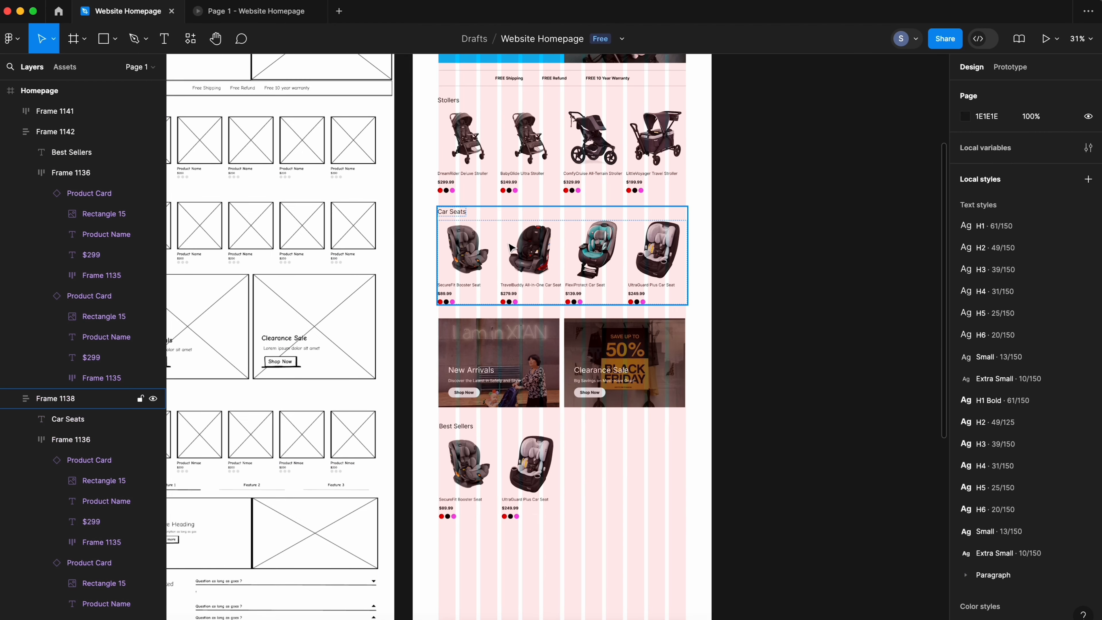
pyautogui.scroll(3, 543, 220)
pyautogui.doubleClick(573, 210)
pyautogui.doubleClick(571, 208)
pyautogui.click(649, 219)
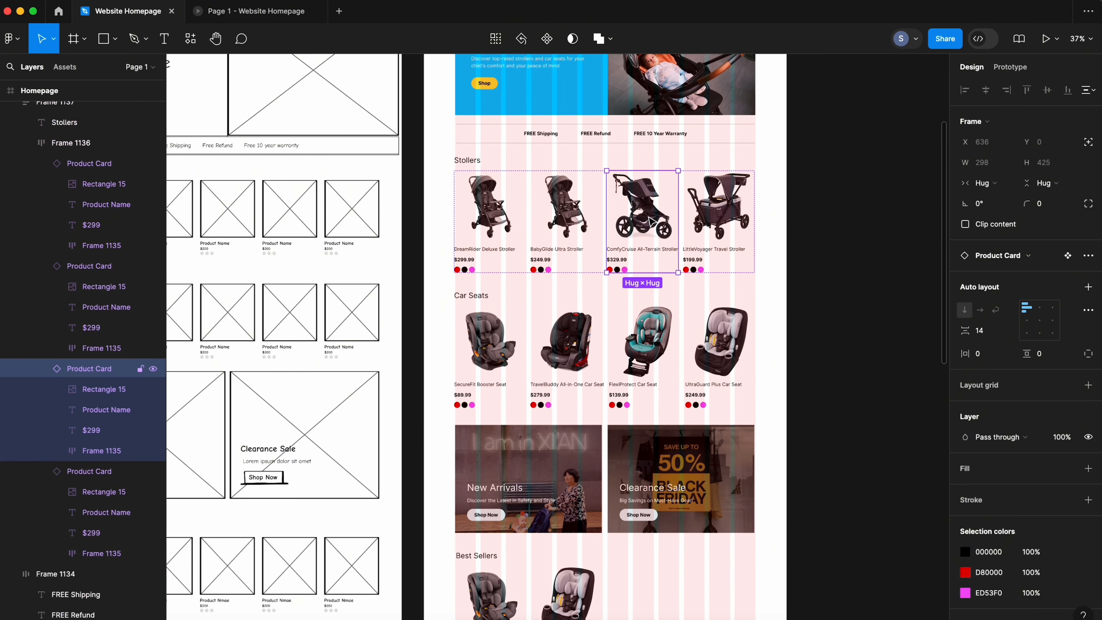
pyautogui.keyDown('shift'); pyautogui.click(578, 223); pyautogui.keyUp('shift')
pyautogui.scroll(-5, 580, 368)
pyautogui.hscroll(-2, 579, 368)
pyautogui.scroll(-3, 580, 370)
pyautogui.hscroll(1, 580, 370)
pyautogui.click(521, 268)
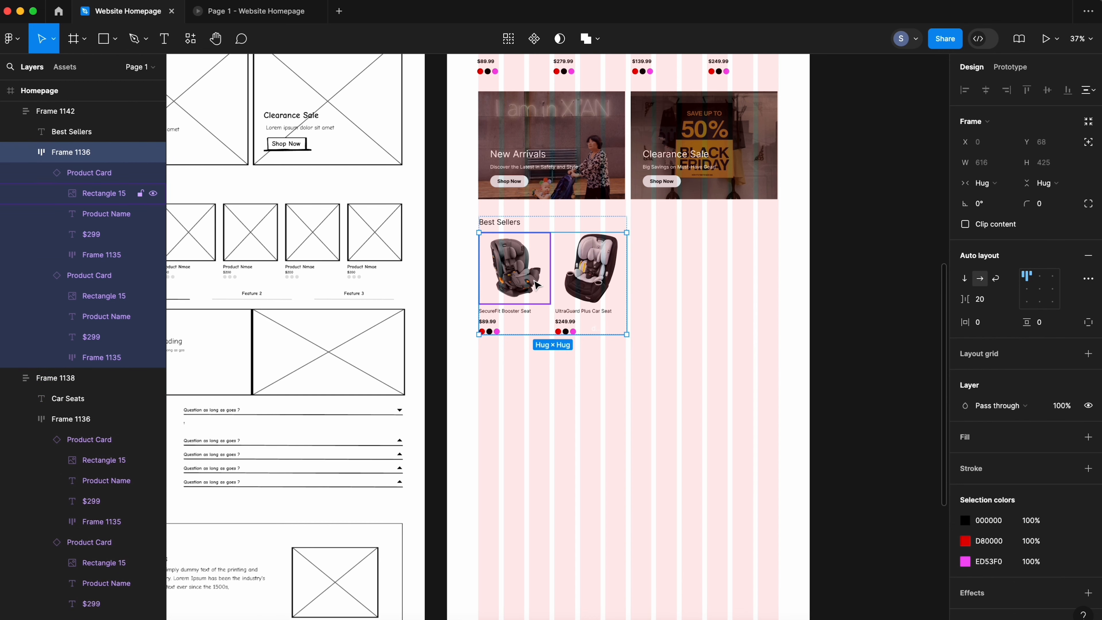
pyautogui.press('super+v')
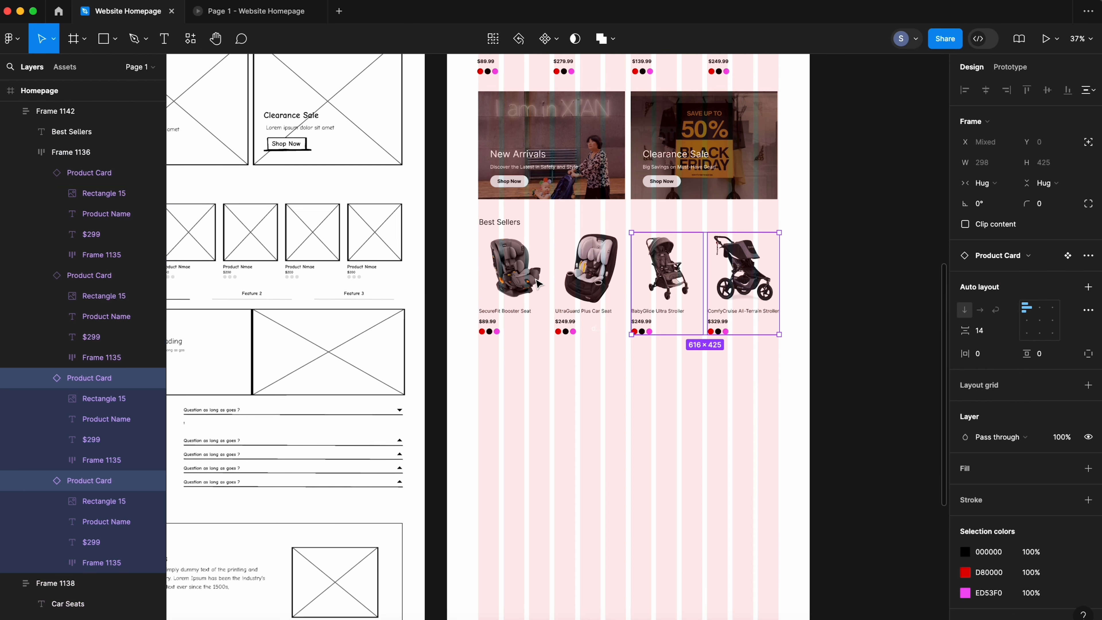
pyautogui.click(650, 388)
pyautogui.scroll(3, 650, 388)
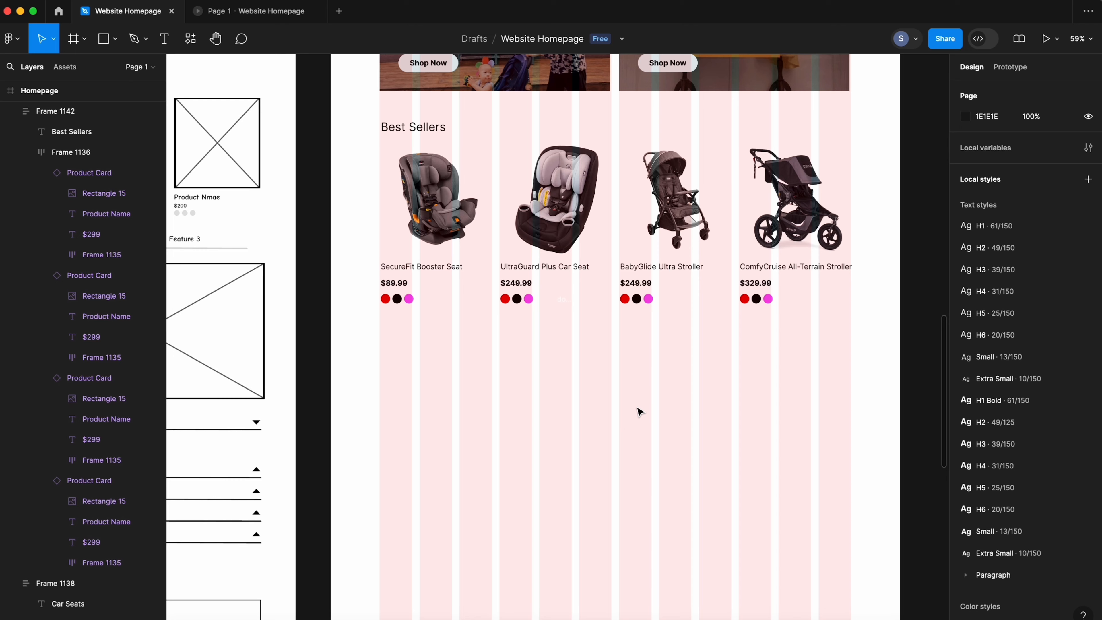
# - Find the local tab component by searching "tab" and place an instance below the Best Sellers products, aligned with the first grid column
pyautogui.scroll(-3, 670, 403)
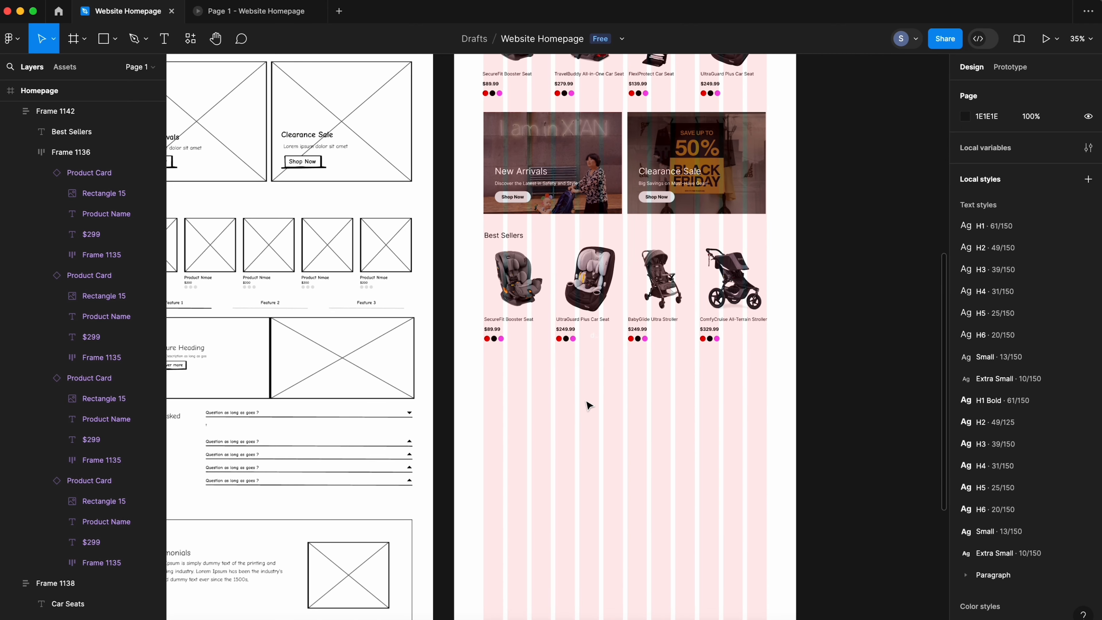
pyautogui.scroll(-2, 588, 406)
pyautogui.scroll(3, 332, 369)
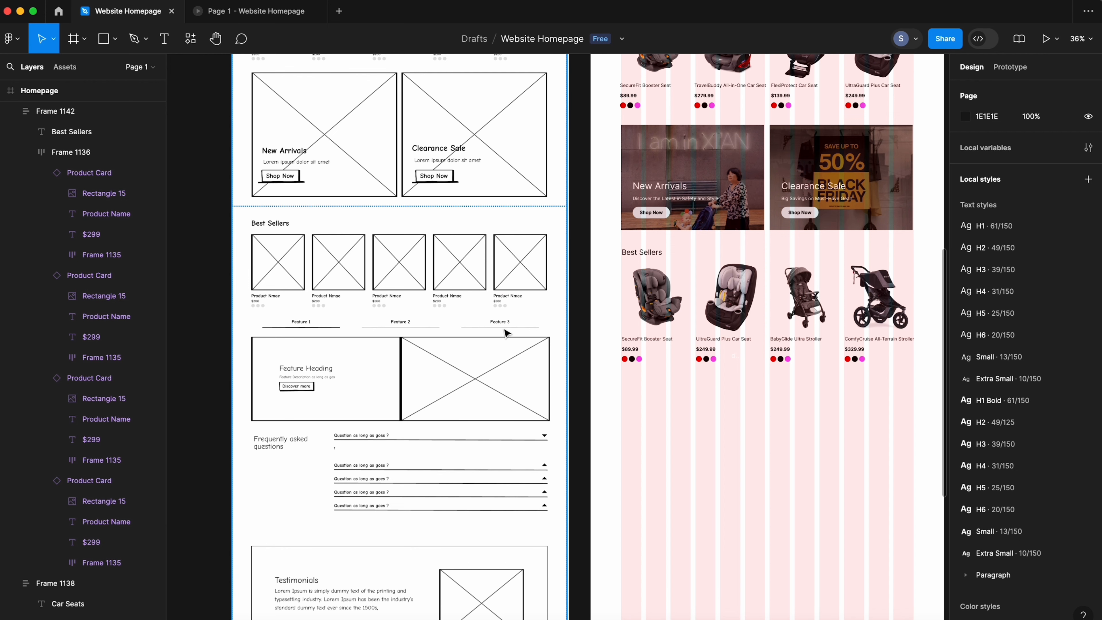
pyautogui.hscroll(2, 716, 439)
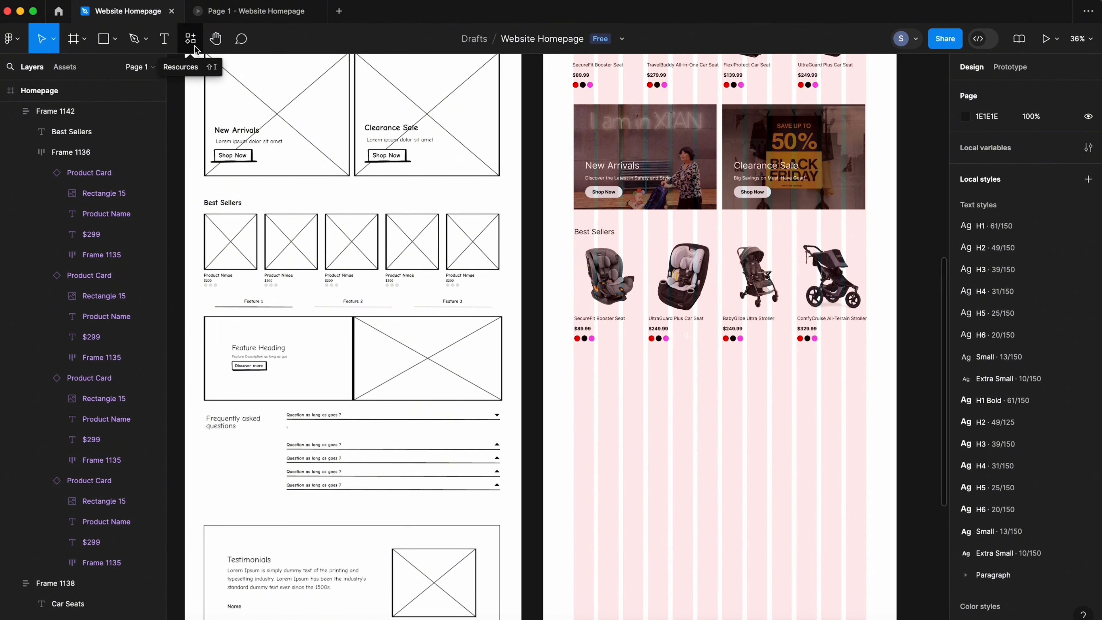
pyautogui.click(193, 44)
pyautogui.click(209, 69)
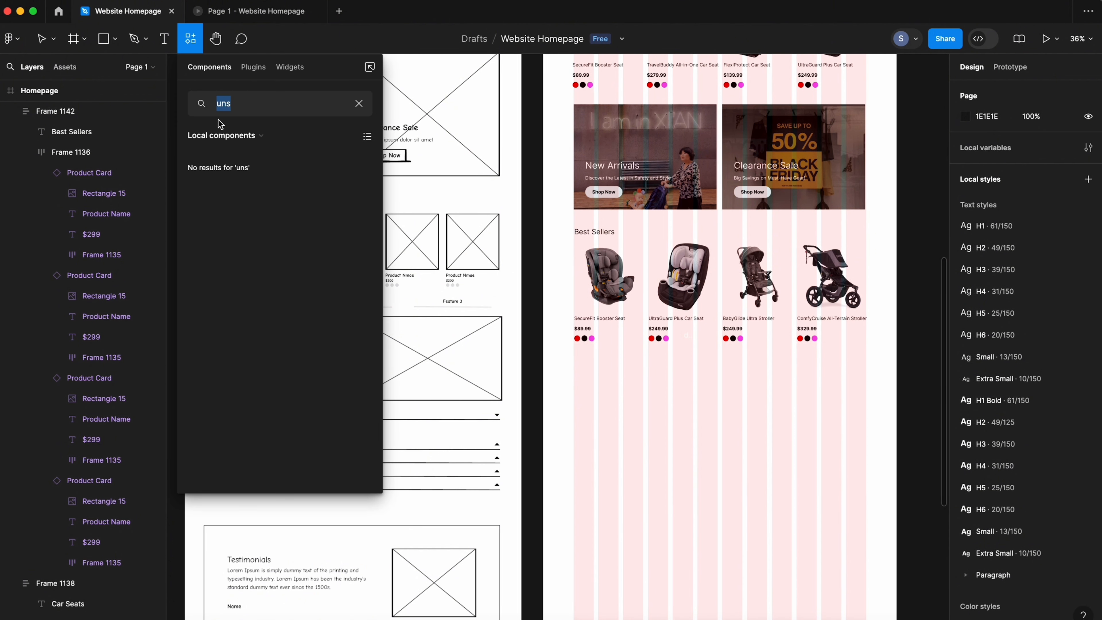
pyautogui.write('tab')
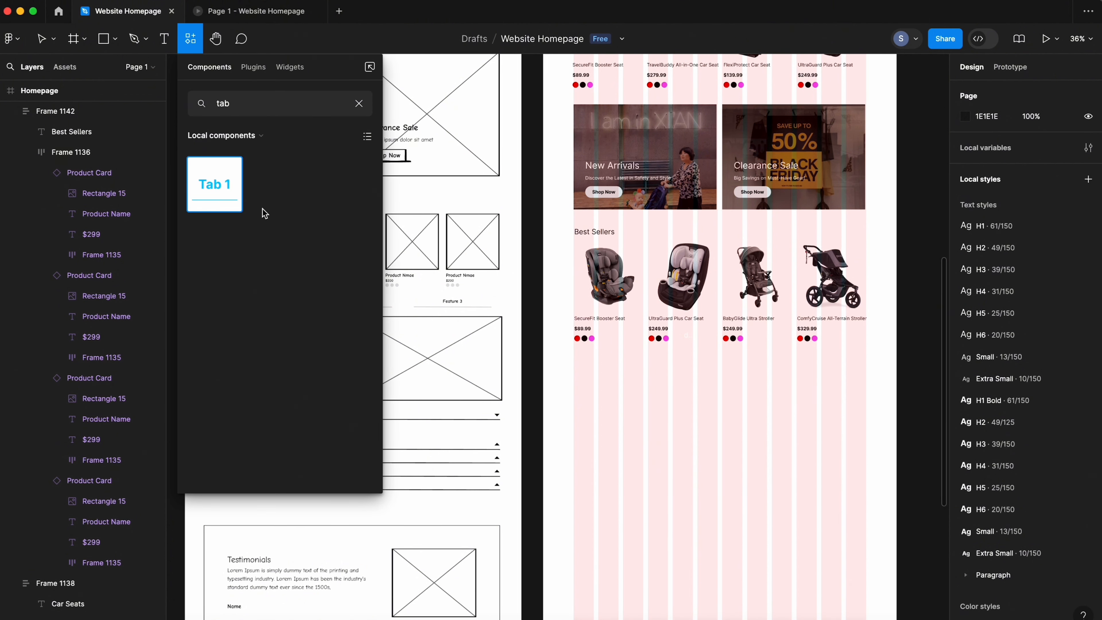
pyautogui.moveTo(214, 187); pyautogui.dragTo(647, 411)
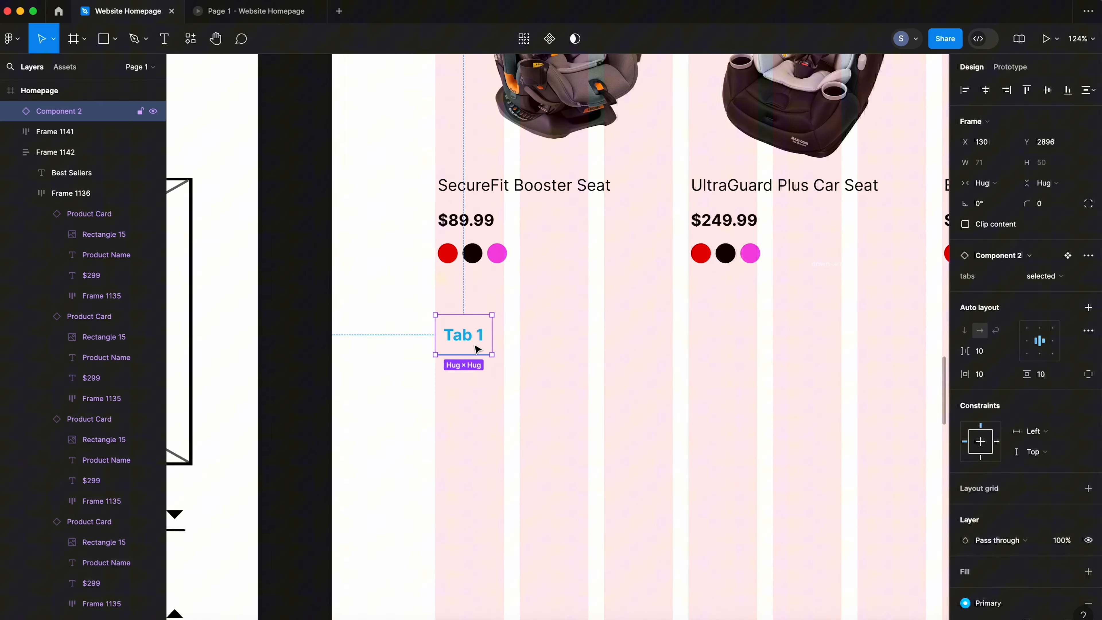
# - Duplicate the tab beside the original and switch the copy's tabs variant to default
pyautogui.moveTo(470, 345); pyautogui.dragTo(526, 340)
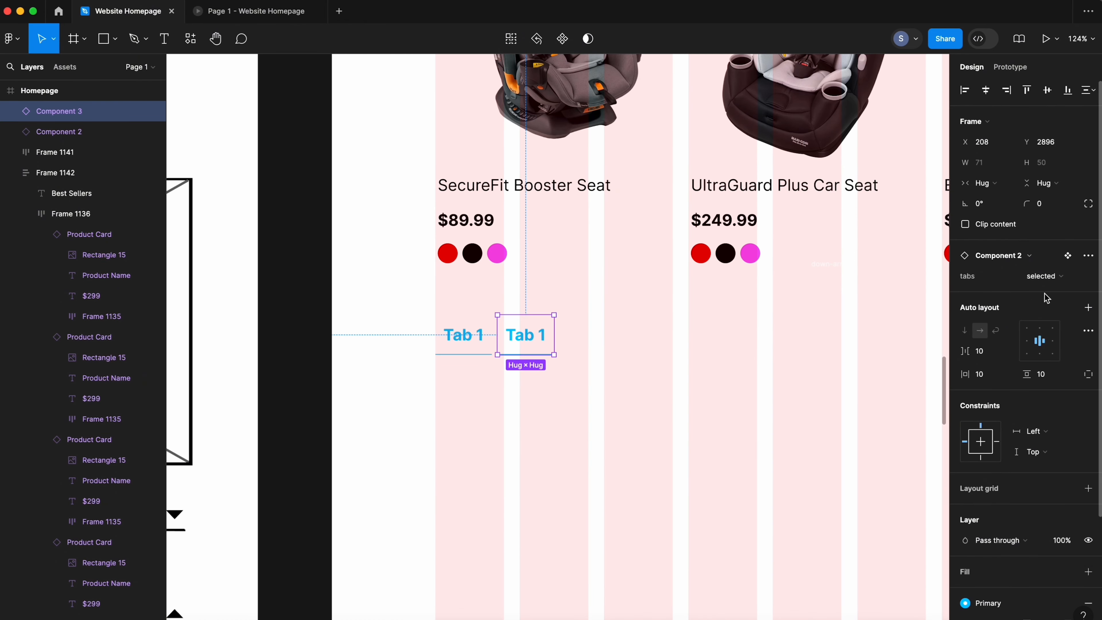
pyautogui.click(1064, 278)
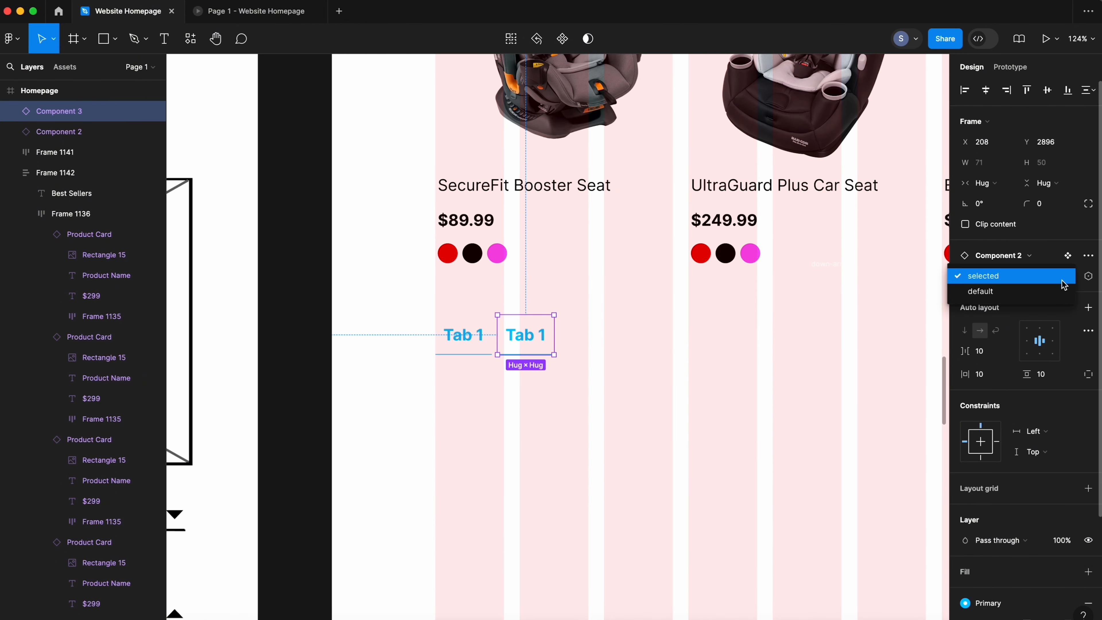
pyautogui.click(1045, 289)
pyautogui.press('Escape')
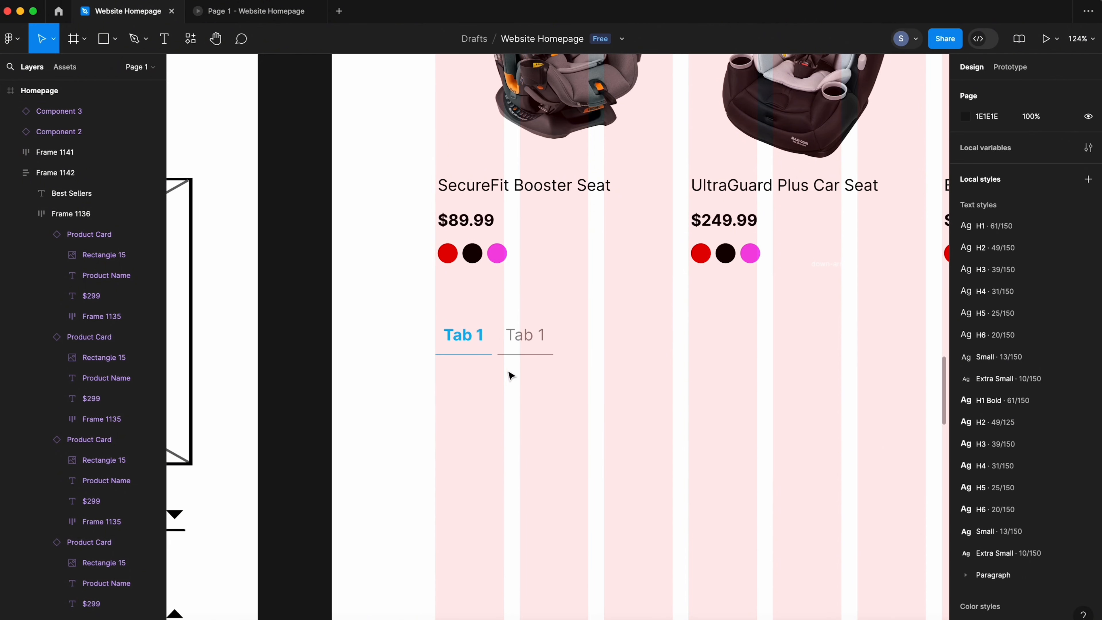
# - Wrap both tabs in a horizontal auto layout frame and duplicate the default tab to make a third one
pyautogui.moveTo(431, 325); pyautogui.dragTo(598, 383)
pyautogui.hotkey('shift', 'a')
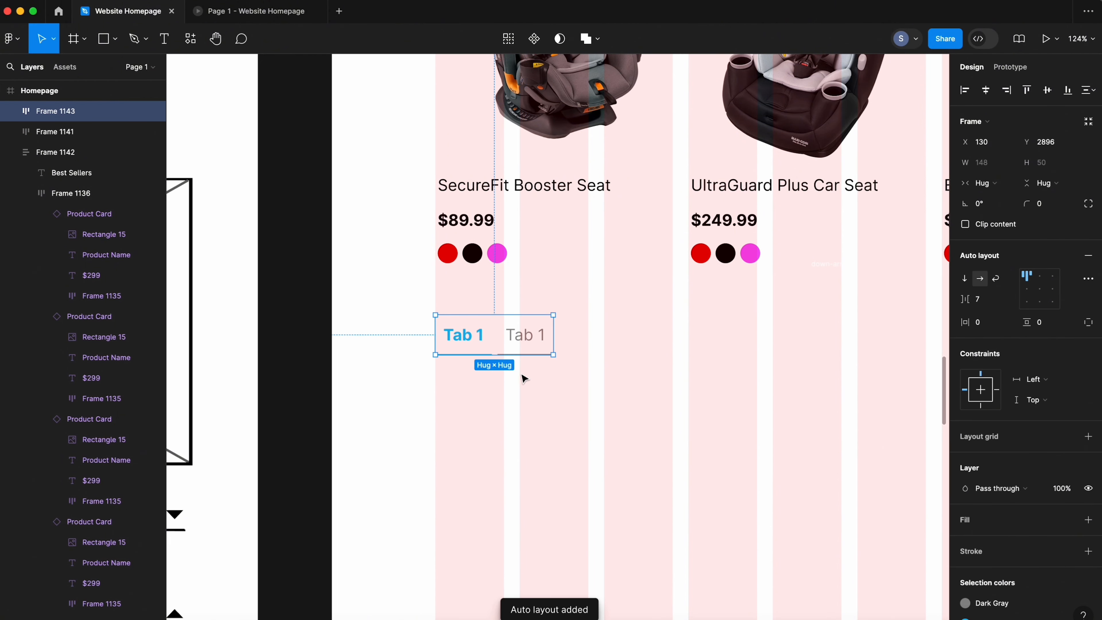
pyautogui.click(542, 350)
pyautogui.press('super+d')
pyautogui.click(602, 375)
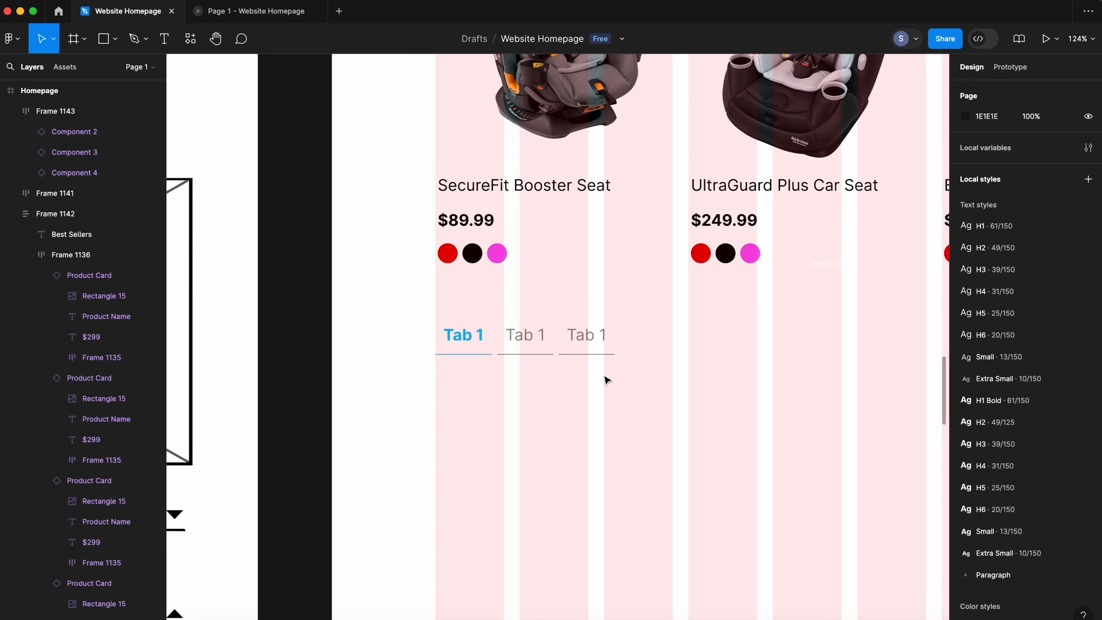
pyautogui.moveTo(654, 347); pyautogui.dragTo(439, 395)
pyautogui.click(498, 407)
pyautogui.moveTo(429, 341); pyautogui.dragTo(641, 385)
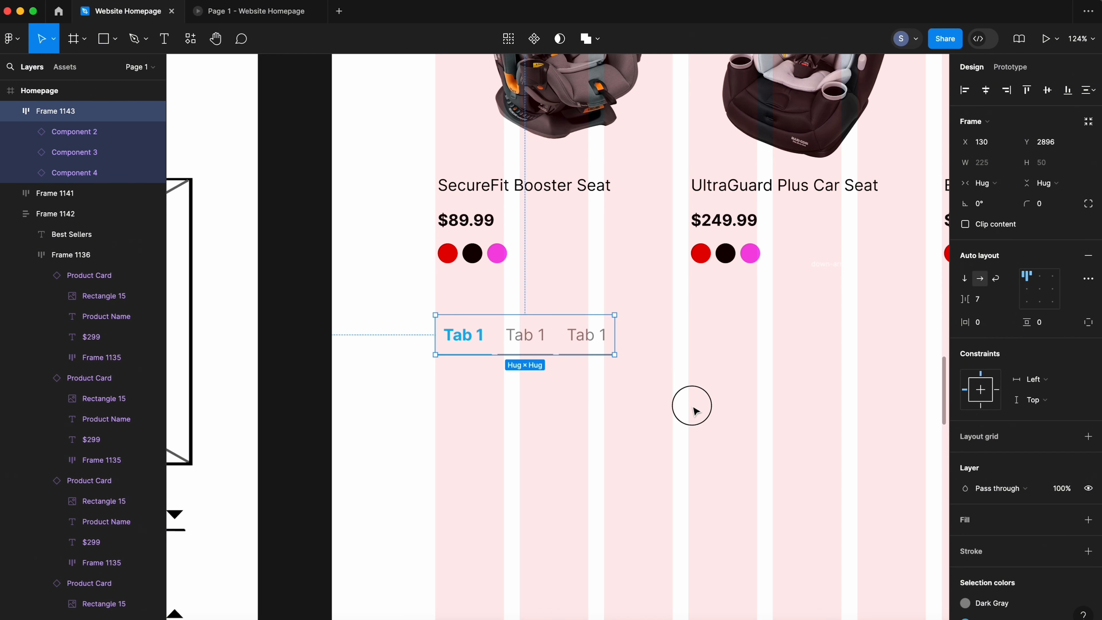
pyautogui.click(692, 406)
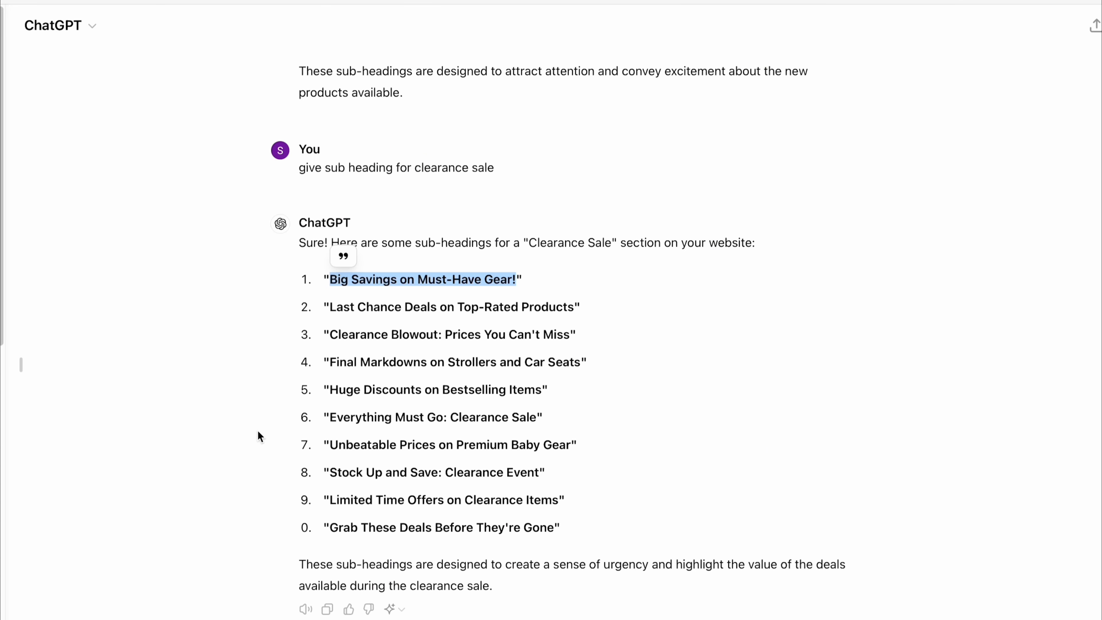
# - Switch to ChatGPT and review the prompt and the suggested headings, sub-headings and descriptions for the three feature tabs
pyautogui.scroll(-5, 258, 434)
pyautogui.scroll(-2, 302, 414)
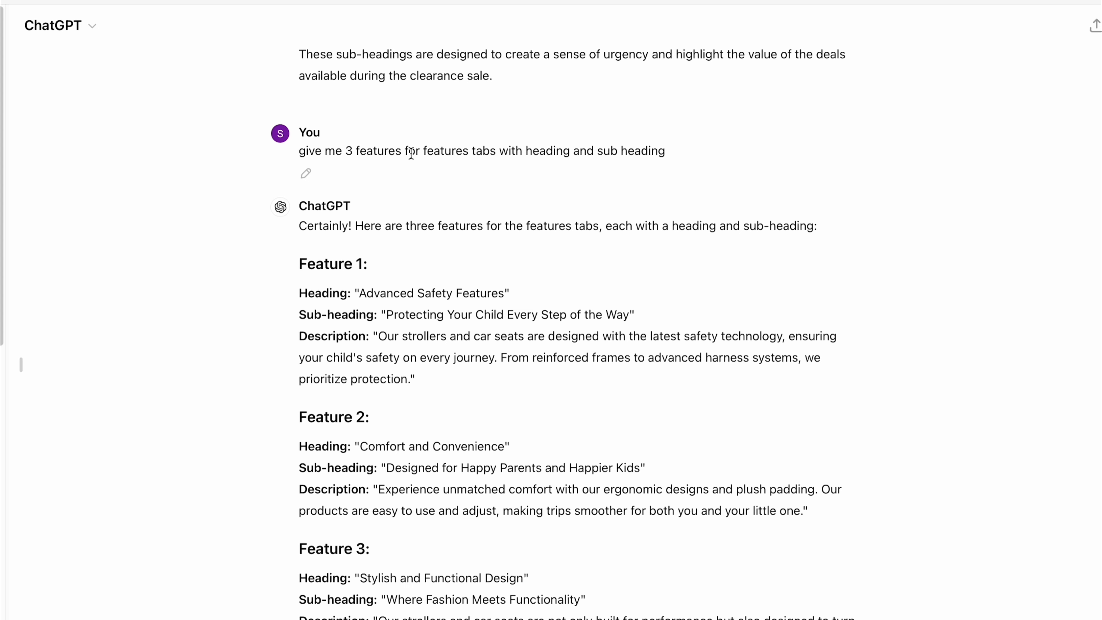
pyautogui.doubleClick(440, 148)
pyautogui.click(491, 152)
pyautogui.doubleClick(545, 151)
pyautogui.click(641, 154)
pyautogui.scroll(-2, 369, 241)
pyautogui.moveTo(300, 185); pyautogui.dragTo(542, 224)
pyautogui.click(415, 190)
# - Copy "Safety" from the Feature 1 heading in ChatGPT and use it as the first tab's label in Figma
pyautogui.click(543, 223)
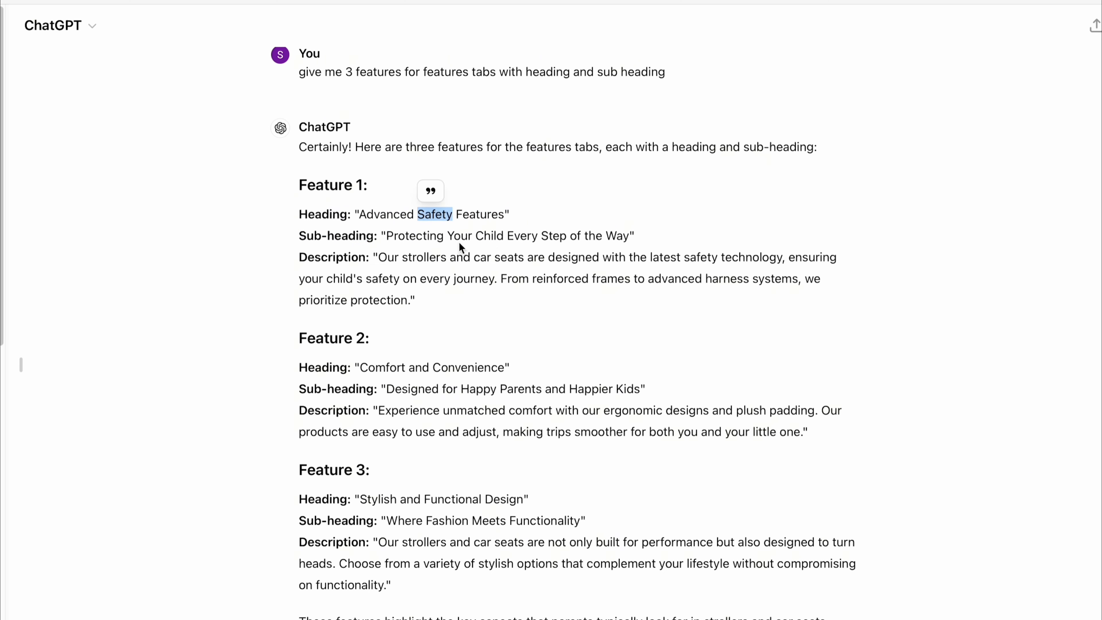
pyautogui.press('super+Tab')
pyautogui.press('super+Tab')
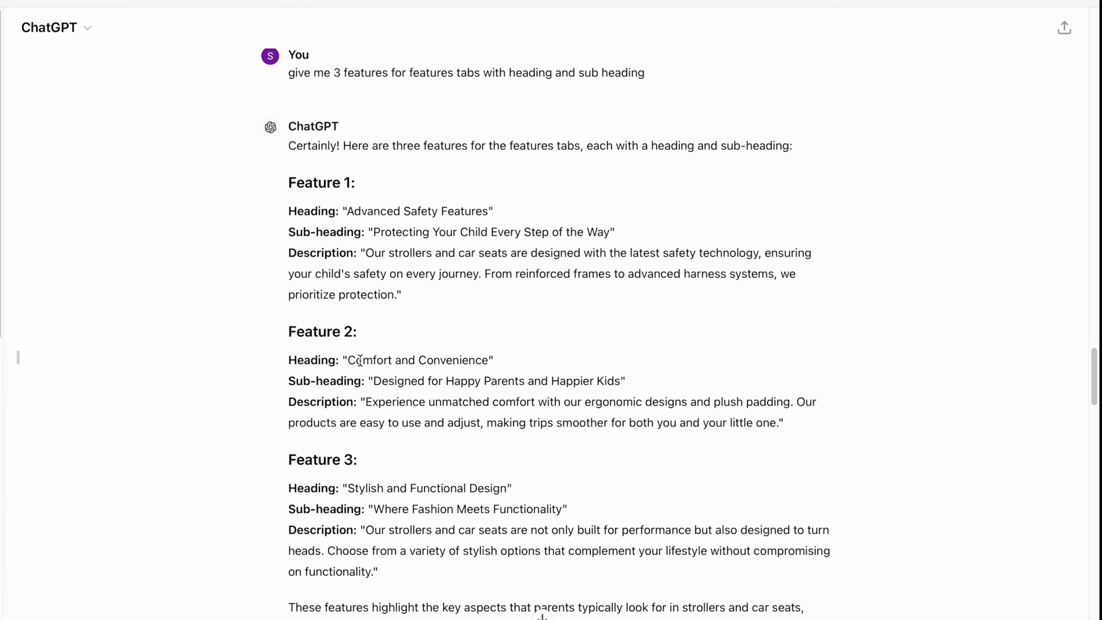
# - Copy "Comfort" from the Feature 2 heading in ChatGPT and use it as the second tab's label in Figma
pyautogui.doubleClick(473, 336)
pyautogui.doubleClick(542, 336)
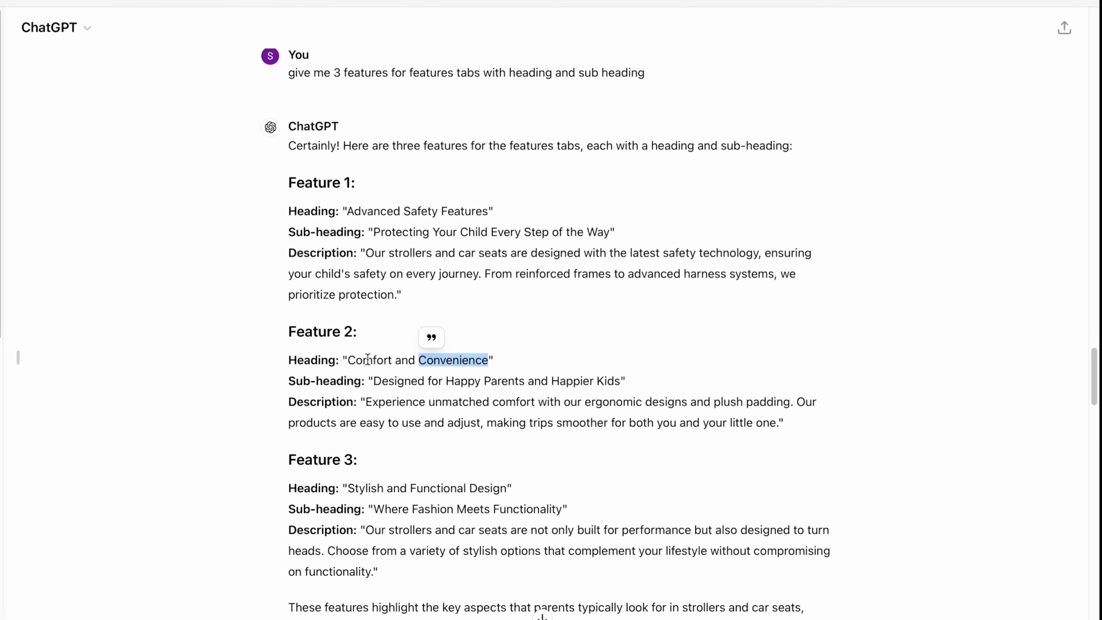
pyautogui.doubleClick(367, 360)
pyautogui.press('super+Tab')
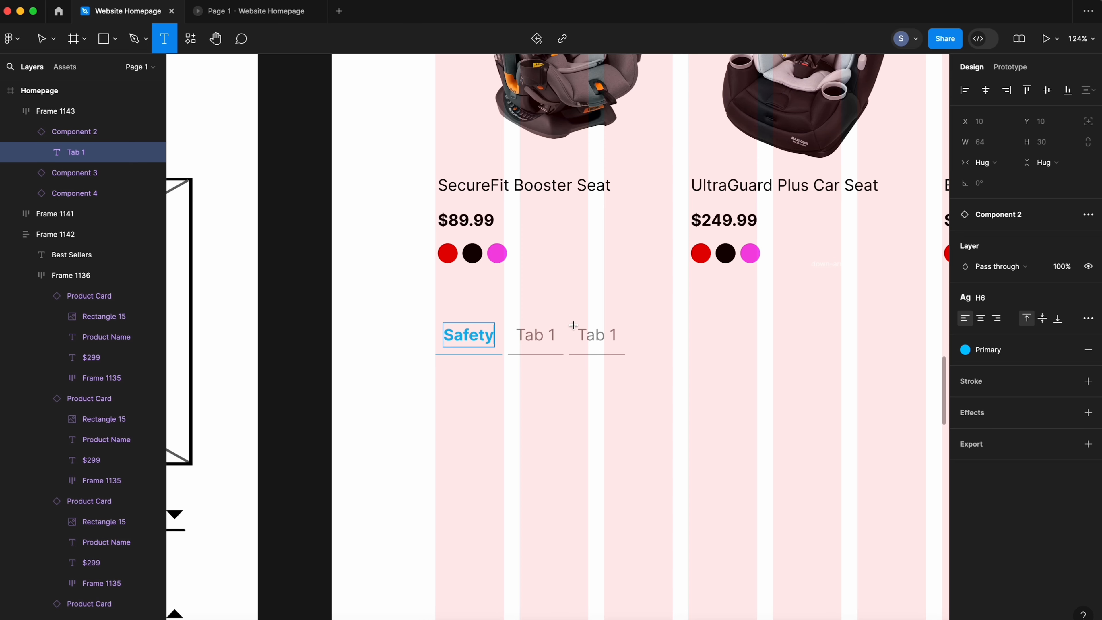
pyautogui.tripleClick(538, 333)
# - Copy "Stylish" from the Feature 3 heading in ChatGPT and use it as the third tab's label in Figma
pyautogui.press('super+Tab')
pyautogui.doubleClick(484, 447)
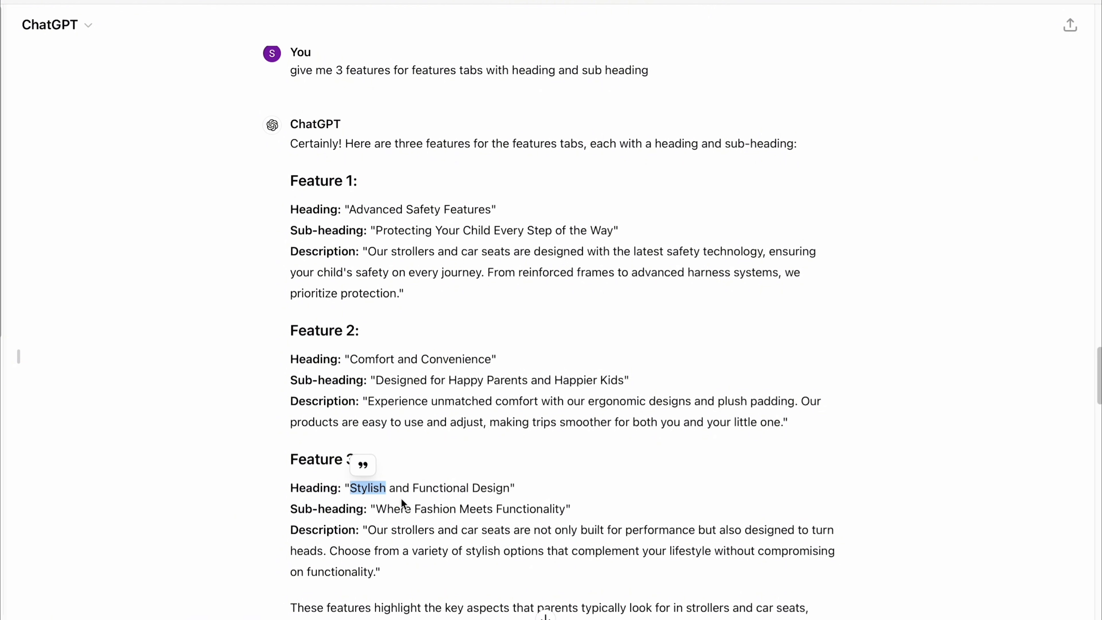
pyautogui.press('super+c')
pyautogui.press('super+Tab')
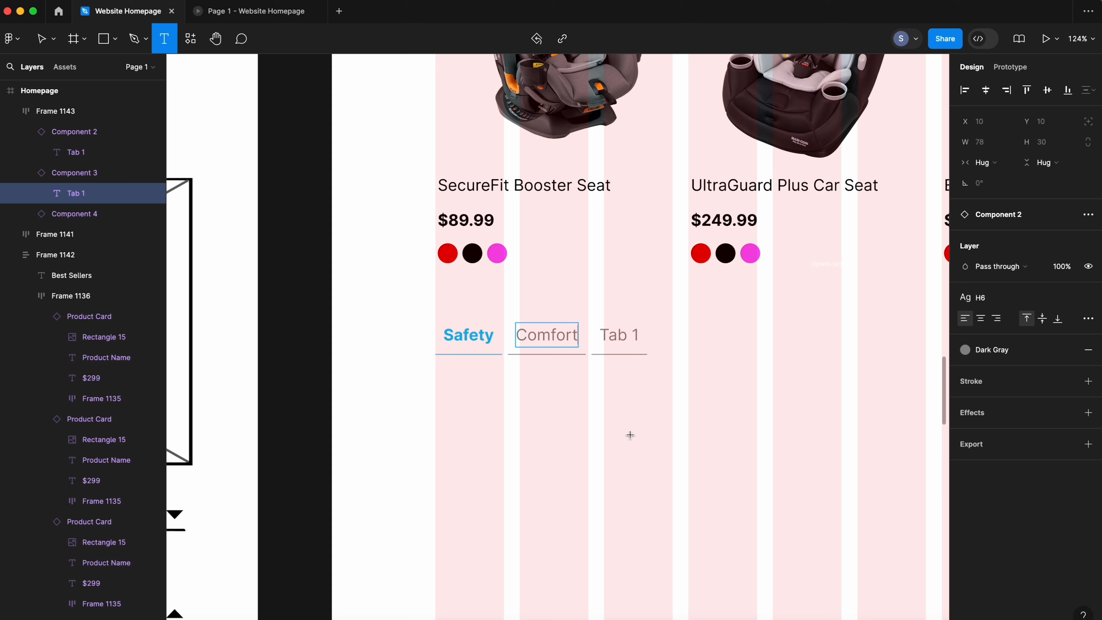
pyautogui.tripleClick(614, 344)
pyautogui.press('super+v')
pyautogui.click(603, 404)
# - Widen the frame holding the three tabs to 1248 so it spans the full column grid
pyautogui.scroll(-5, 603, 408)
pyautogui.moveTo(599, 417); pyautogui.dragTo(487, 384)
pyautogui.click(506, 331)
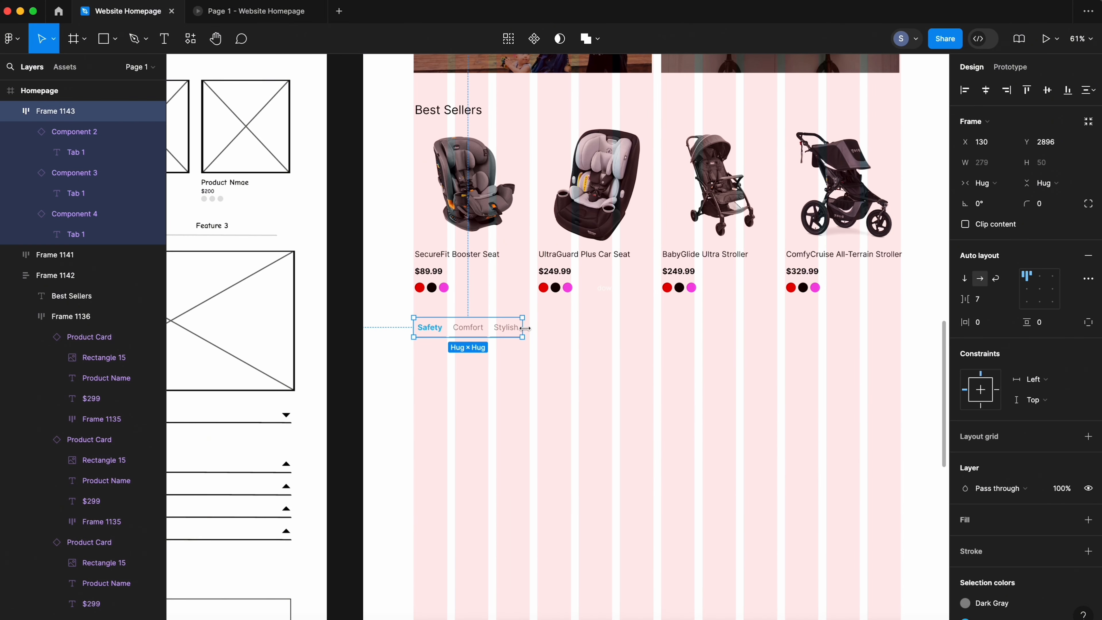
pyautogui.moveTo(525, 326); pyautogui.dragTo(899, 327)
pyautogui.click(512, 365)
pyautogui.click(508, 331)
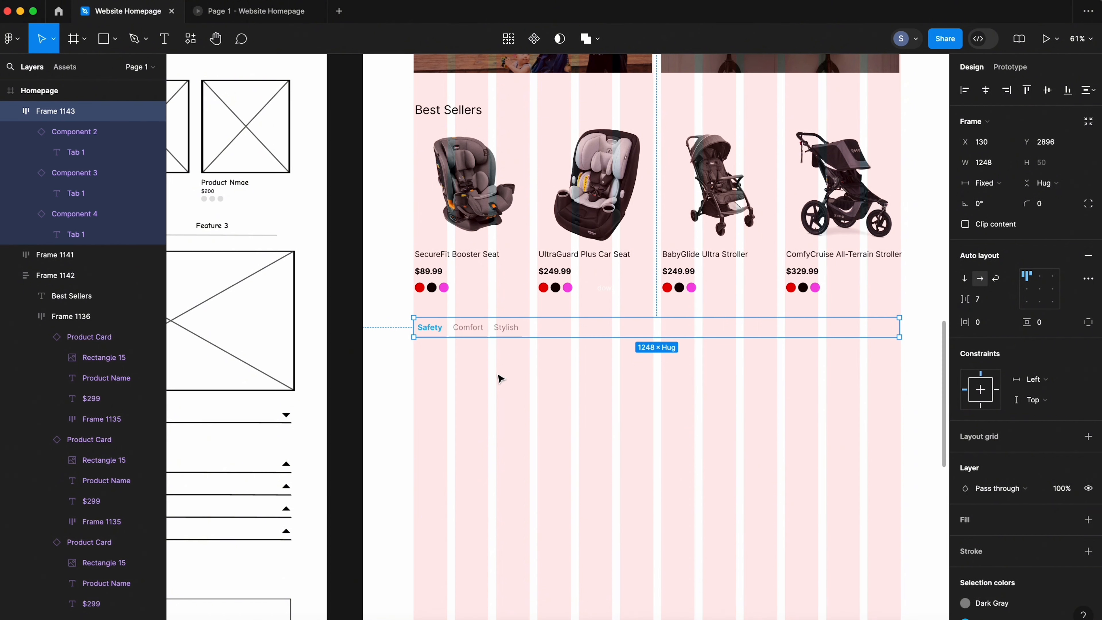
# - Rename the frame holding the three tabs as "tabs"
pyautogui.doubleClick(55, 111)
pyautogui.write('tabs')
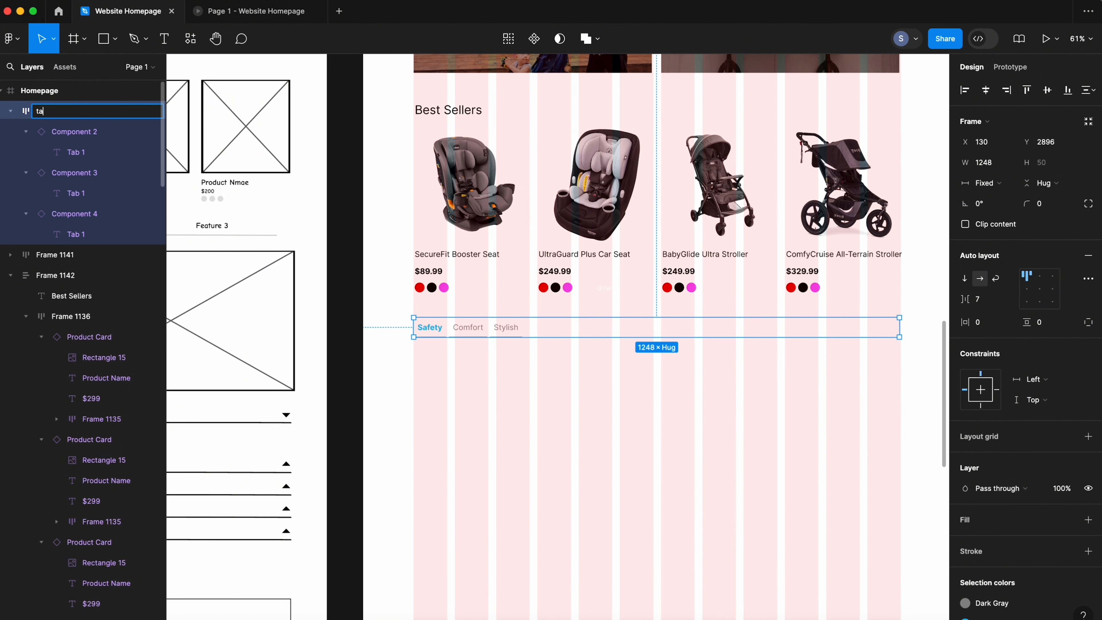
pyautogui.press('Return')
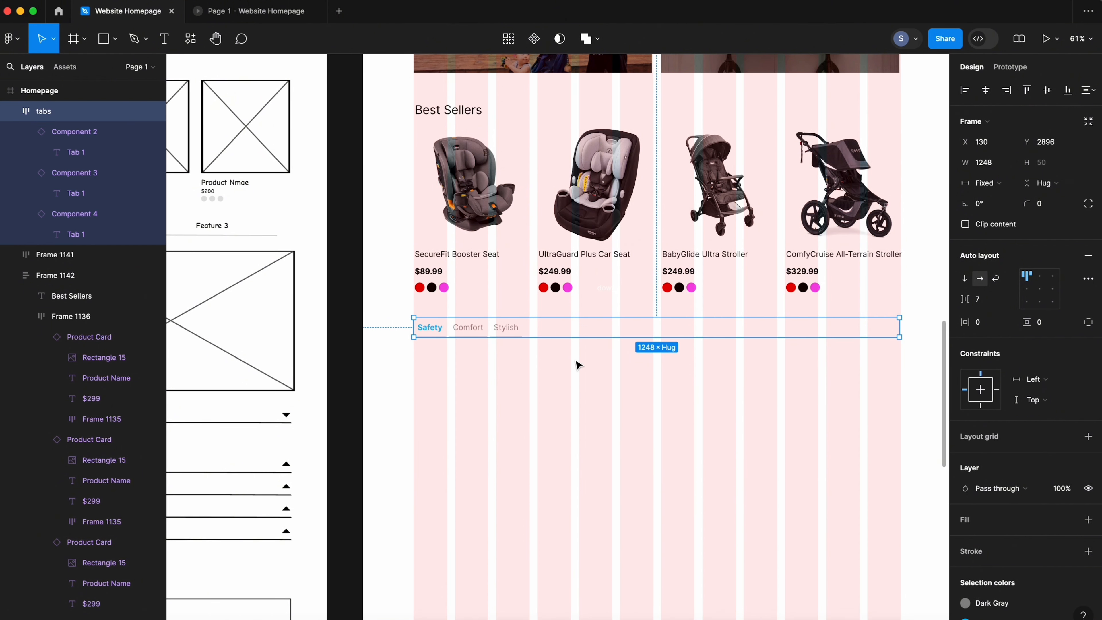
# - Set the width of all three tabs inside the tabs frame to Fill container
pyautogui.press('Return')
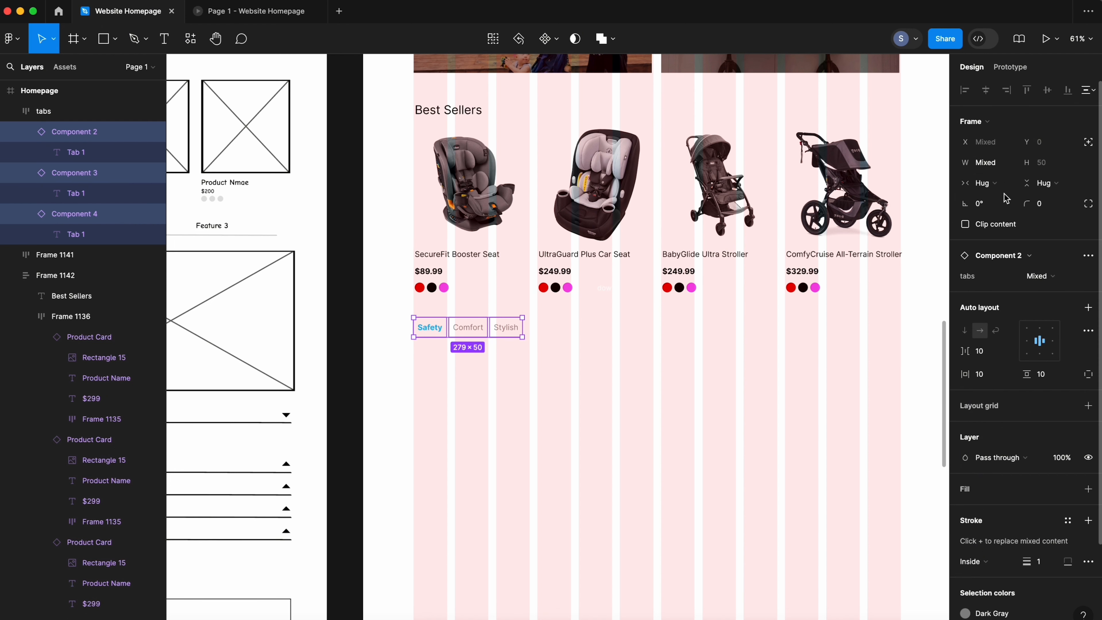
pyautogui.click(1008, 184)
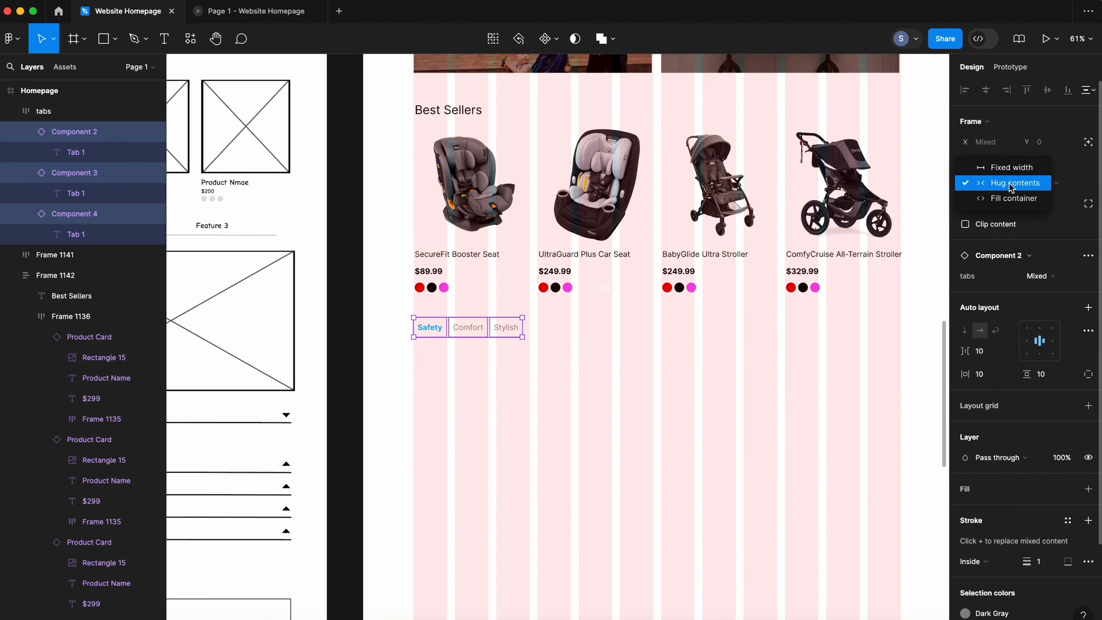
pyautogui.click(1014, 200)
pyautogui.click(763, 433)
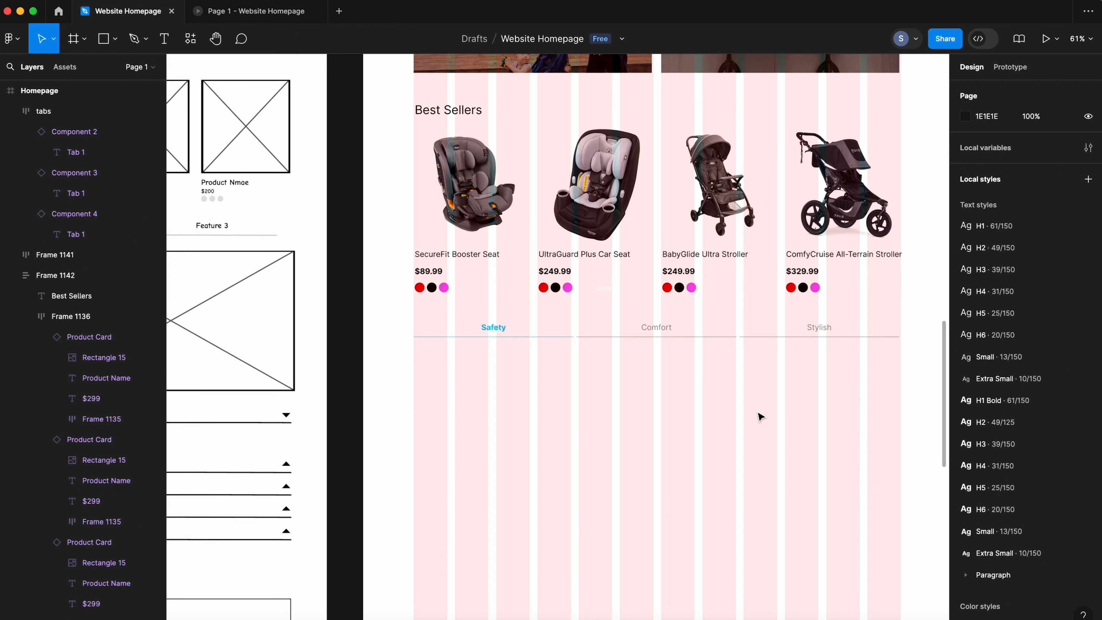
# - Wrap the hero's blue "Safety Meets Style" text block and the stroller image together in a horizontal auto layout frame
pyautogui.hscroll(-10, 760, 417)
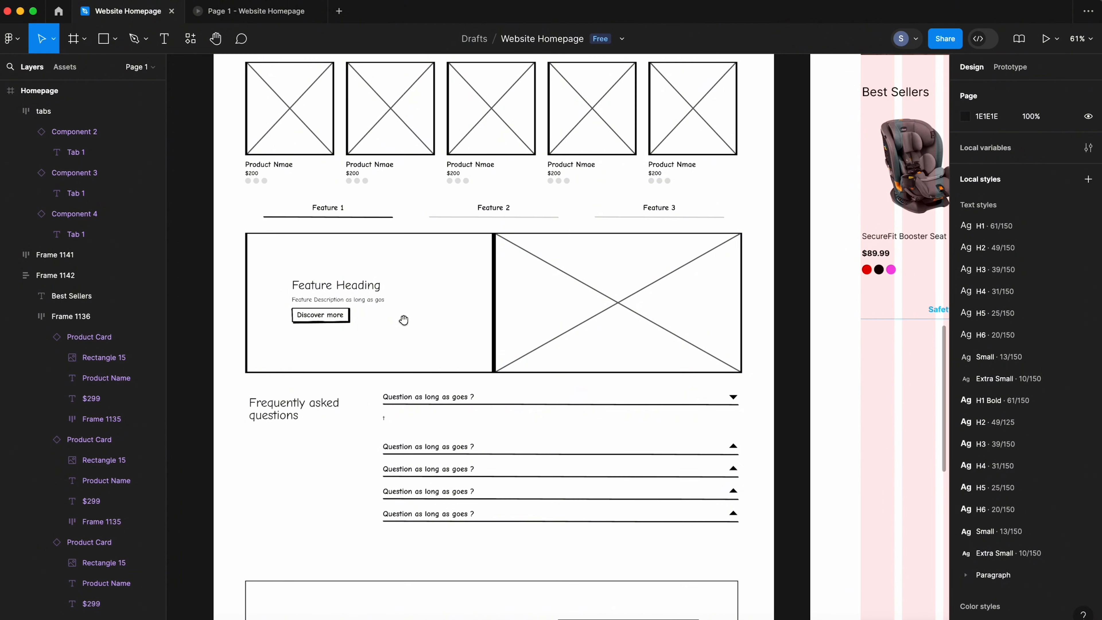
pyautogui.moveTo(365, 309); pyautogui.dragTo(341, 328)
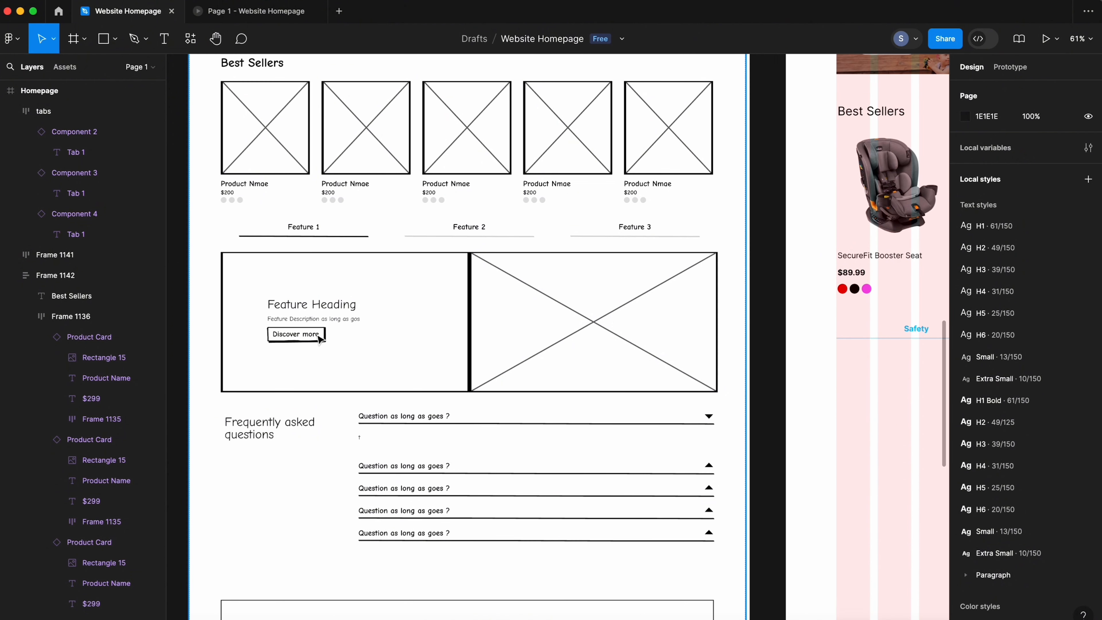
pyautogui.scroll(-5, 400, 503)
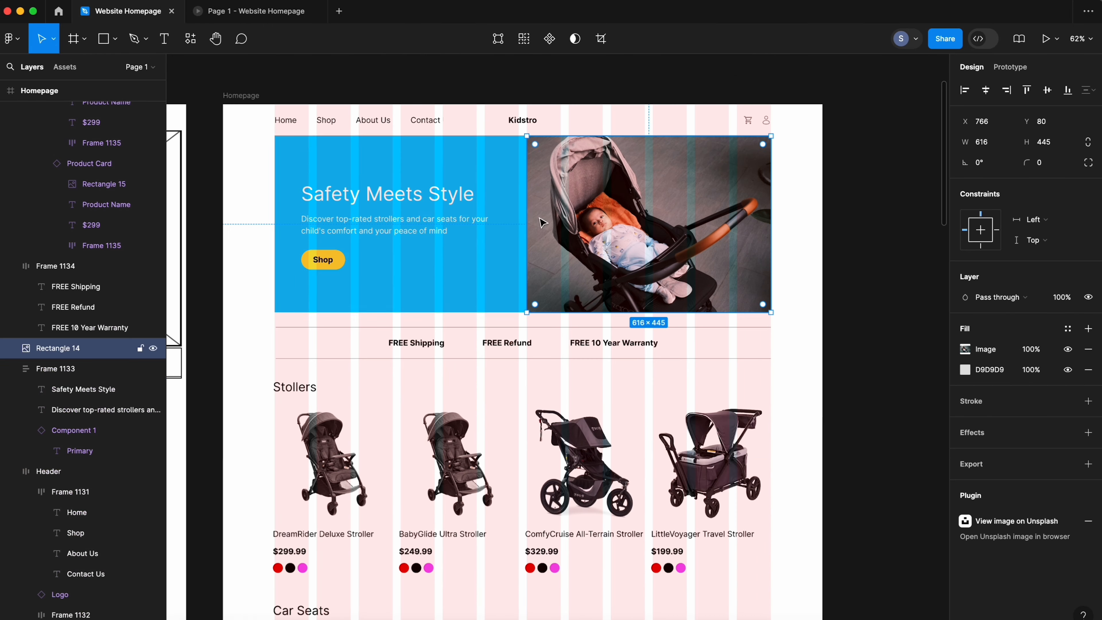
pyautogui.click(477, 278)
pyautogui.click(596, 247)
pyautogui.click(423, 234)
pyautogui.click(575, 238)
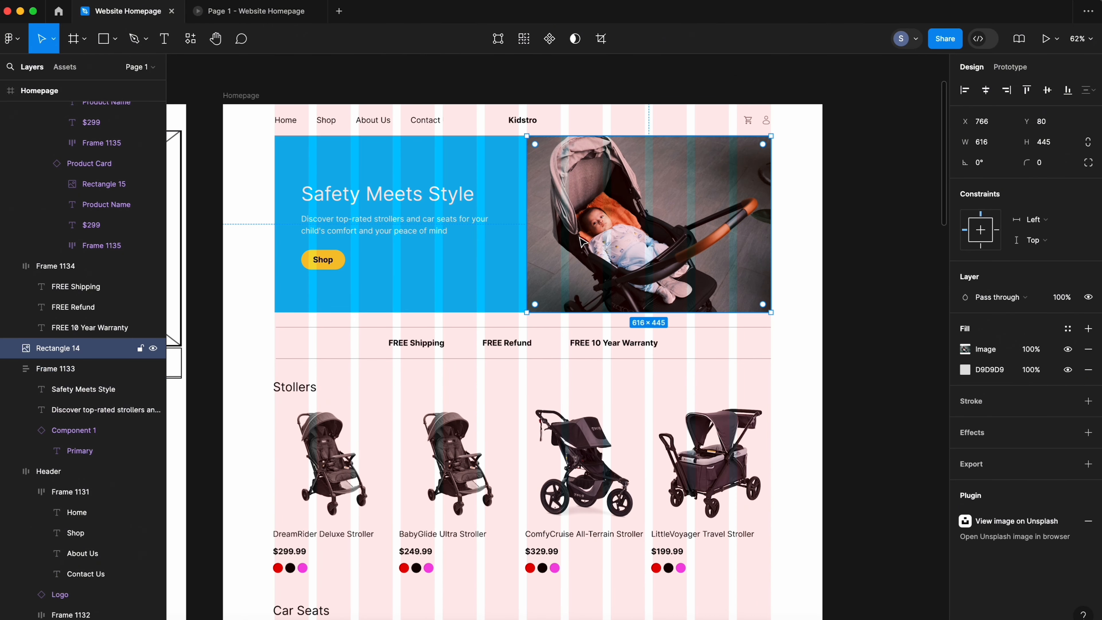
pyautogui.click(403, 226)
pyautogui.moveTo(245, 190); pyautogui.dragTo(325, 243)
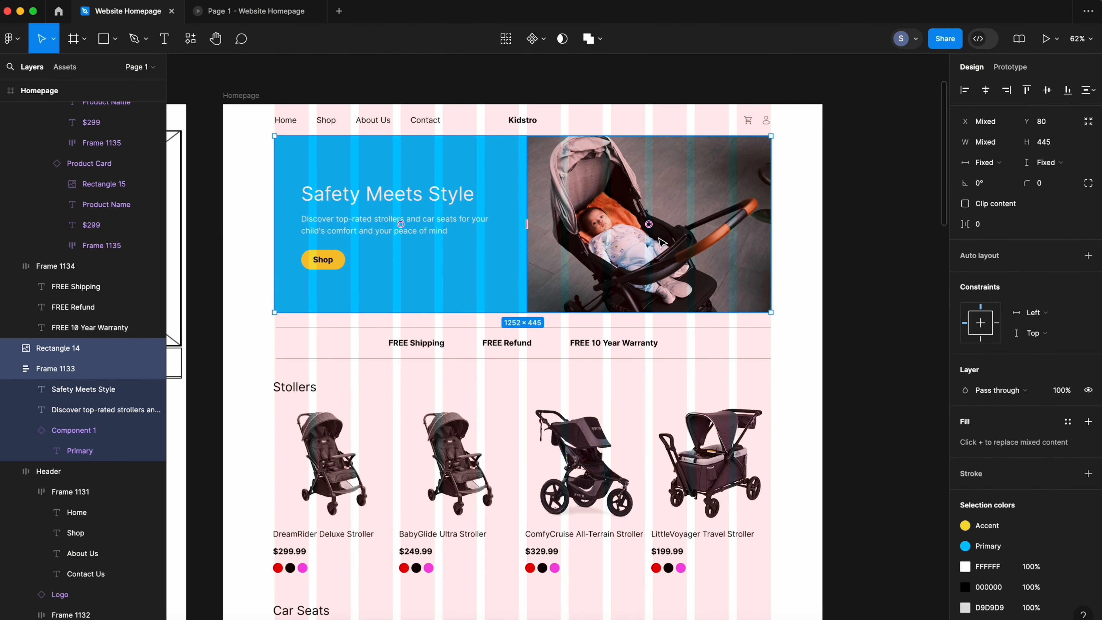
pyautogui.hotkey('shift', 'a')
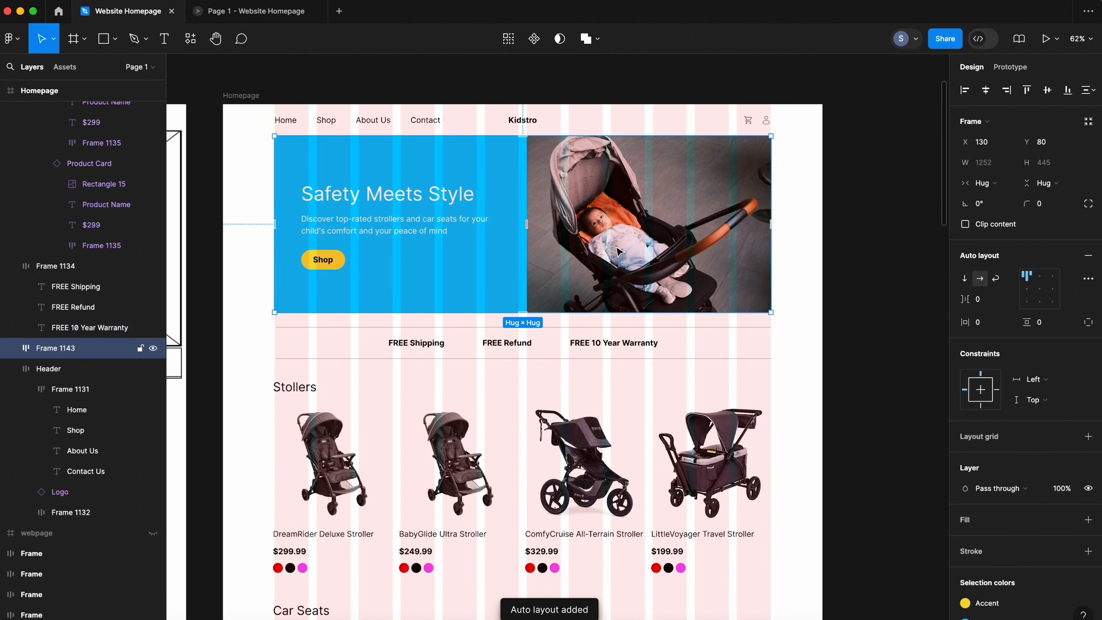
# - Duplicate the hero frame and place the copy directly beneath the Safety, Comfort and Stylish tabs
pyautogui.scroll(-10, 609, 248)
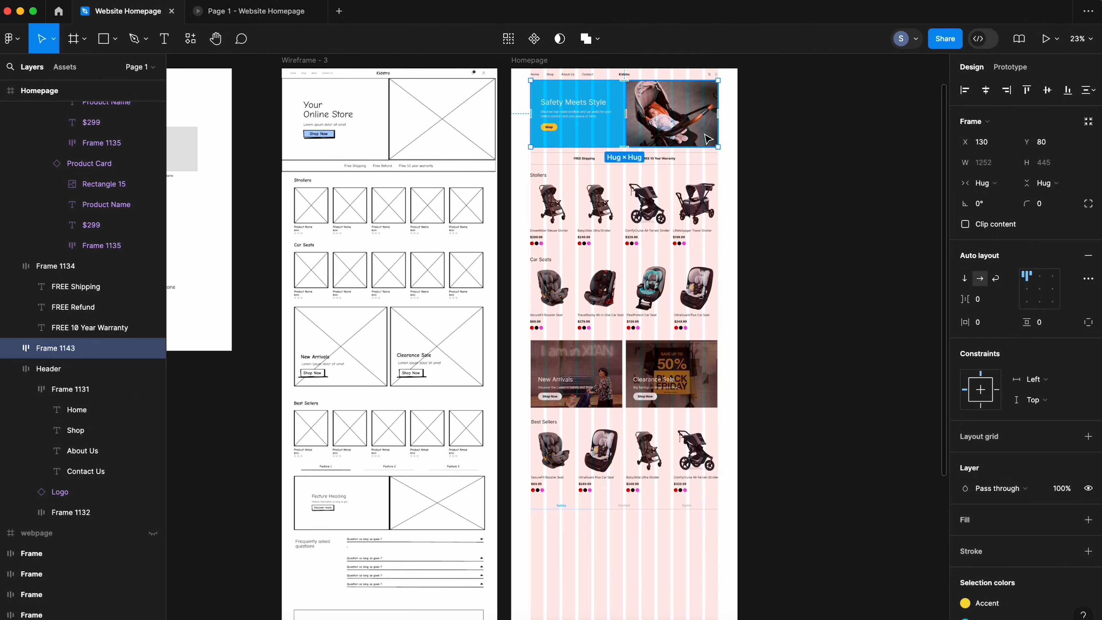
pyautogui.press('super+d')
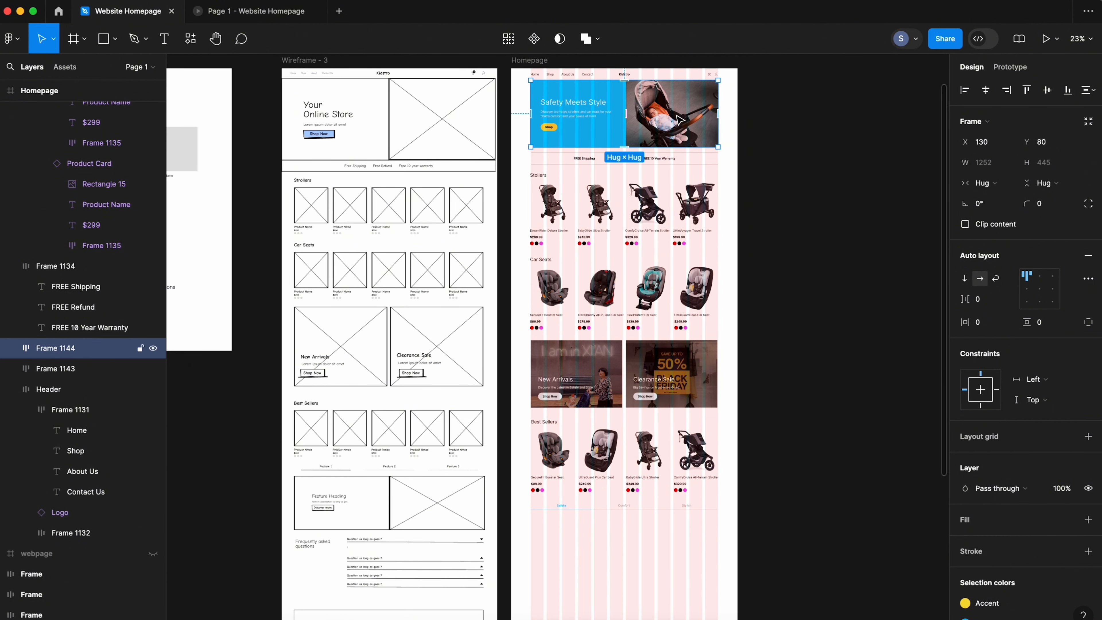
pyautogui.moveTo(669, 109); pyautogui.dragTo(669, 556)
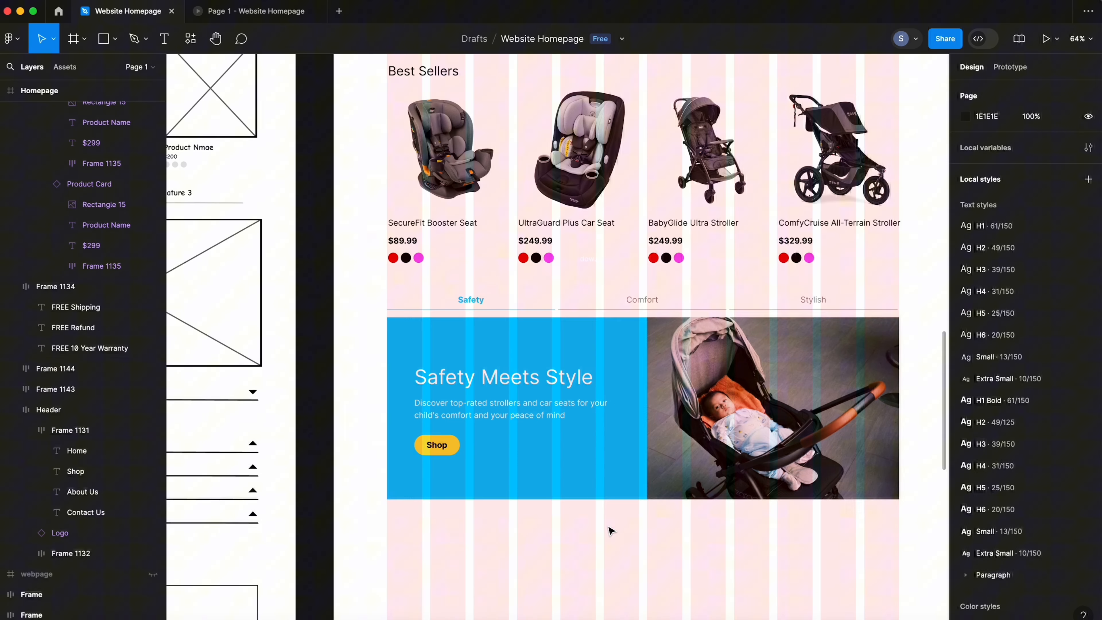
# - Set the fill of the text block in the duplicated banner to the Secondary colour
pyautogui.click(612, 357)
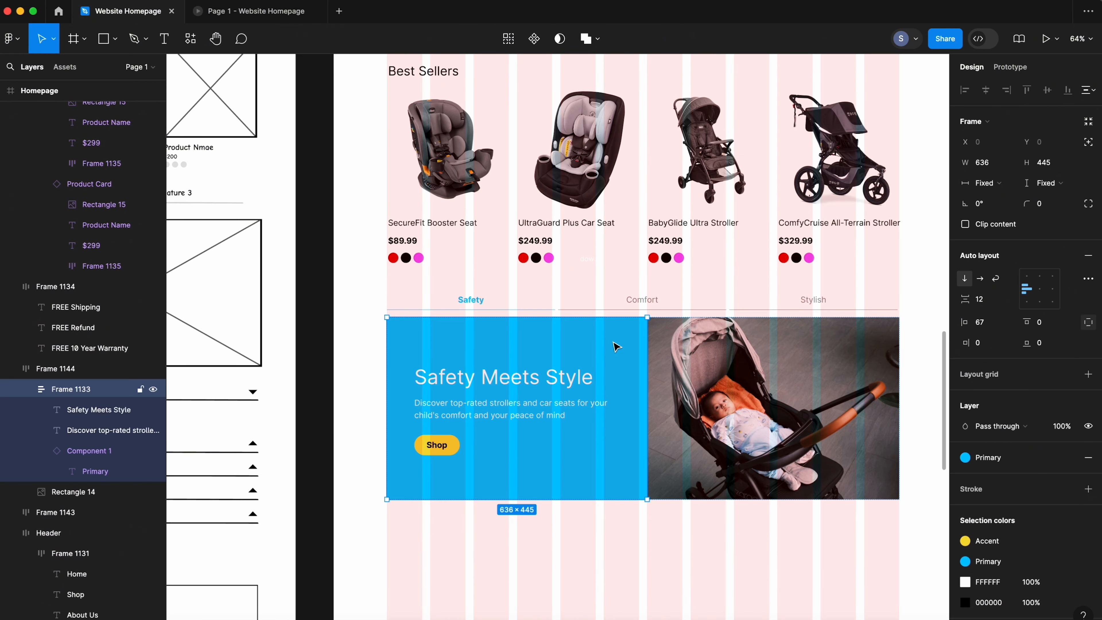
pyautogui.click(964, 458)
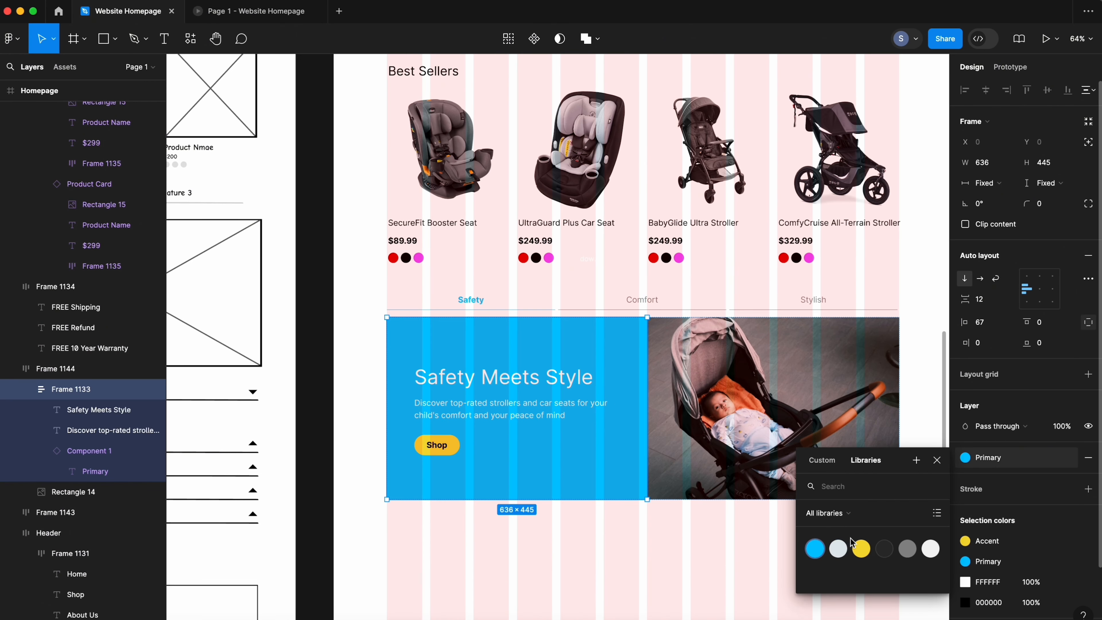
pyautogui.click(837, 548)
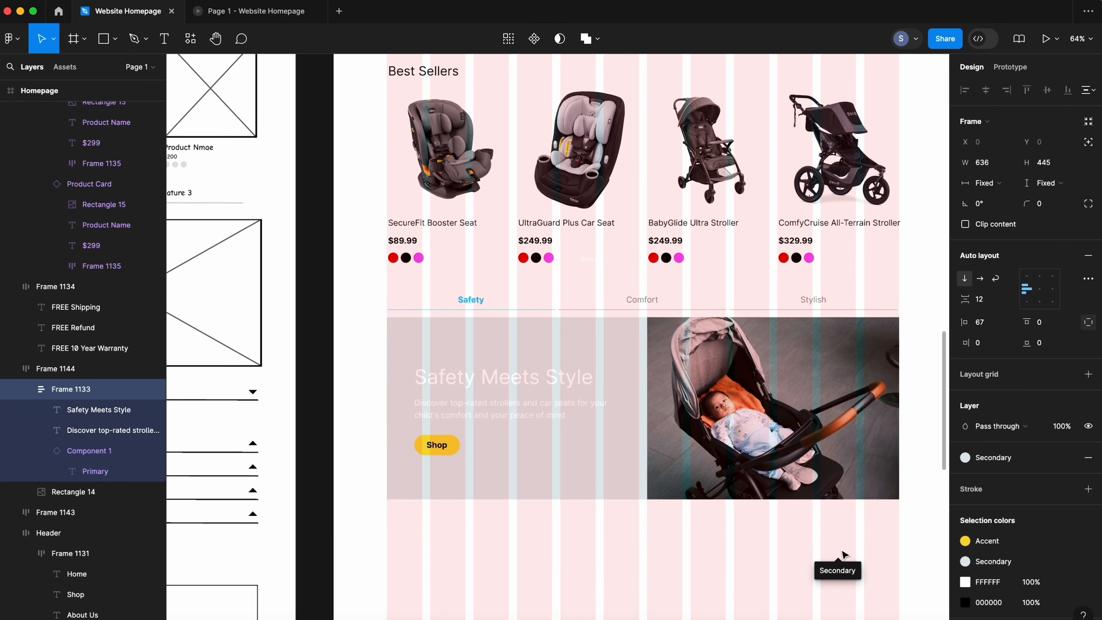
# - Apply the Black colour style to the heading and description text in the duplicated banner
pyautogui.click(484, 374)
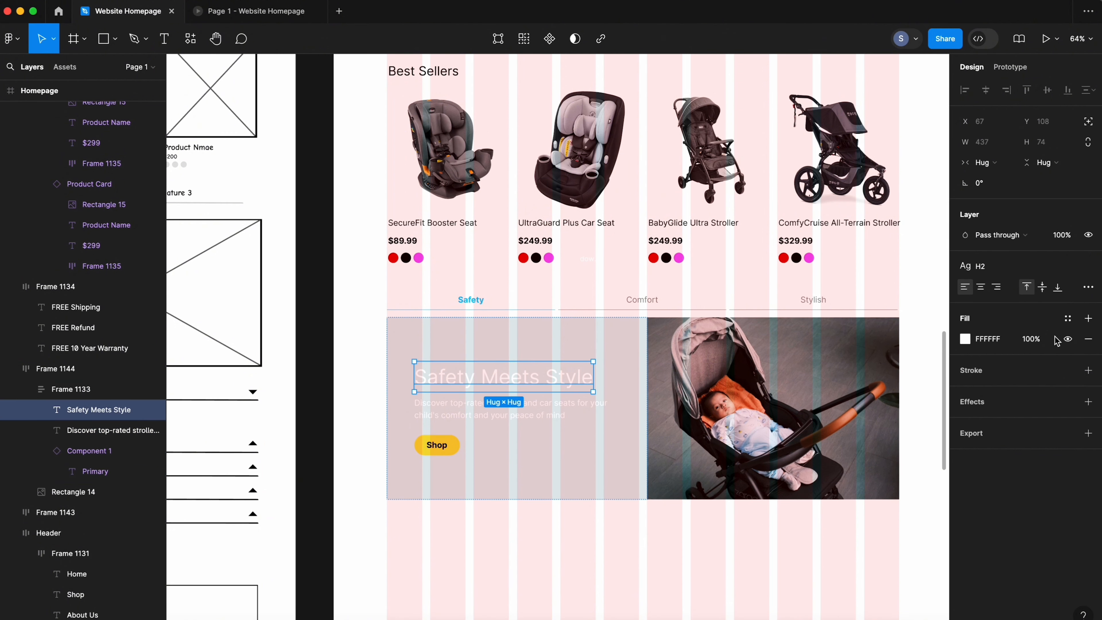
pyautogui.click(1067, 318)
pyautogui.click(877, 407)
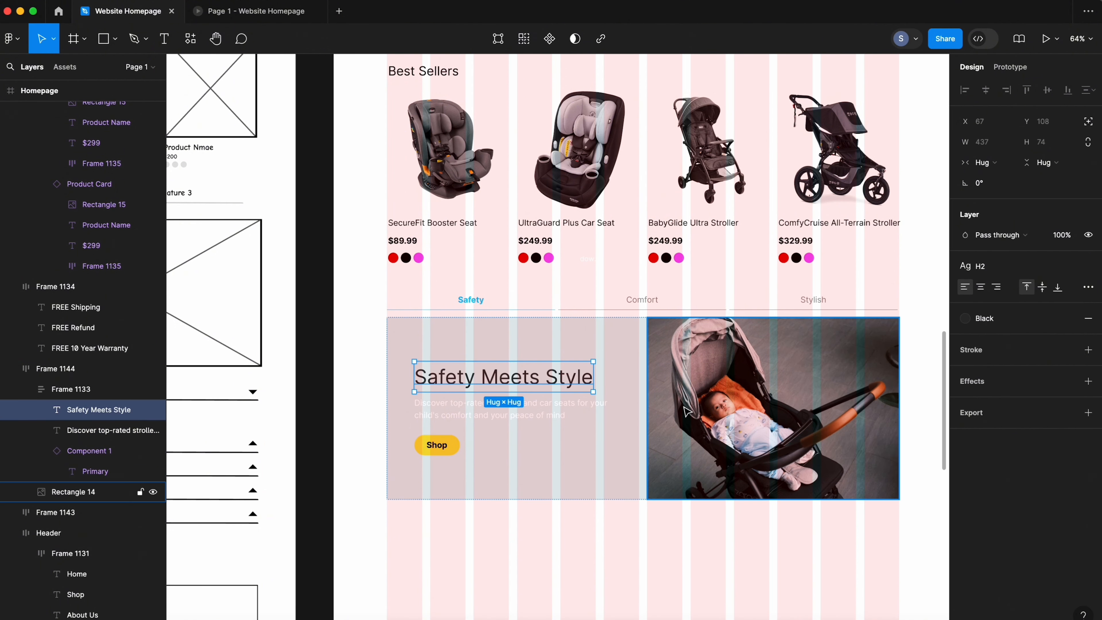
pyautogui.click(519, 408)
pyautogui.click(1068, 318)
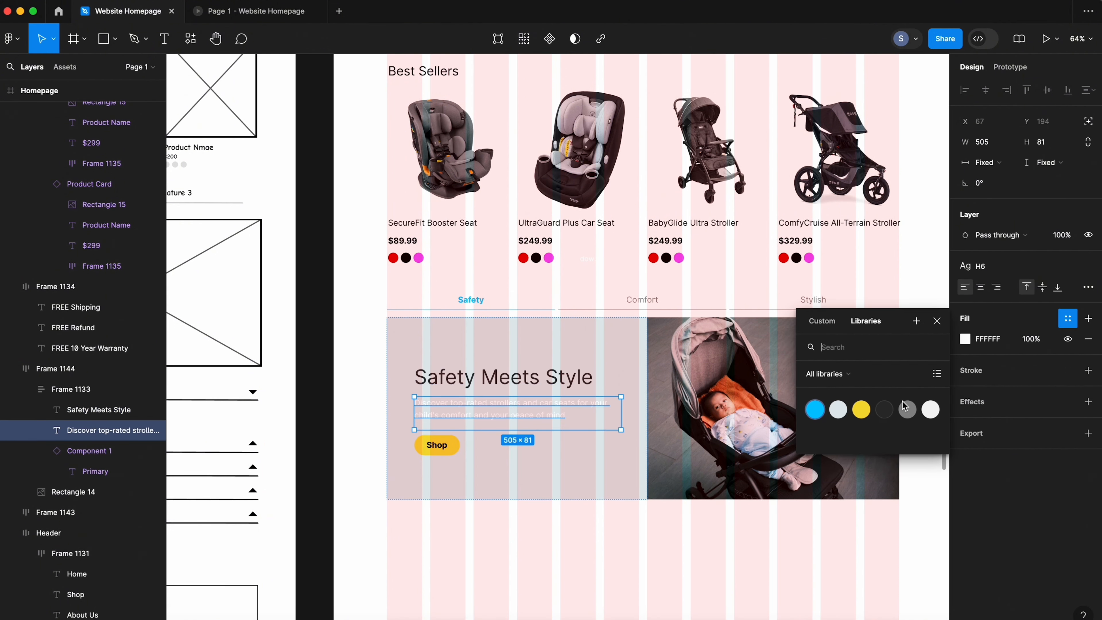
pyautogui.click(884, 409)
# - Change the duplicated banner's Shop button to the secondary variant and check the section in the prototype preview
pyautogui.click(436, 445)
pyautogui.scroll(3, 620, 480)
pyautogui.click(1064, 277)
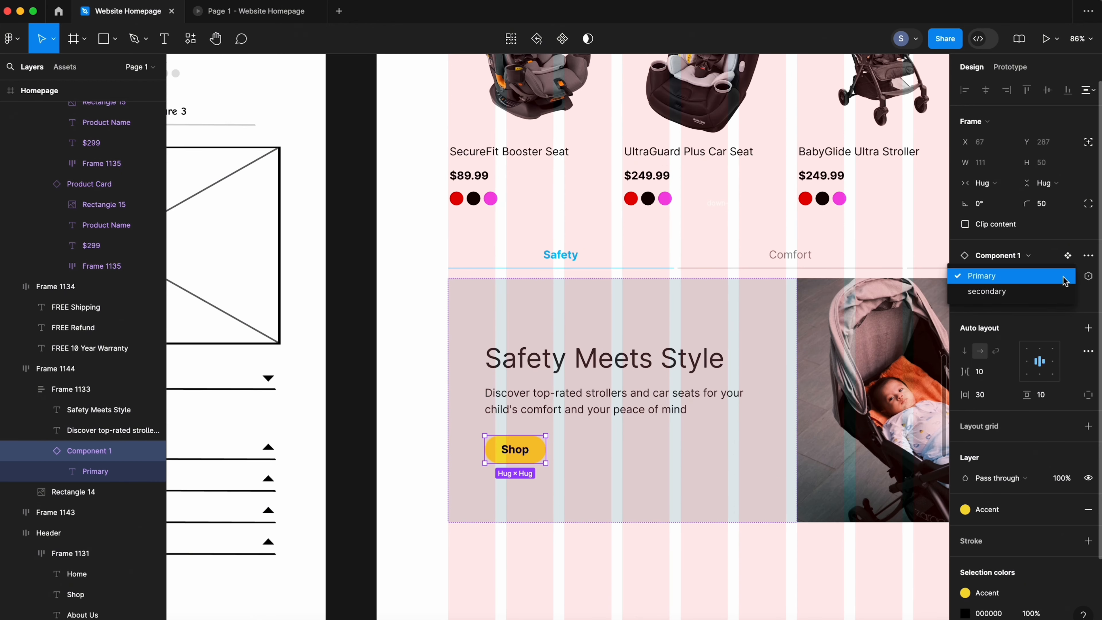
pyautogui.click(1045, 291)
pyautogui.click(595, 576)
pyautogui.scroll(-5, 419, 372)
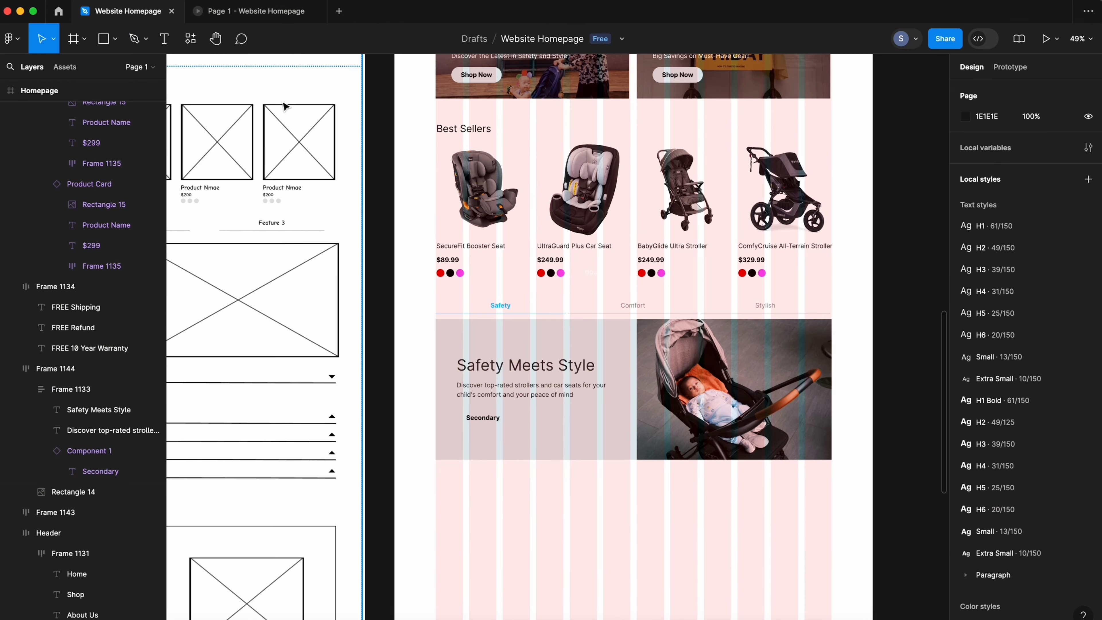
pyautogui.click(256, 11)
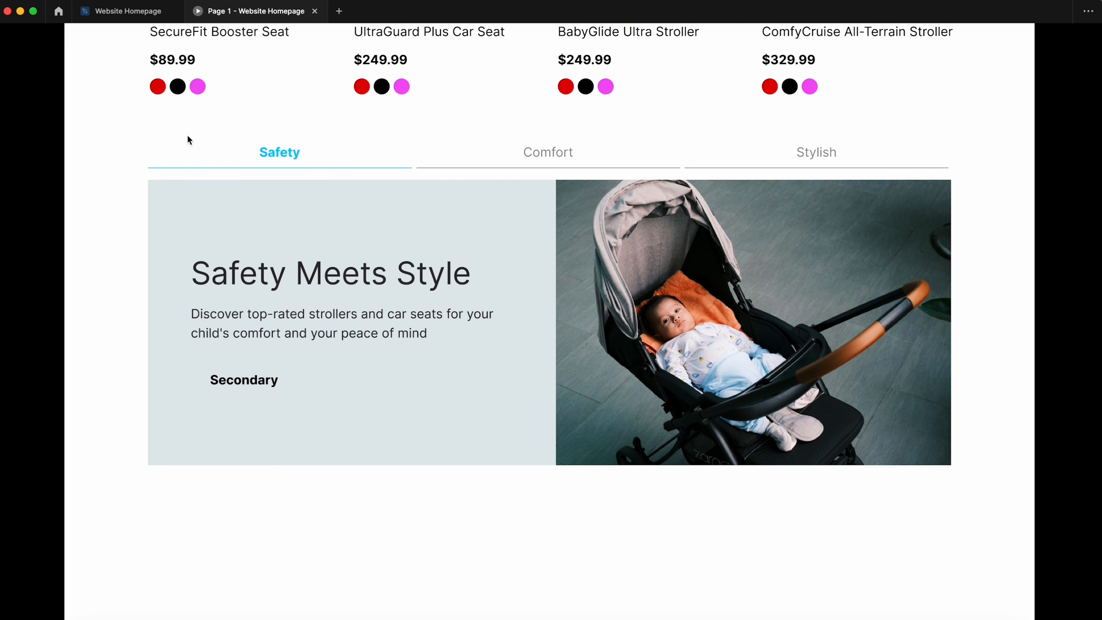
pyautogui.click(128, 11)
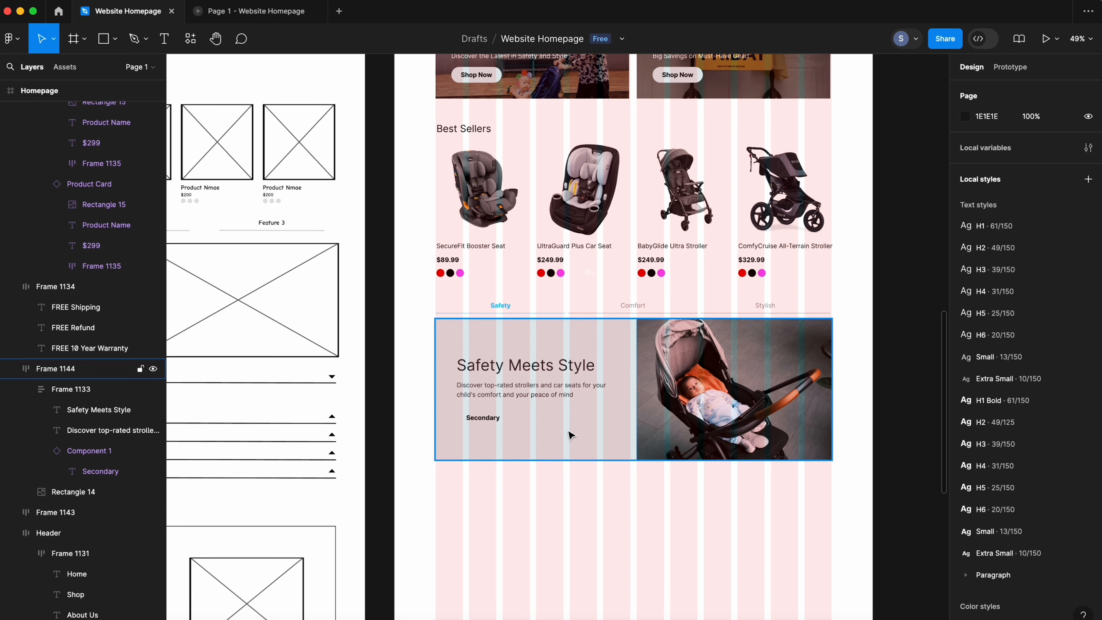
# - Set the duplicated banner's text block fill to the lightest grey library colour and check it in the prototype preview
pyautogui.click(618, 434)
pyautogui.click(965, 457)
pyautogui.click(930, 548)
pyautogui.click(907, 416)
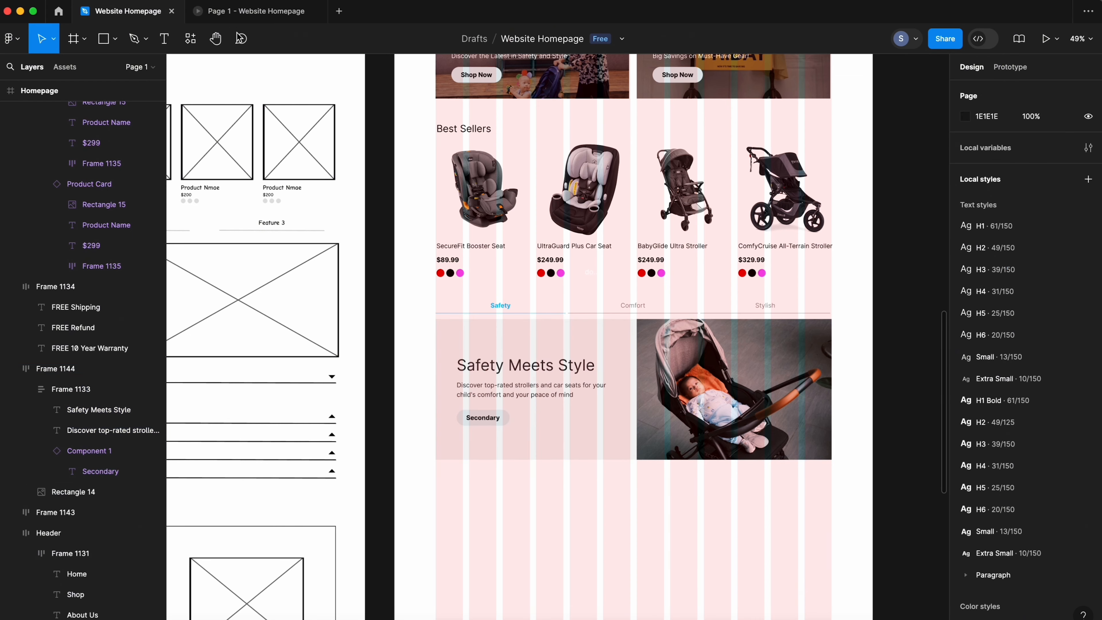
pyautogui.click(249, 12)
pyautogui.click(128, 11)
# - Change the label of the banner's secondary button to "View More"
pyautogui.doubleClick(485, 417)
pyautogui.write('View More')
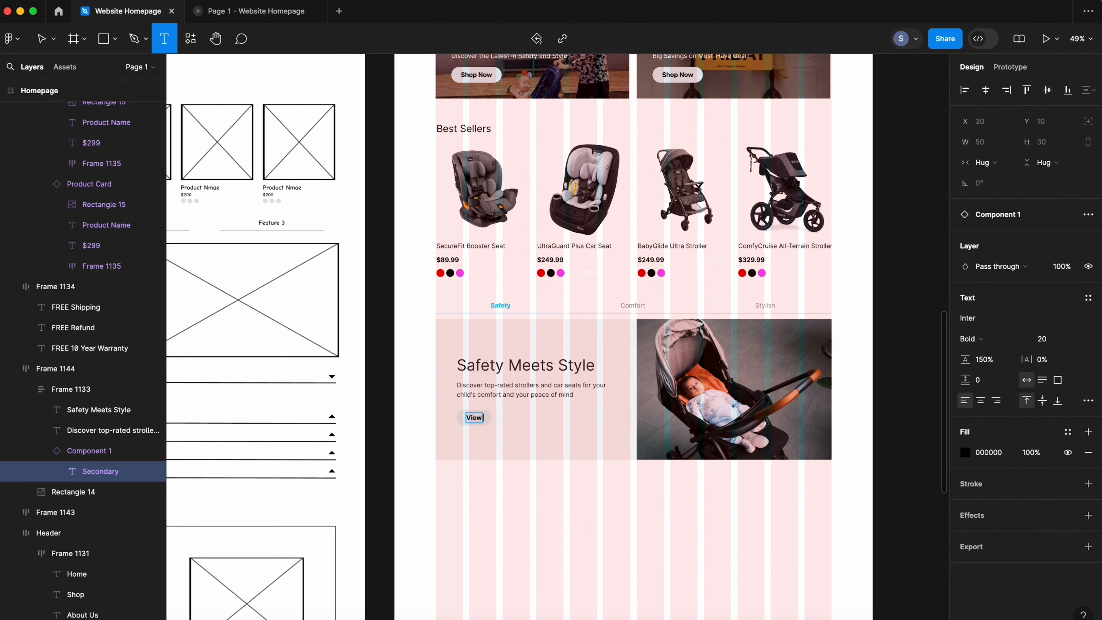
pyautogui.press('Escape')
# - Replace the duplicated banner's stroller image with an Unsplash photo of a toddler in a car seat, searching for "infant car seats"
pyautogui.hscroll(5, 618, 419)
pyautogui.click(618, 419)
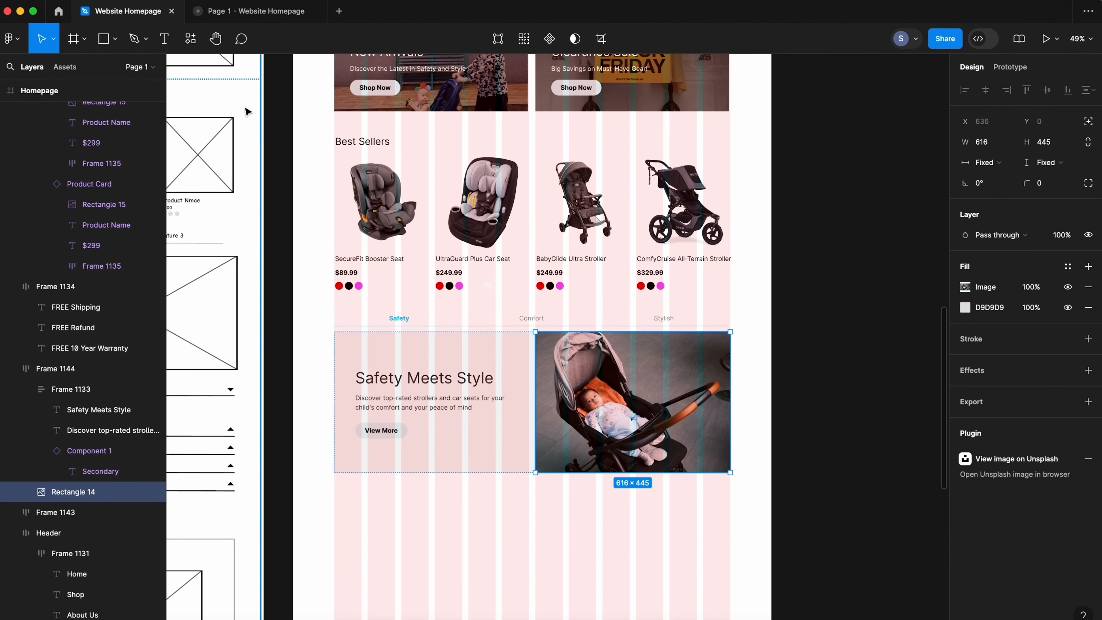
pyautogui.click(191, 38)
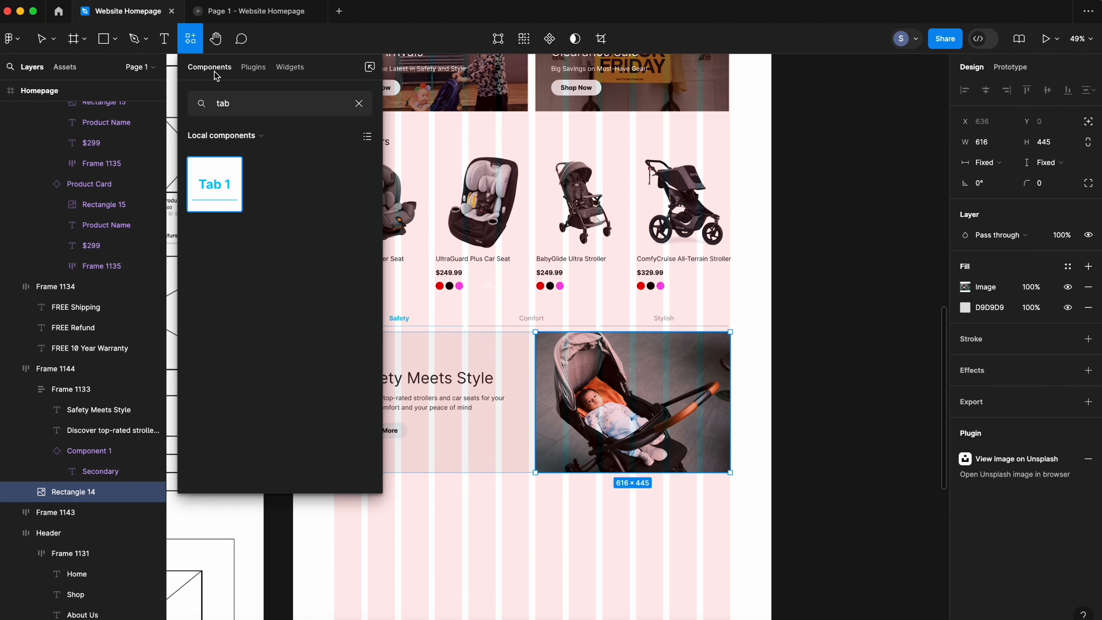
pyautogui.click(253, 67)
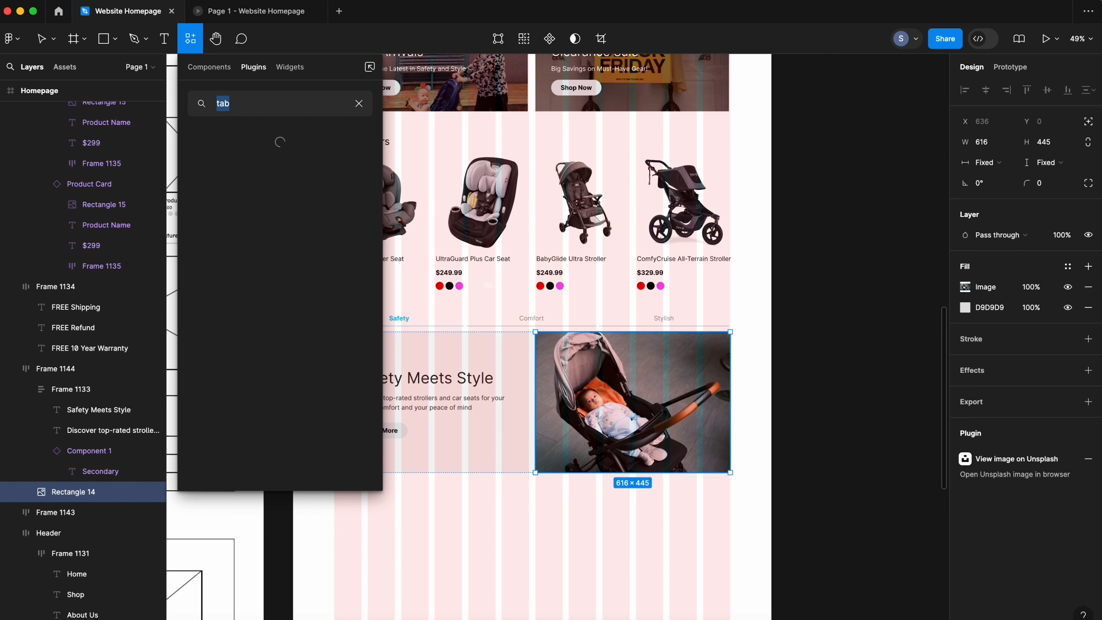
pyautogui.click(246, 168)
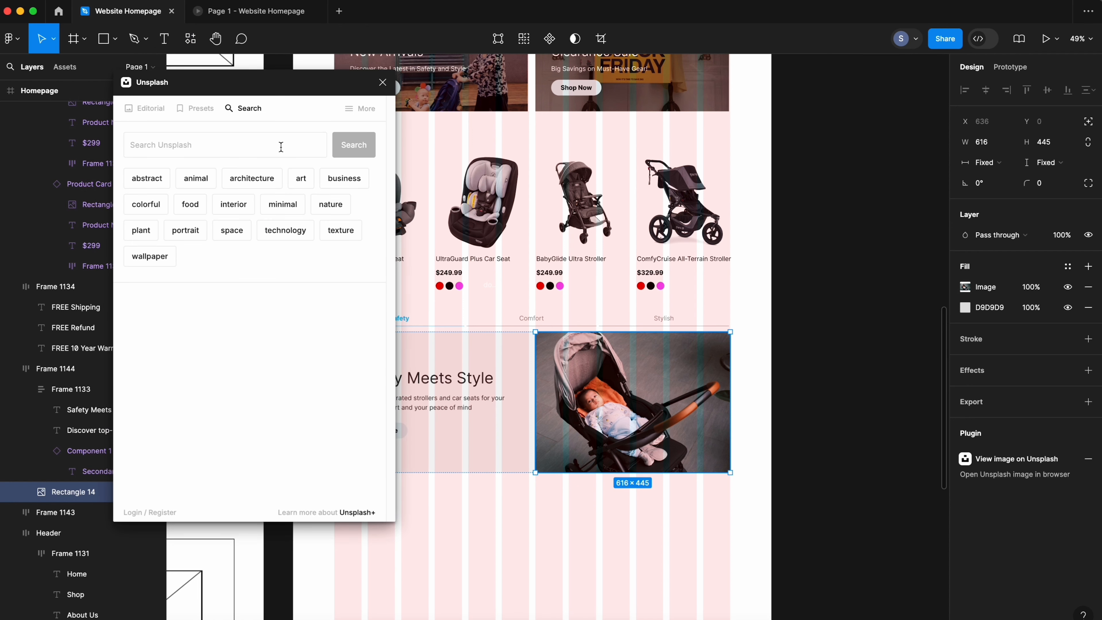
pyautogui.click(221, 147)
pyautogui.write('car seats')
pyautogui.press('Return')
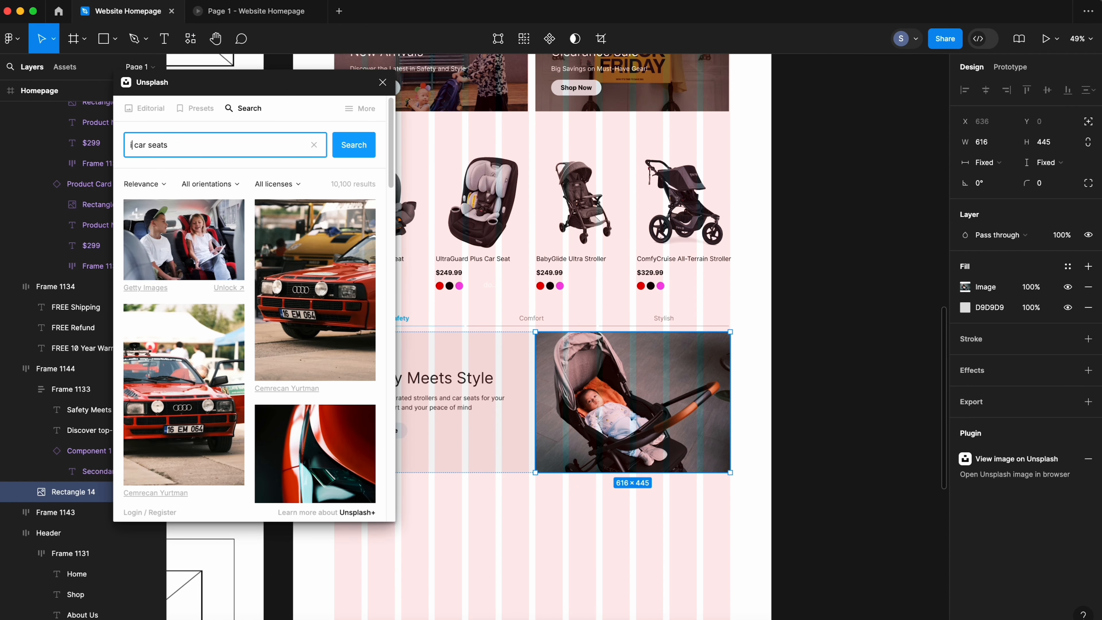
pyautogui.write('infant')
pyautogui.press('Return')
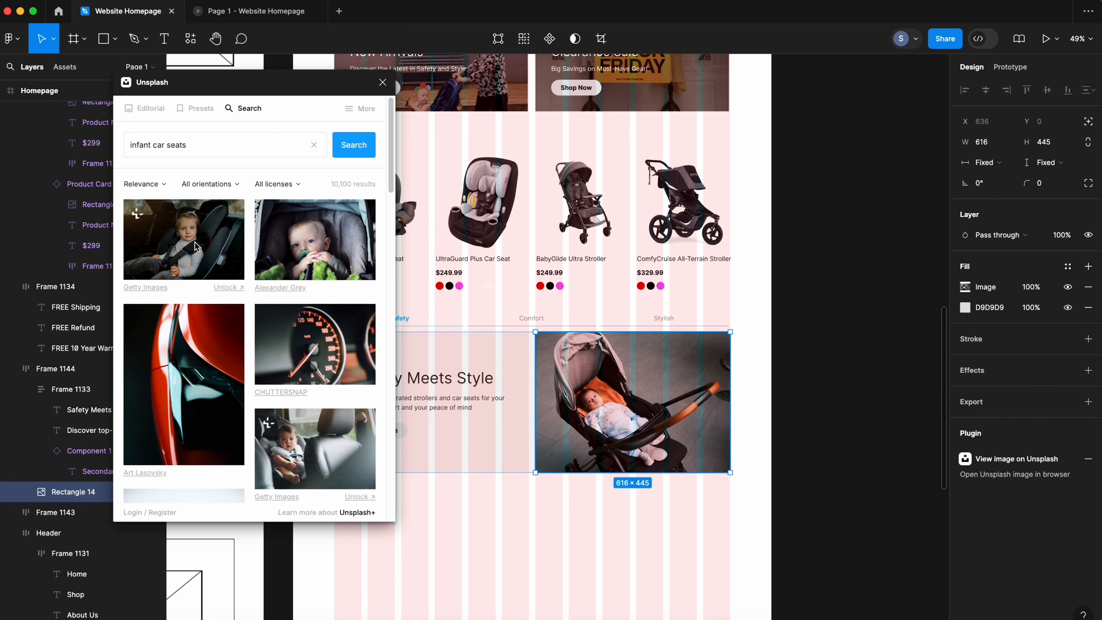
pyautogui.click(202, 246)
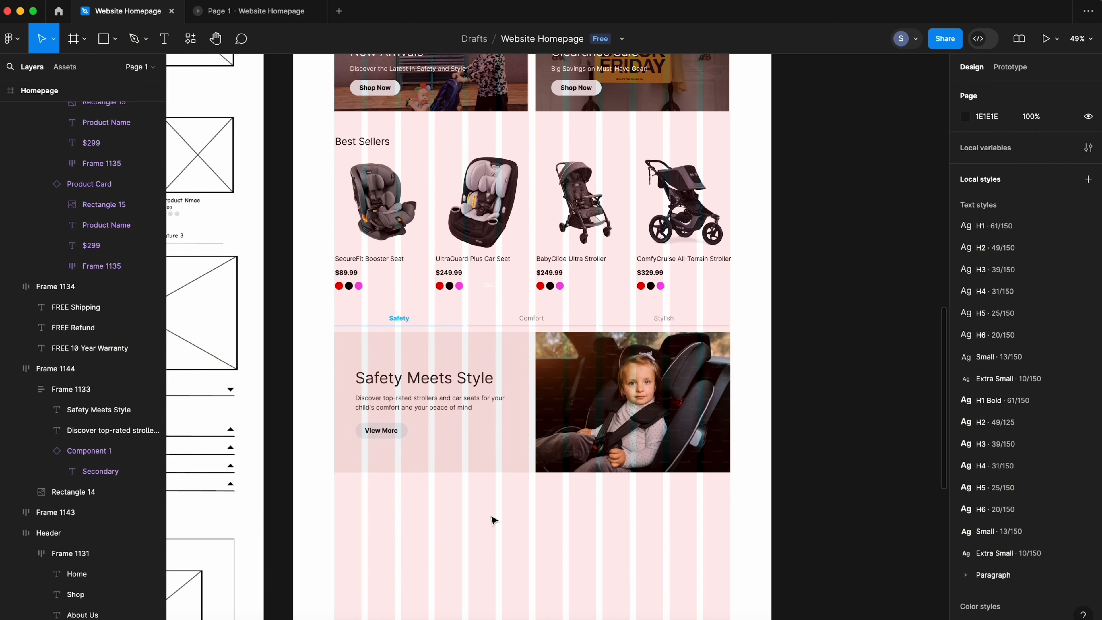
# - Switch to the ChatGPT conversation and copy the Feature 1 heading "Advanced Safety Features"
pyautogui.hscroll(-3, 412, 408)
pyautogui.scroll(-1, 413, 408)
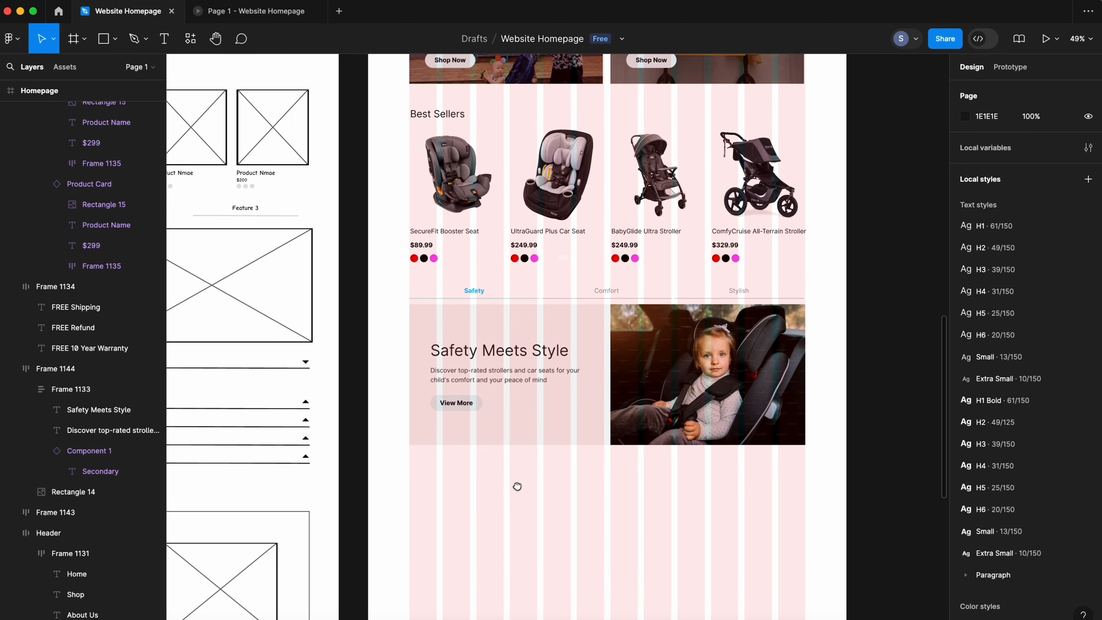
pyautogui.press('super+Tab')
pyautogui.click(350, 346)
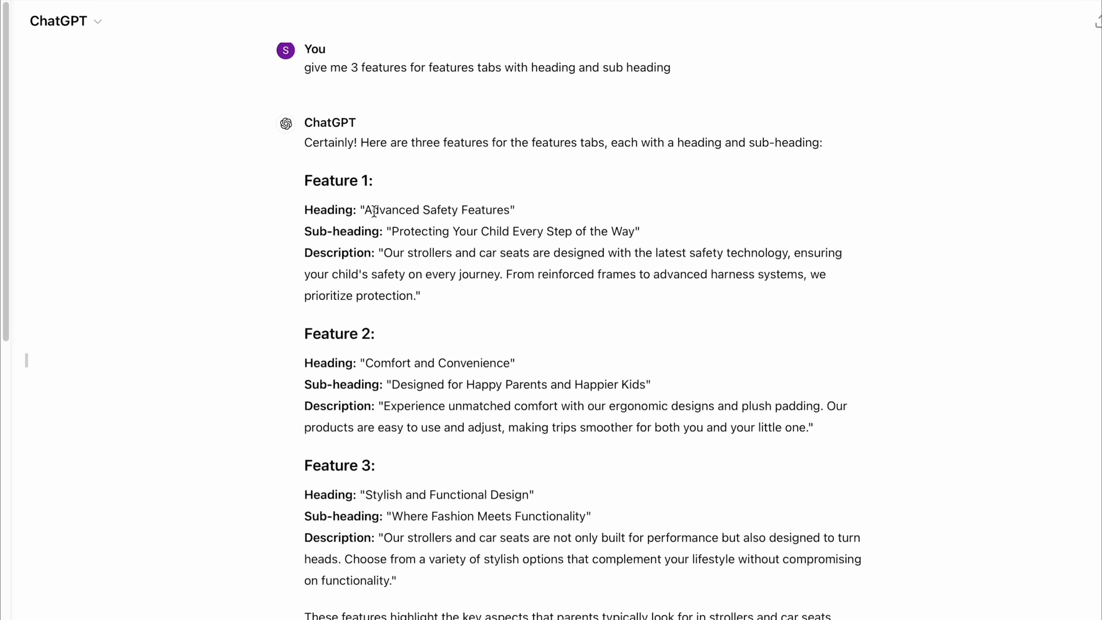
pyautogui.moveTo(366, 210); pyautogui.dragTo(512, 209)
pyautogui.press('super+c')
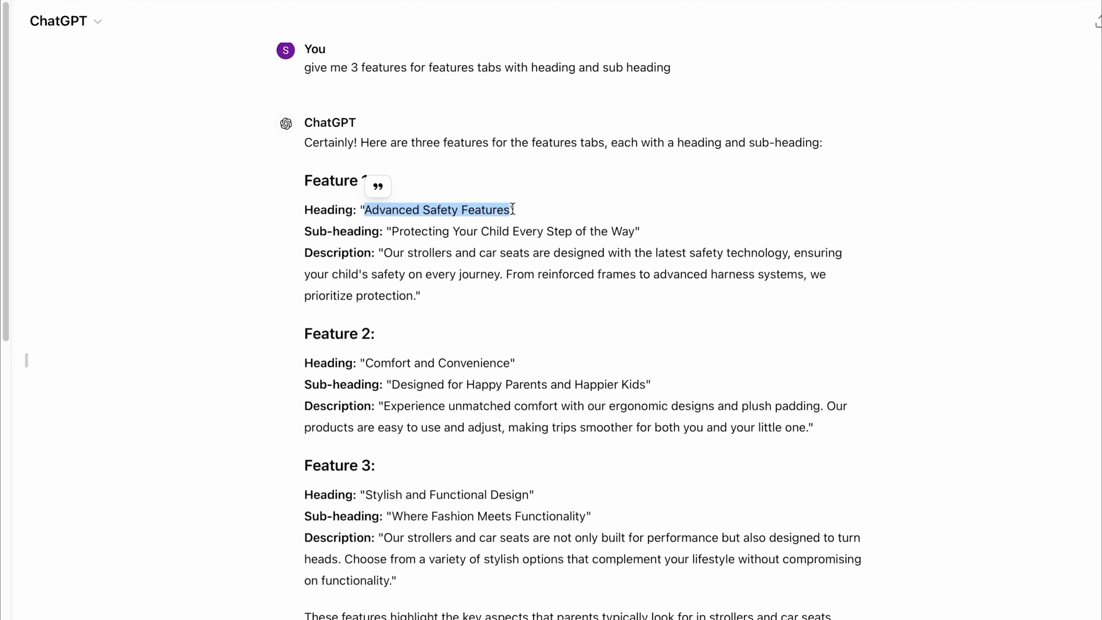
# - Back in Figma, replace the "Safety Meets Style" heading below the tabs with "Advanced Safety Features" and apply the H3 text style
pyautogui.press('super+Tab')
pyautogui.press('t')
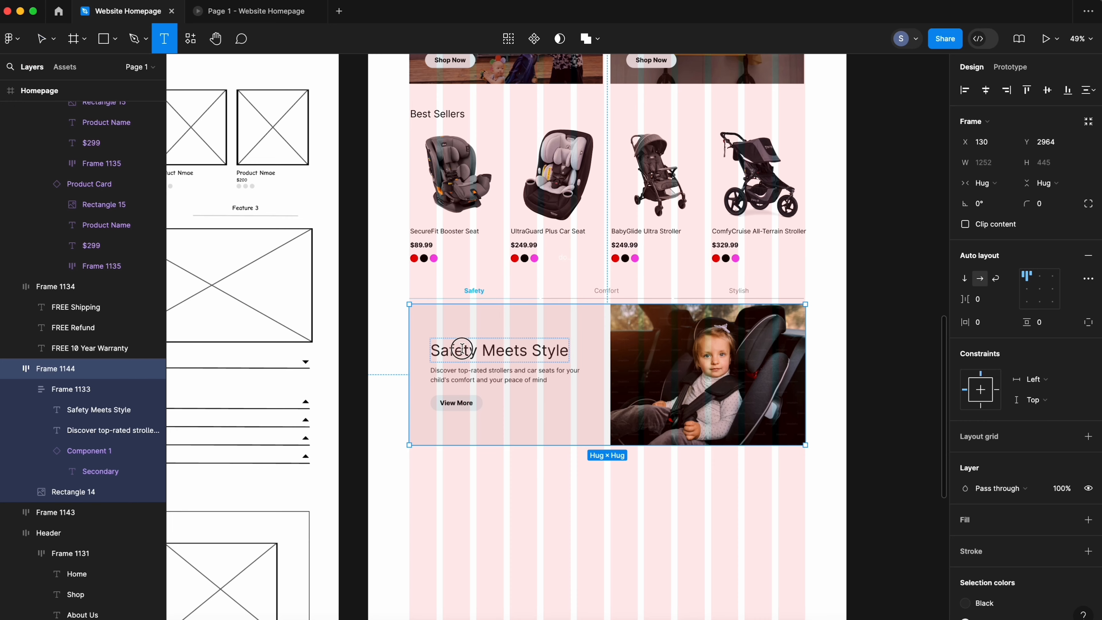
pyautogui.click(462, 350)
pyautogui.press('super+a')
pyautogui.press('super+v')
pyautogui.press('Escape')
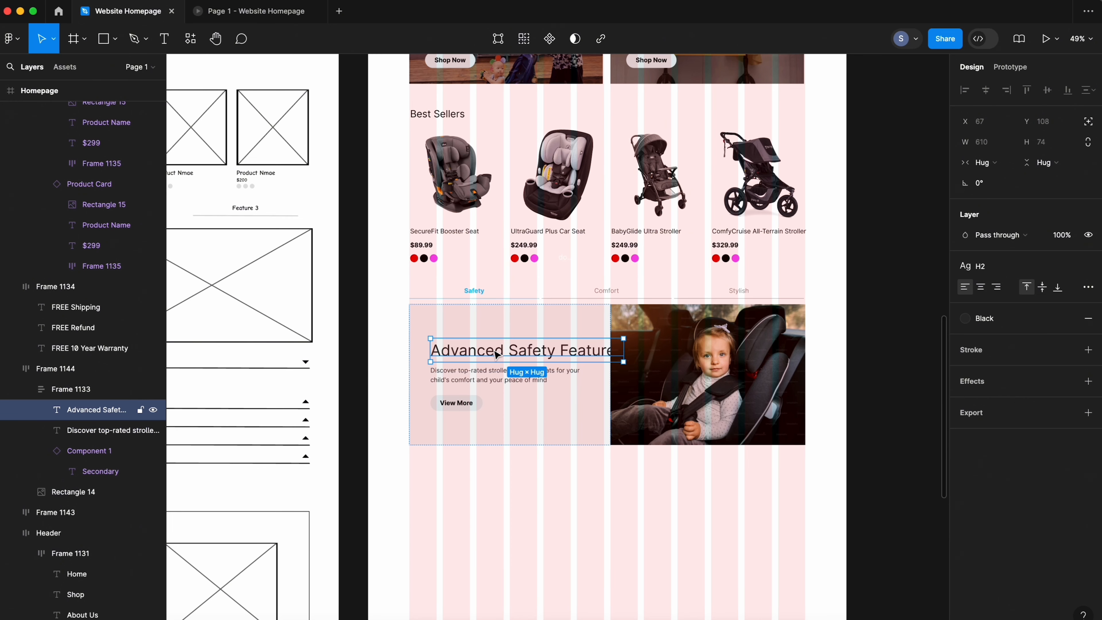
pyautogui.click(998, 266)
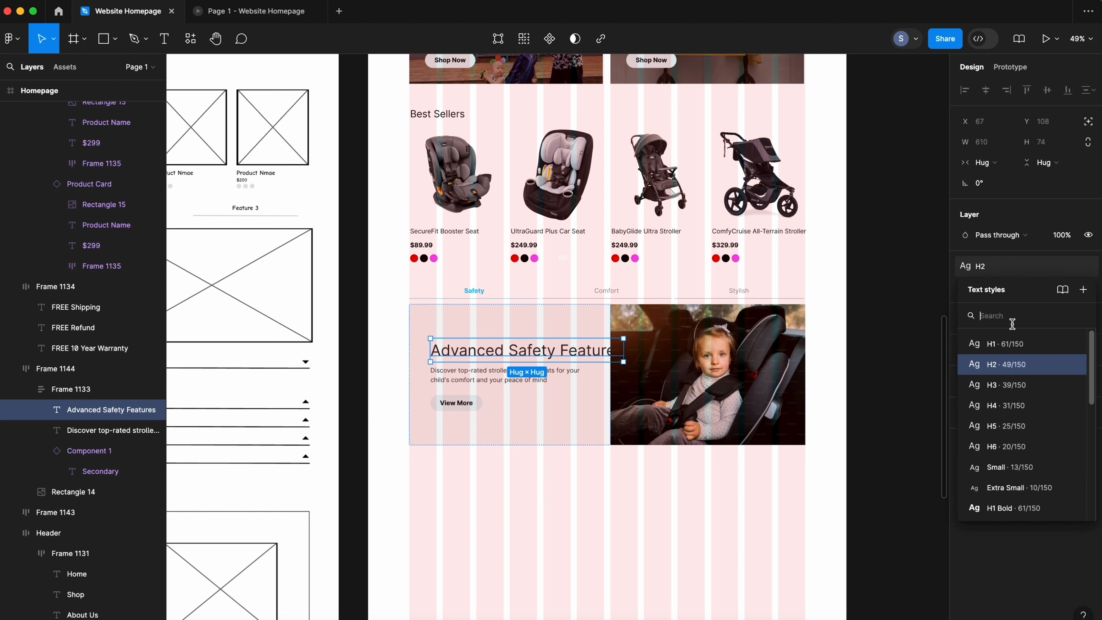
pyautogui.click(991, 397)
# - Replace the description with the Feature 1 sub-heading from ChatGPT, "Protecting Your Child Every Step of the Way", and check the prototype preview
pyautogui.press('super+Tab')
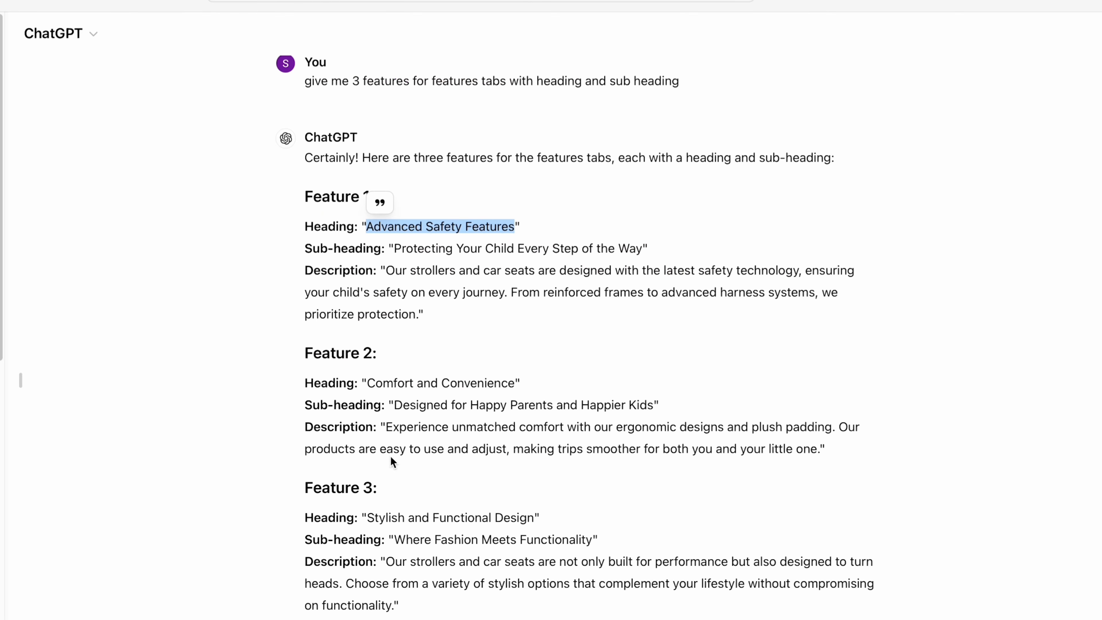
pyautogui.moveTo(391, 248); pyautogui.dragTo(645, 248)
pyautogui.press('super+c')
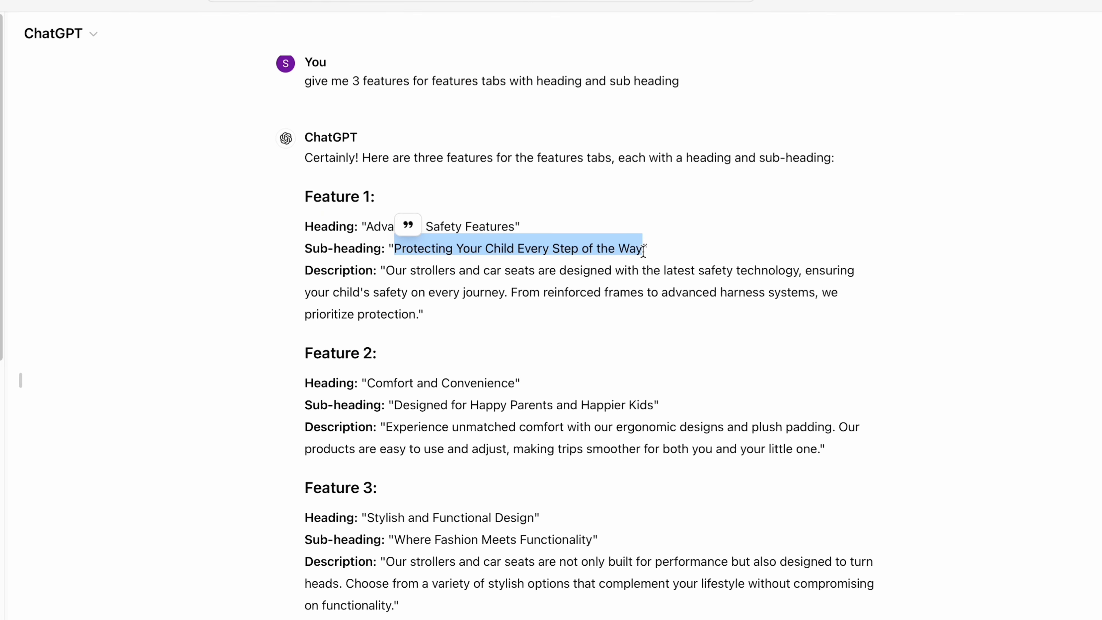
pyautogui.press('super+Tab')
pyautogui.press('Return')
pyautogui.doubleClick(470, 373)
pyautogui.press('super+v')
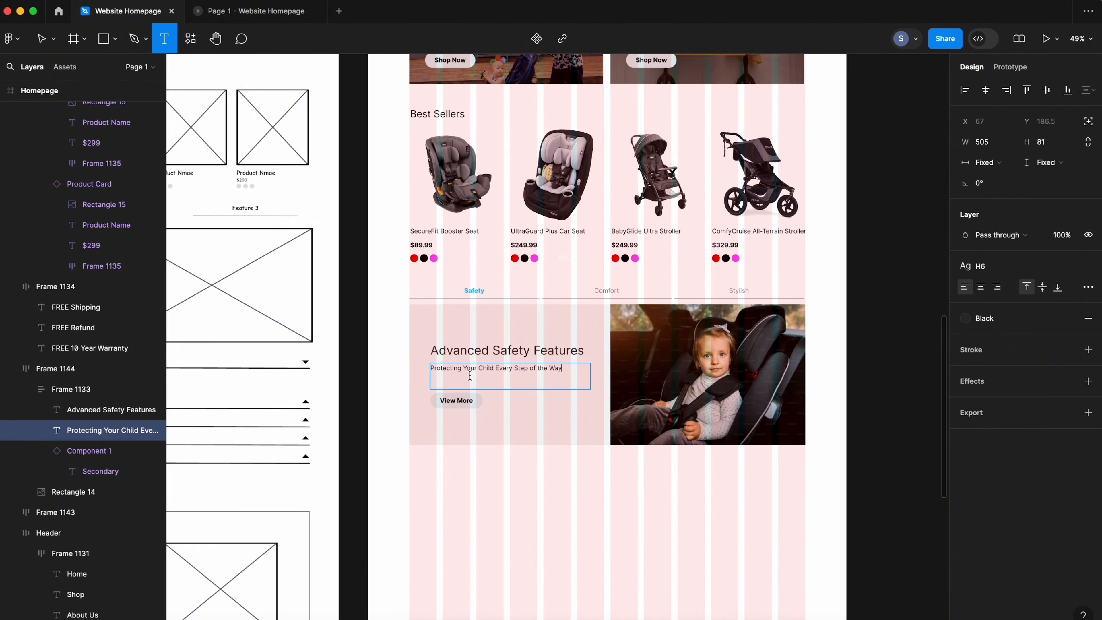
pyautogui.click(250, 12)
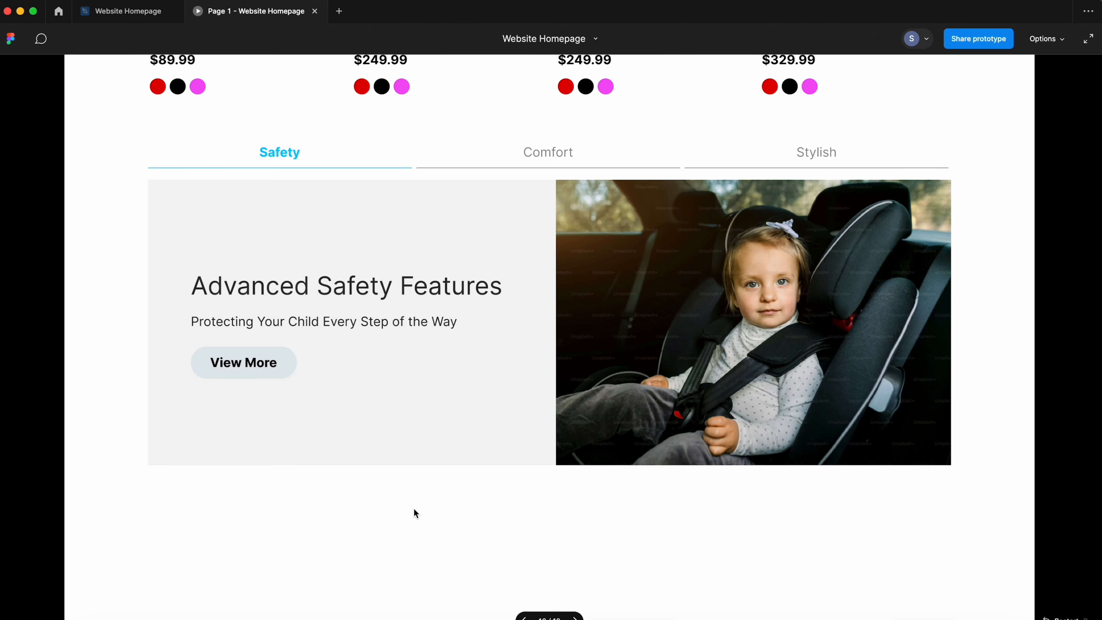
pyautogui.click(130, 11)
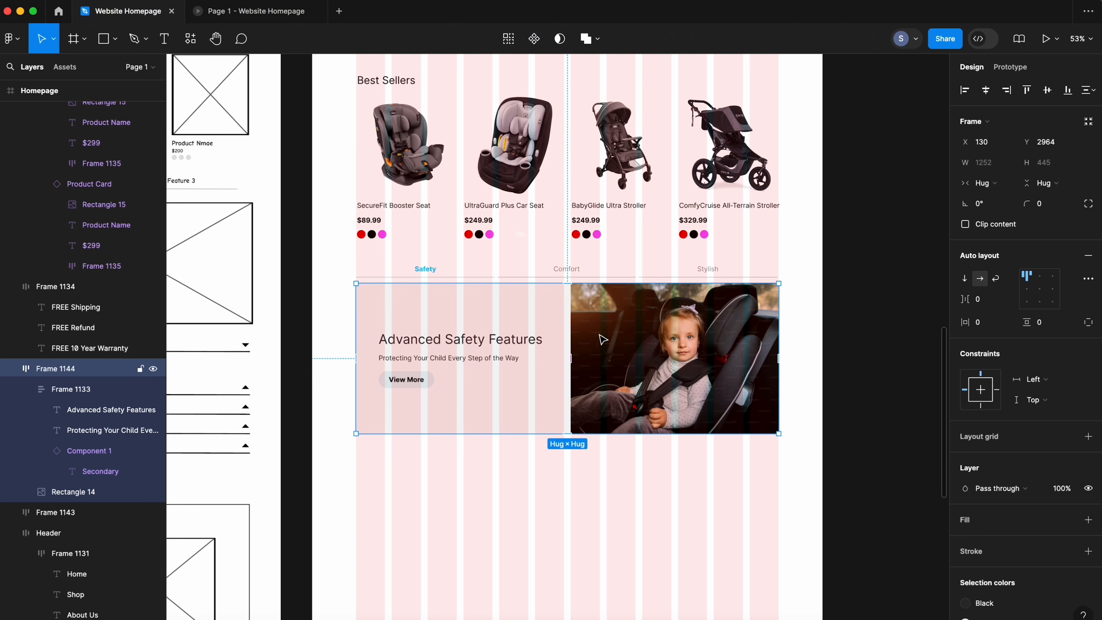
# - Wrap the tabs row and the feature banner beneath it together in a vertical auto layout frame
pyautogui.click(416, 269)
pyautogui.click(383, 360)
pyautogui.click(330, 330)
pyautogui.click(438, 357)
pyautogui.click(350, 300)
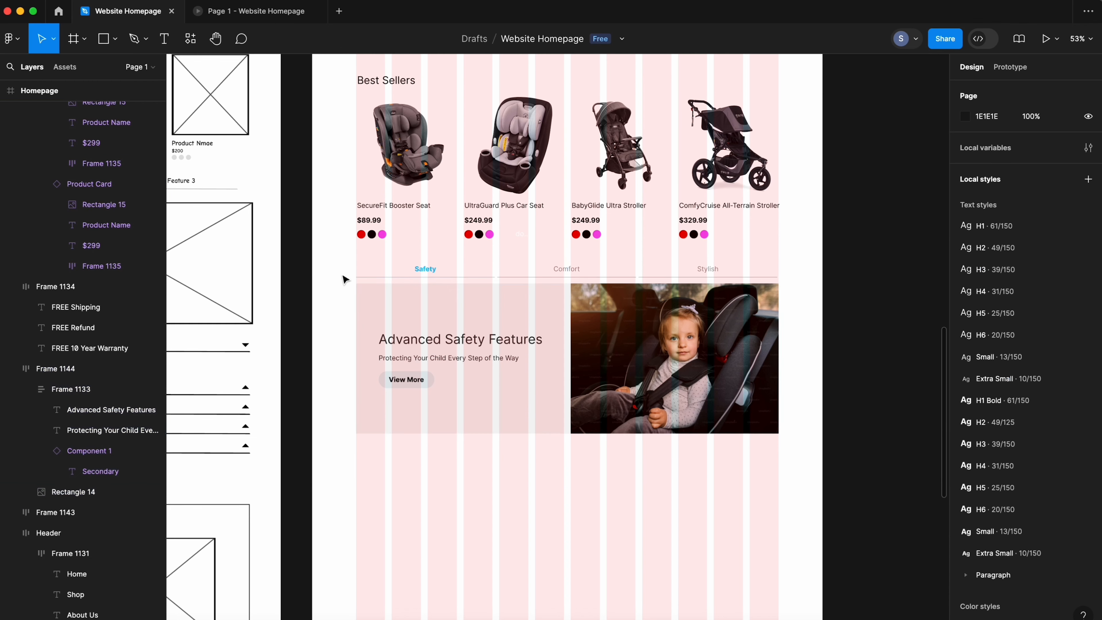
pyautogui.moveTo(348, 267); pyautogui.dragTo(643, 426)
pyautogui.hotkey('shift', 'a')
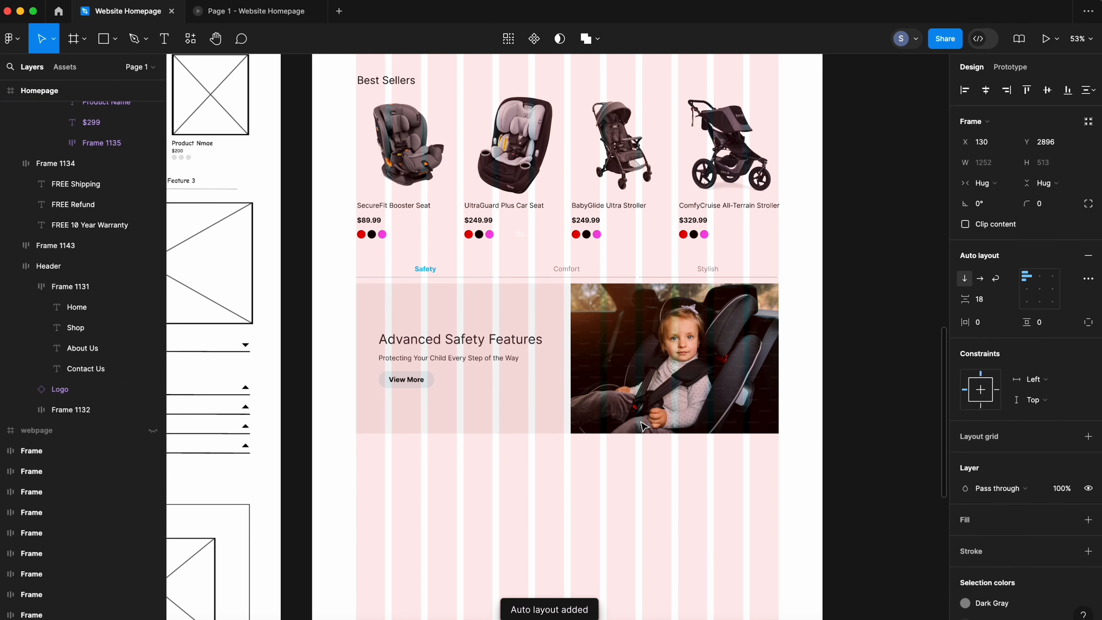
# - Add the heading "Frequently asked quetions" below the Advanced Safety Features banner, at the start of the layout grid
pyautogui.click(482, 475)
pyautogui.scroll(-3, 482, 474)
pyautogui.hscroll(-5, 482, 475)
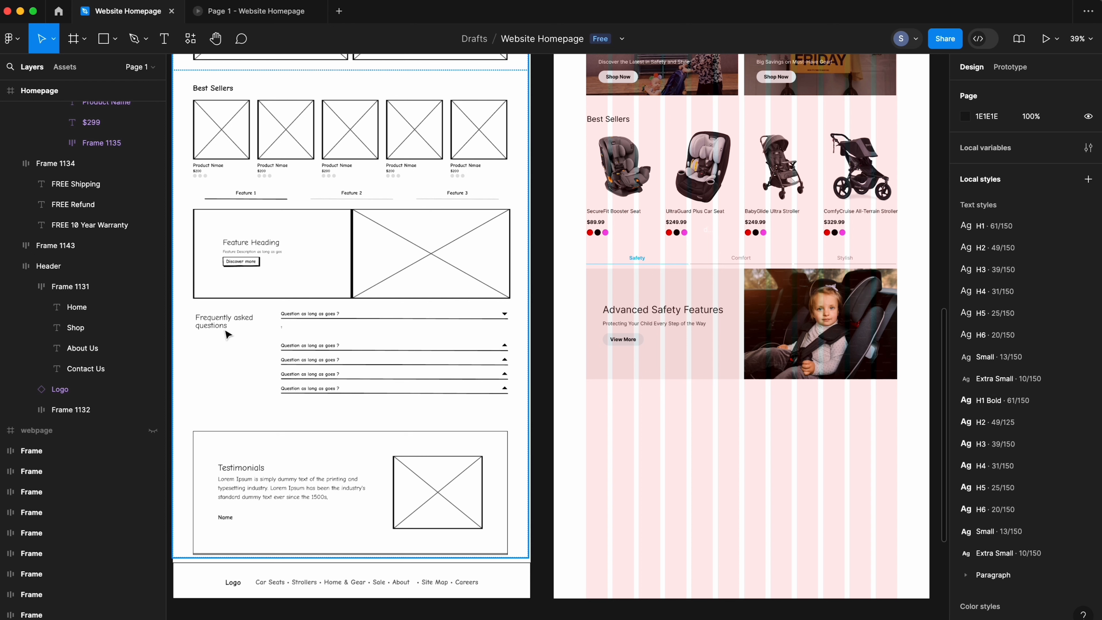
pyautogui.press('t')
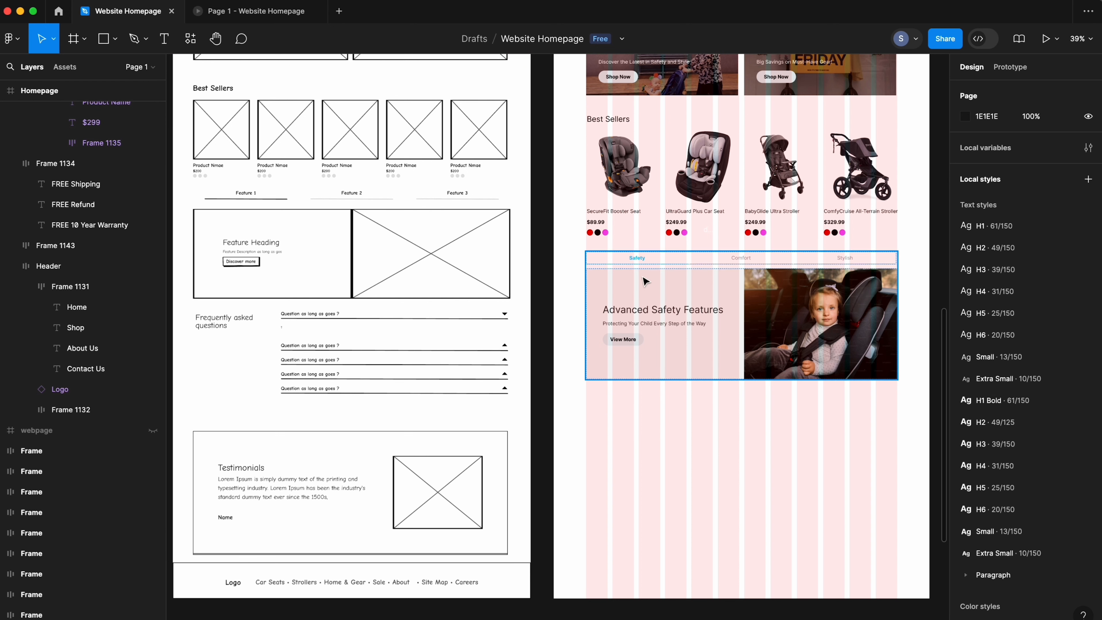
pyautogui.click(596, 420)
pyautogui.write('Fre')
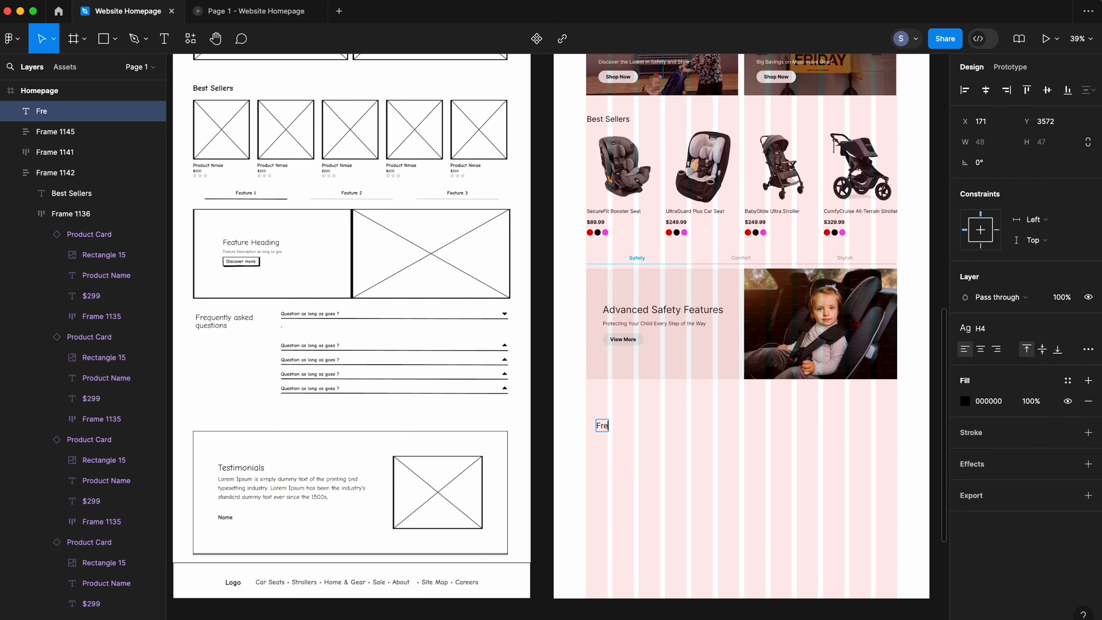
pyautogui.write('quently asked quetions')
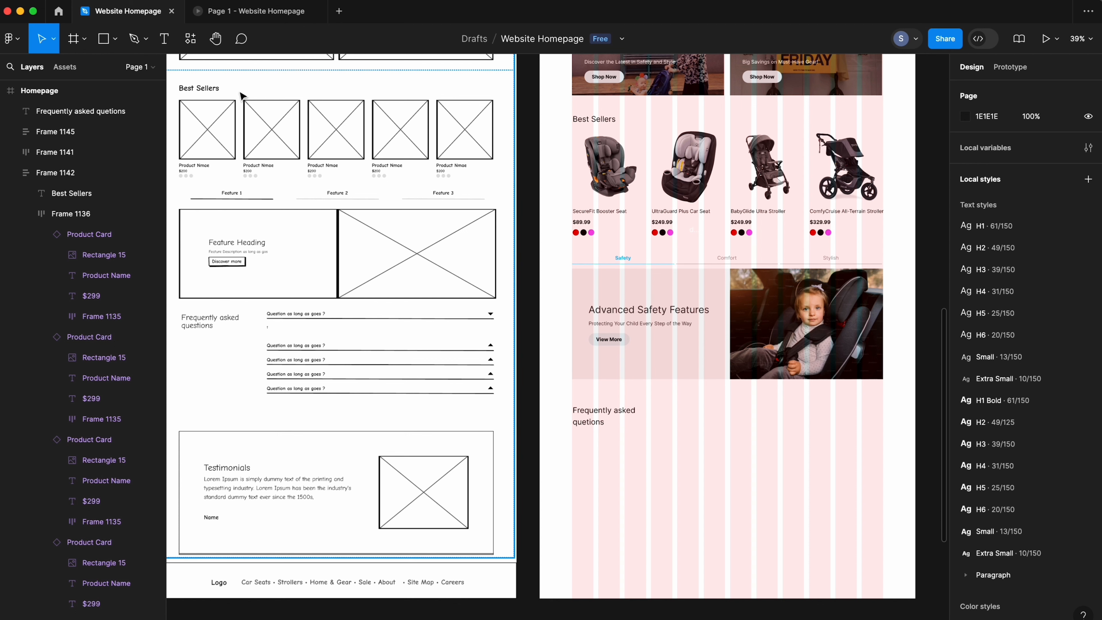
# - Search the local components for "faq" and place the expanded FAQ item beside the Frequently asked heading
pyautogui.click(191, 39)
pyautogui.click(208, 66)
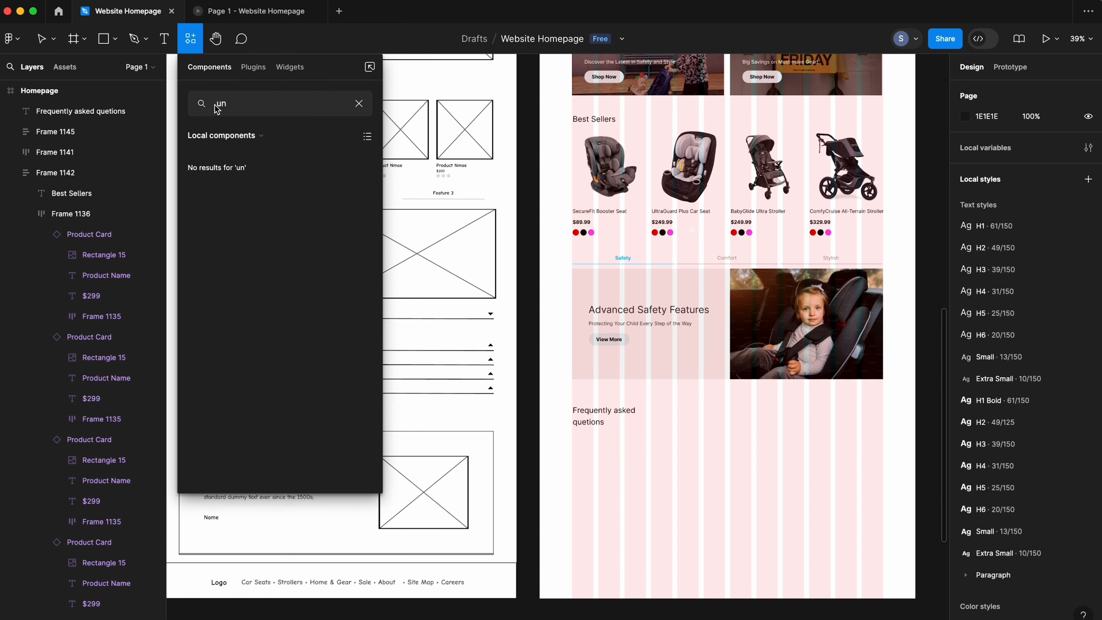
pyautogui.press('BackSpace')
pyautogui.press('BackSpace')
pyautogui.write('faq')
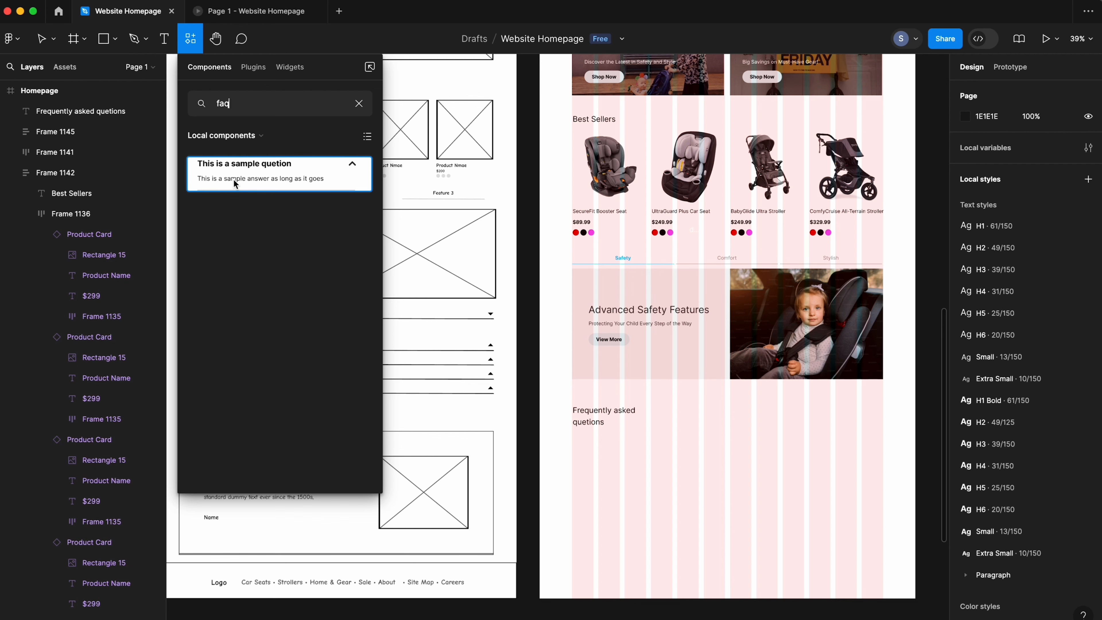
pyautogui.moveTo(233, 173); pyautogui.dragTo(715, 419)
pyautogui.scroll(5, 607, 490)
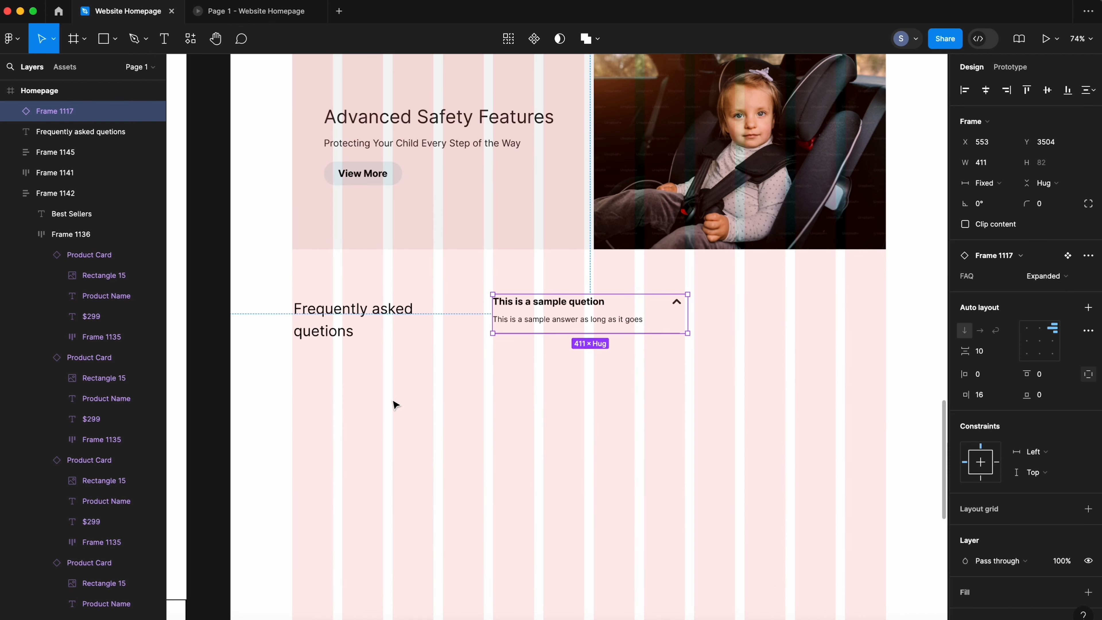
# - Duplicate the FAQ item directly below the original and switch the copy to the Collapsed variant
pyautogui.click(367, 320)
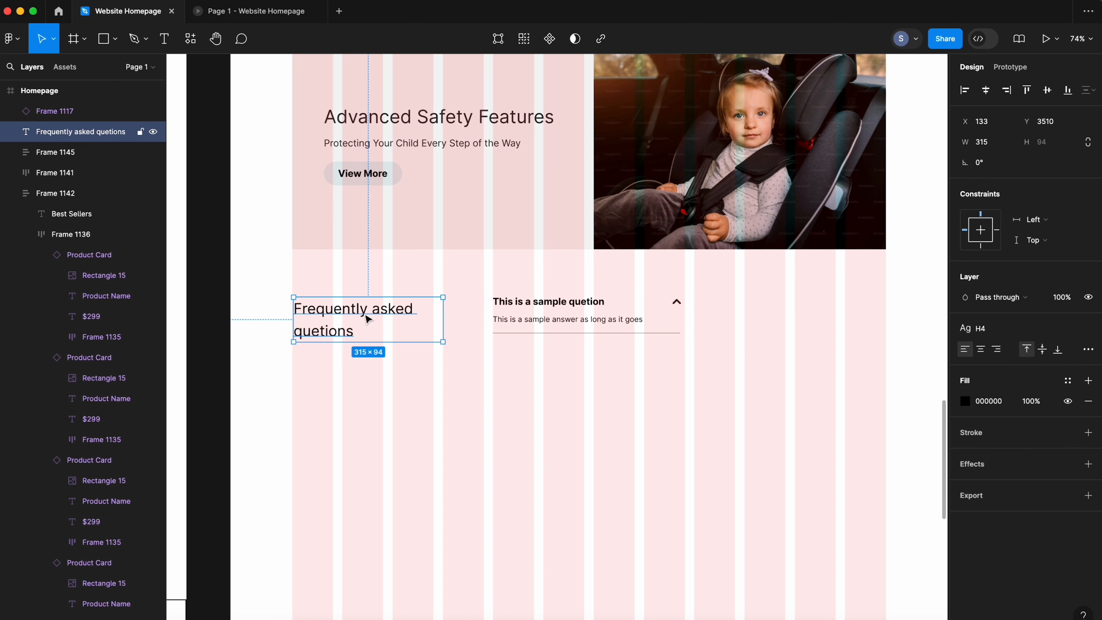
pyautogui.click(467, 321)
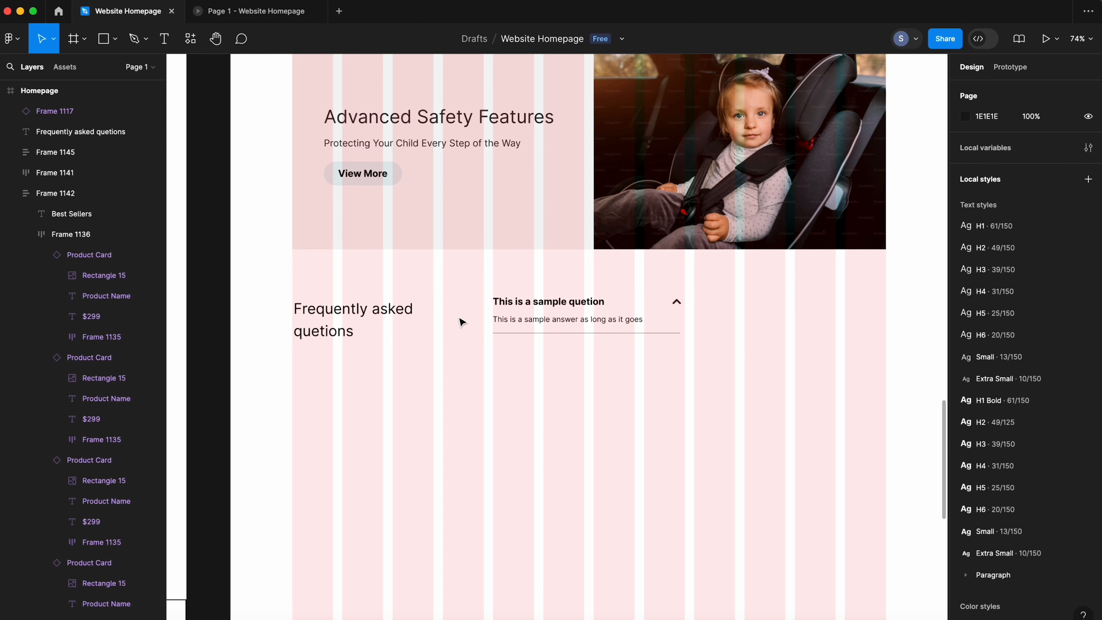
pyautogui.click(524, 324)
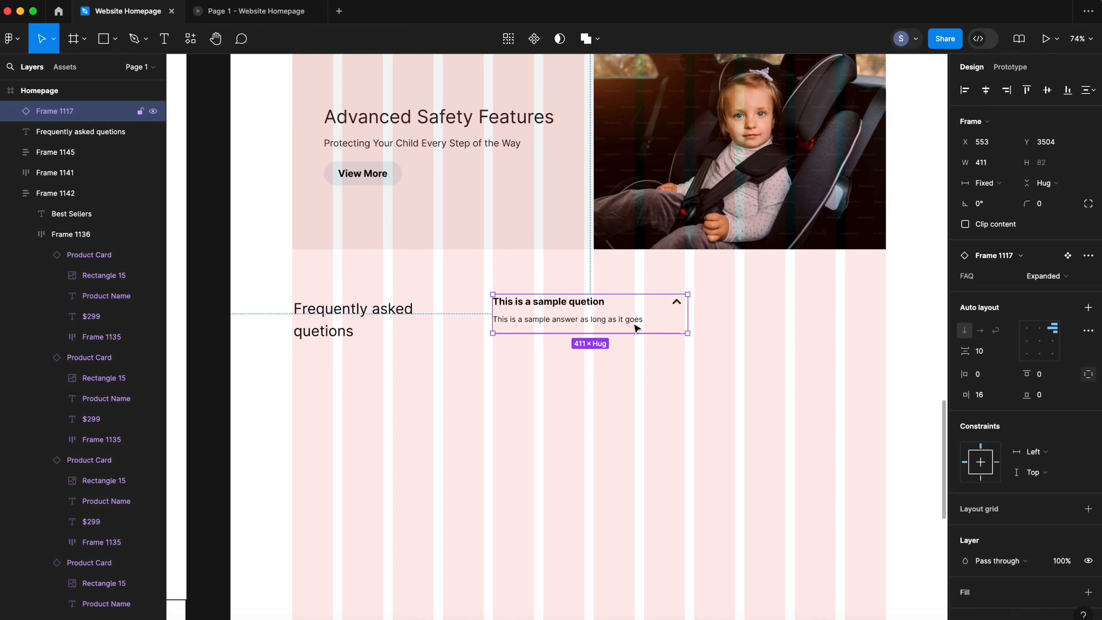
pyautogui.moveTo(628, 317); pyautogui.dragTo(625, 364)
pyautogui.click(1045, 276)
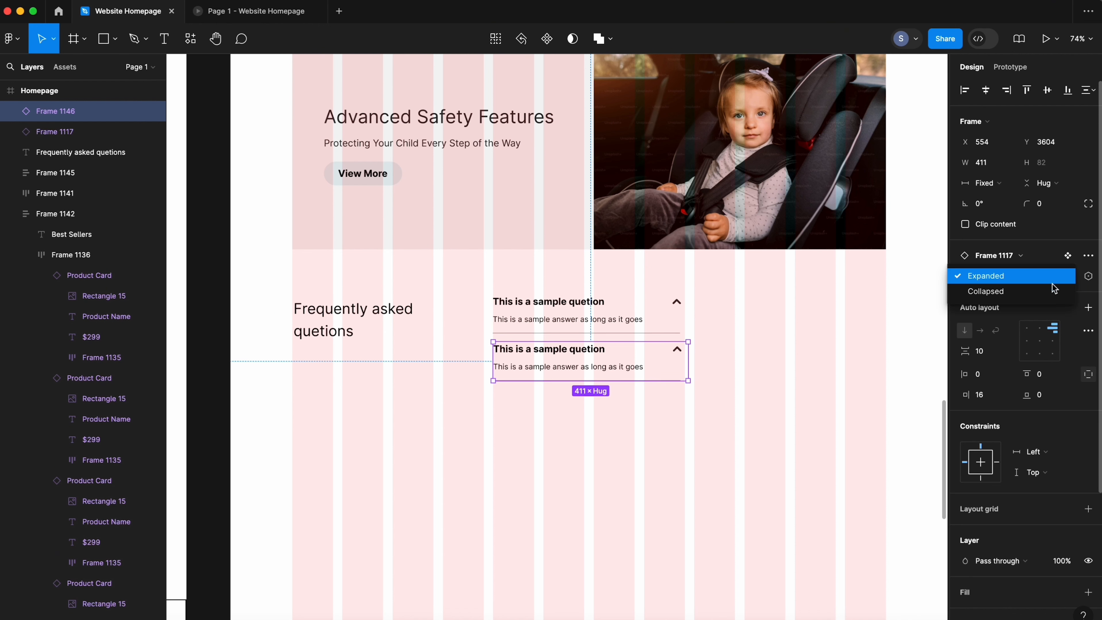
pyautogui.click(1024, 290)
pyautogui.click(467, 308)
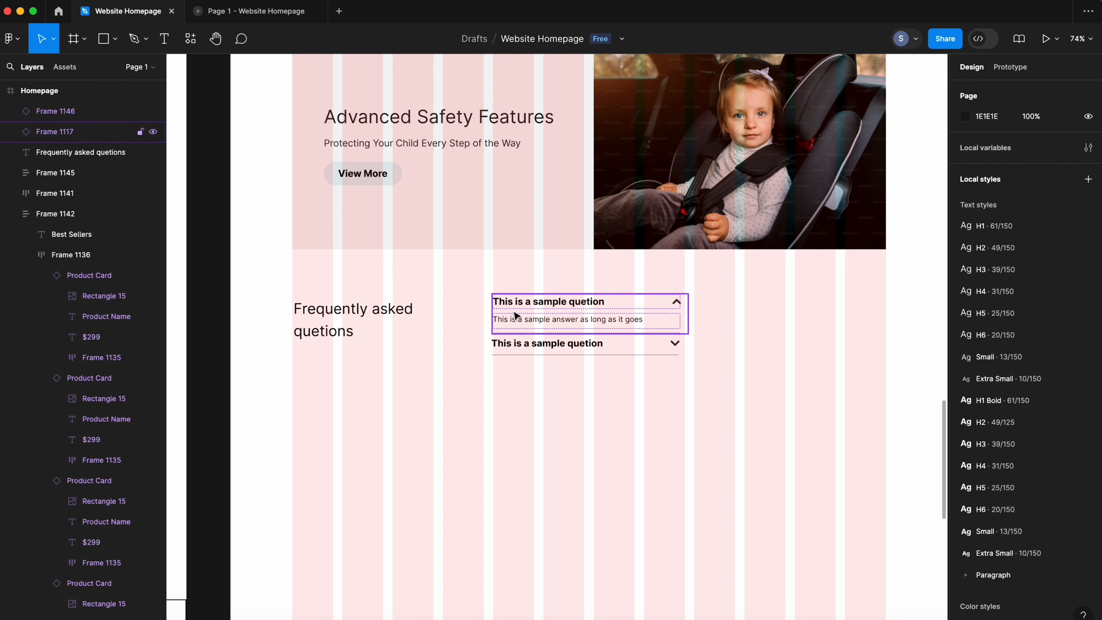
# - Wrap the expanded and collapsed FAQ items together in a vertical auto layout frame
pyautogui.moveTo(479, 302); pyautogui.dragTo(690, 399)
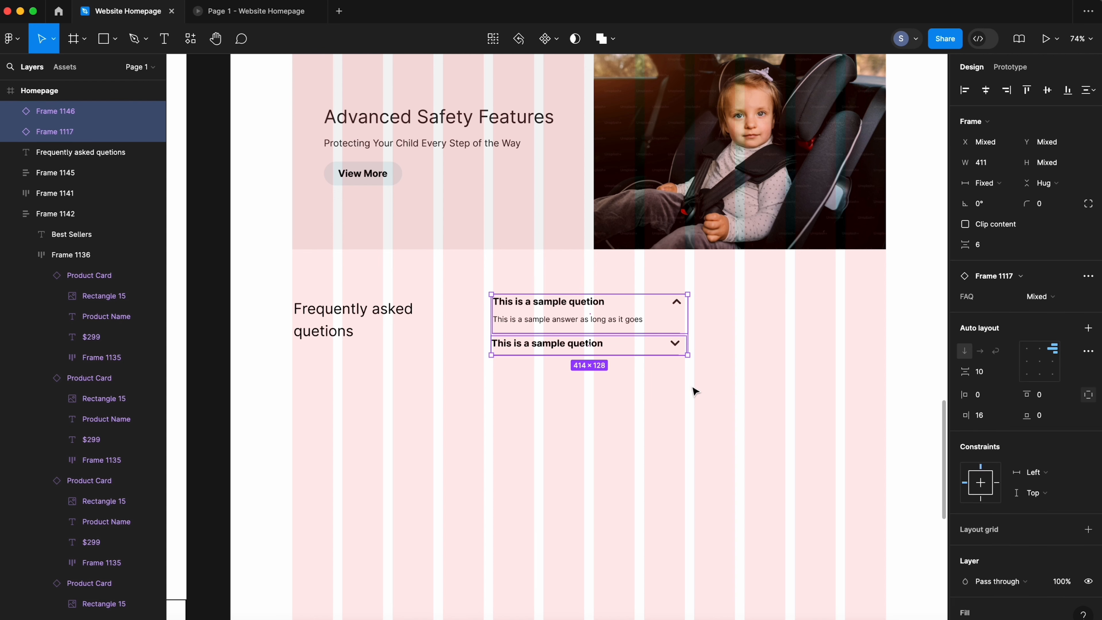
pyautogui.hotkey('shift', 'a')
pyautogui.click(640, 384)
# - Duplicate the collapsed FAQ item three times inside the auto layout list
pyautogui.doubleClick(603, 352)
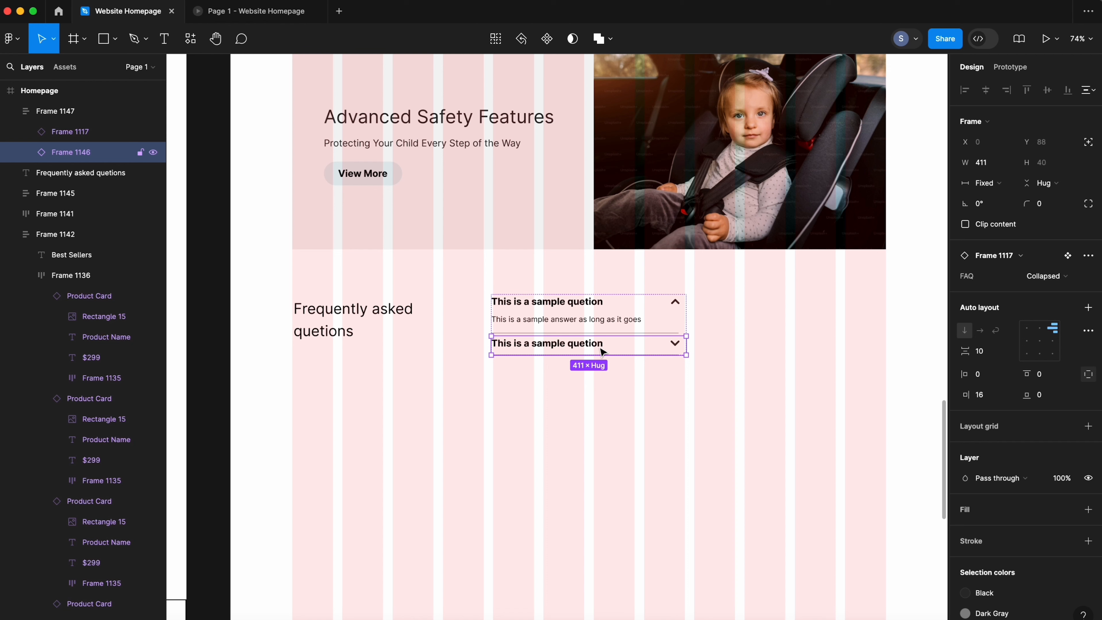
pyautogui.press('super+d')
pyautogui.press('super+d')
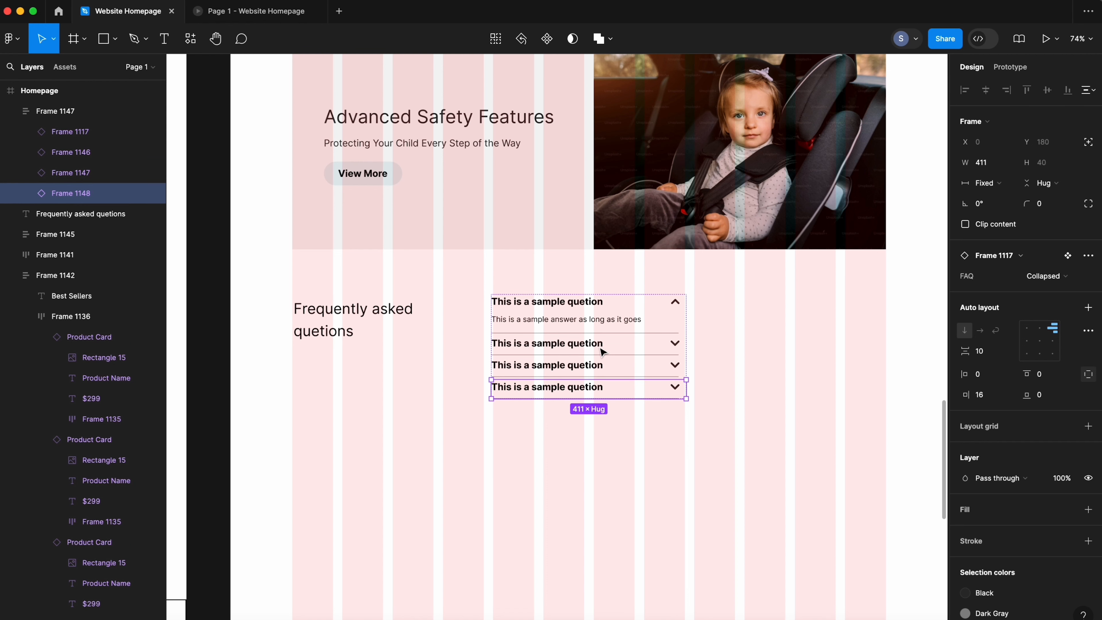
pyautogui.press('super+d')
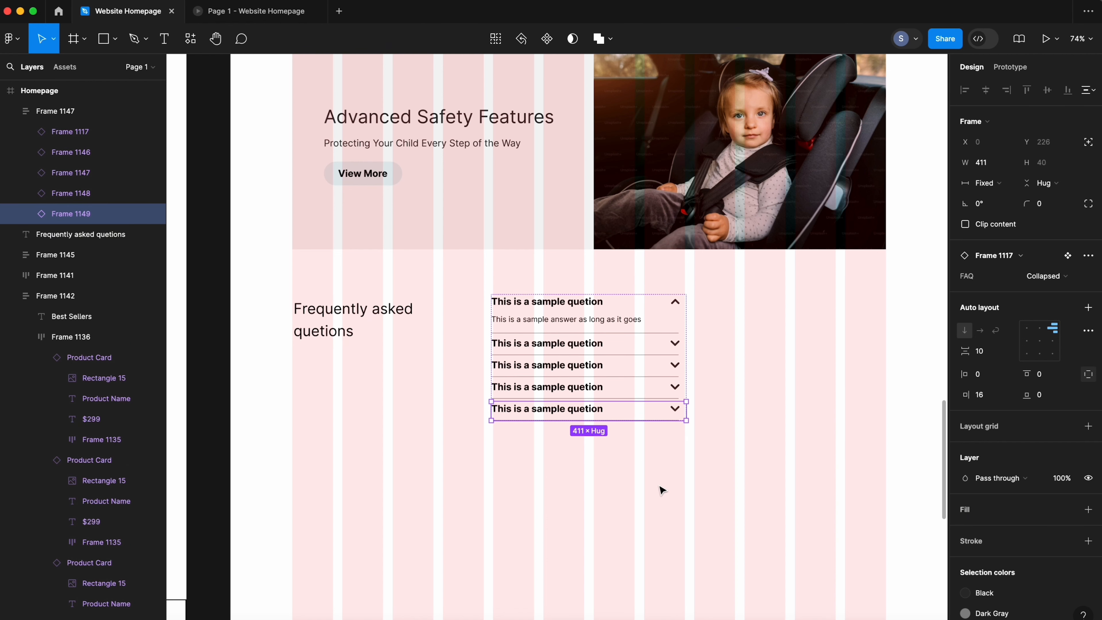
pyautogui.click(675, 484)
# - Rename the auto layout frame holding the FAQ items as "FAQ"
pyautogui.moveTo(687, 374); pyautogui.dragTo(827, 376)
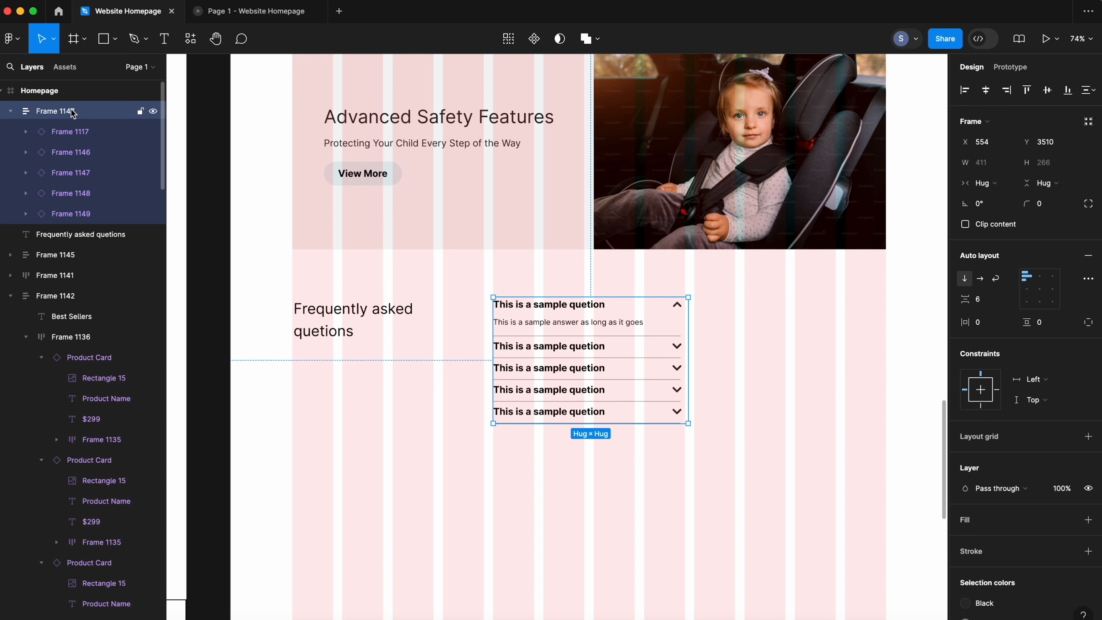
pyautogui.doubleClick(70, 113)
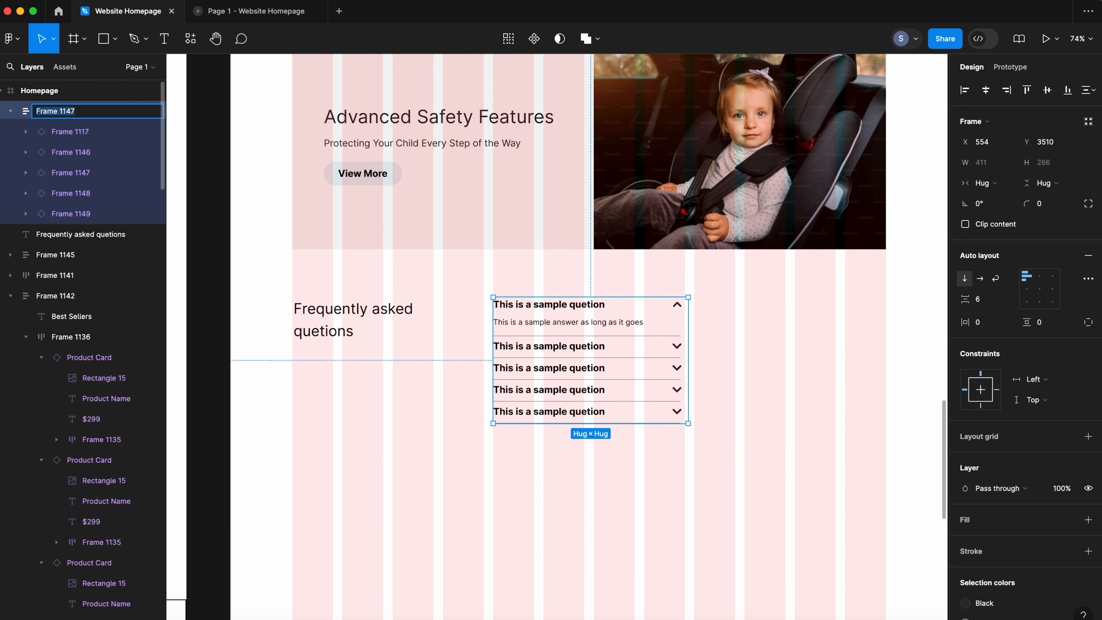
pyautogui.write('FAQ')
pyautogui.click(520, 477)
# - Set all five FAQ items to Fill container width and widen the FAQ frame to the last grid column
pyautogui.click(607, 346)
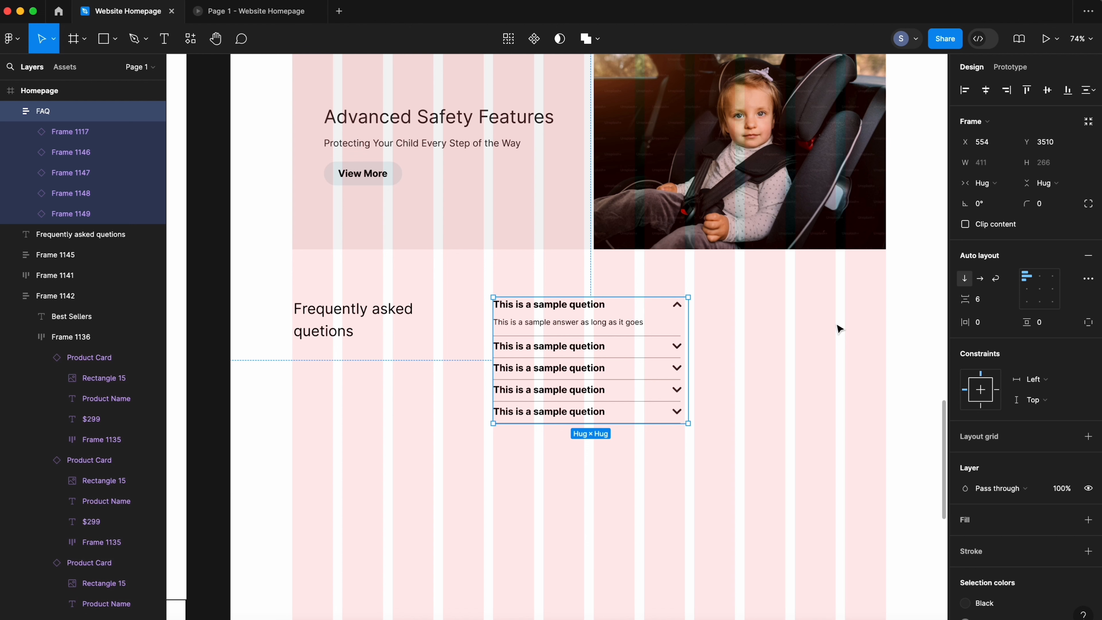
pyautogui.press('Return')
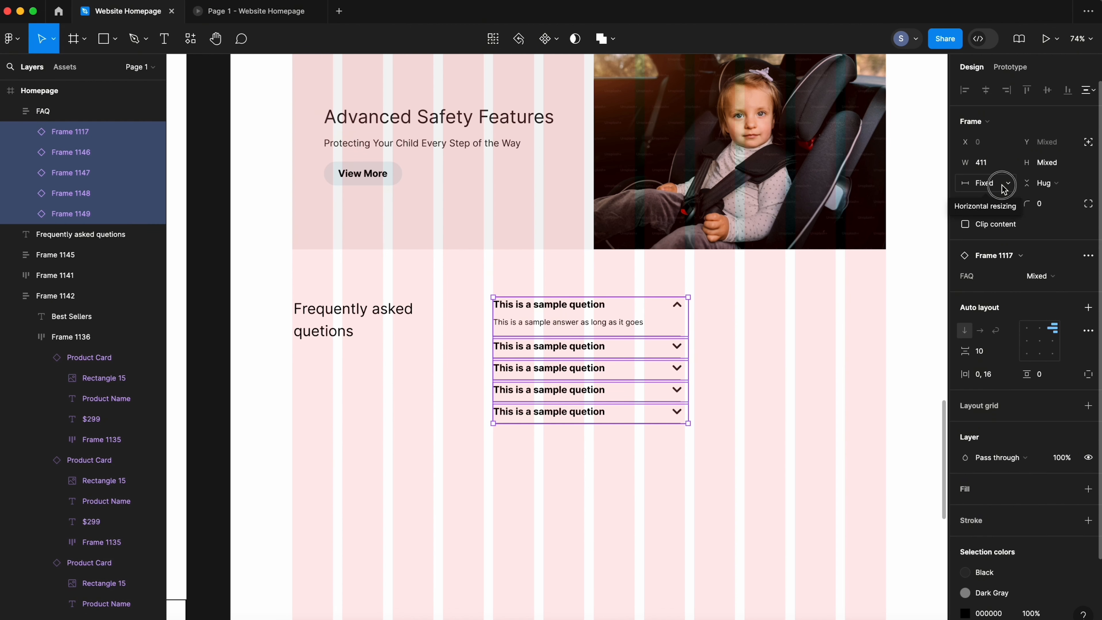
pyautogui.click(989, 187)
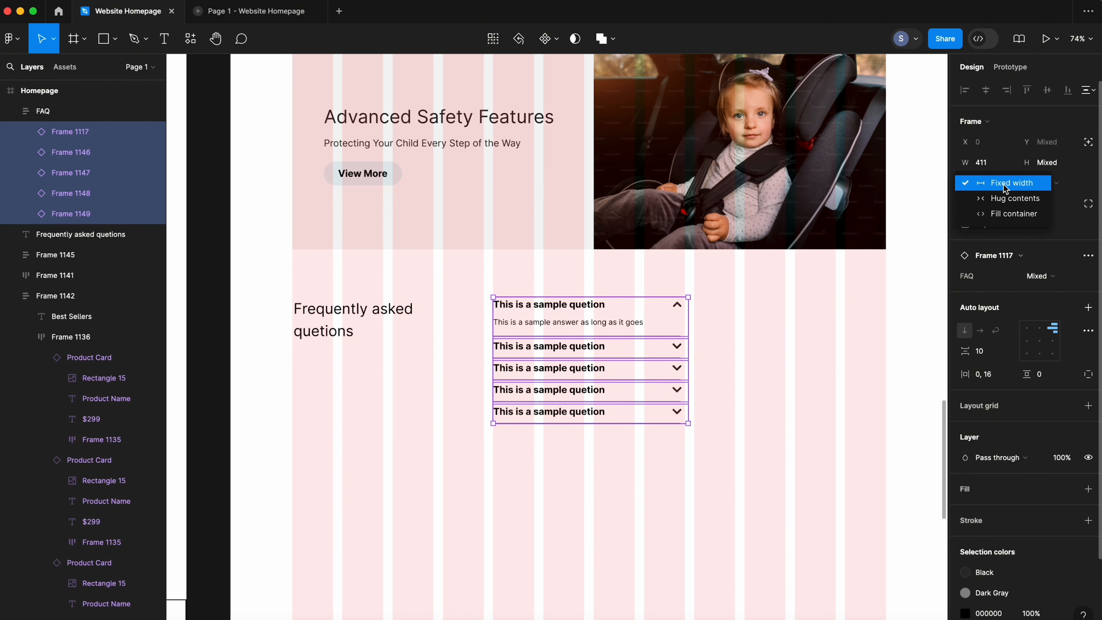
pyautogui.click(1017, 214)
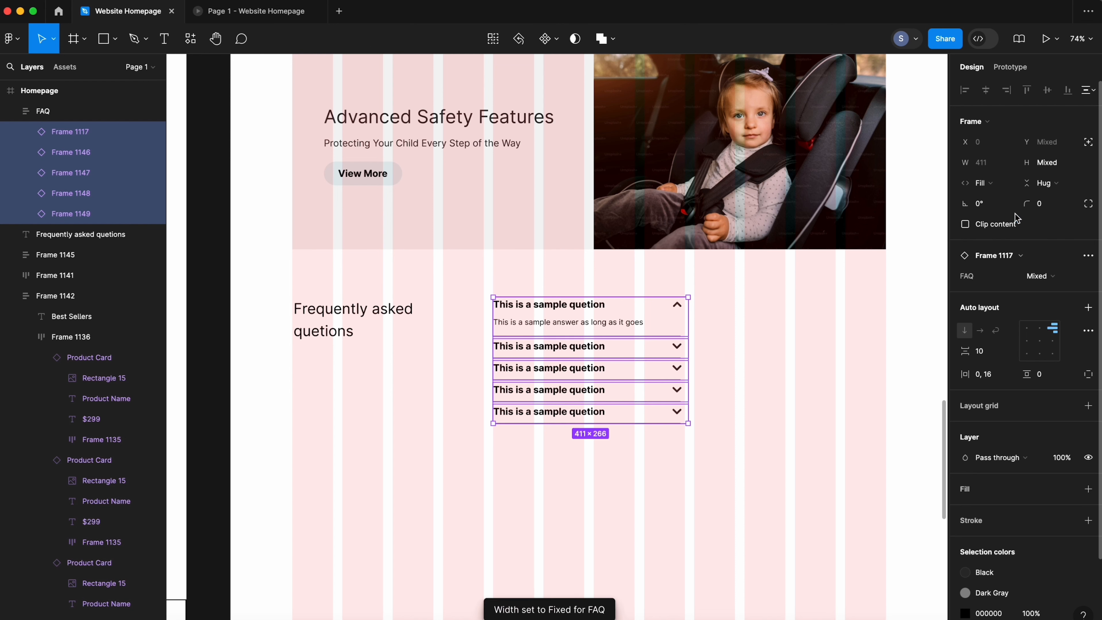
pyautogui.click(803, 375)
pyautogui.click(584, 367)
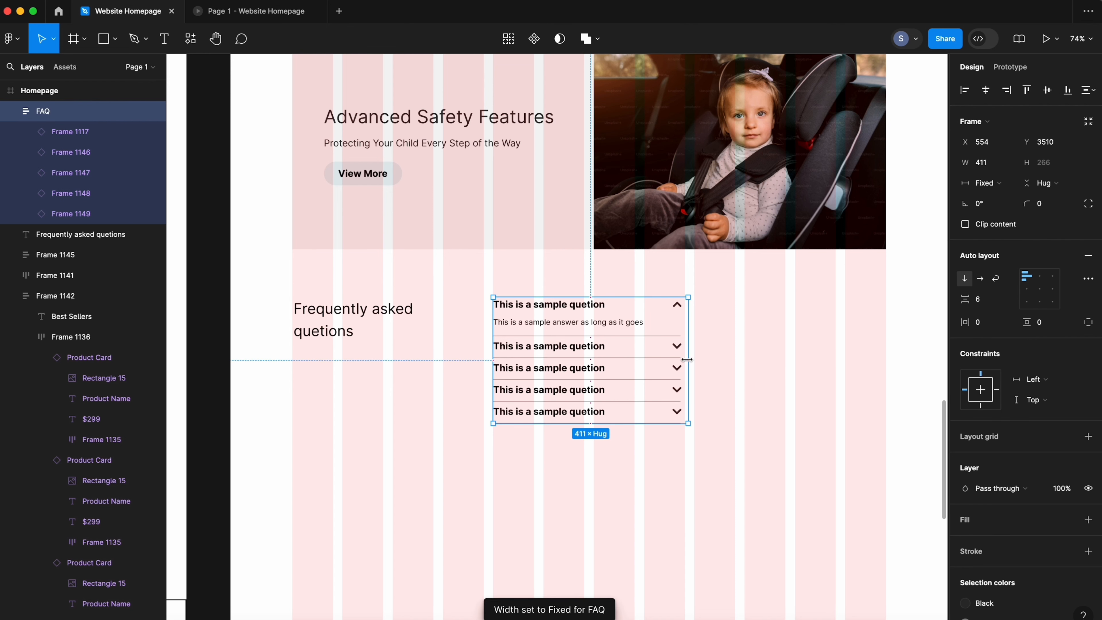
pyautogui.moveTo(687, 359); pyautogui.dragTo(891, 356)
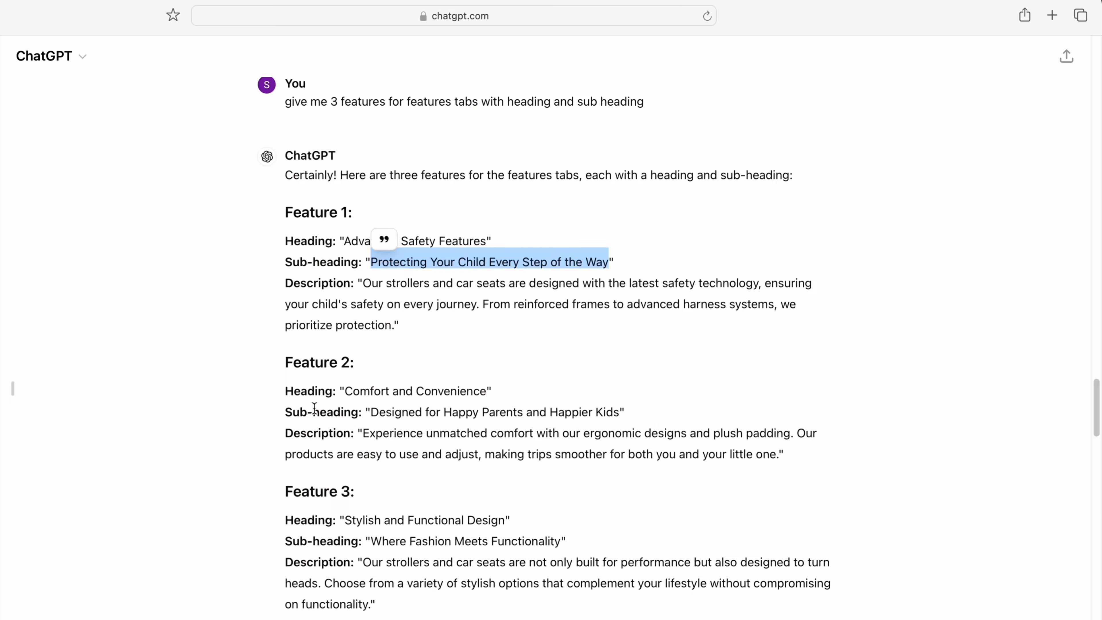
# - Copy the FAQ 1 question and answer about suitable age range from ChatGPT into the expanded FAQ item in Figma
pyautogui.scroll(-15, 260, 330)
pyautogui.scroll(10, 256, 332)
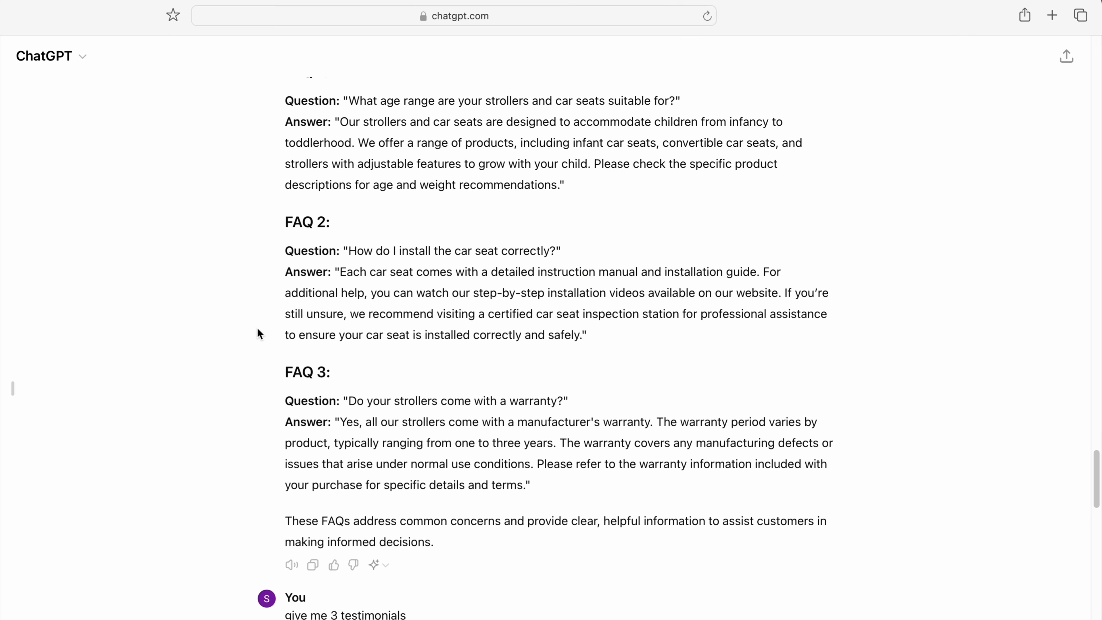
pyautogui.moveTo(350, 232); pyautogui.dragTo(681, 232)
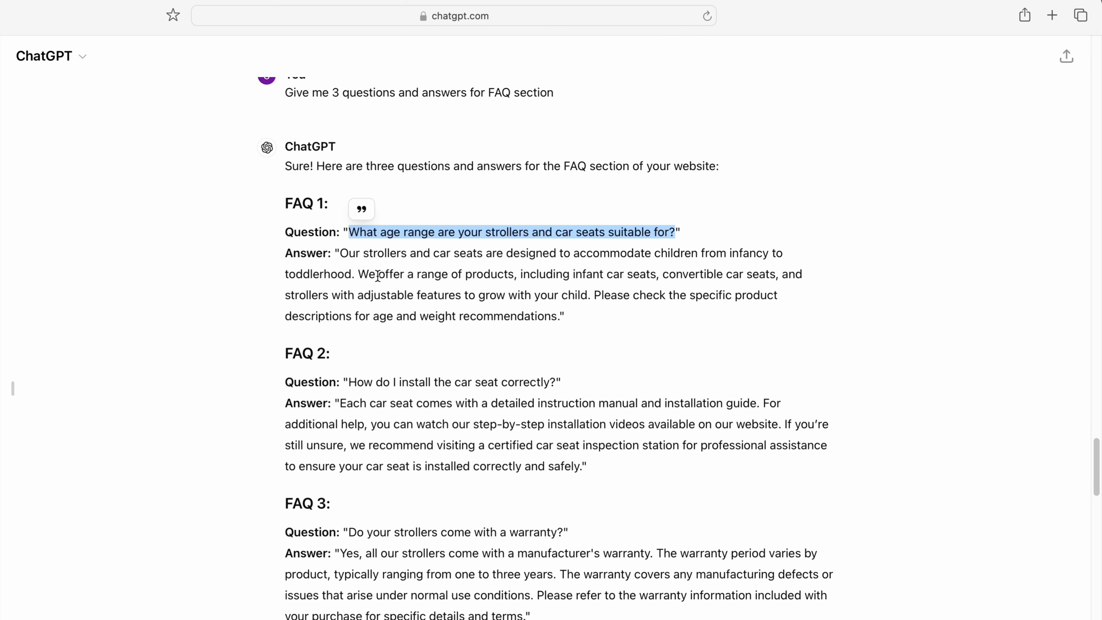
pyautogui.moveTo(340, 253); pyautogui.dragTo(562, 316)
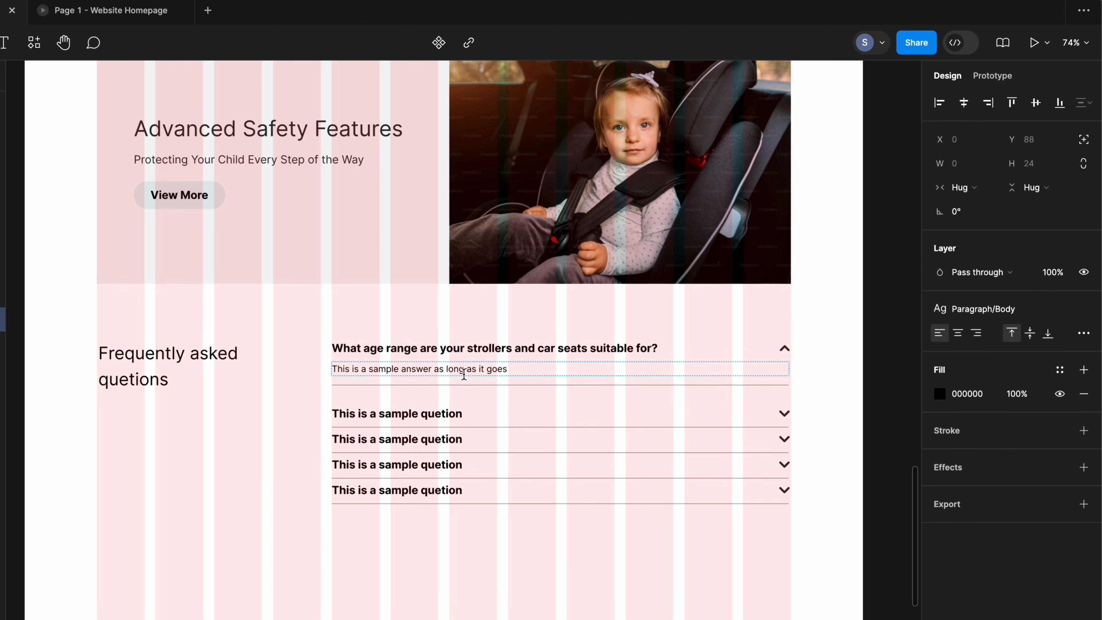
pyautogui.write('Our strollers and car seats are designed to accommodate children from infancy to toddlerhood. We offer a range of products, including infant car seats, convertible car seats, and strollers with adjustable features to grow with your child. Please check the specific product descriptions for age and weight recommendations."')
# - Fill the first two collapsed items with ChatGPT's questions "How do I install the car seat correctly?" and "Do your strollers come with a warranty?"
pyautogui.moveTo(348, 382); pyautogui.dragTo(499, 382)
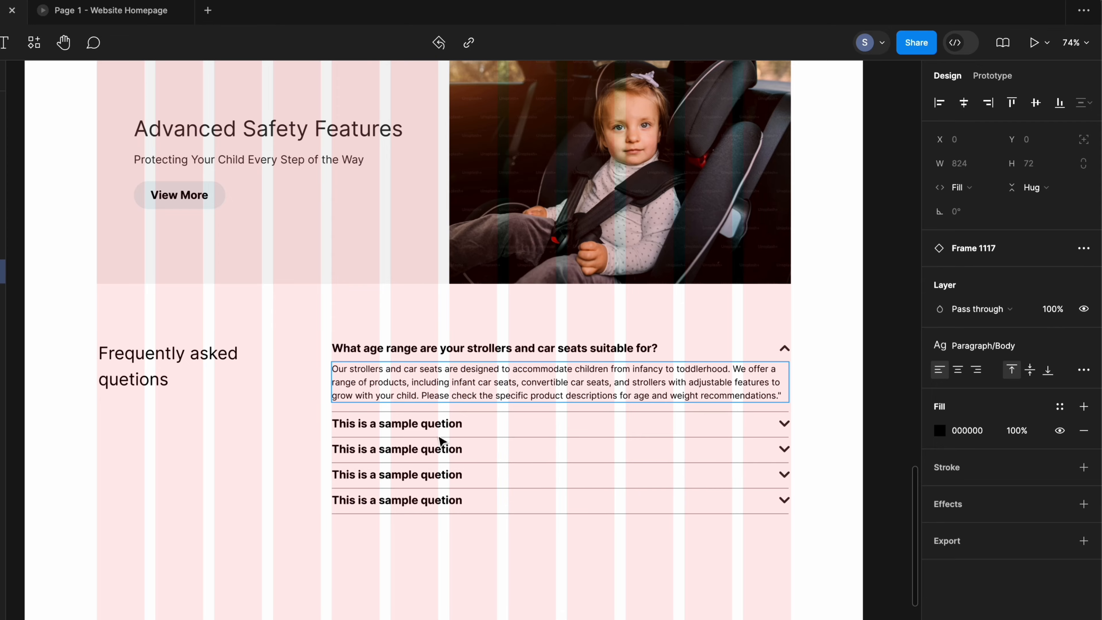
pyautogui.doubleClick(438, 424)
pyautogui.write('How do I install the car seat correctly?')
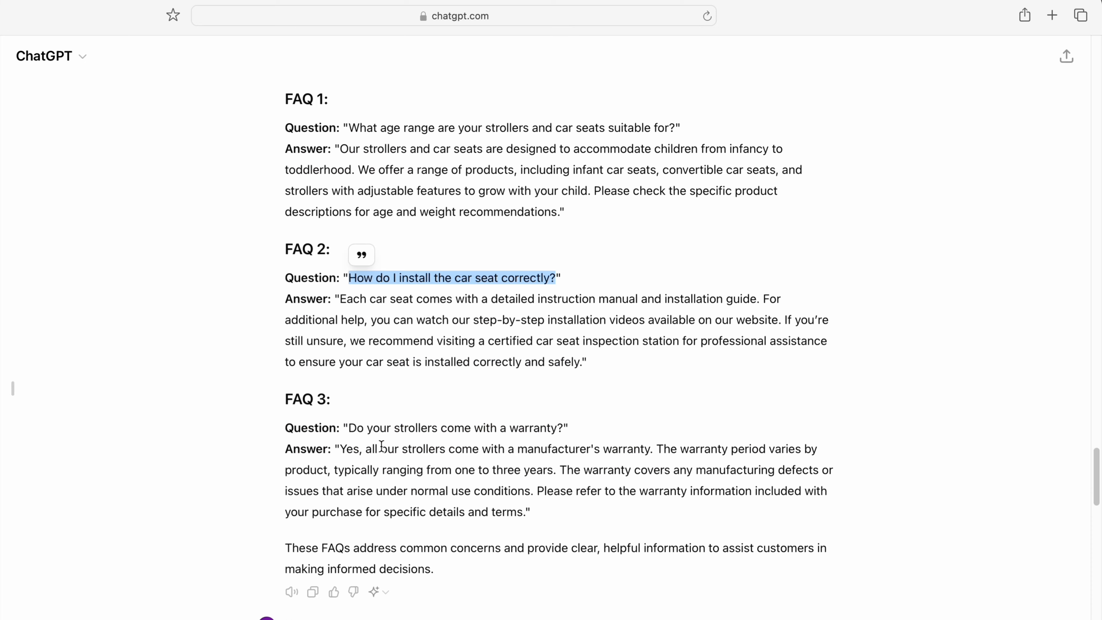
pyautogui.moveTo(348, 423); pyautogui.dragTo(564, 423)
pyautogui.press('super+c')
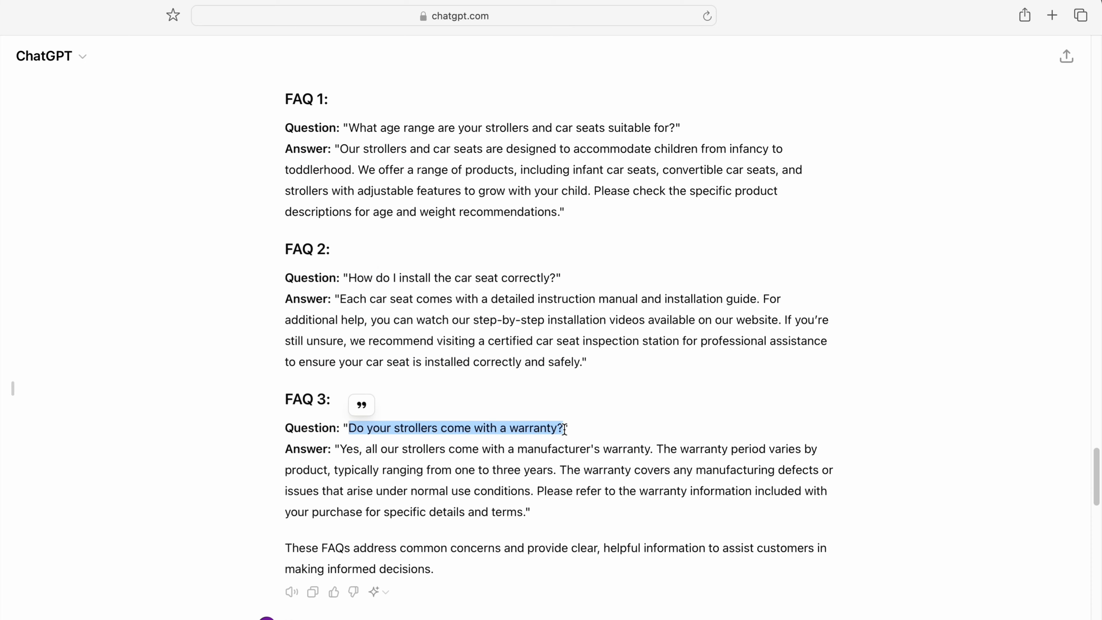
pyautogui.doubleClick(446, 449)
pyautogui.press('super+v')
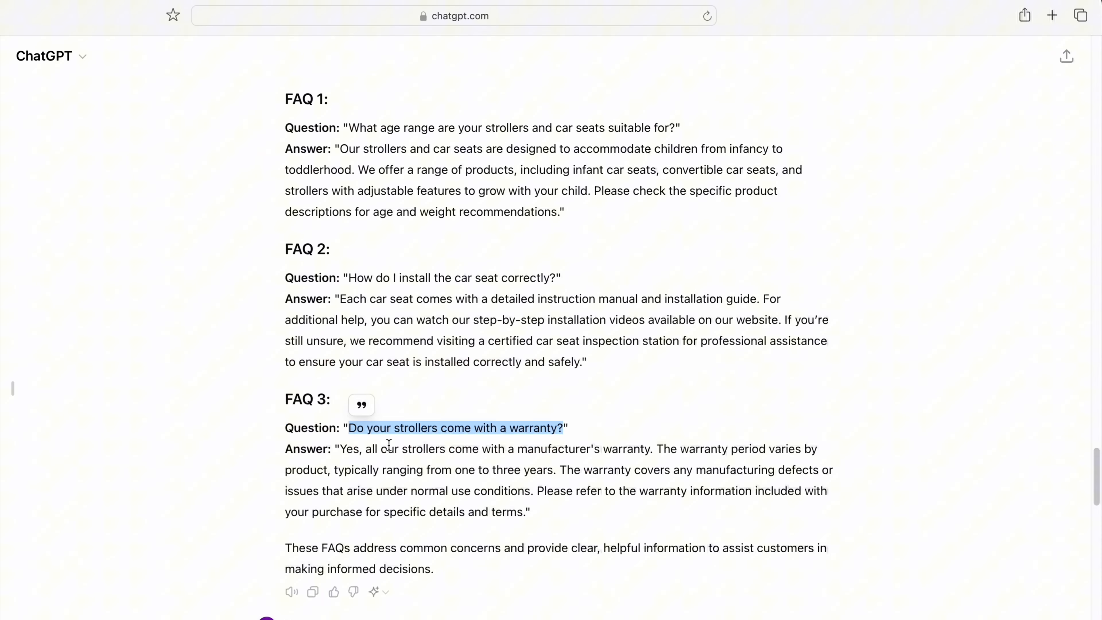
# - Fill the last two collapsed items with the same install and warranty questions from ChatGPT's FAQ 2 and FAQ 3
pyautogui.scroll(-2, 388, 444)
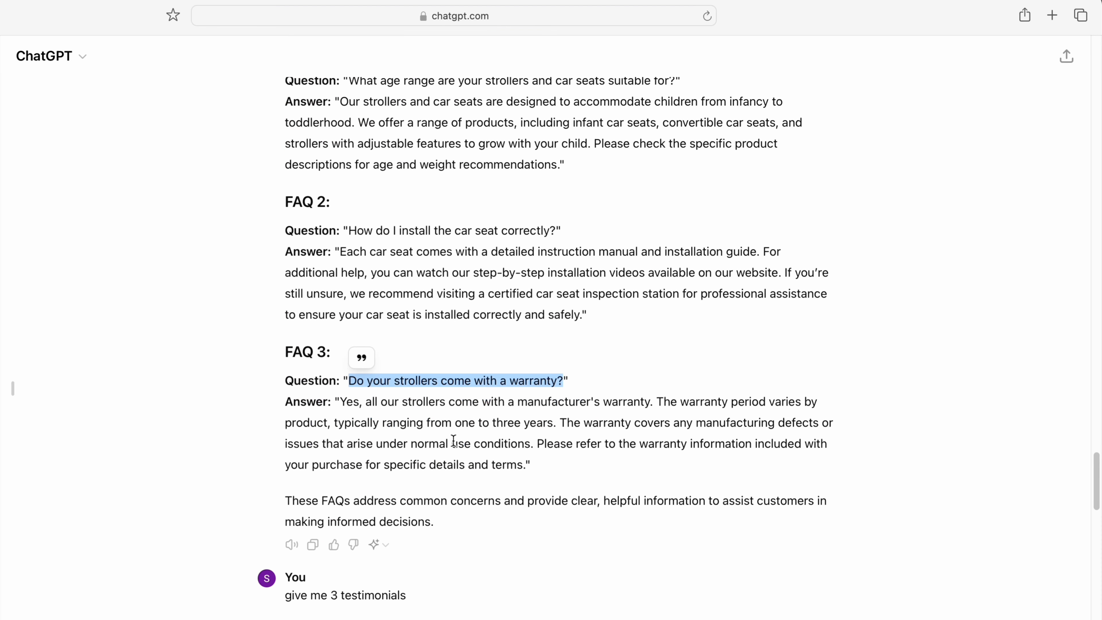
pyautogui.moveTo(349, 231); pyautogui.dragTo(555, 231)
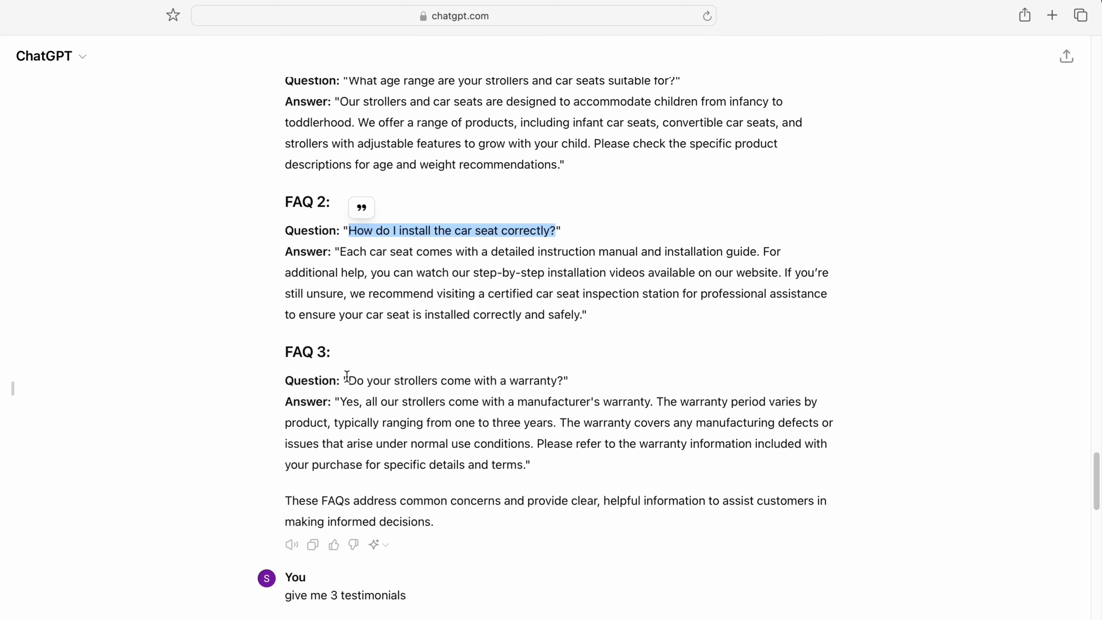
pyautogui.moveTo(347, 376); pyautogui.dragTo(562, 383)
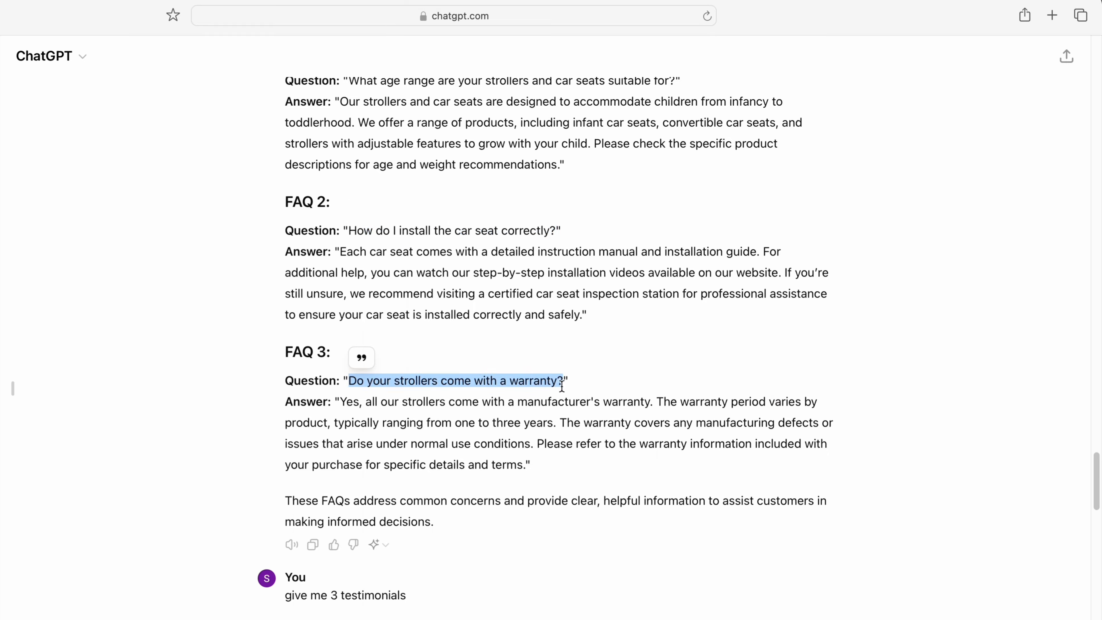
pyautogui.press('super+v')
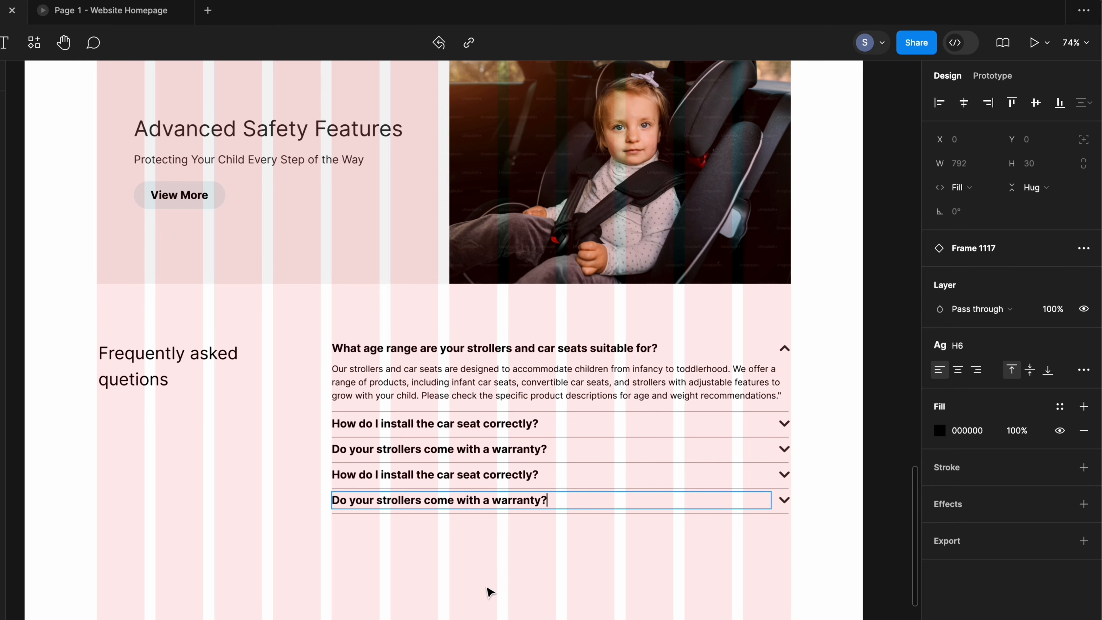
# - Combine the "Frequently asked" heading and the FAQ question list into one horizontal auto layout frame
pyautogui.click(489, 590)
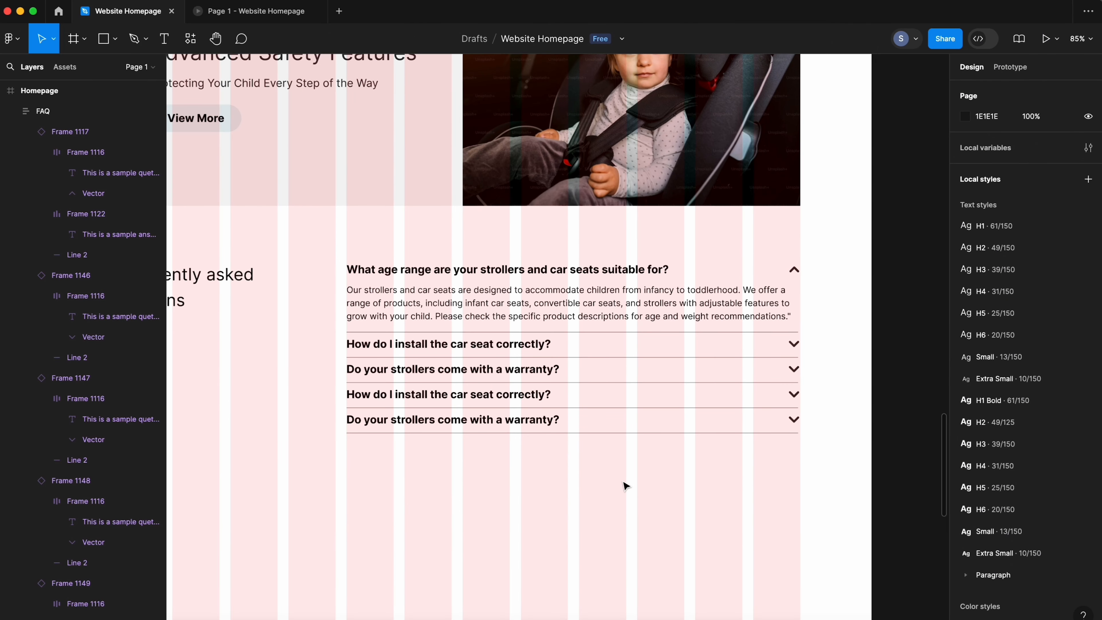
pyautogui.scroll(-2, 718, 402)
pyautogui.hscroll(-2, 717, 402)
pyautogui.click(416, 323)
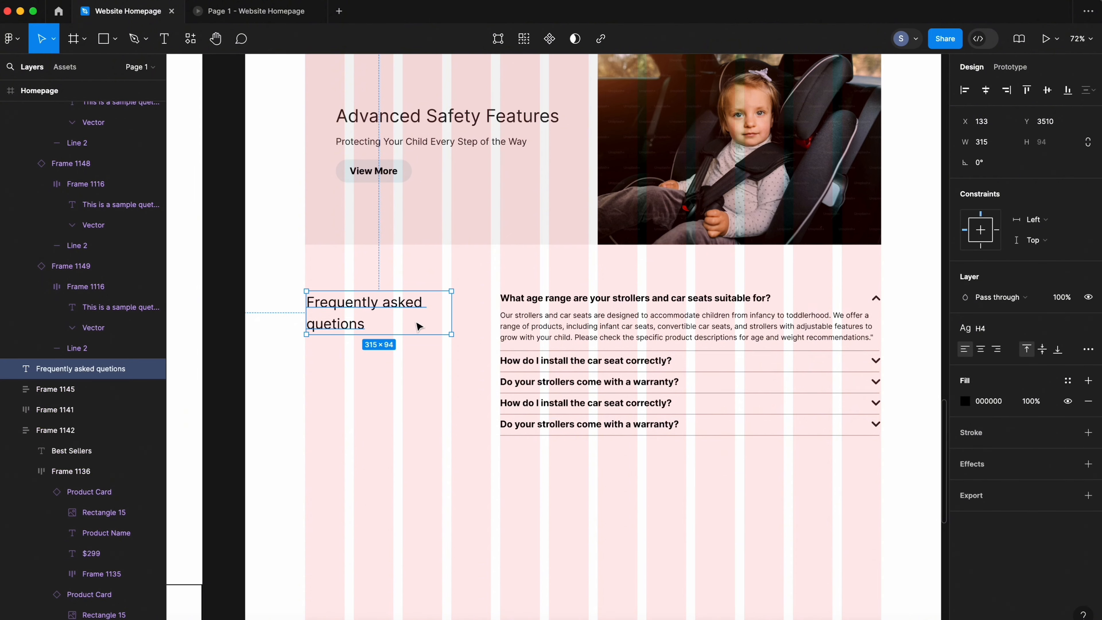
pyautogui.click(560, 352)
pyautogui.click(291, 295)
pyautogui.click(369, 321)
pyautogui.click(255, 341)
pyautogui.moveTo(288, 278); pyautogui.dragTo(686, 477)
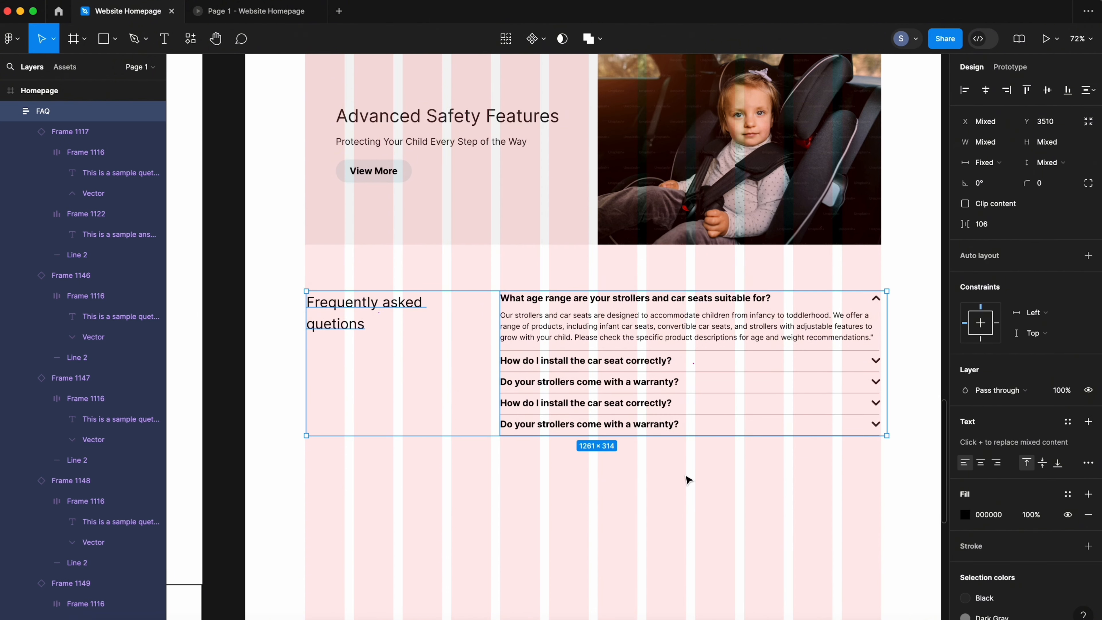
pyautogui.hotkey('shift', 'a')
pyautogui.click(678, 583)
# - Extend the Homepage frame downward to make room for the wireframe's testimonials section below the FAQ
pyautogui.scroll(-5, 678, 583)
pyautogui.hscroll(-6, 639, 535)
pyautogui.scroll(-4, 639, 535)
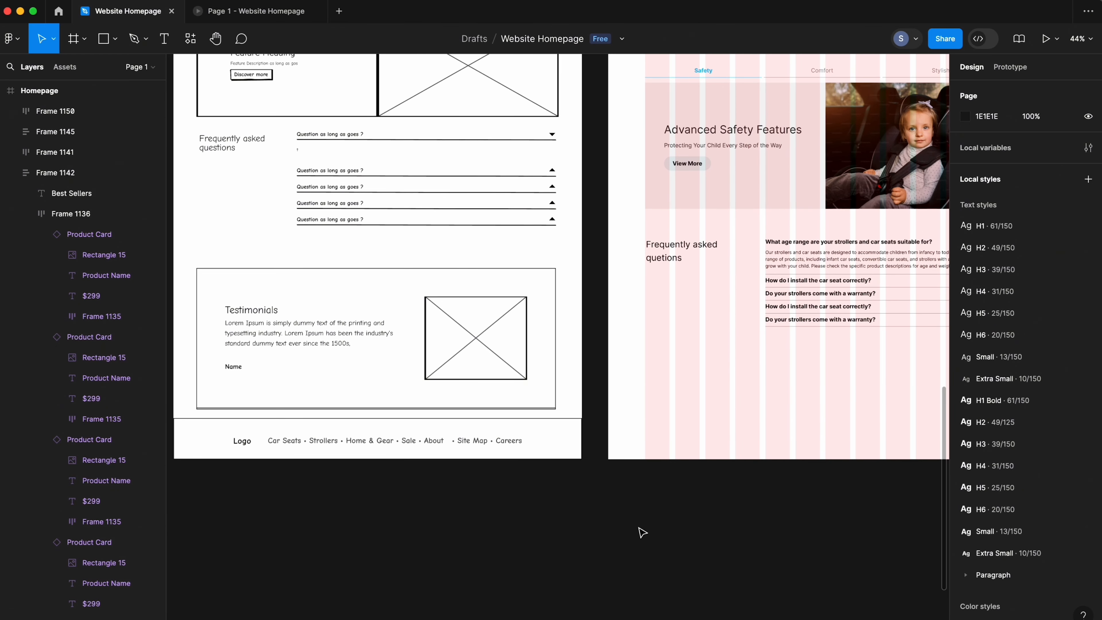
pyautogui.click(345, 359)
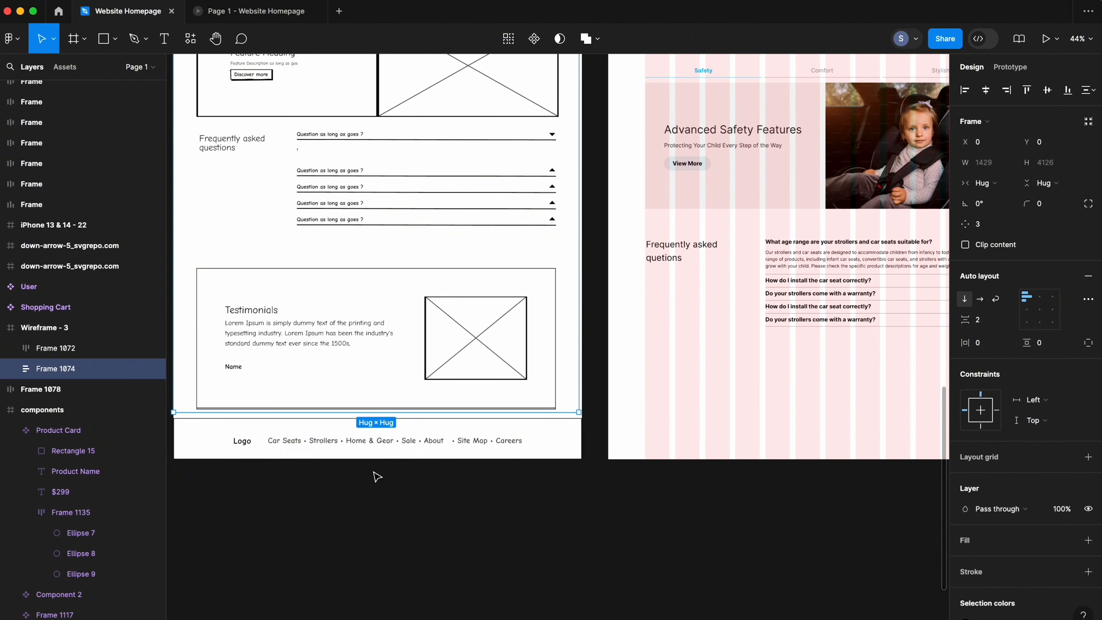
pyautogui.click(381, 453)
pyautogui.click(637, 507)
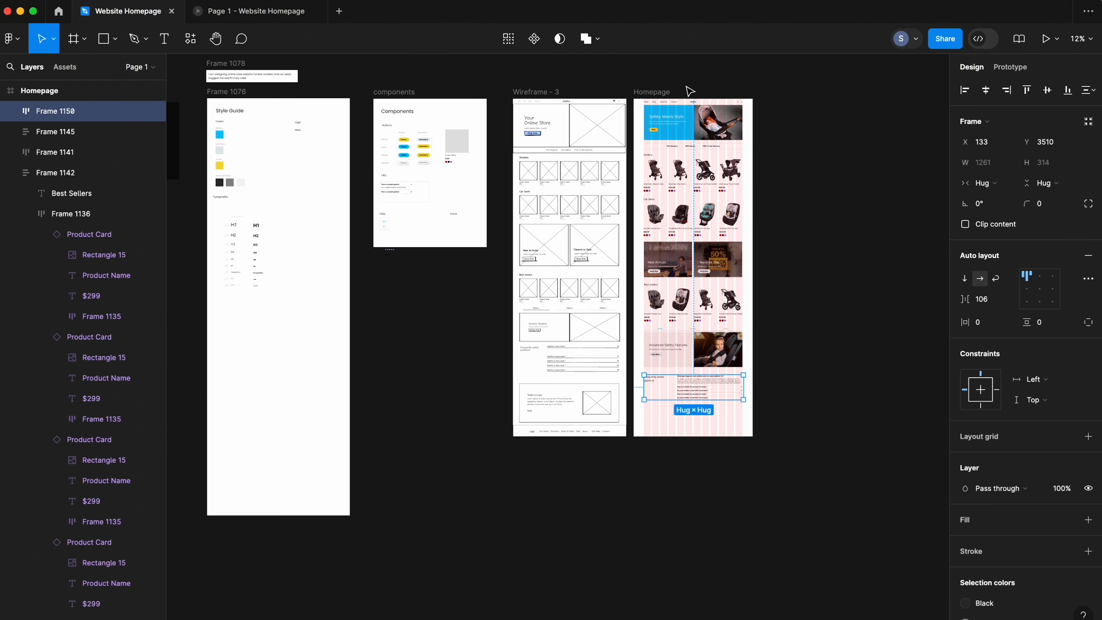
pyautogui.click(686, 89)
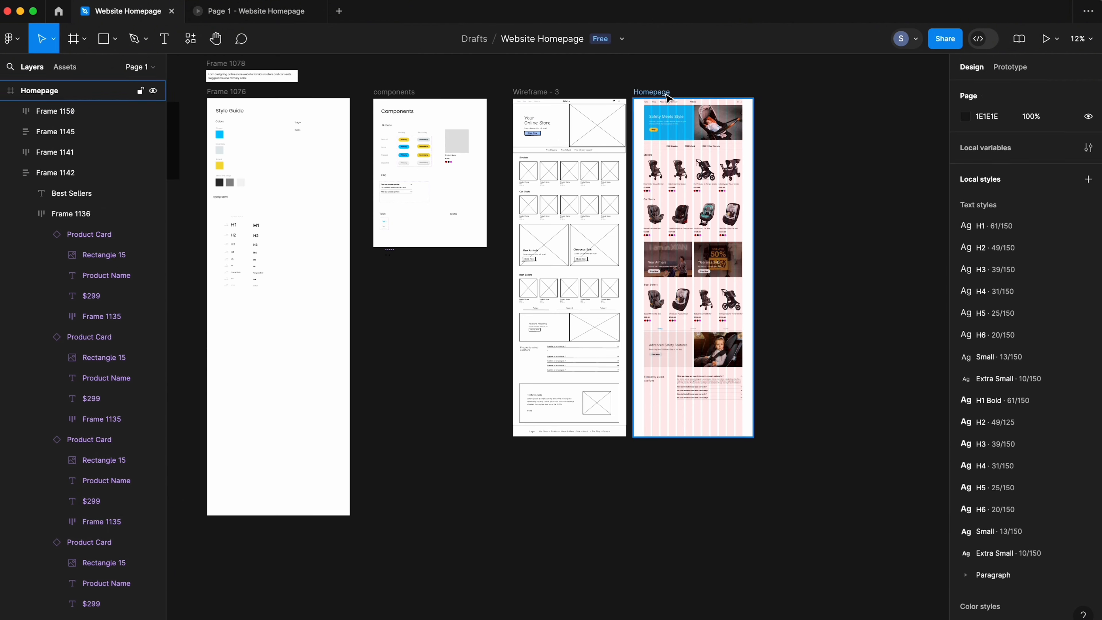
pyautogui.click(665, 92)
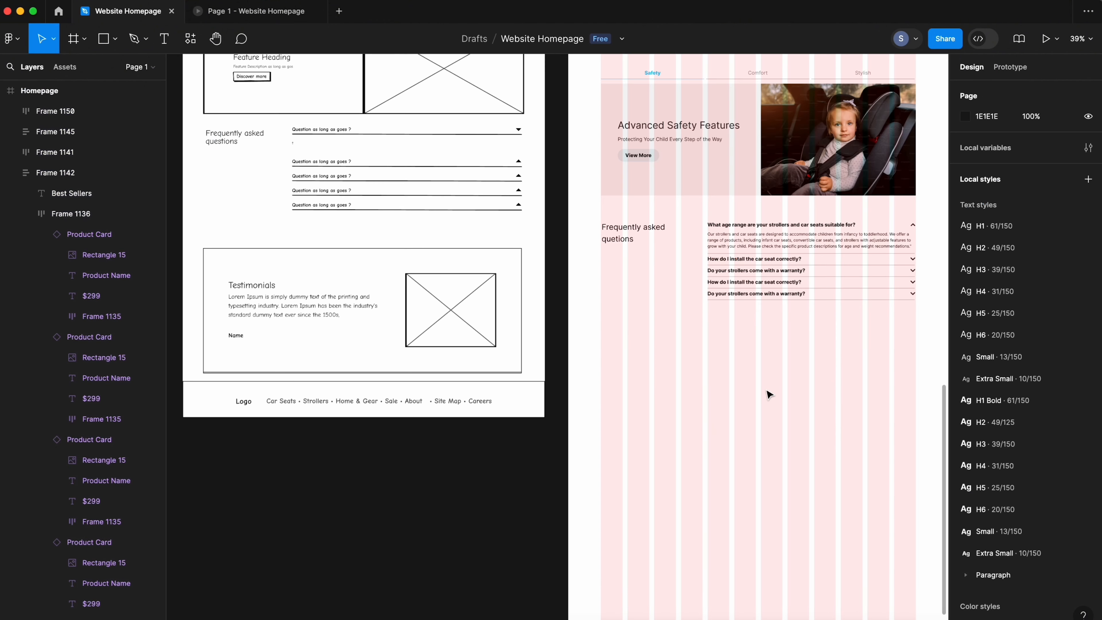
pyautogui.hscroll(1, 736, 382)
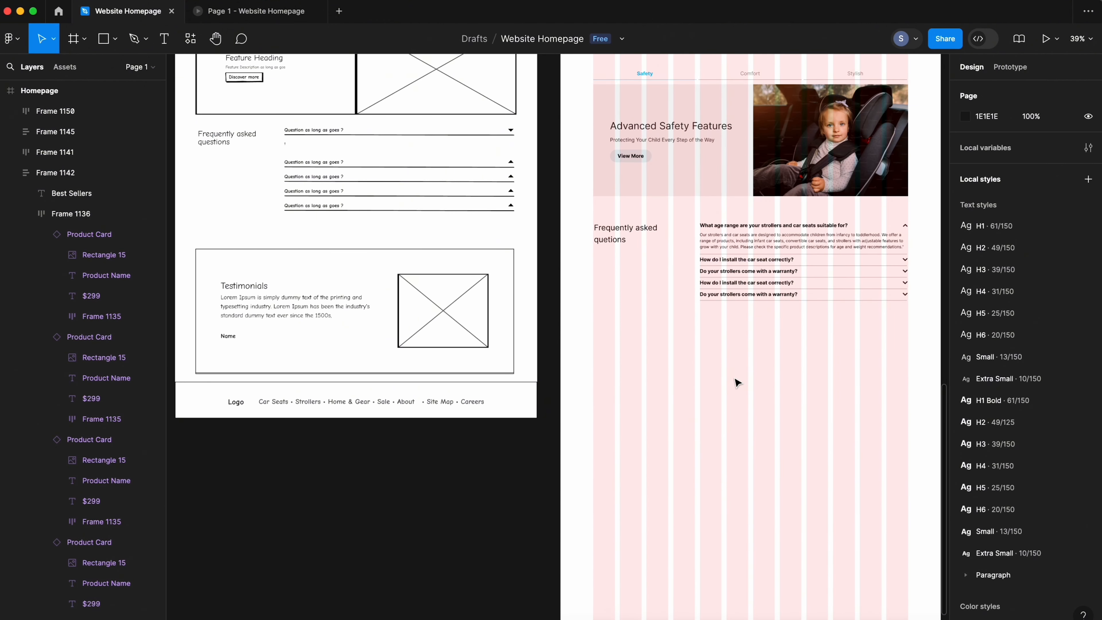
# - Add a "Testimonials" heading below the FAQ section on the homepage and apply the H3 text style
pyautogui.press('t')
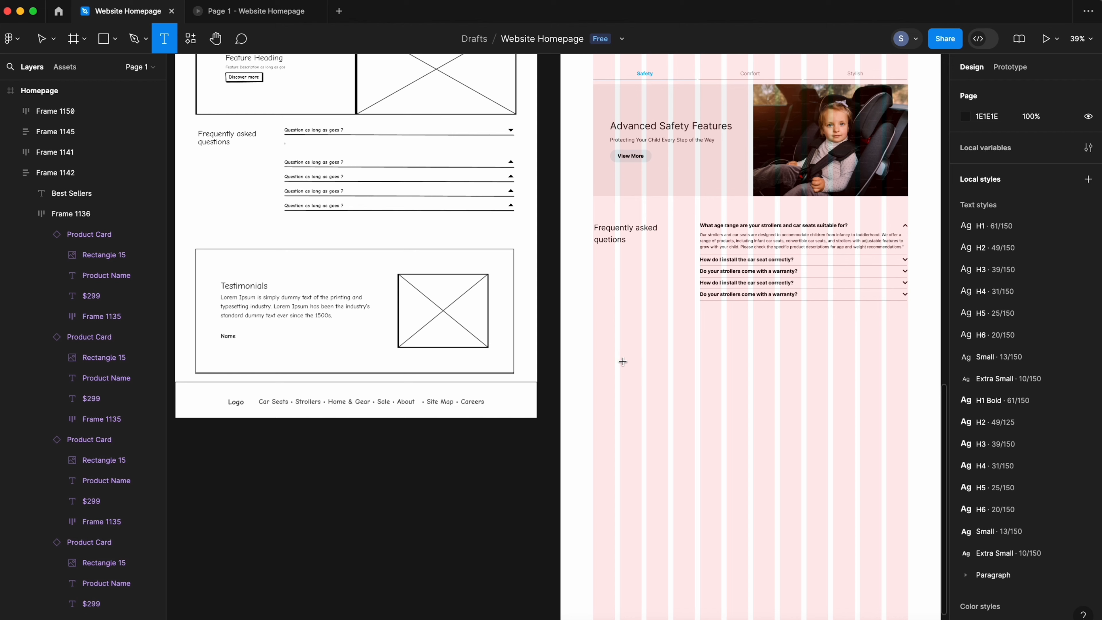
pyautogui.click(622, 360)
pyautogui.write('Testimonials')
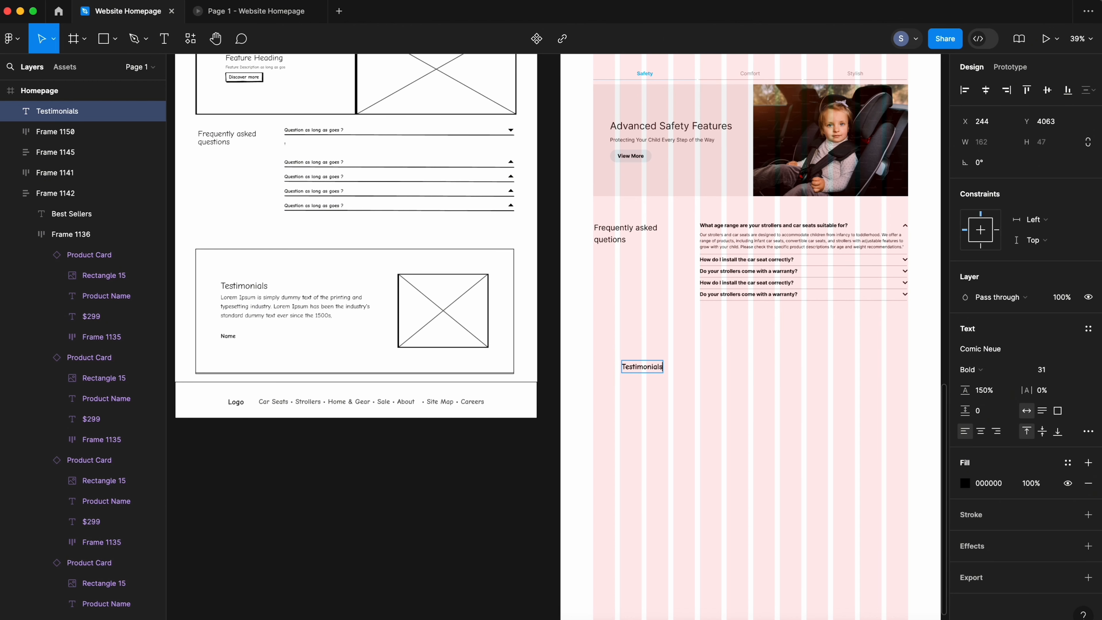
pyautogui.press('Escape')
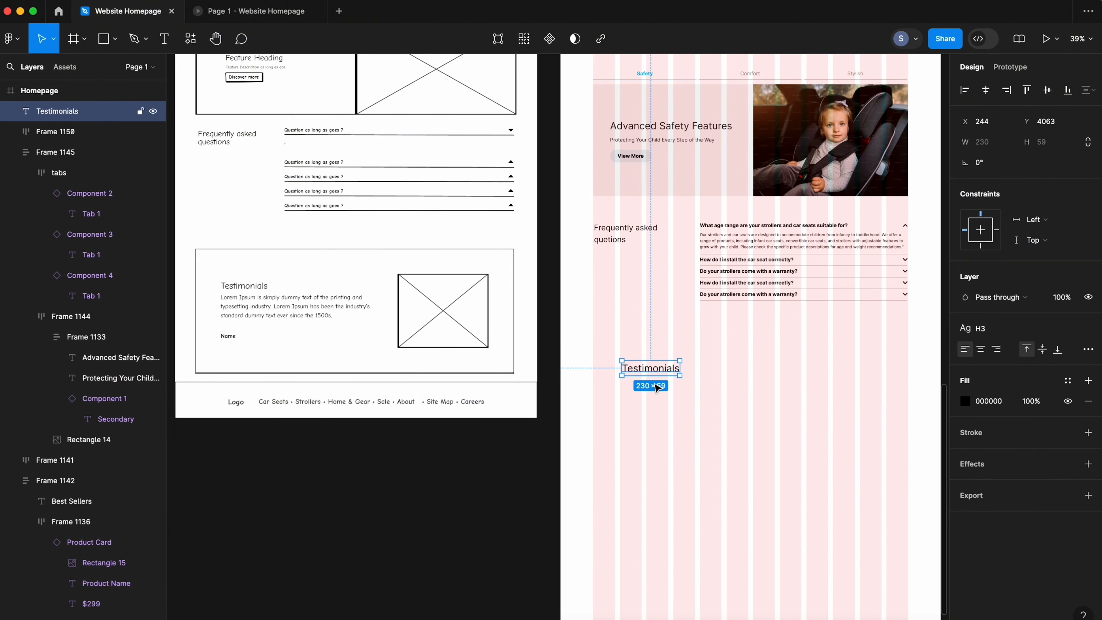
pyautogui.click(632, 419)
# - Switch to ChatGPT and copy the Testimonial 1 quote about the DreamRider Deluxe Stroller
pyautogui.click(398, 619)
pyautogui.scroll(-8, 443, 395)
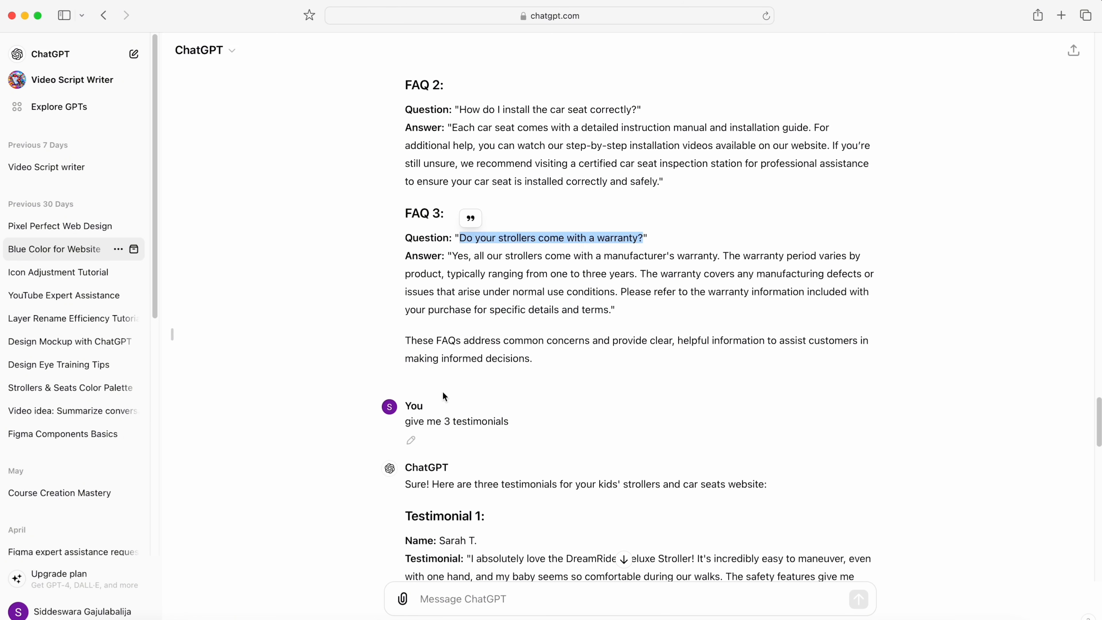
pyautogui.moveTo(410, 90); pyautogui.dragTo(512, 91)
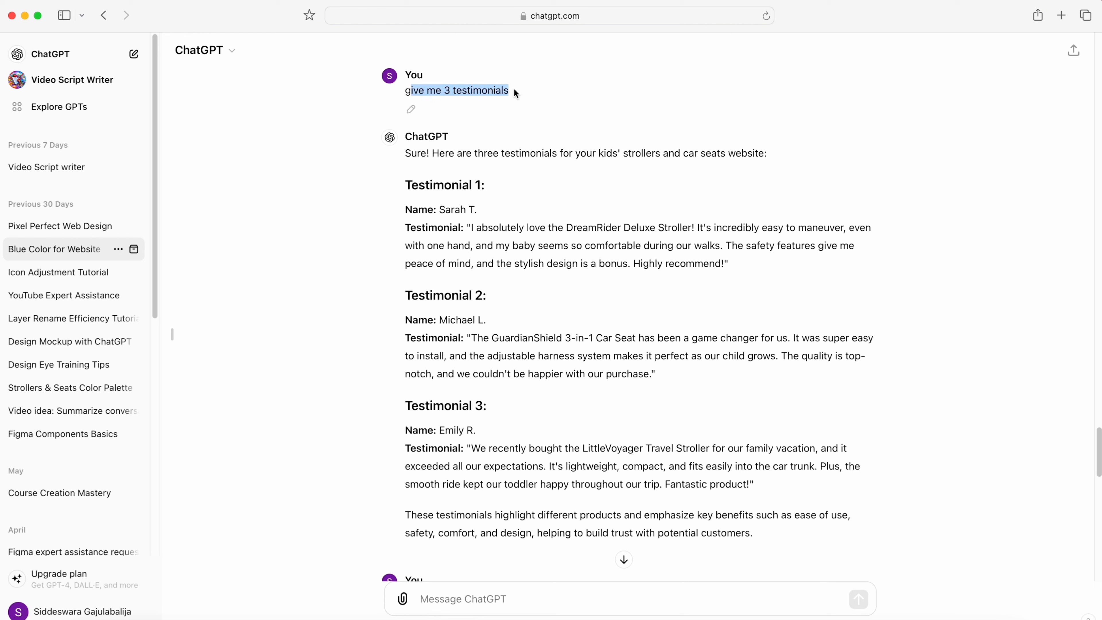
pyautogui.click(563, 249)
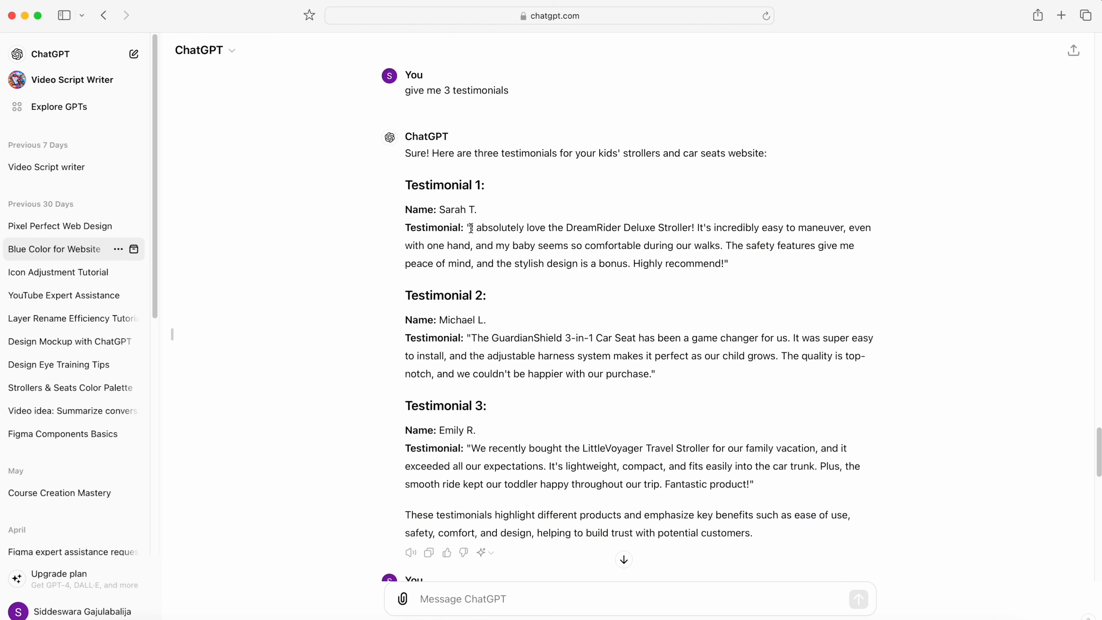
pyautogui.moveTo(471, 228); pyautogui.dragTo(724, 264)
pyautogui.press('super+c')
# - Paste the quote into a new text box about 616 px wide under the Testimonials heading in Figma, using the H6 text style
pyautogui.press('super+Tab')
pyautogui.press('t')
pyautogui.moveTo(624, 382)
pyautogui.mouseDown()
pyautogui.moveTo(663, 412)
pyautogui.moveTo(750, 431)
pyautogui.mouseUp()
pyautogui.moveTo(619, 379)
pyautogui.mouseDown()
pyautogui.moveTo(652, 404)
pyautogui.moveTo(775, 429)
pyautogui.mouseUp()
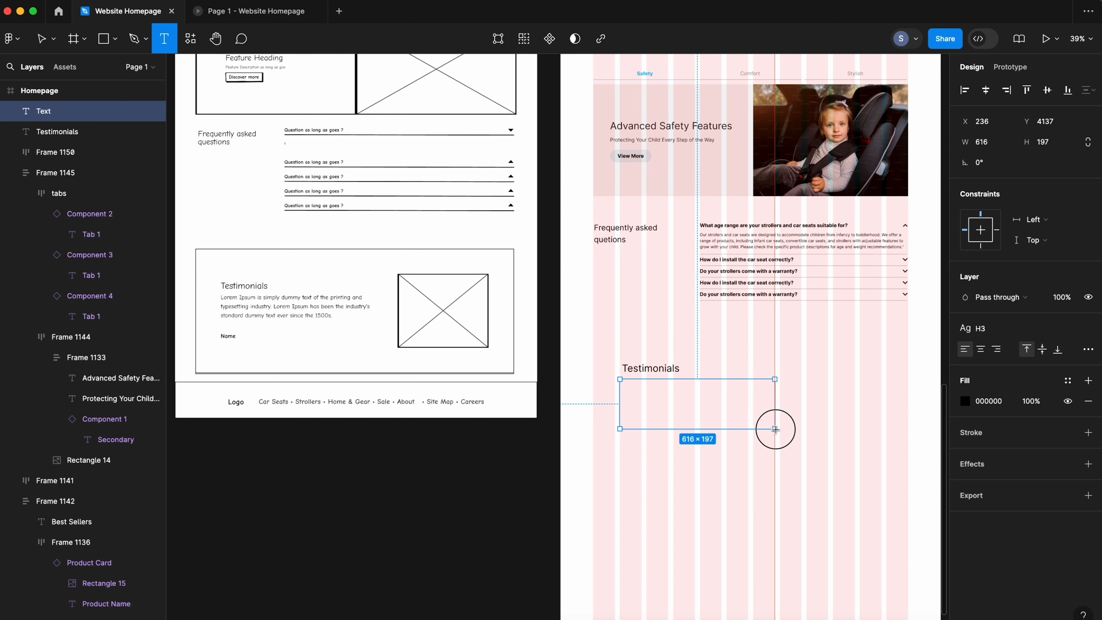
pyautogui.press('super+v')
pyautogui.press('Escape')
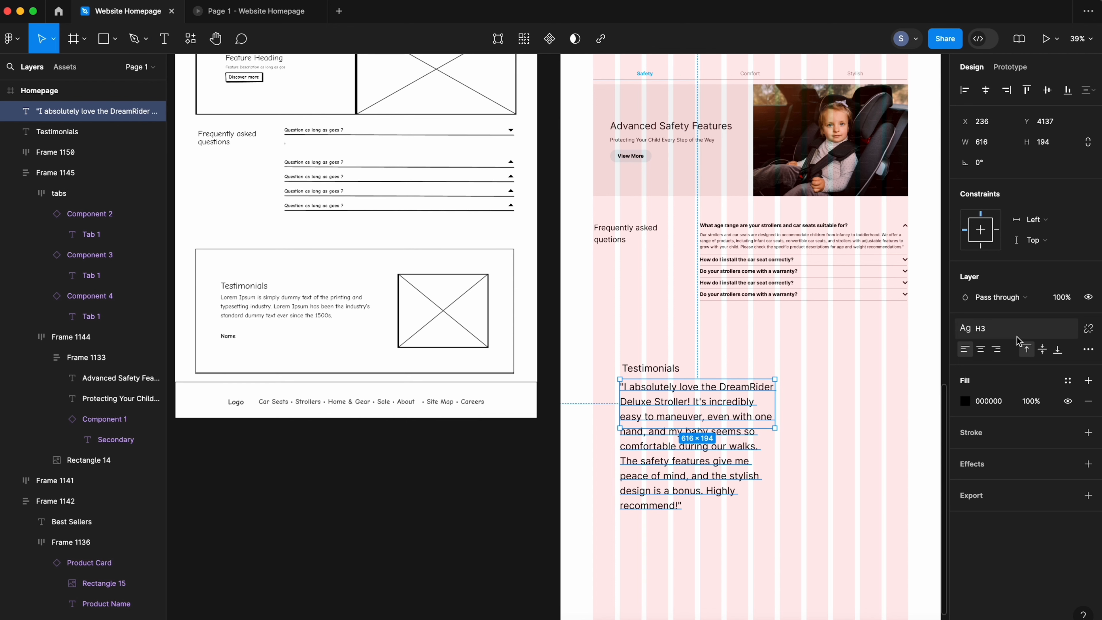
pyautogui.click(1055, 335)
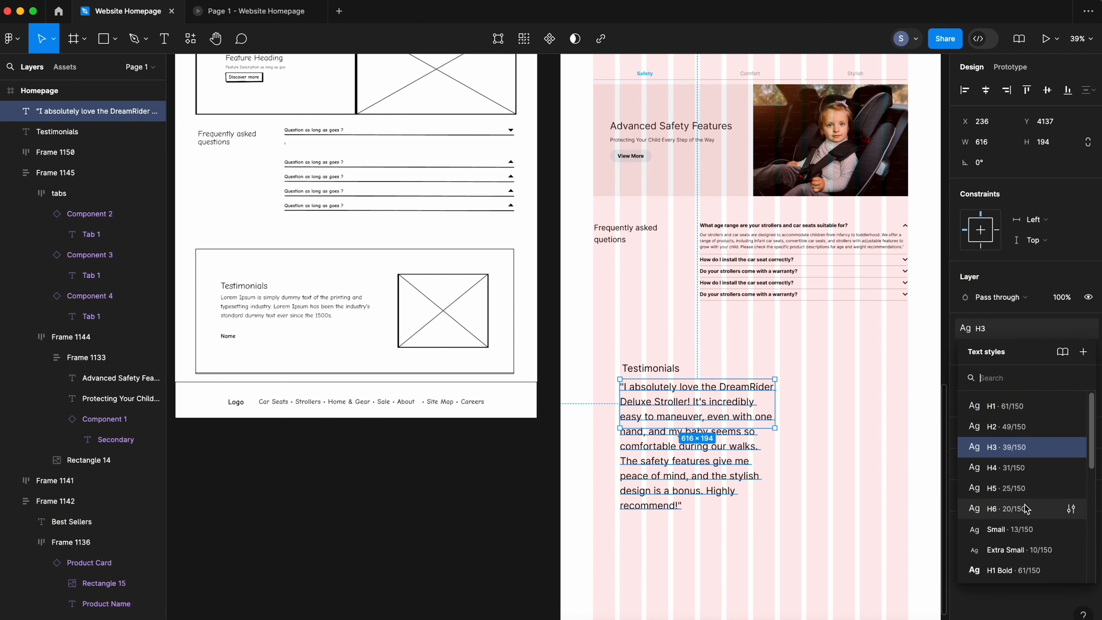
pyautogui.click(1027, 513)
pyautogui.click(717, 463)
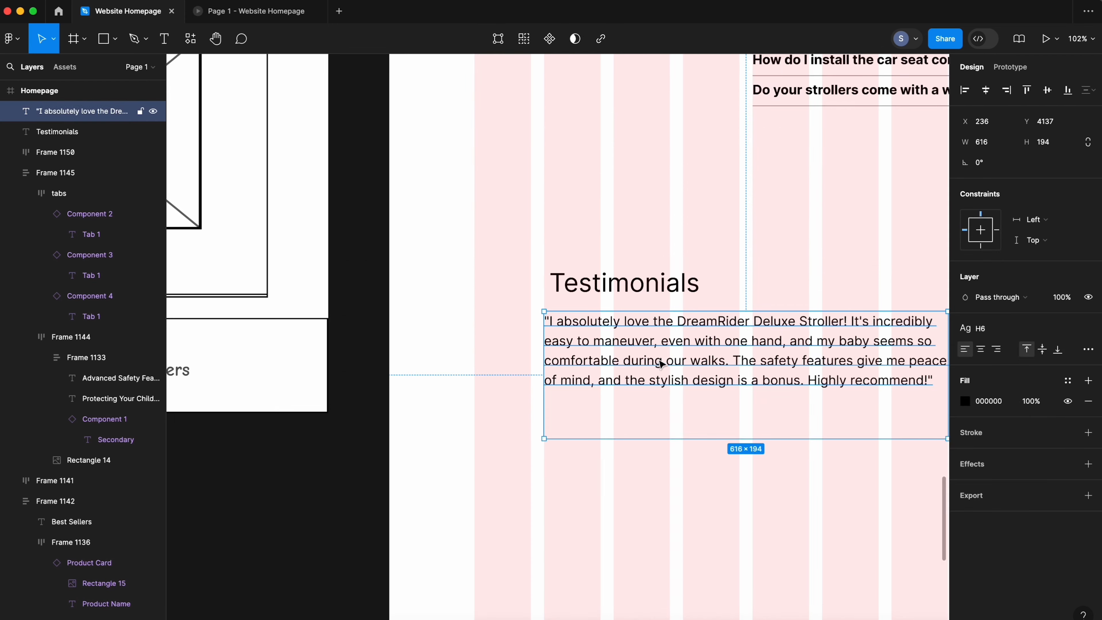
# - Duplicate the quote text box below itself and replace its text with the Testimonial 1 customer's name from ChatGPT
pyautogui.moveTo(660, 358); pyautogui.dragTo(672, 442)
pyautogui.press('super+Tab')
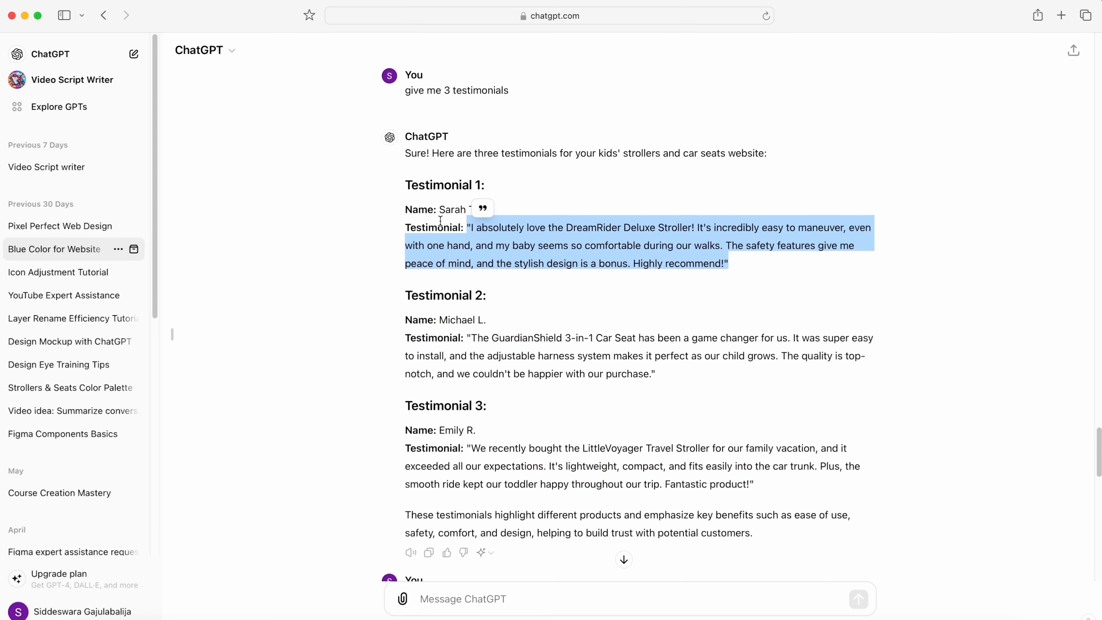
pyautogui.press('super+Tab')
pyautogui.doubleClick(665, 470)
pyautogui.click(653, 454)
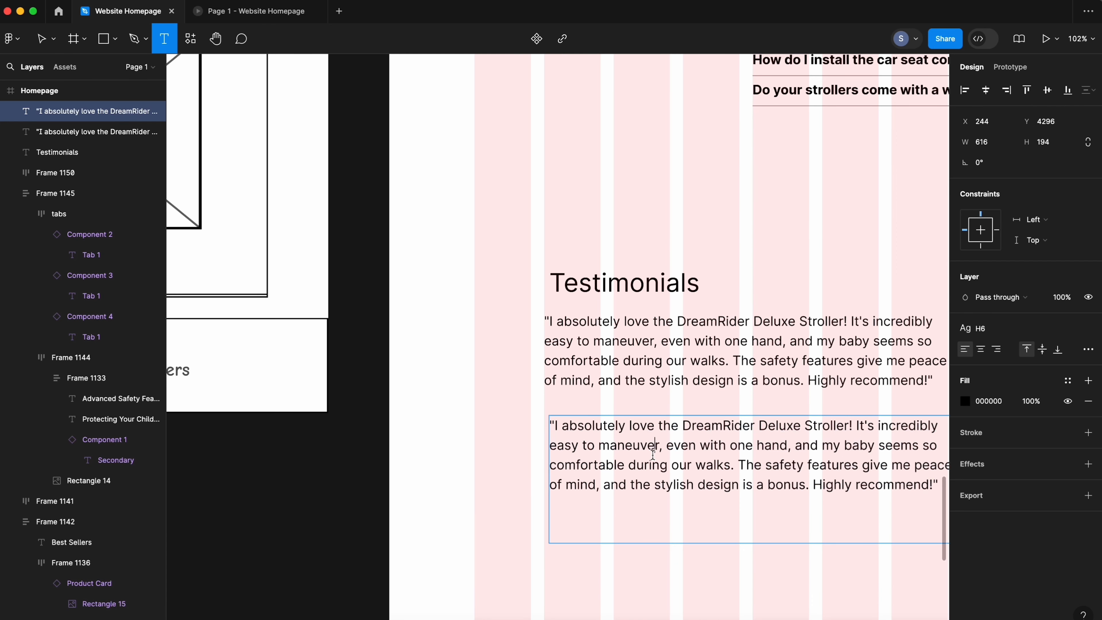
pyautogui.press('super+a')
pyautogui.press('super+Tab')
pyautogui.press('super+c')
pyautogui.press('super+Tab')
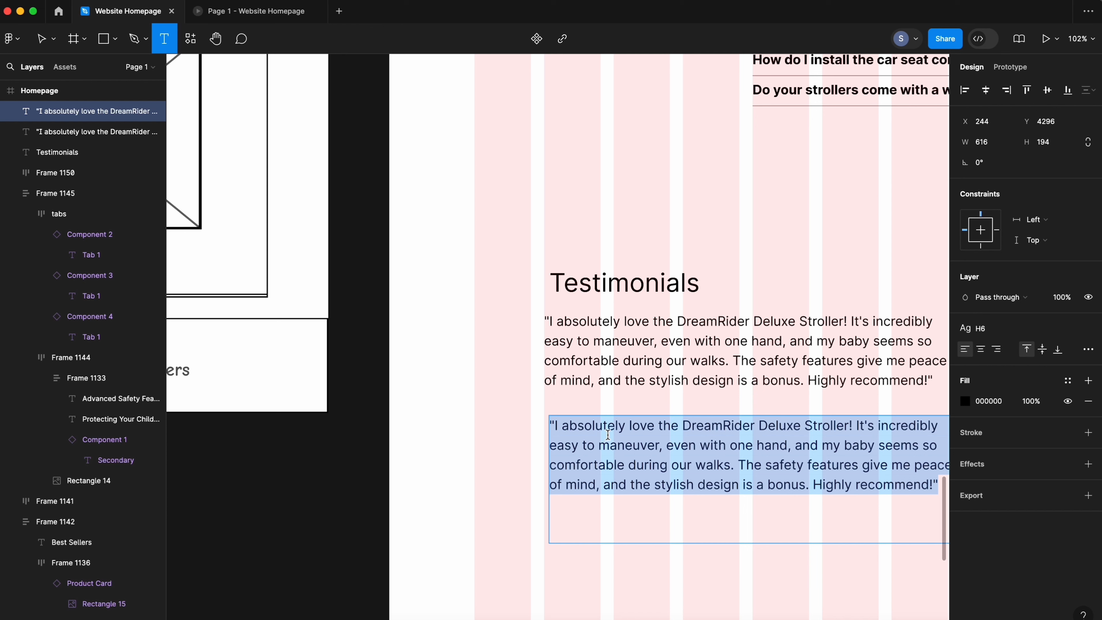
pyautogui.press('super+v')
pyautogui.press('Escape')
# - Apply the bold H6 20/150 text style to the customer name below the testimonial quote
pyautogui.click(997, 328)
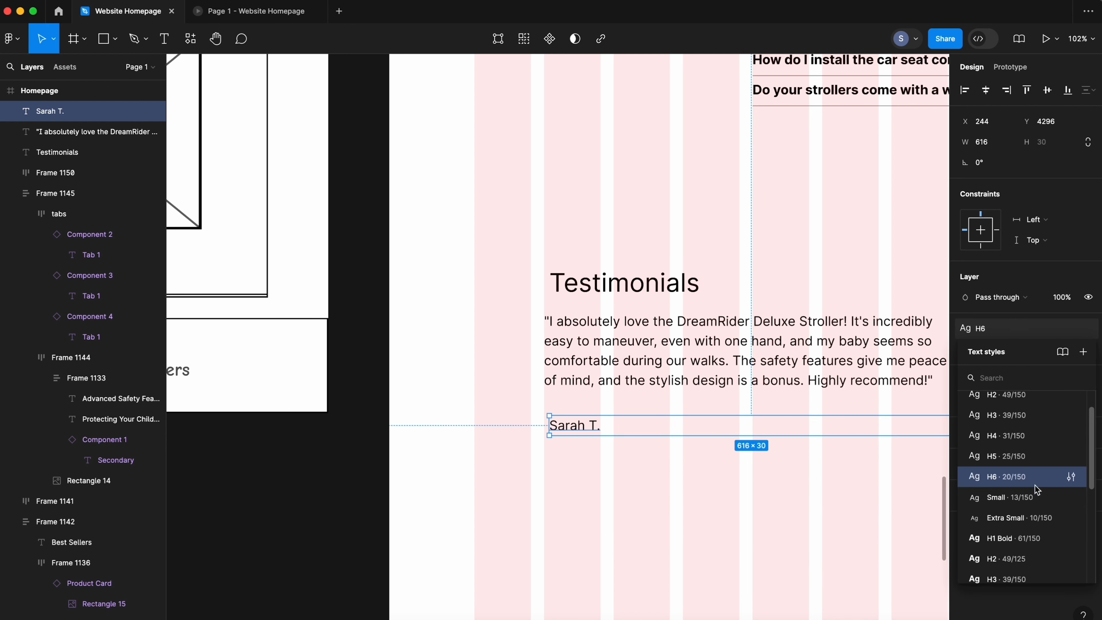
pyautogui.scroll(-1, 1024, 492)
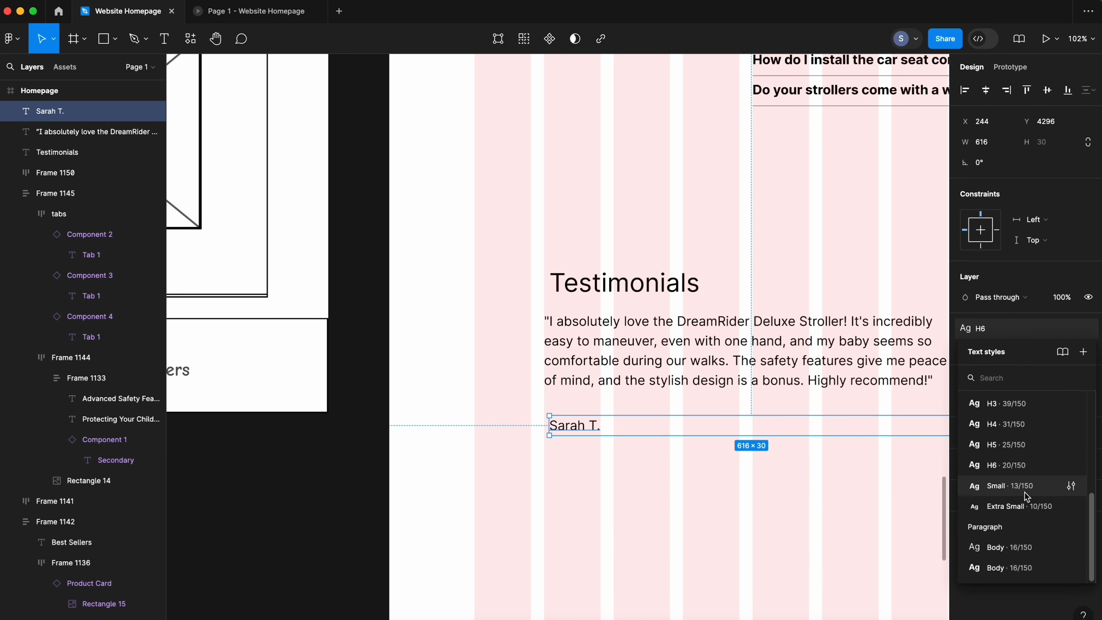
pyautogui.click(1023, 467)
pyautogui.click(611, 487)
# - Group the Testimonials heading, quote and customer name into a vertical auto layout frame
pyautogui.scroll(-5, 670, 474)
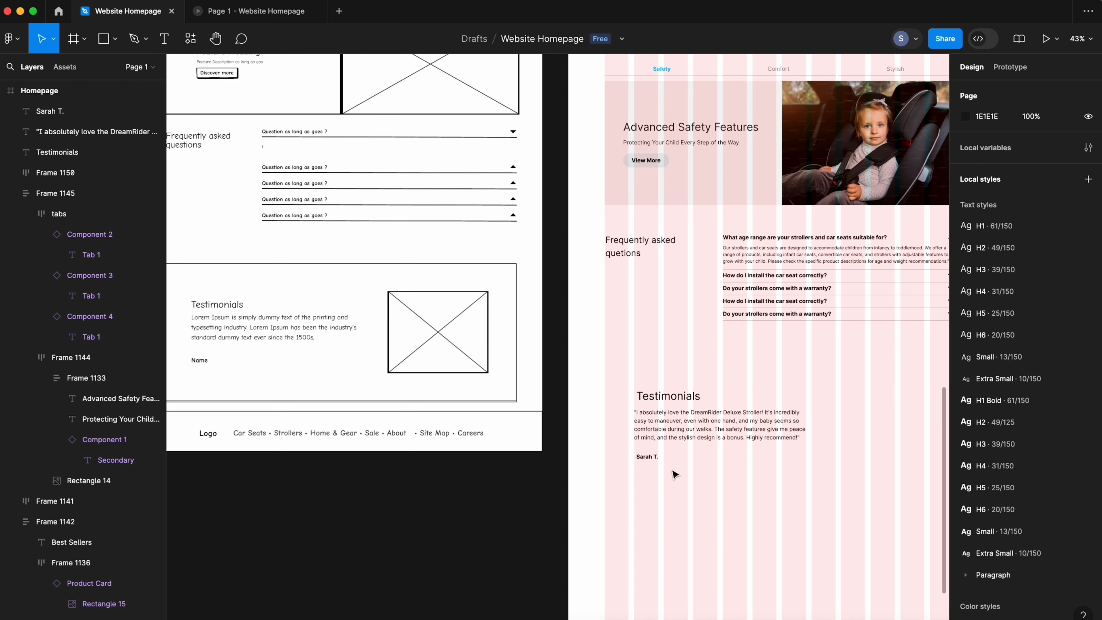
pyautogui.moveTo(608, 386); pyautogui.dragTo(737, 502)
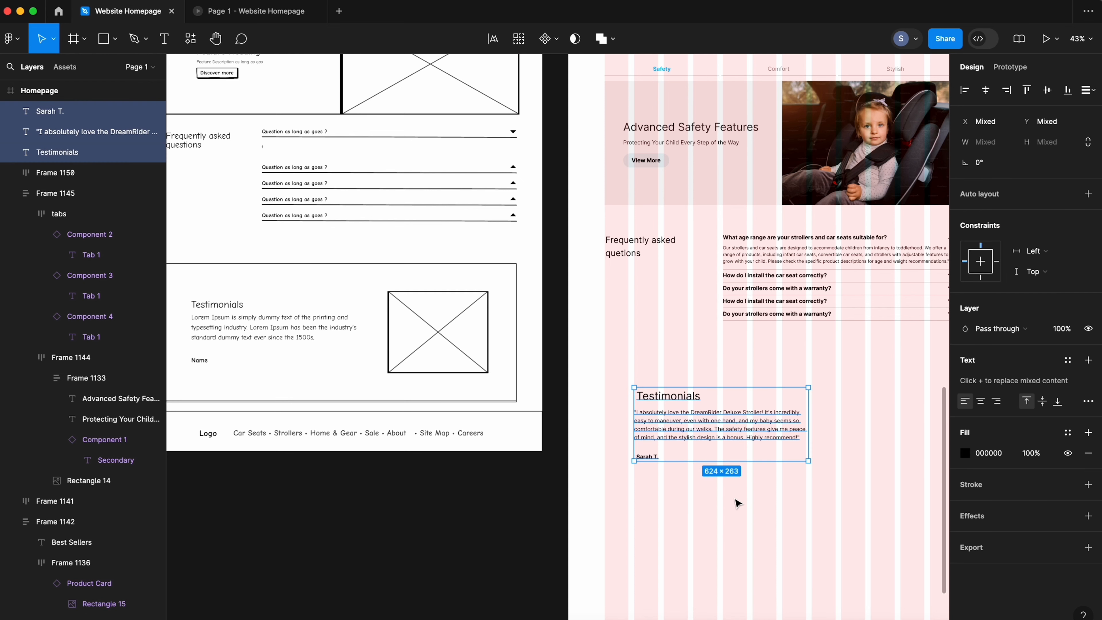
pyautogui.hotkey('shift', 'a')
pyautogui.click(737, 503)
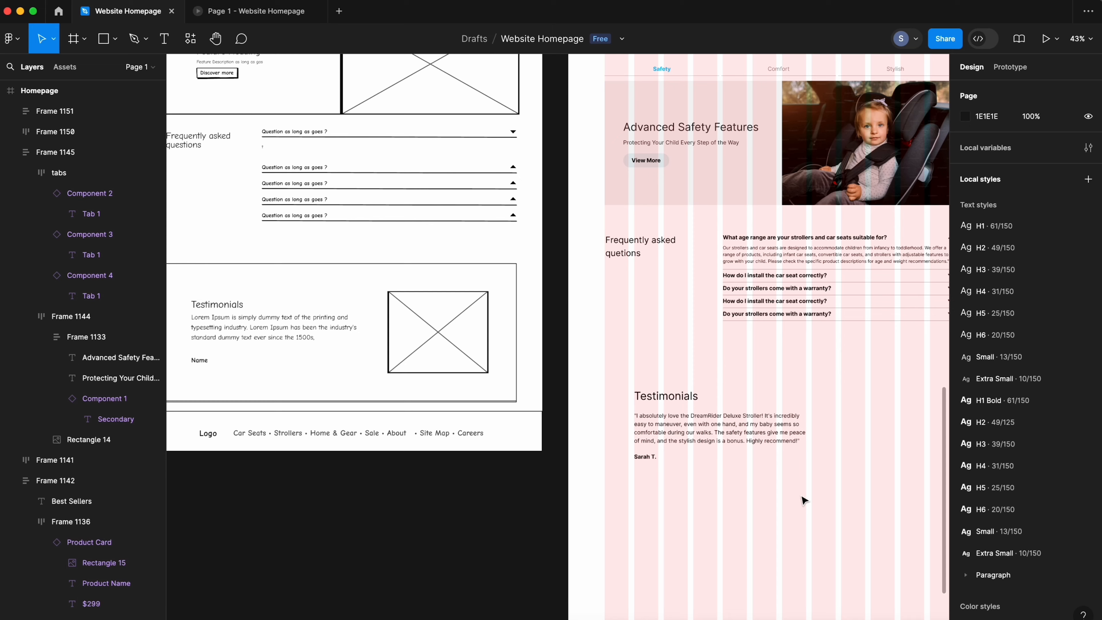
# - Draw a 300 × 300 square image placeholder beside the testimonial text, aligned to the grid columns
pyautogui.hscroll(3, 794, 478)
pyautogui.press('r')
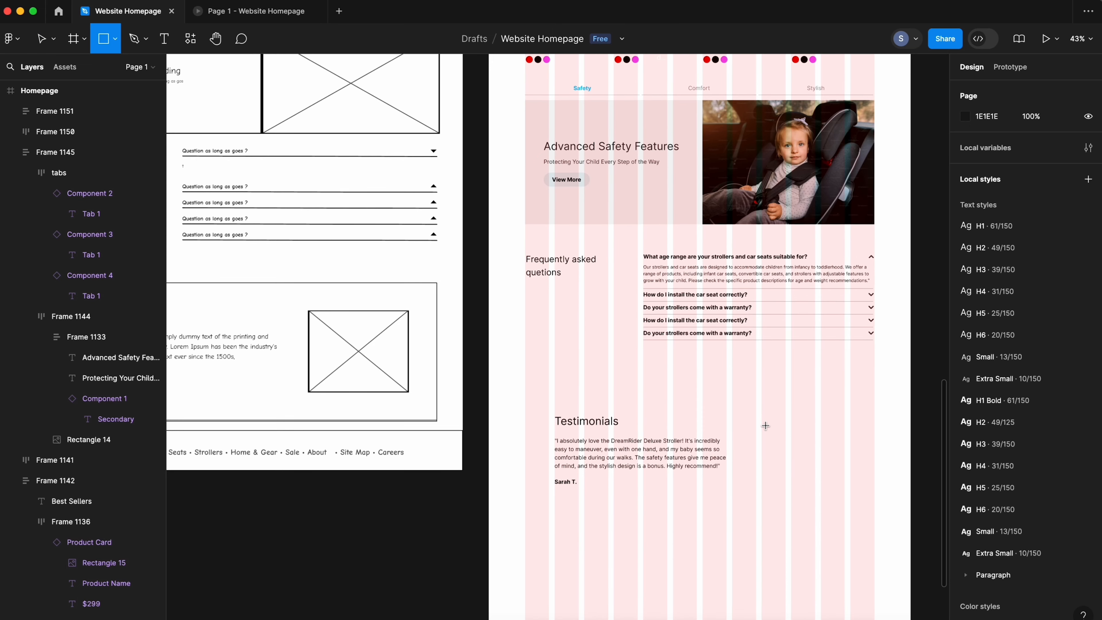
pyautogui.moveTo(761, 407)
pyautogui.mouseDown()
pyautogui.moveTo(841, 460)
pyautogui.moveTo(837, 449)
pyautogui.mouseUp()
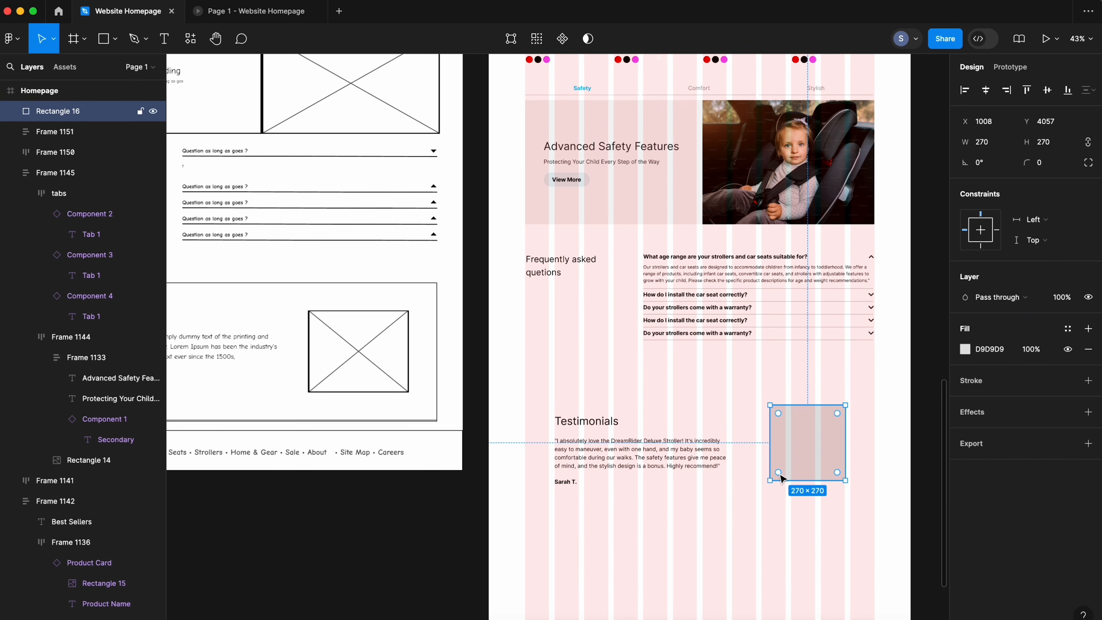
pyautogui.moveTo(769, 479); pyautogui.dragTo(761, 484)
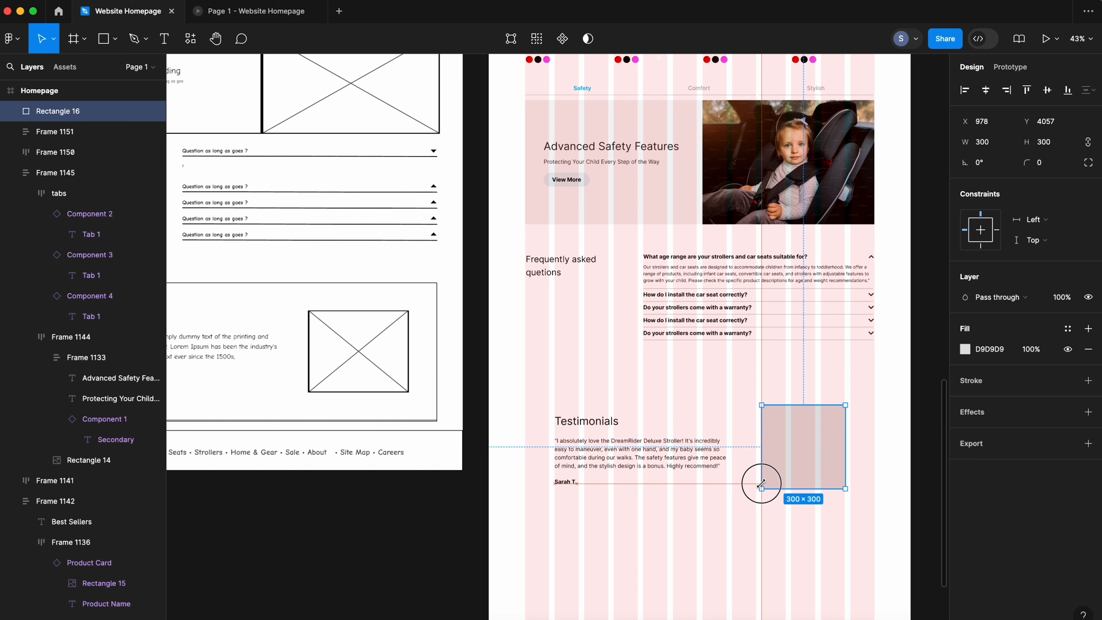
# - Wrap the testimonial text and square in an auto layout frame, placed at X 133, Y 3988 and widened to 1249
pyautogui.moveTo(536, 397); pyautogui.dragTo(837, 549)
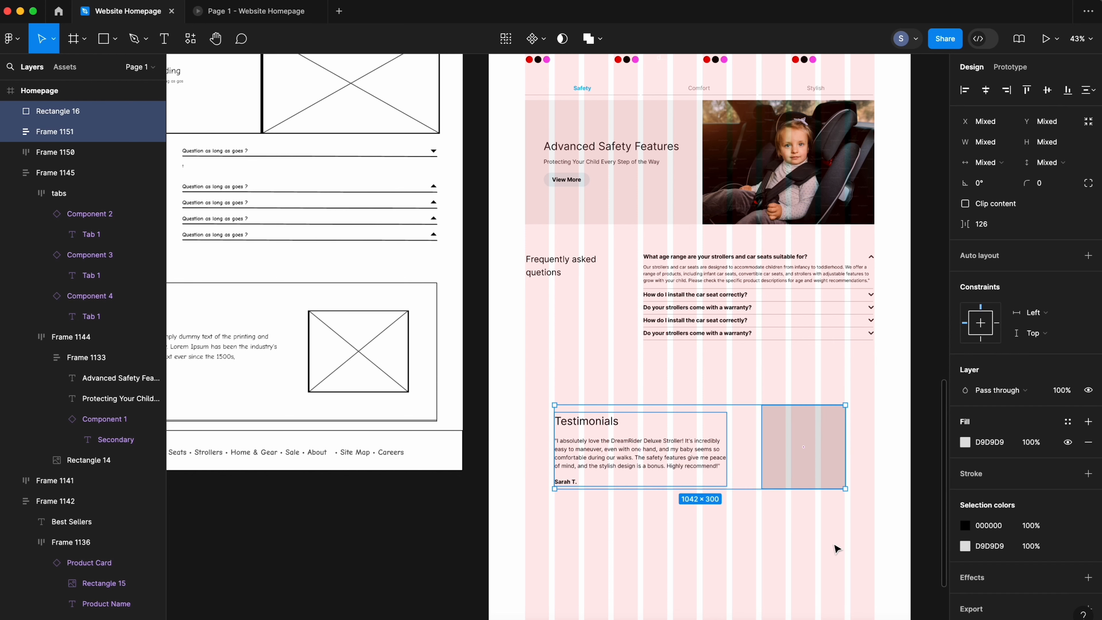
pyautogui.hotkey('shift', 'a')
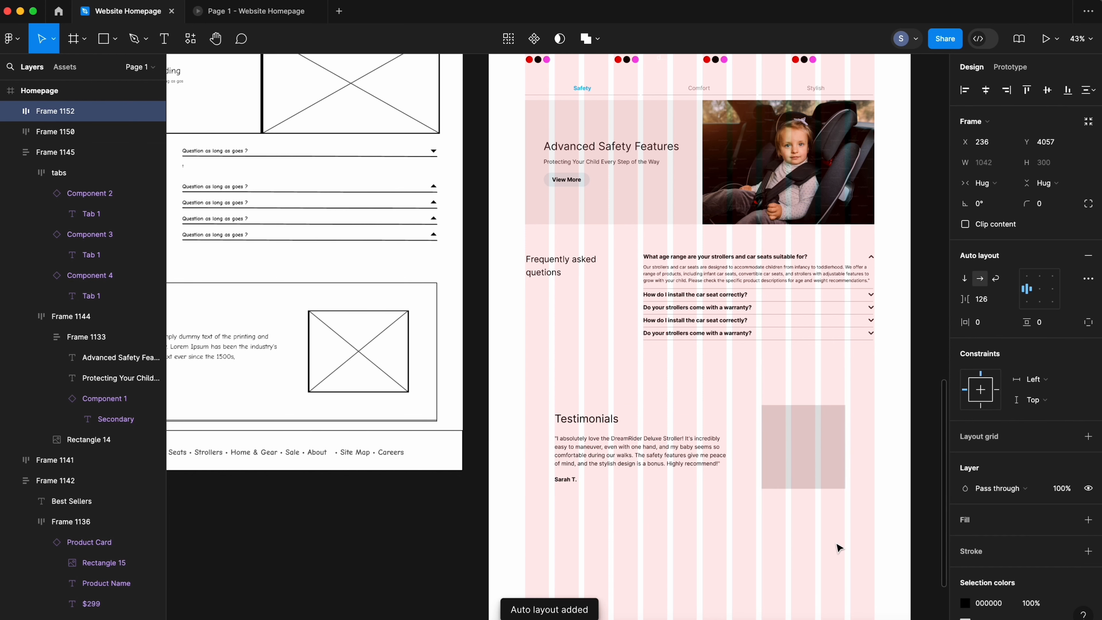
pyautogui.moveTo(656, 454); pyautogui.dragTo(637, 438)
pyautogui.moveTo(816, 437); pyautogui.dragTo(874, 437)
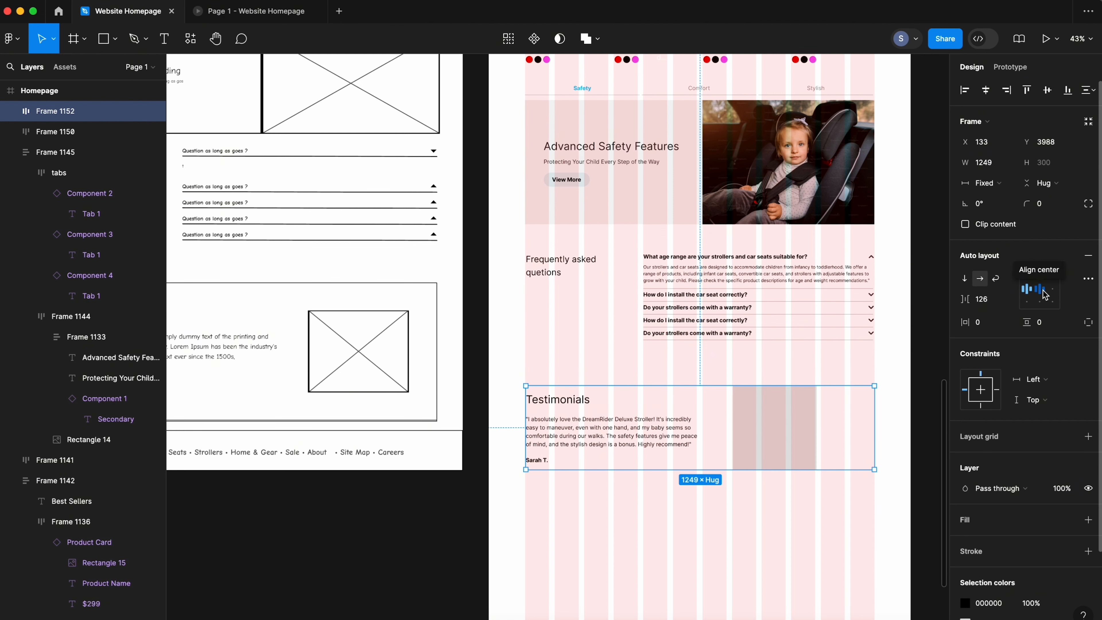
# - Align the Testimonials frame's contents to the centre and set its vertical padding to 50
pyautogui.click(1043, 291)
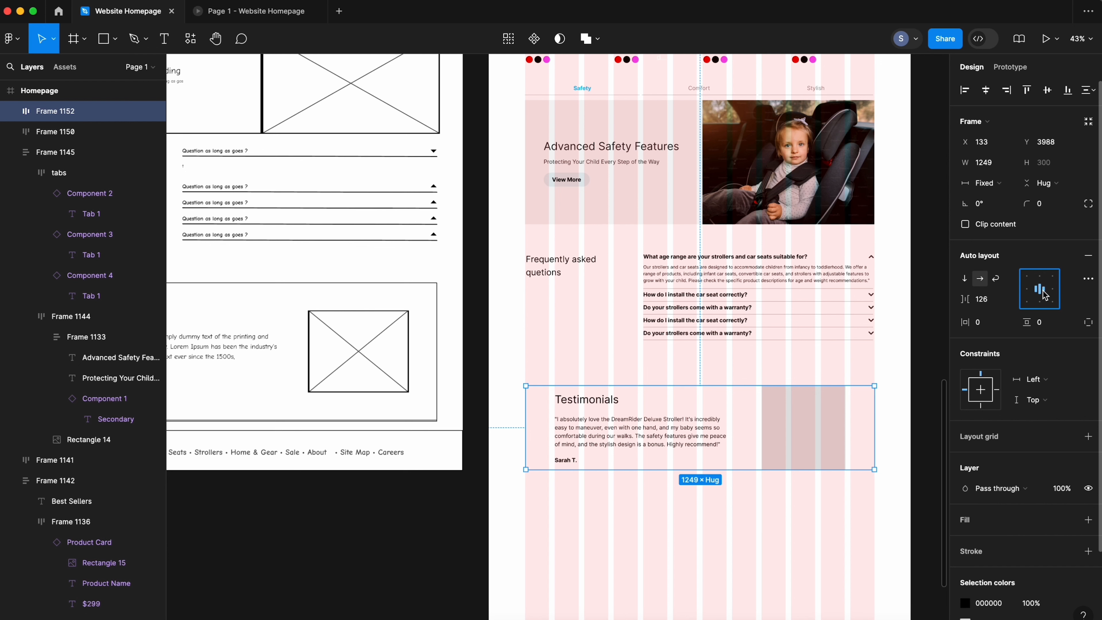
pyautogui.click(1047, 324)
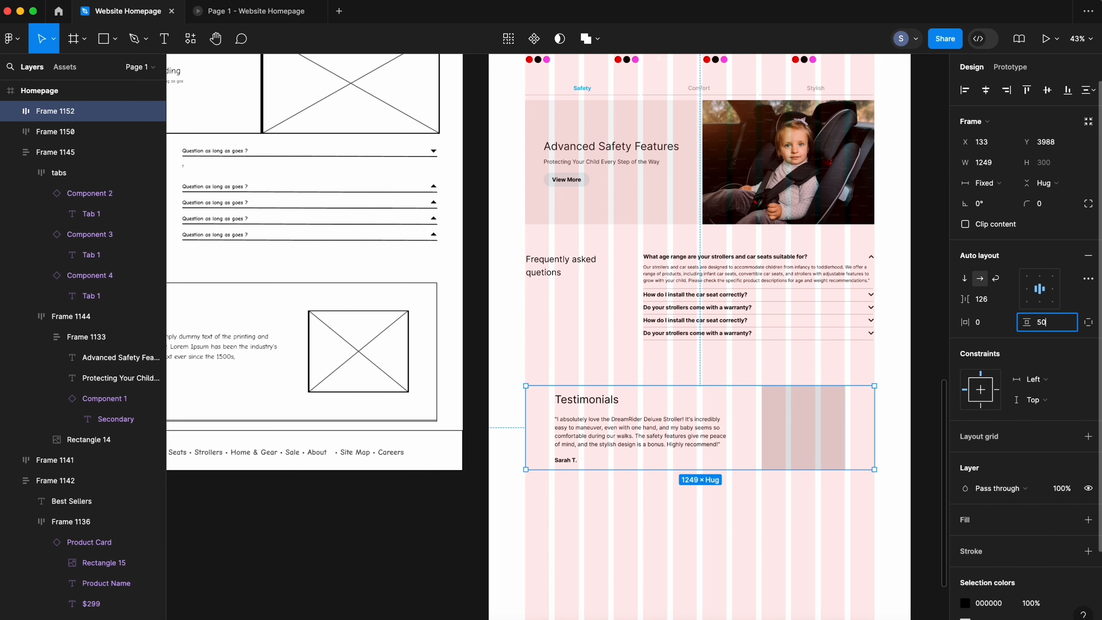
pyautogui.press('Return')
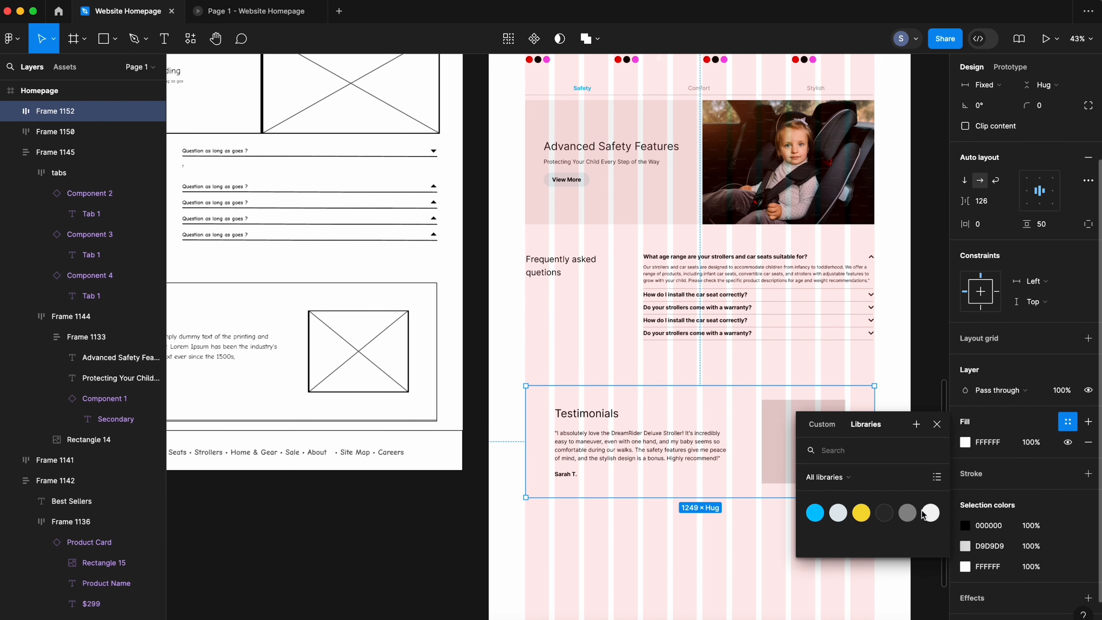
# - Apply the Light Gray colour style as the Testimonials frame's fill and check the section in the prototype preview
pyautogui.click(934, 515)
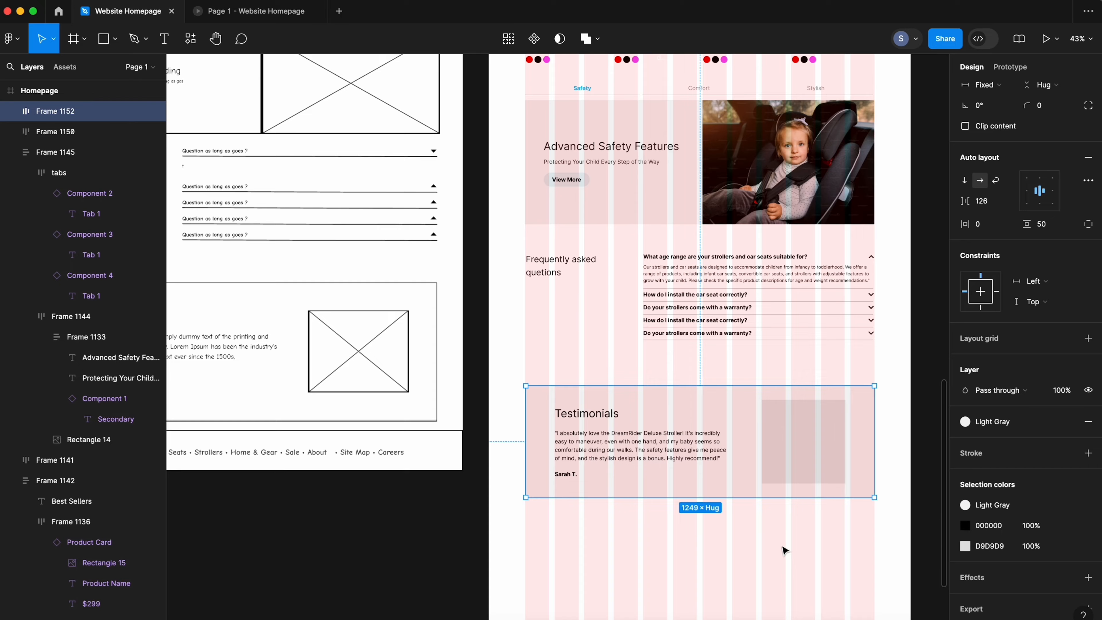
pyautogui.click(284, 12)
pyautogui.scroll(-3, 463, 369)
pyautogui.scroll(-10, 463, 372)
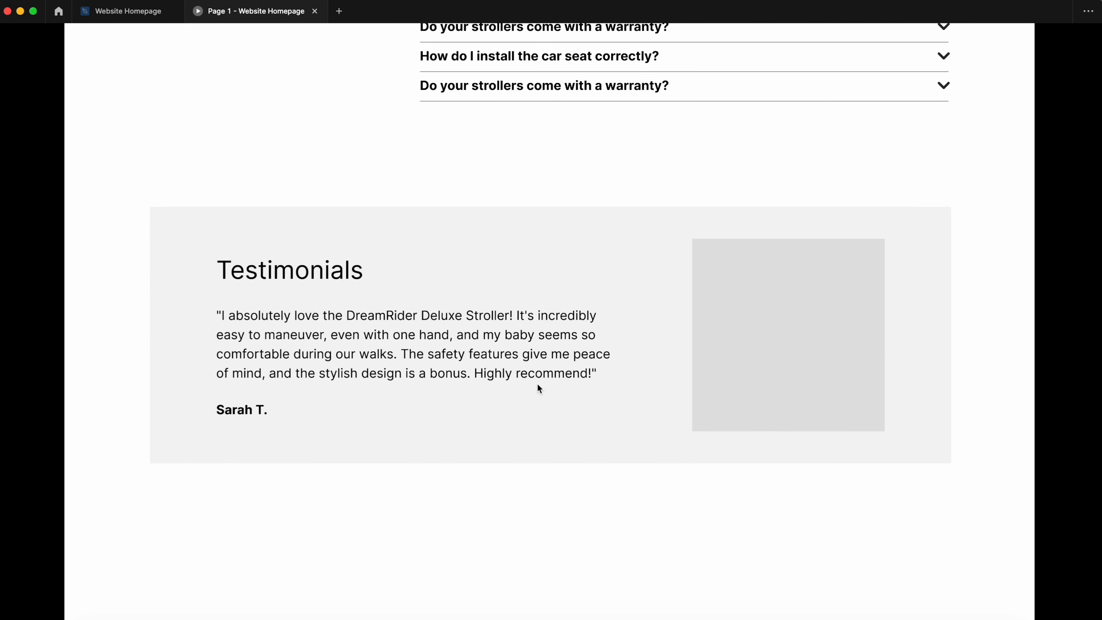
pyautogui.click(141, 17)
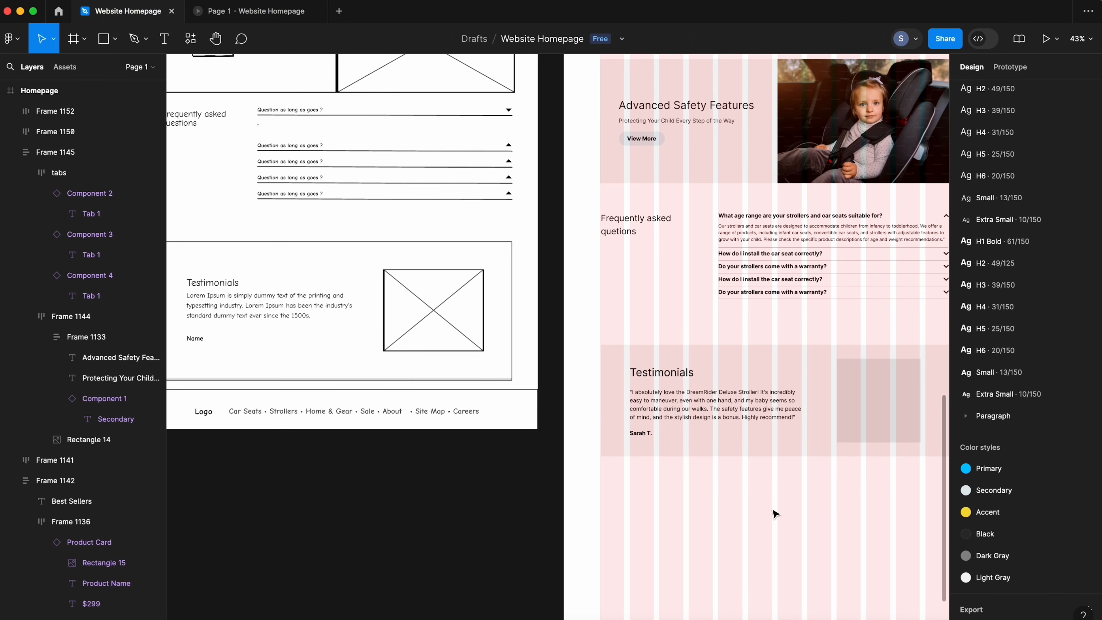
# - Fill the 300 × 300 testimonial placeholder with an Unsplash portrait of a smiling man in glasses and check it in the prototype preview
pyautogui.moveTo(814, 506); pyautogui.dragTo(614, 501)
pyautogui.click(680, 401)
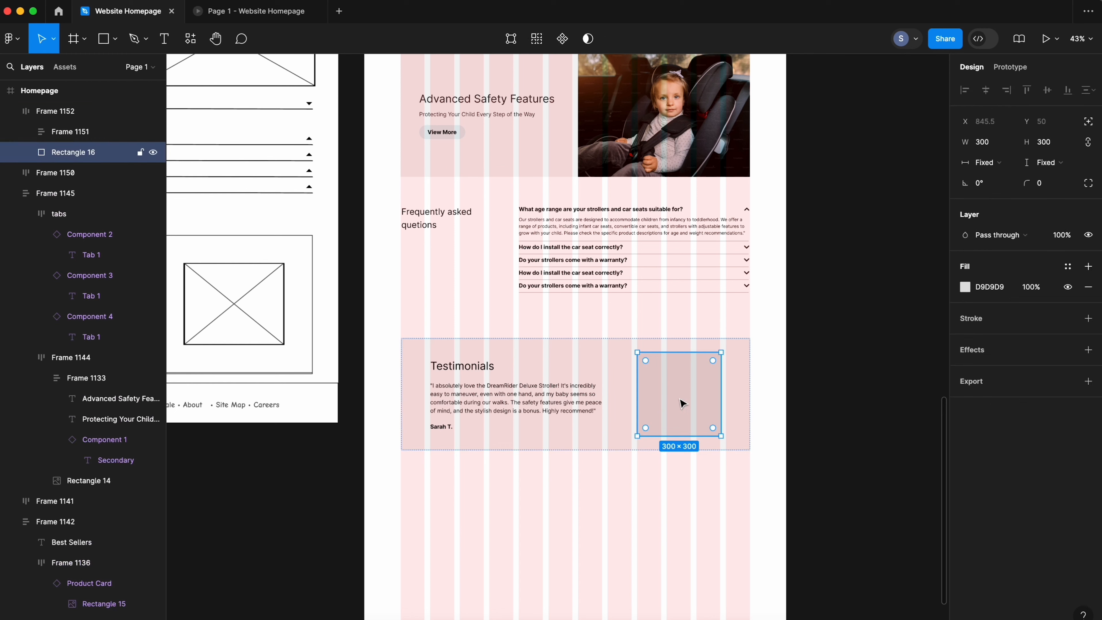
pyautogui.click(190, 40)
pyautogui.click(253, 68)
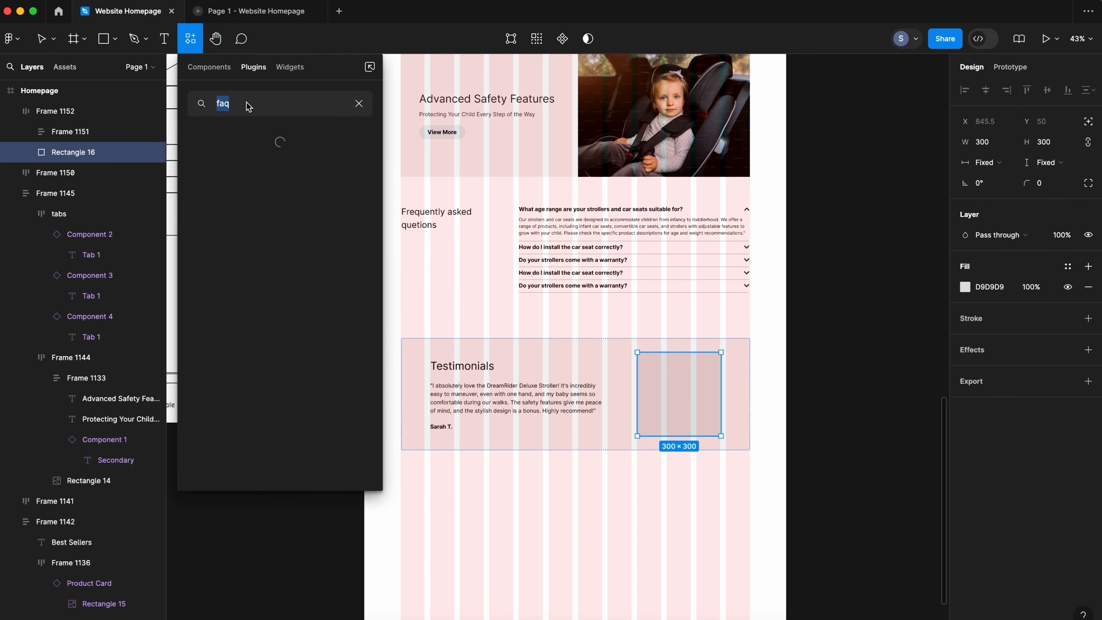
pyautogui.write('un')
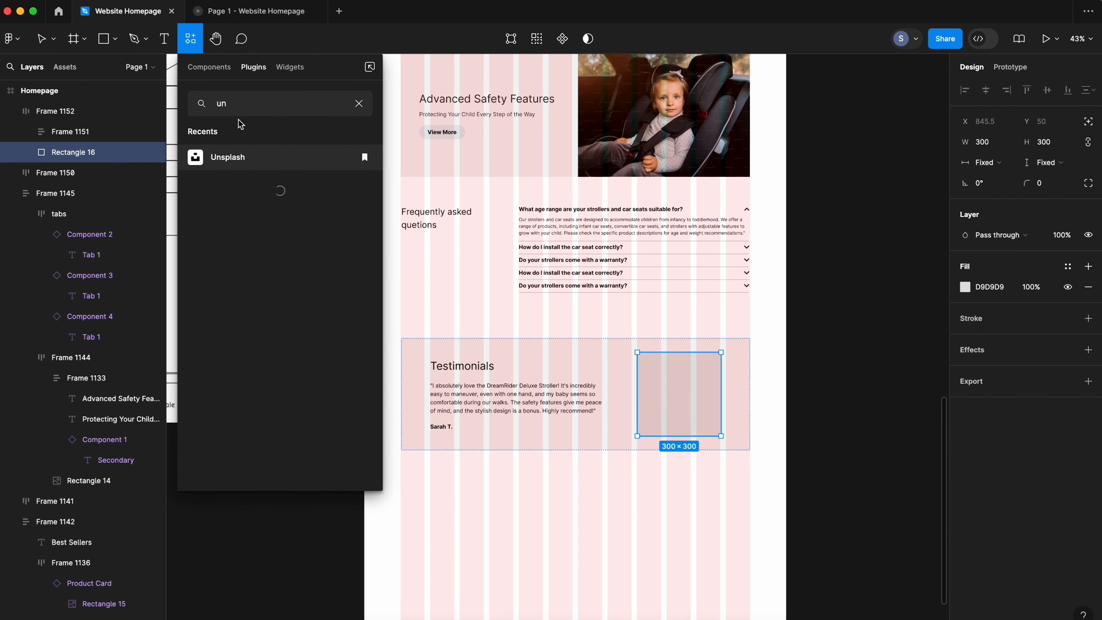
pyautogui.click(228, 157)
pyautogui.scroll(-5, 272, 287)
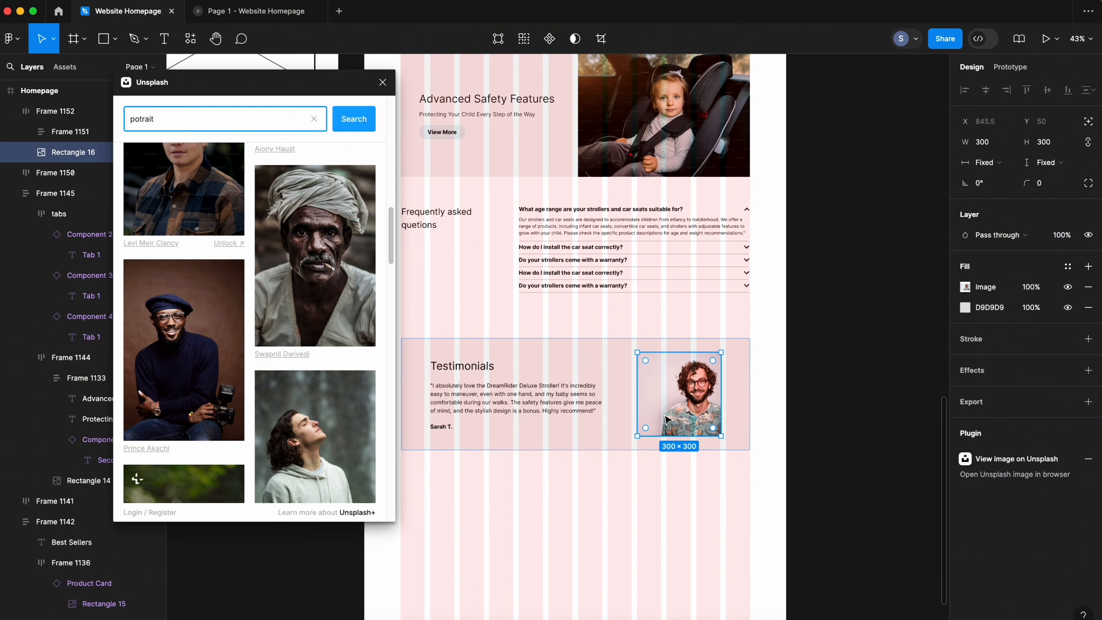
pyautogui.click(205, 303)
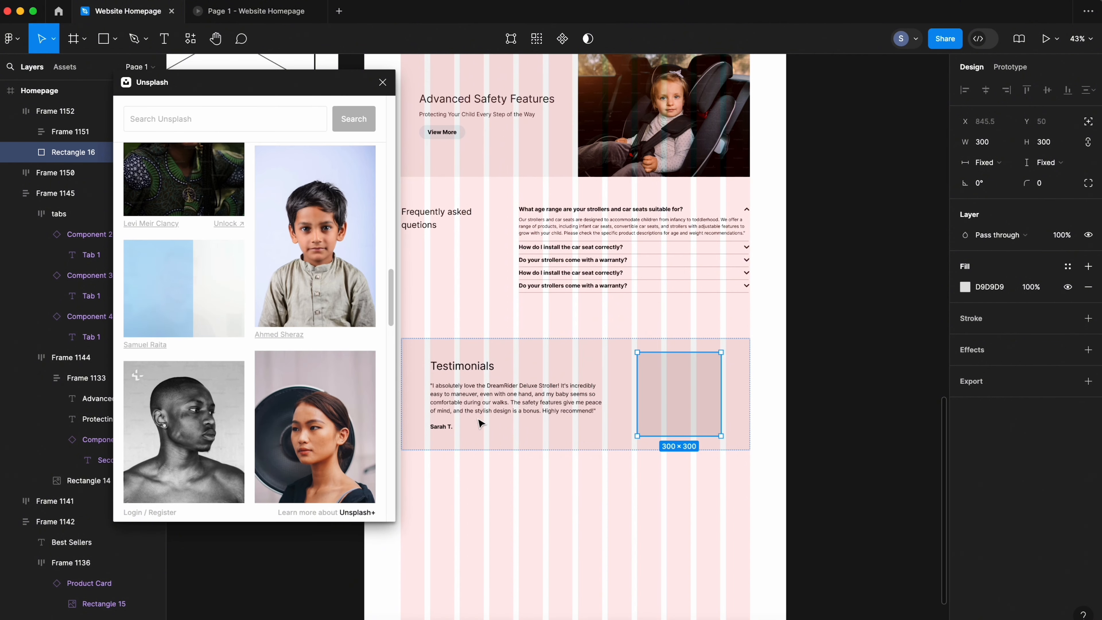
pyautogui.click(613, 502)
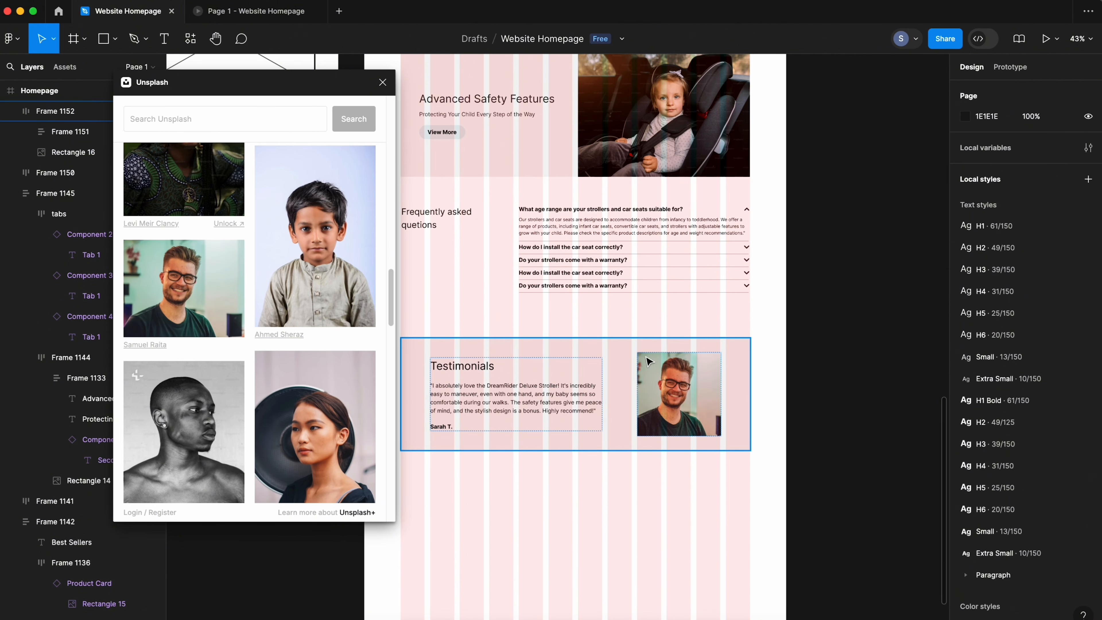
pyautogui.click(382, 82)
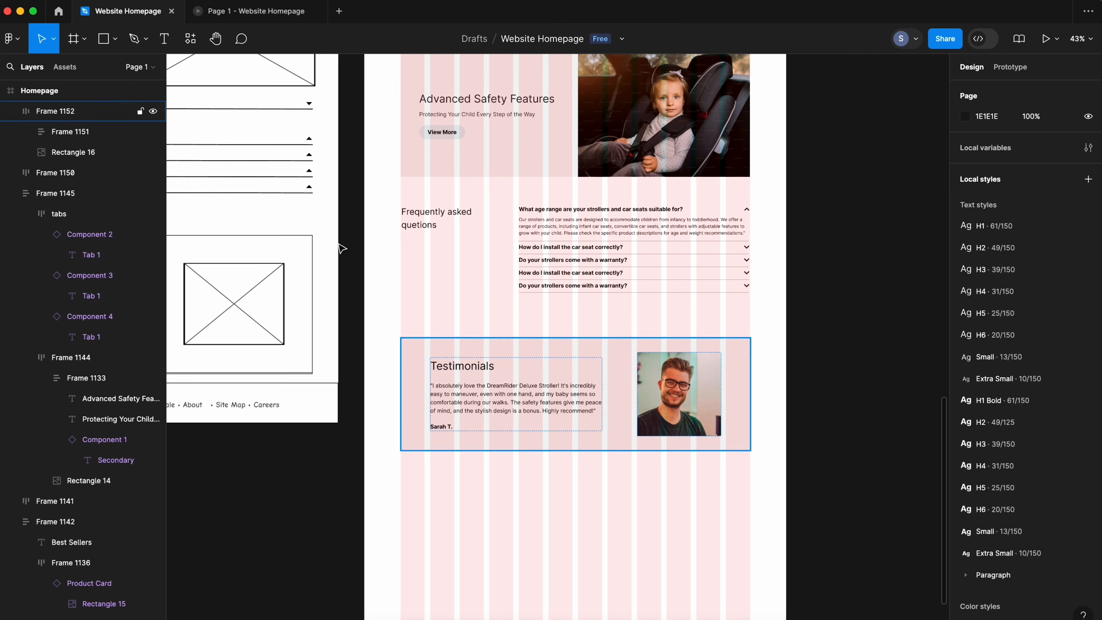
pyautogui.click(232, 10)
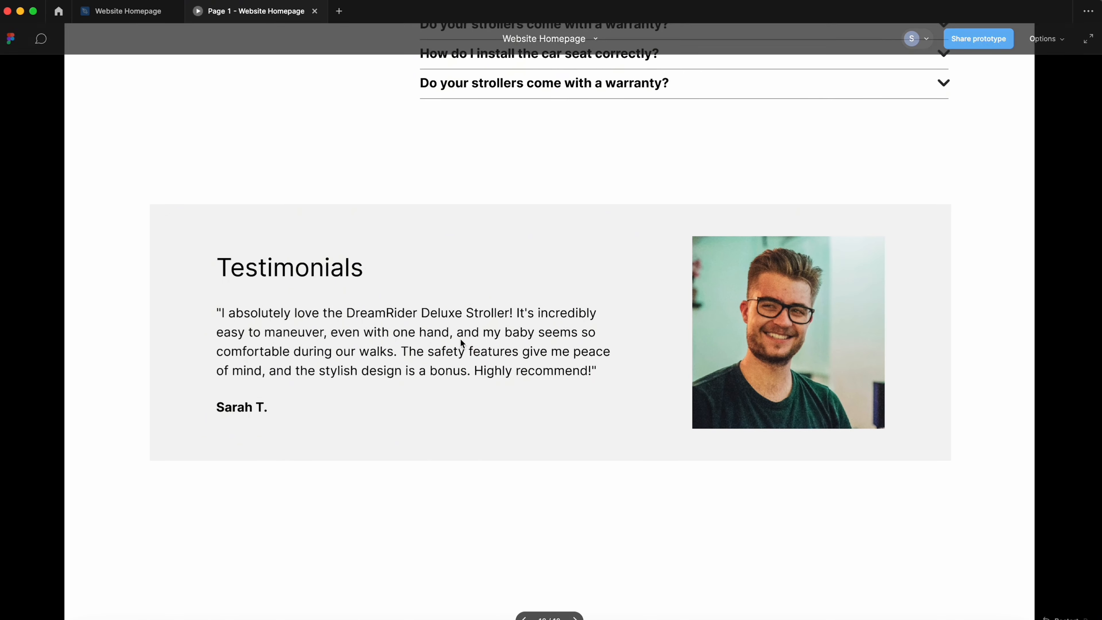
pyautogui.click(138, 12)
# - Insert the Logo component below the Testimonials section, at the start of the footer area
pyautogui.moveTo(413, 494); pyautogui.dragTo(580, 441)
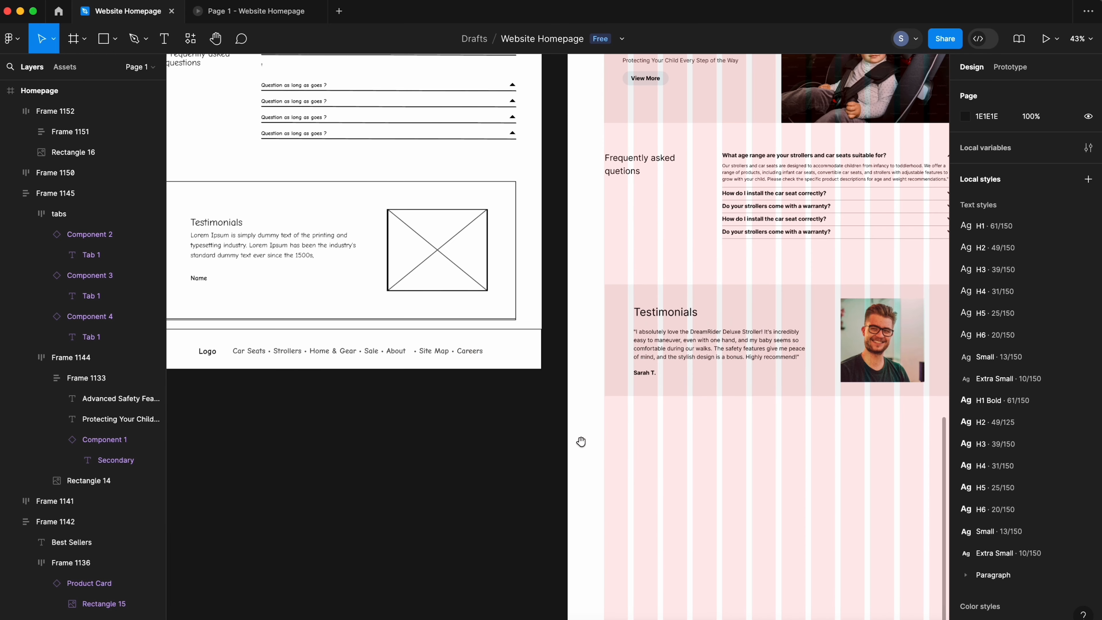
pyautogui.moveTo(810, 386); pyautogui.dragTo(799, 384)
pyautogui.click(838, 356)
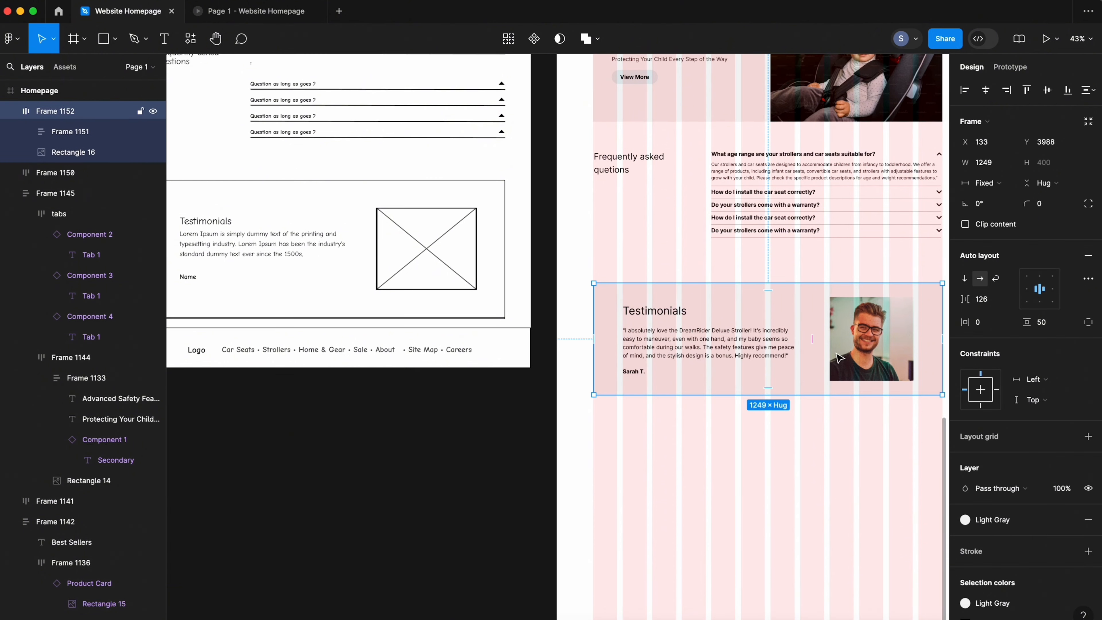
pyautogui.click(763, 452)
pyautogui.moveTo(764, 451); pyautogui.dragTo(758, 415)
pyautogui.click(185, 50)
pyautogui.click(209, 68)
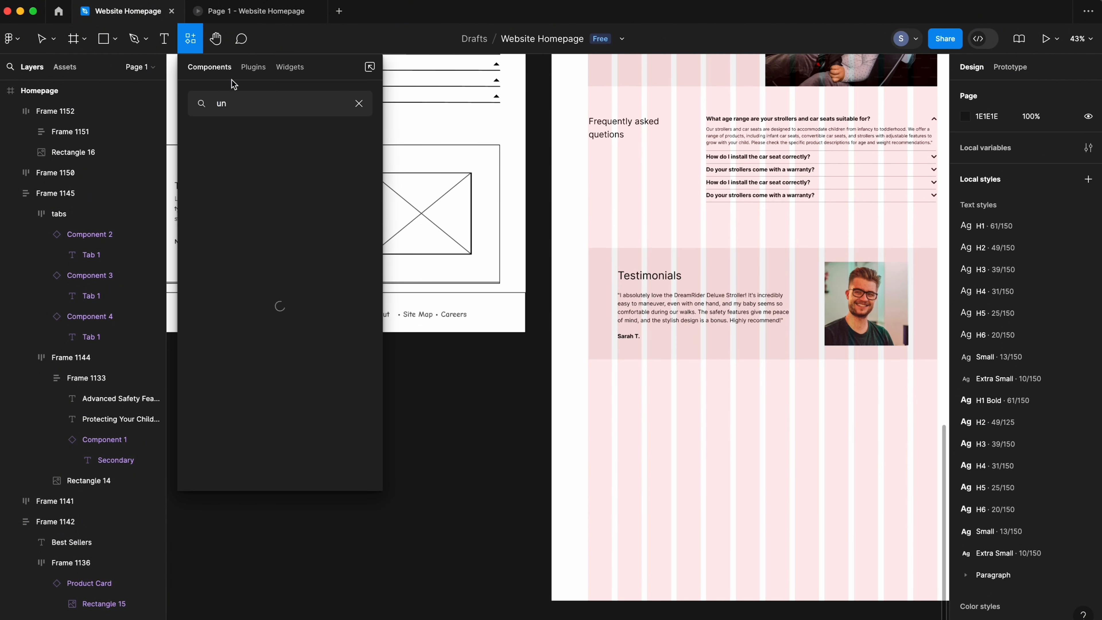
pyautogui.write('log')
pyautogui.click(215, 184)
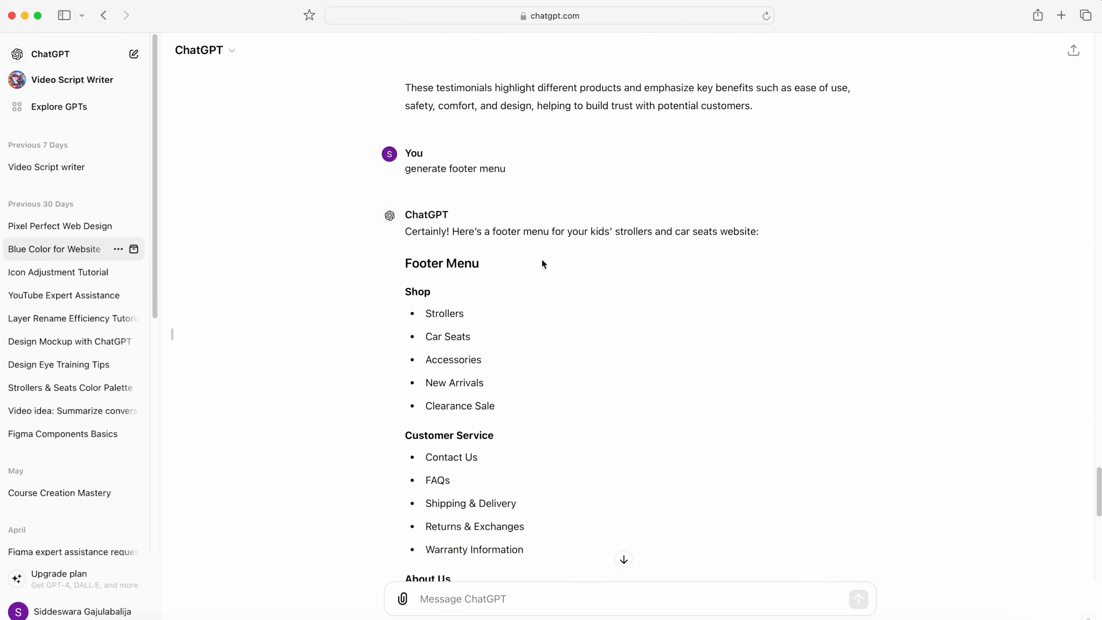
# - Switch to ChatGPT and examine the generated footer menu, from the Shop category through Connect
pyautogui.scroll(-4, 542, 260)
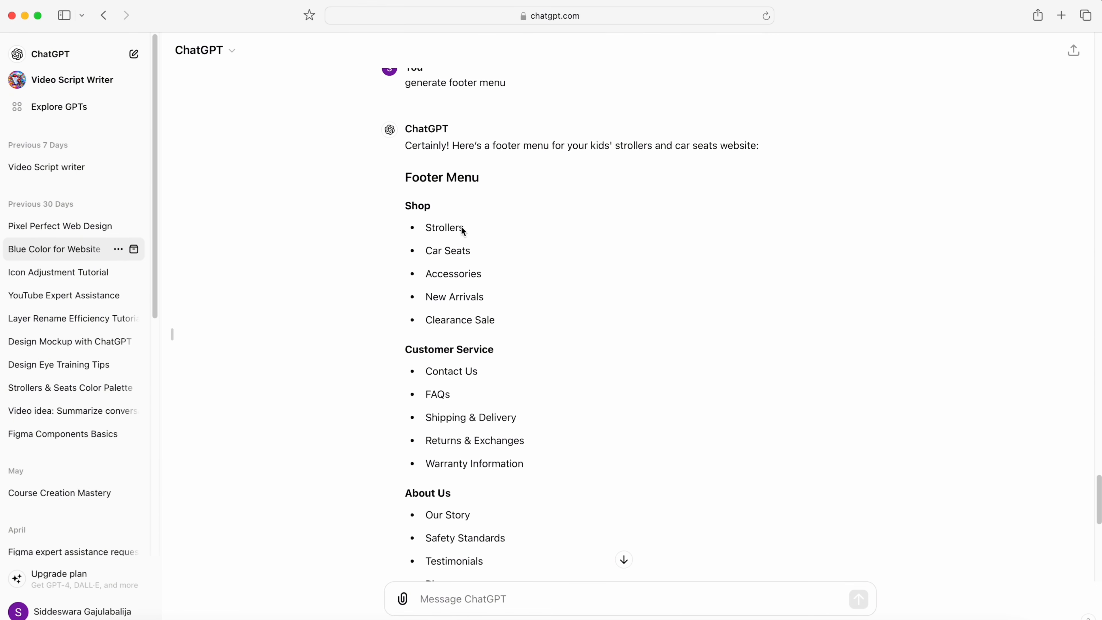
pyautogui.scroll(-4, 463, 230)
pyautogui.doubleClick(431, 121)
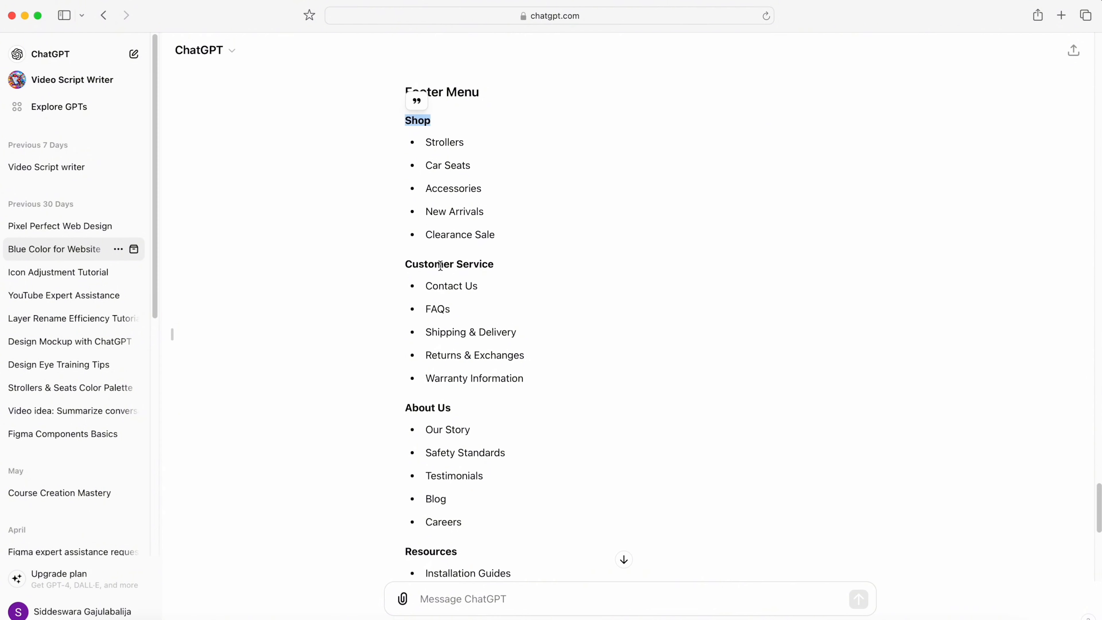
pyautogui.moveTo(429, 264); pyautogui.dragTo(494, 264)
pyautogui.moveTo(412, 408); pyautogui.dragTo(585, 421)
pyautogui.scroll(-4, 563, 428)
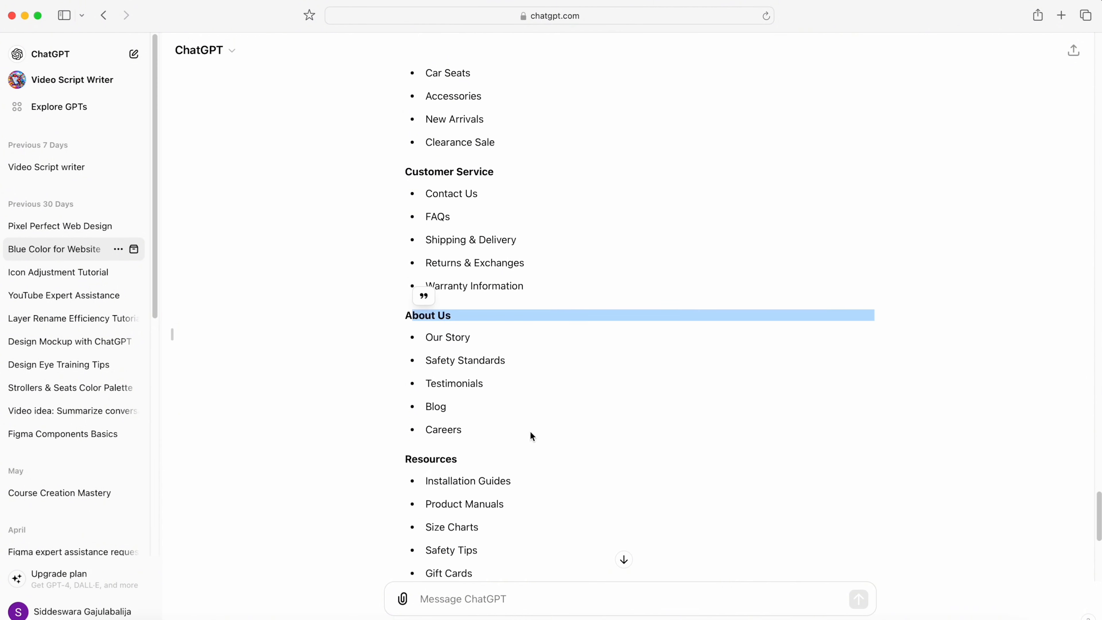
pyautogui.moveTo(412, 457); pyautogui.dragTo(460, 458)
pyautogui.scroll(-5, 459, 464)
pyautogui.moveTo(404, 491); pyautogui.dragTo(589, 492)
pyautogui.scroll(-5, 627, 478)
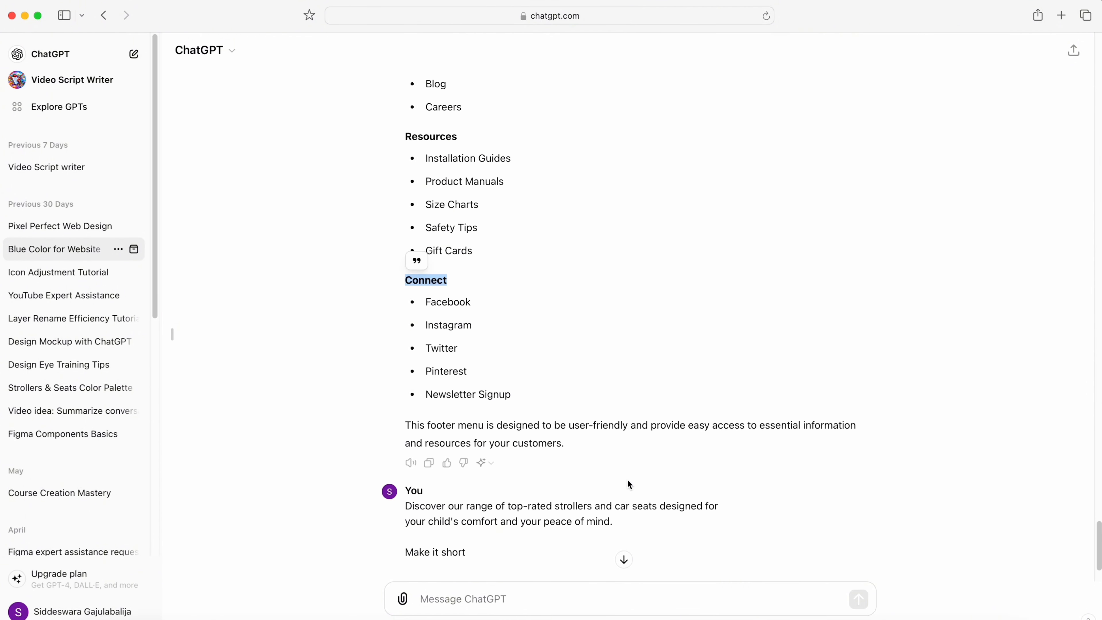
pyautogui.scroll(15, 533, 315)
pyautogui.scroll(-5, 547, 337)
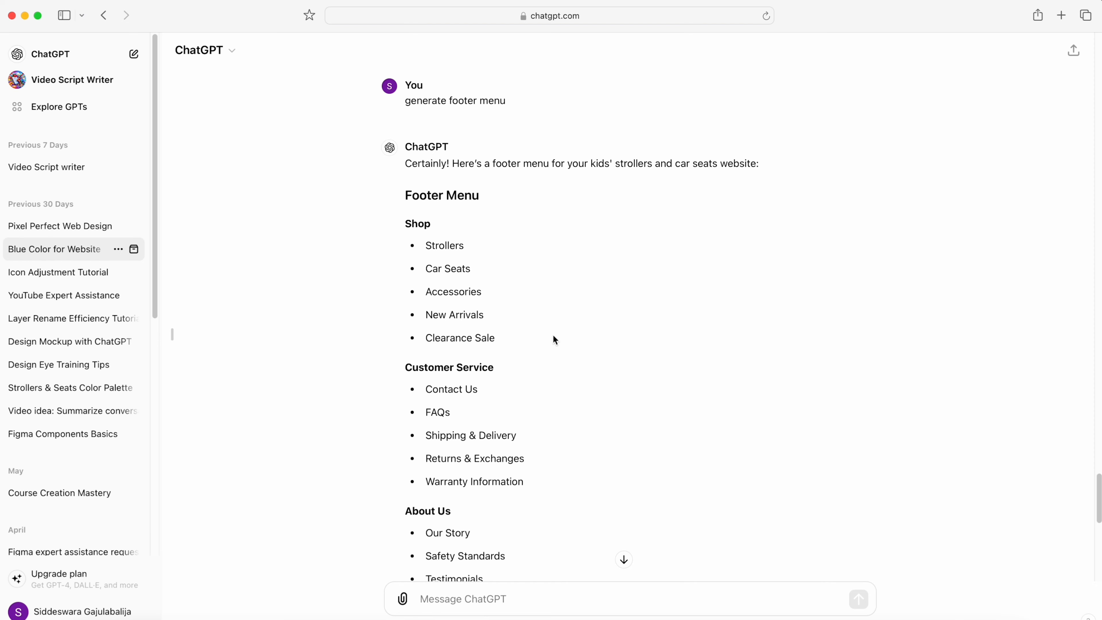
# - Copy the Shop heading from ChatGPT's footer menu and paste it into the Figma footer beside the Kidstro logo
pyautogui.doubleClick(413, 222)
pyautogui.press('super+c')
pyautogui.press('super+Tab')
pyautogui.scroll(5, 622, 430)
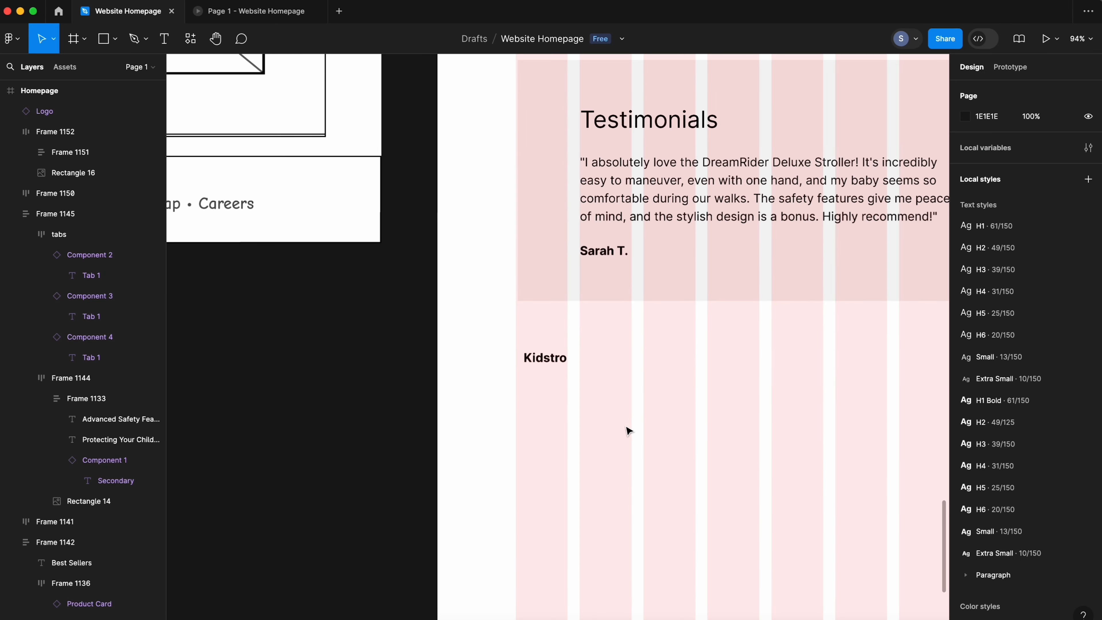
pyautogui.hscroll(2, 628, 429)
pyautogui.press('super+v')
pyautogui.click(577, 361)
pyautogui.moveTo(560, 344)
pyautogui.mouseDown()
pyautogui.moveTo(560, 335)
pyautogui.moveTo(561, 356)
pyautogui.mouseUp()
# - Copy the Shop links from Strollers to Clearance Sale in ChatGPT and paste them below the Shop heading in Figma
pyautogui.press('super+Tab')
pyautogui.moveTo(425, 245); pyautogui.dragTo(511, 337)
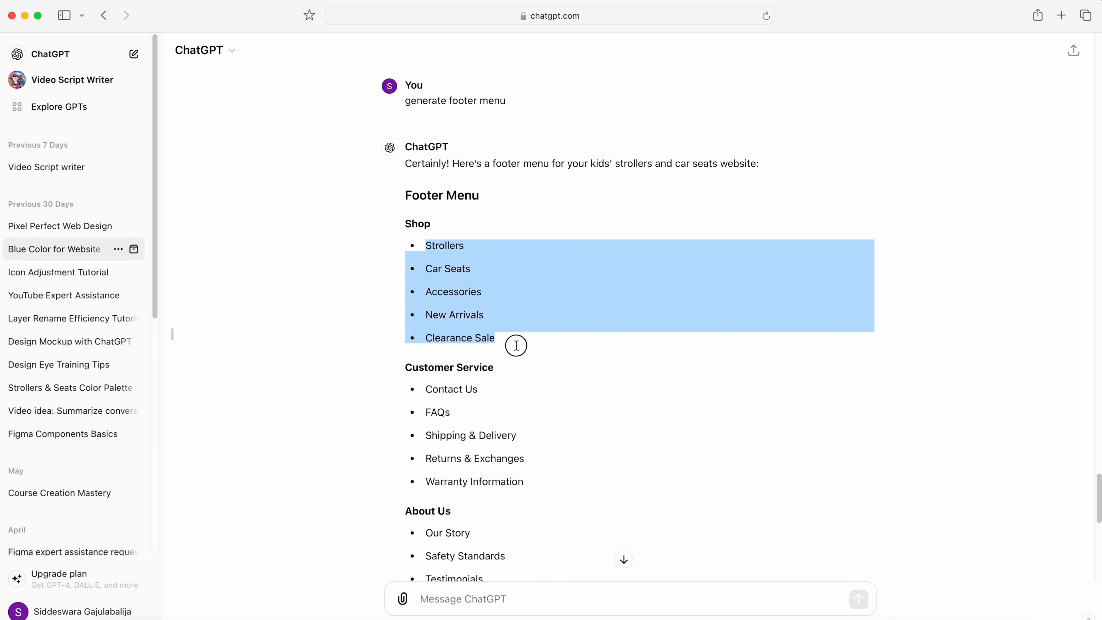
pyautogui.press('super+c')
pyautogui.press('super+Tab')
pyautogui.doubleClick(557, 355)
pyautogui.press('super+v')
# - Apply a smaller bold text style to the Shop heading and move the link list up to Y 4497
pyautogui.click(545, 335)
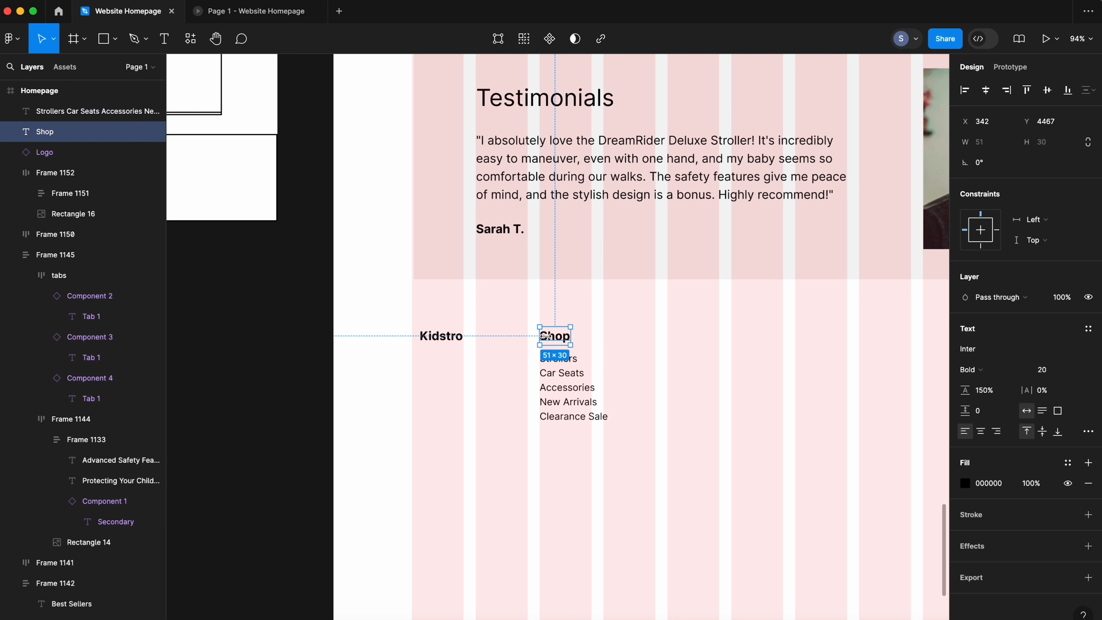
pyautogui.click(1088, 329)
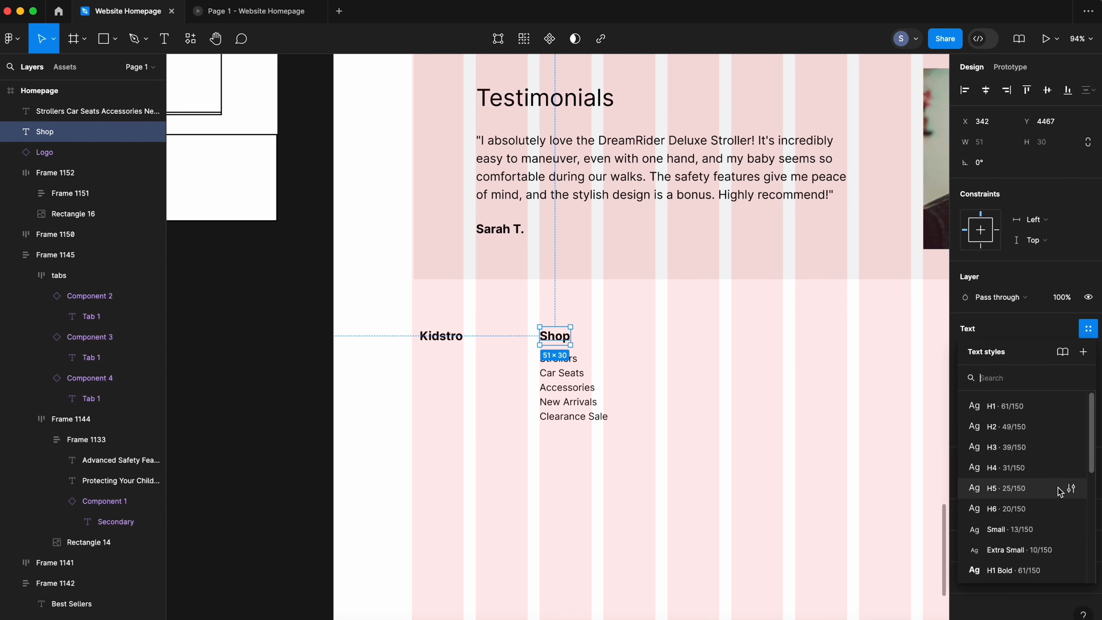
pyautogui.scroll(-2, 1056, 494)
pyautogui.click(1034, 567)
pyautogui.moveTo(579, 394); pyautogui.dragTo(579, 388)
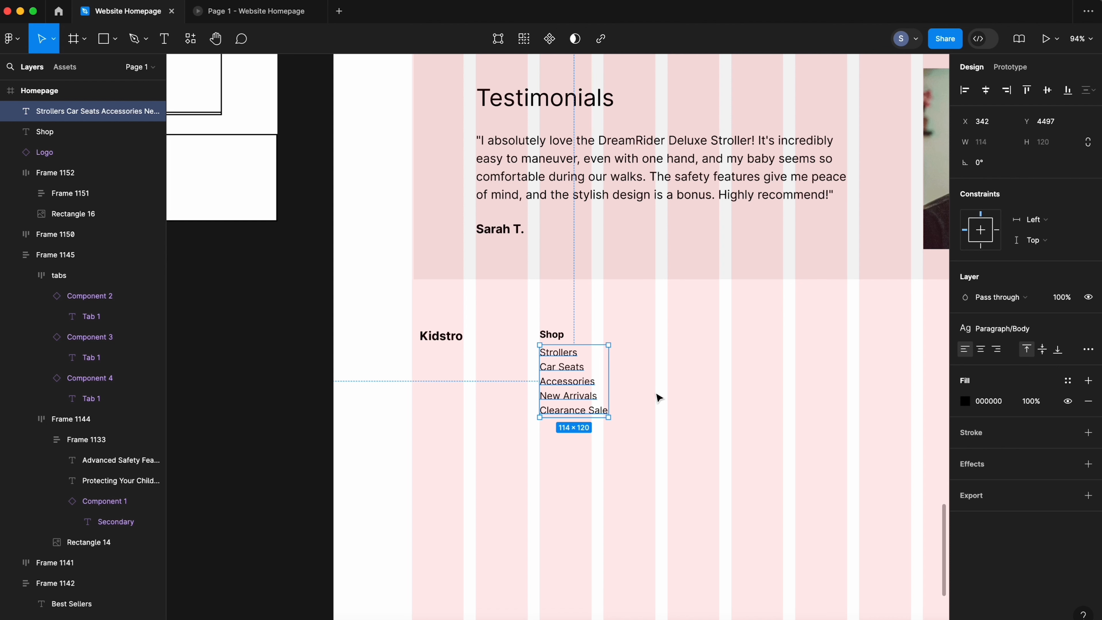
# - Detach the Paragraph/Body style from the Shop link list and set its line height to 200%
pyautogui.click(657, 398)
pyautogui.click(602, 393)
pyautogui.click(646, 396)
pyautogui.click(591, 381)
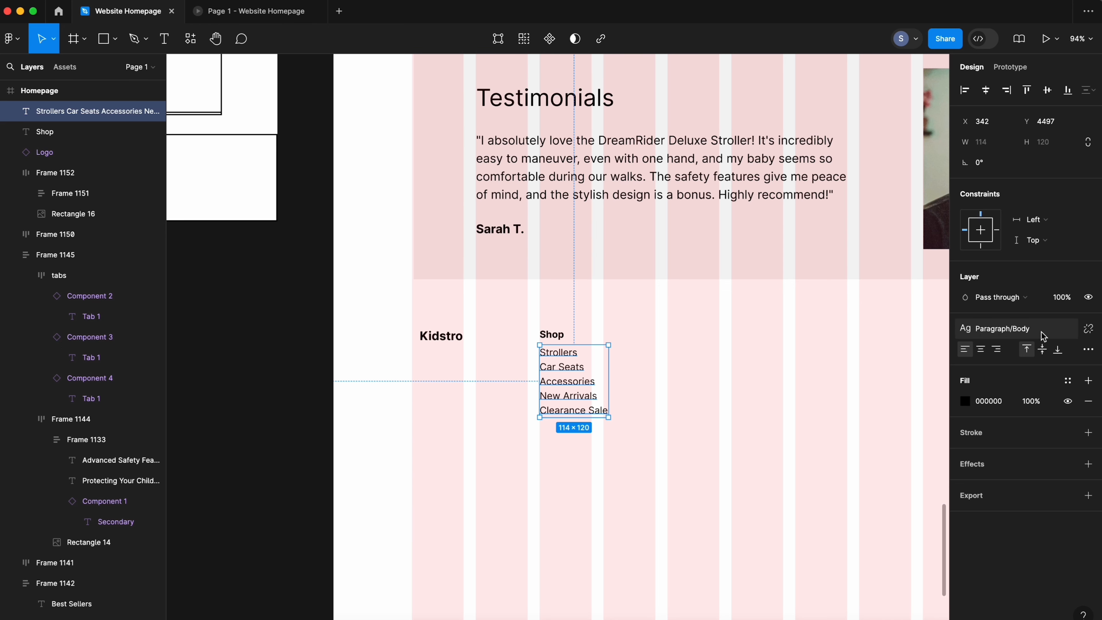
pyautogui.click(1088, 330)
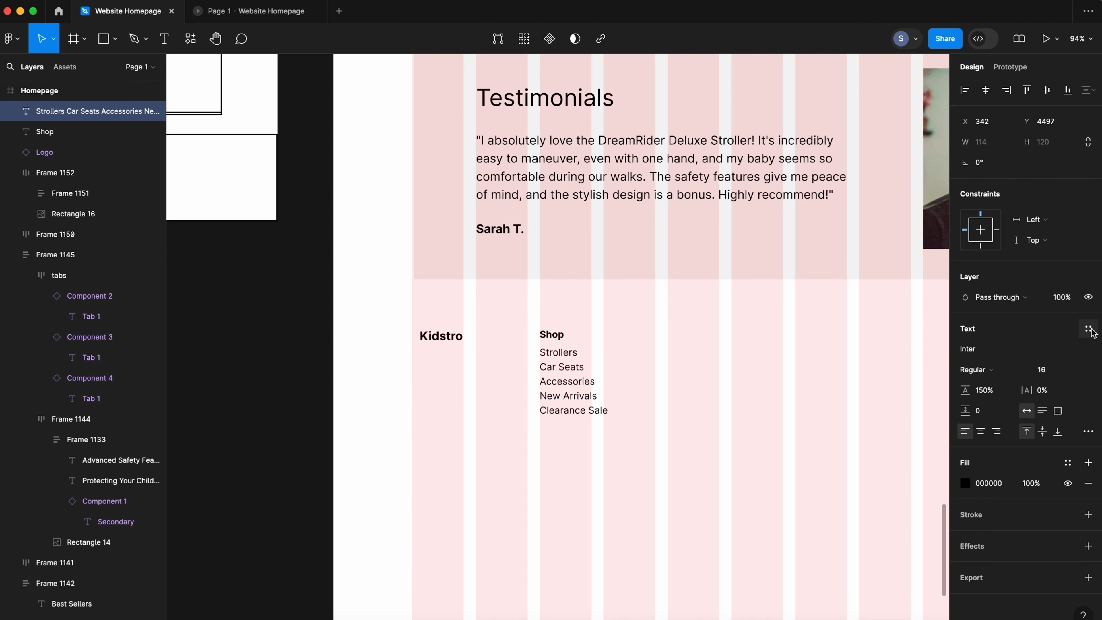
pyautogui.click(984, 395)
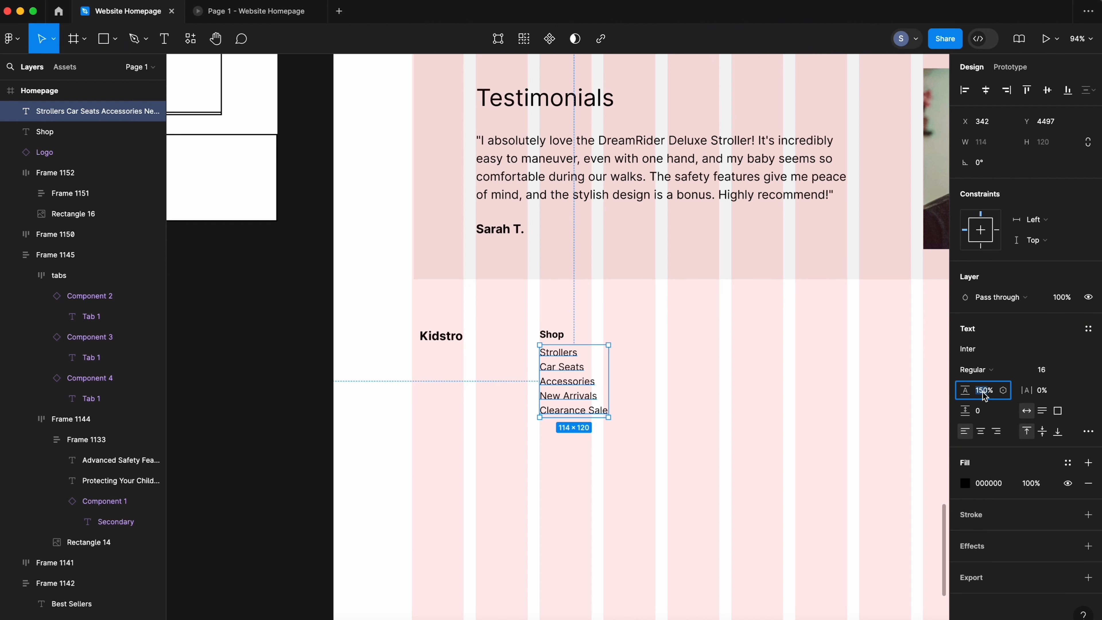
pyautogui.write('200')
pyautogui.press('Return')
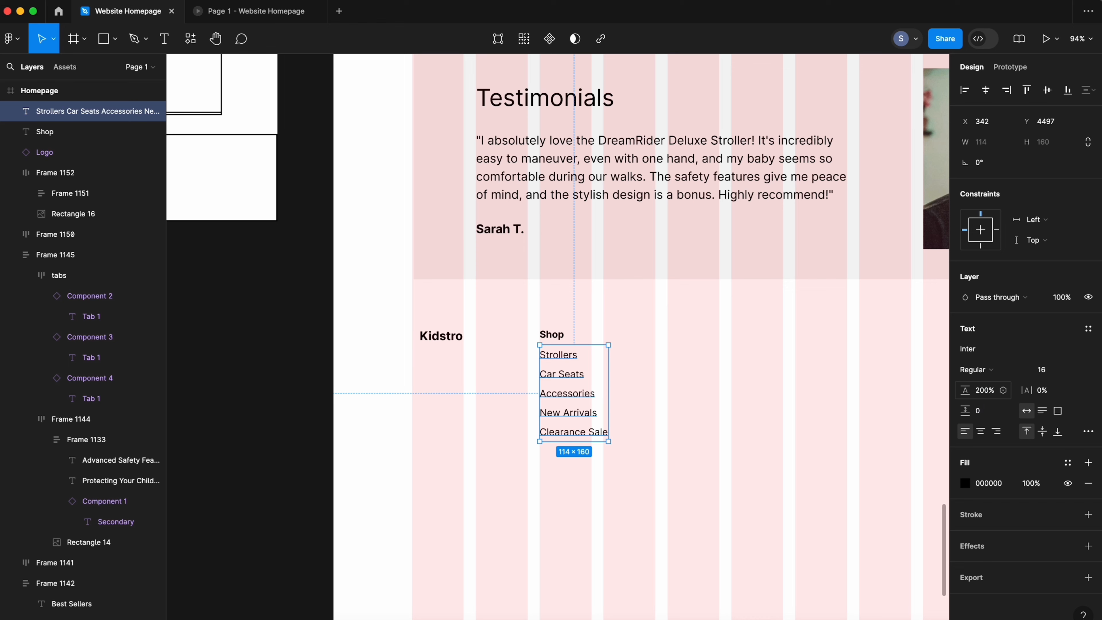
# - Group the Shop heading and its link list into a vertical auto layout frame
pyautogui.click(806, 425)
pyautogui.click(565, 363)
pyautogui.click(554, 360)
pyautogui.keyDown('shift'); pyautogui.click(552, 334); pyautogui.keyUp('shift')
pyautogui.hotkey('shift', 'a')
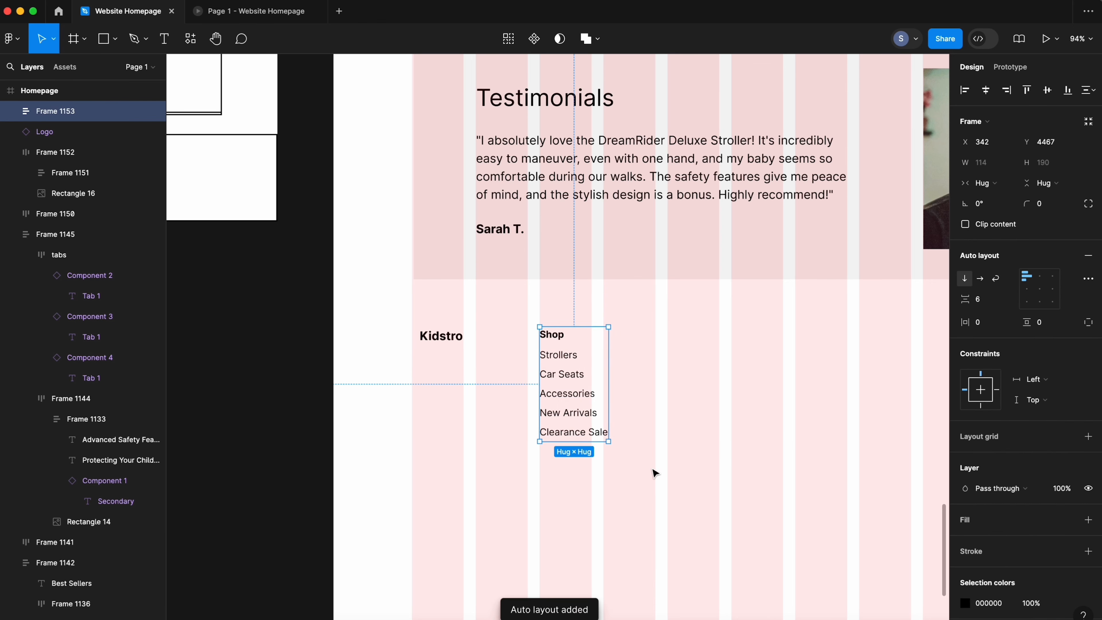
# - Duplicate the Shop column to its right with a gap of about 41 and wrap both columns in a horizontal auto layout frame
pyautogui.scroll(-5, 655, 473)
pyautogui.moveTo(573, 420); pyautogui.dragTo(629, 412)
pyautogui.moveTo(553, 377); pyautogui.dragTo(670, 463)
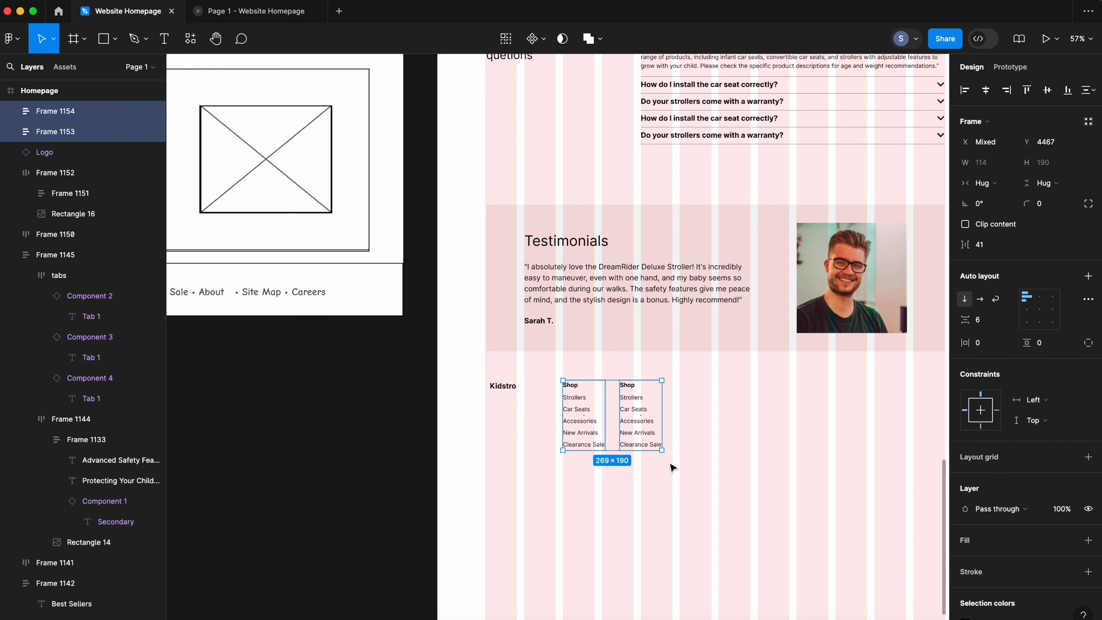
pyautogui.hotkey('shift', 'a')
pyautogui.hscroll(3, 659, 451)
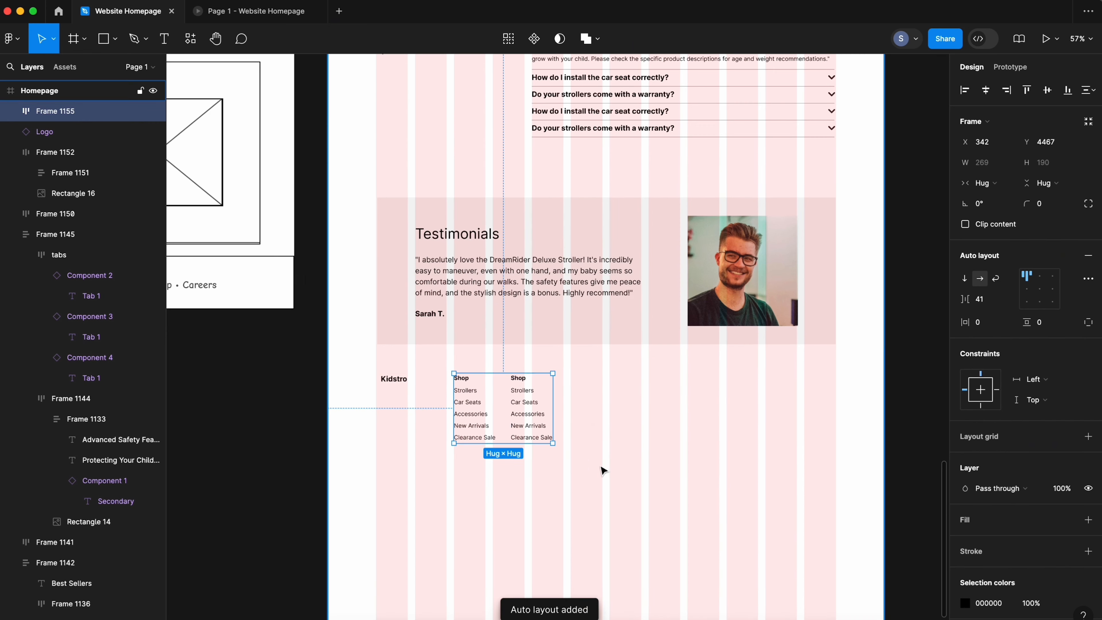
# - Switch to ChatGPT, examine the headings of the generated footer menu below Shop, and return to Figma
pyautogui.press('super+Tab')
pyautogui.click(512, 410)
pyautogui.scroll(-3, 498, 339)
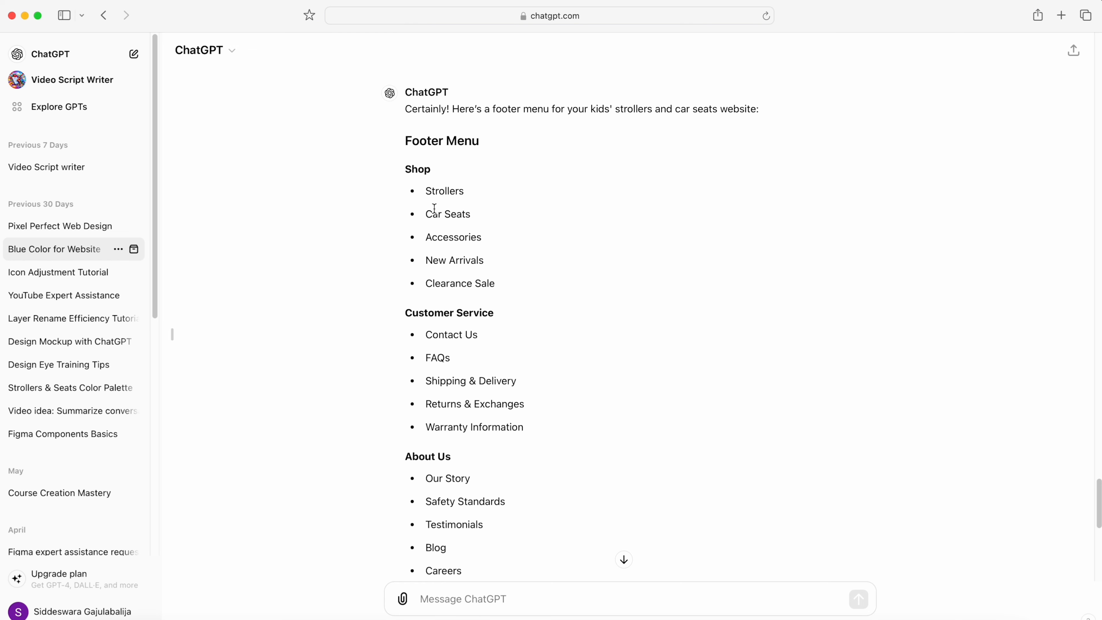
pyautogui.moveTo(405, 311); pyautogui.dragTo(595, 305)
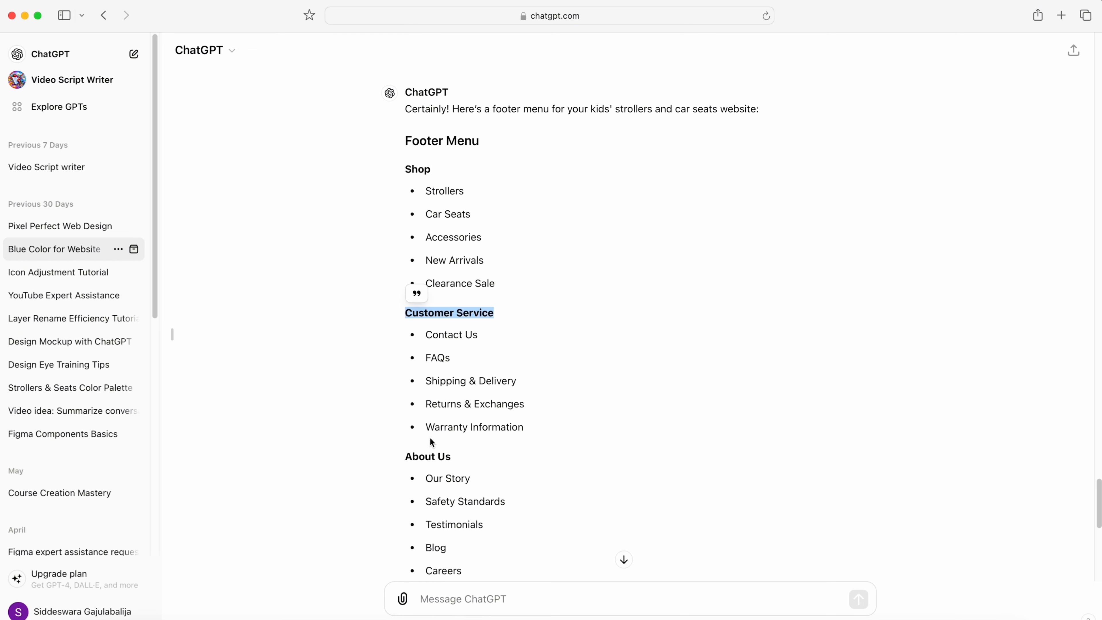
pyautogui.scroll(-1, 430, 443)
pyautogui.moveTo(406, 450); pyautogui.dragTo(566, 461)
pyautogui.scroll(-8, 556, 454)
pyautogui.moveTo(417, 423); pyautogui.dragTo(570, 428)
pyautogui.scroll(-3, 570, 427)
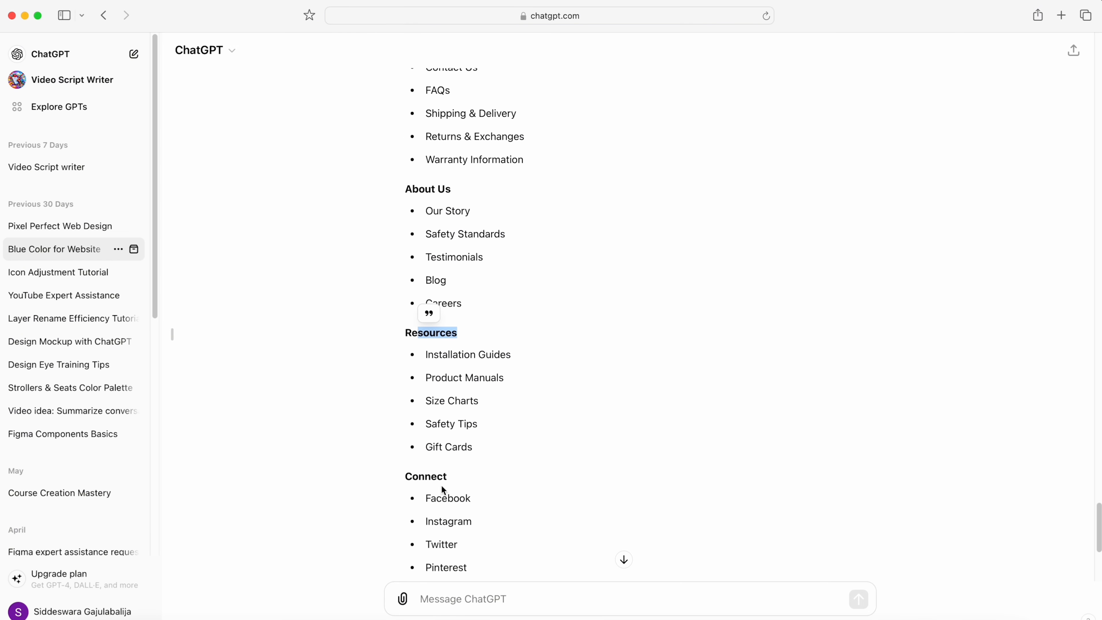
pyautogui.moveTo(406, 462); pyautogui.dragTo(580, 465)
pyautogui.scroll(-6, 580, 465)
pyautogui.press('super+Tab')
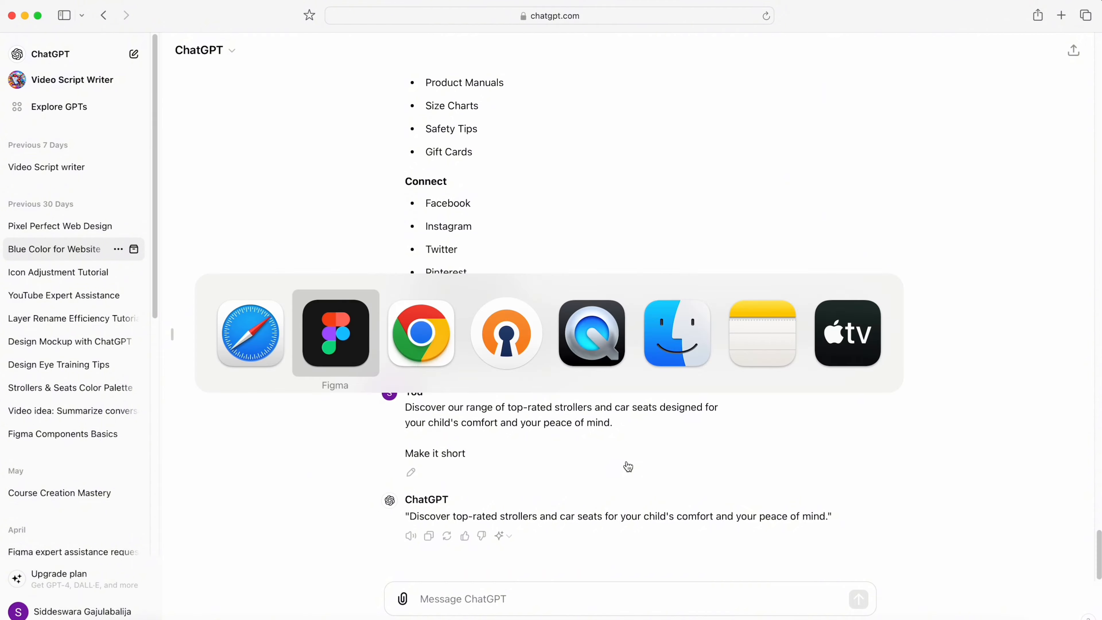
# - Duplicate the second Shop column three times inside the horizontal footer menu frame
pyautogui.doubleClick(532, 423)
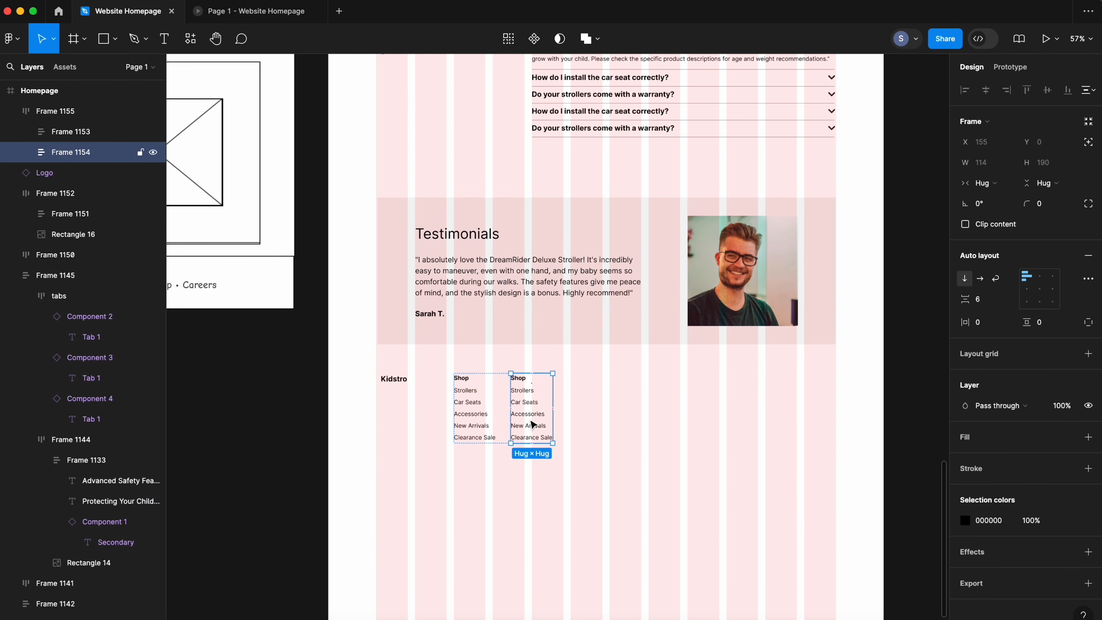
pyautogui.press('super+d')
pyautogui.press('super+d')
pyautogui.press('super+d')
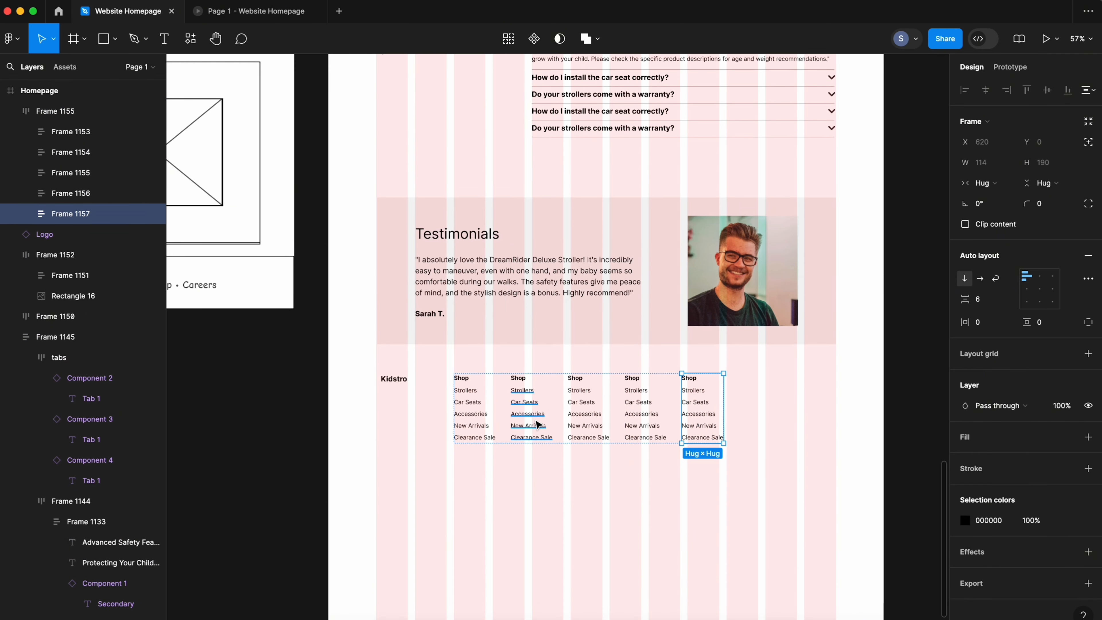
pyautogui.click(576, 476)
# - Replace the second column's text with ChatGPT's Customer Service heading and its links from Contact Us to Warranty Information
pyautogui.click(576, 434)
pyautogui.scroll(5, 581, 481)
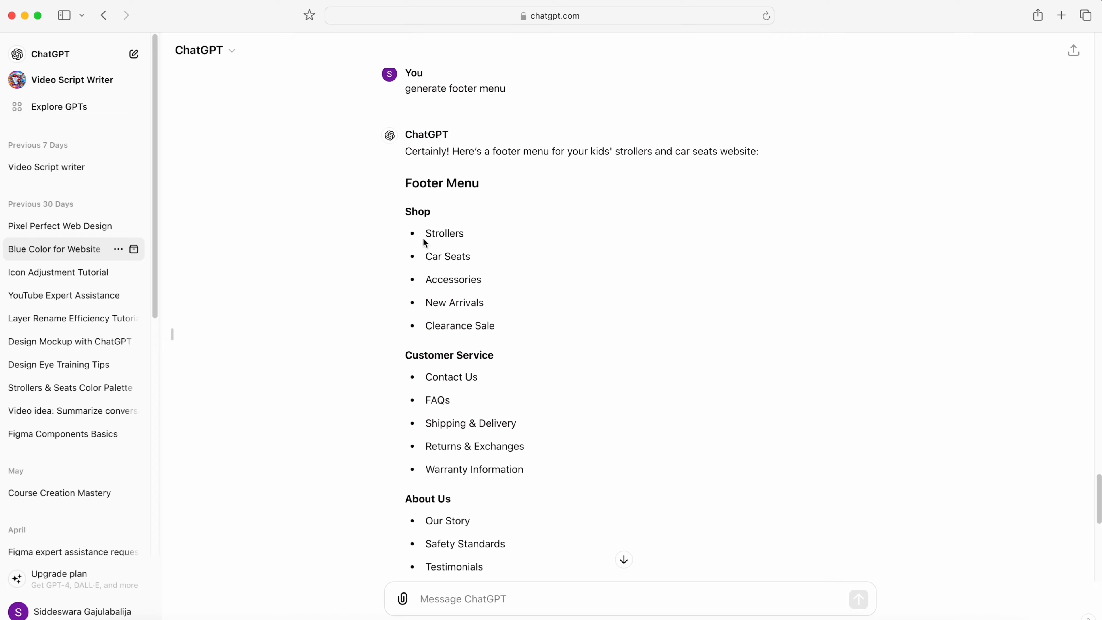
pyautogui.moveTo(405, 354); pyautogui.dragTo(537, 362)
pyautogui.press('super+c')
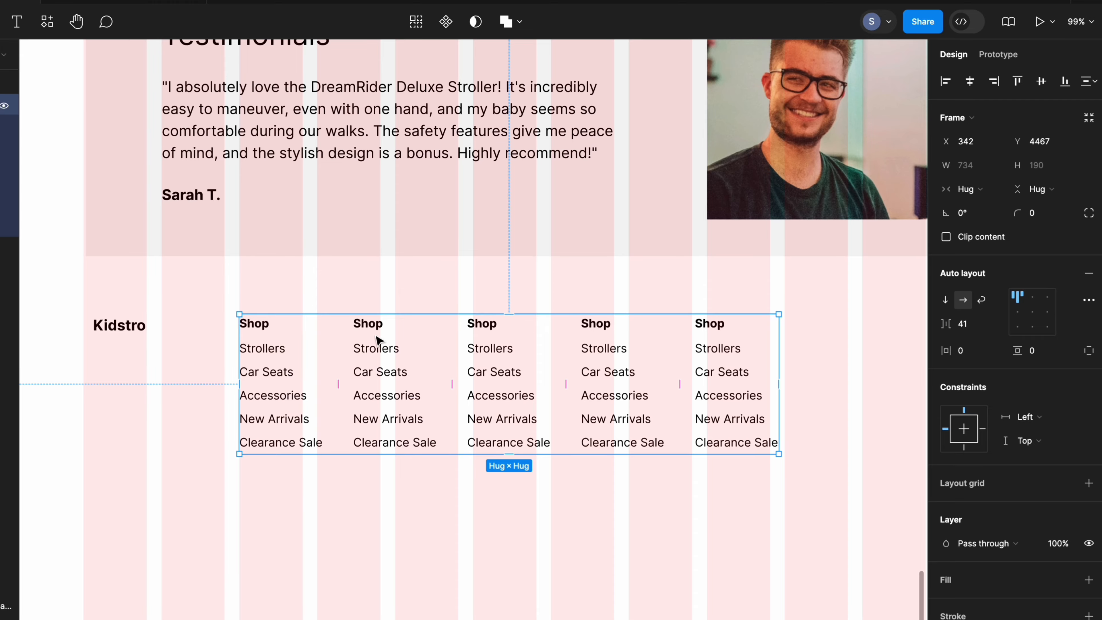
pyautogui.doubleClick(376, 334)
pyautogui.press('super+v')
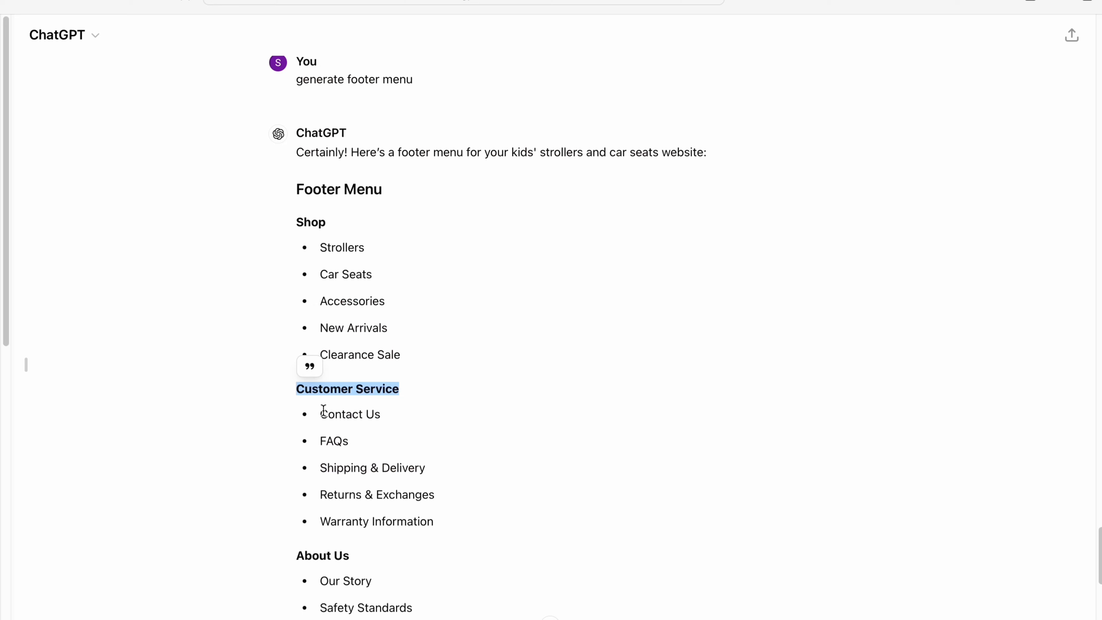
pyautogui.moveTo(321, 404); pyautogui.dragTo(475, 524)
pyautogui.press('super+c')
pyautogui.doubleClick(375, 362)
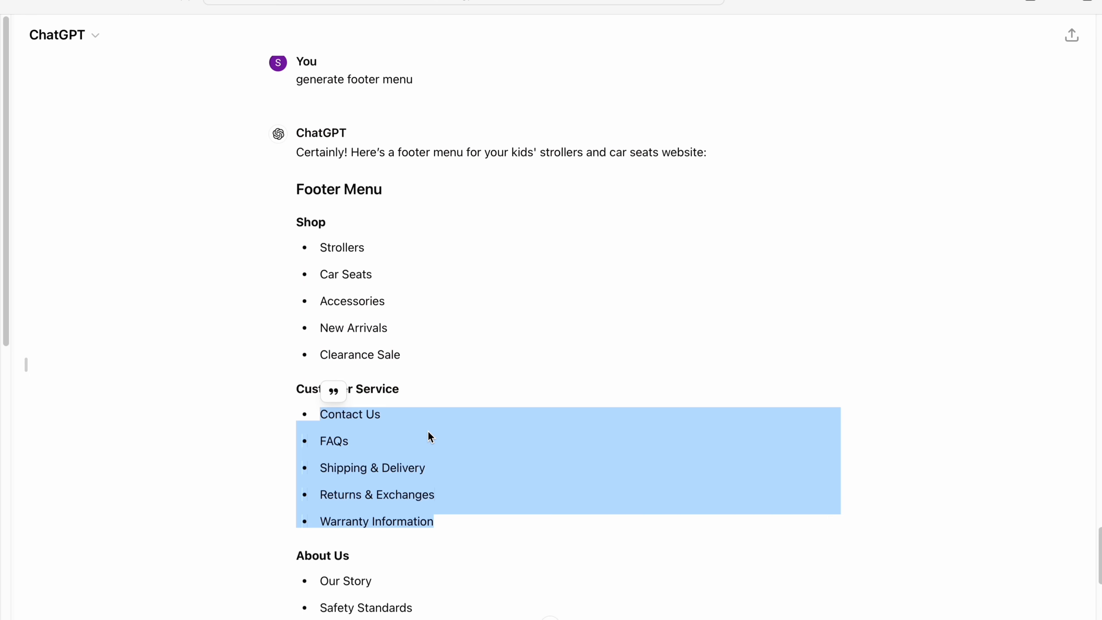
# - Replace the third column's text with ChatGPT's About Us heading and its links from Our Story to Careers
pyautogui.scroll(-2, 427, 435)
pyautogui.moveTo(297, 461); pyautogui.dragTo(386, 465)
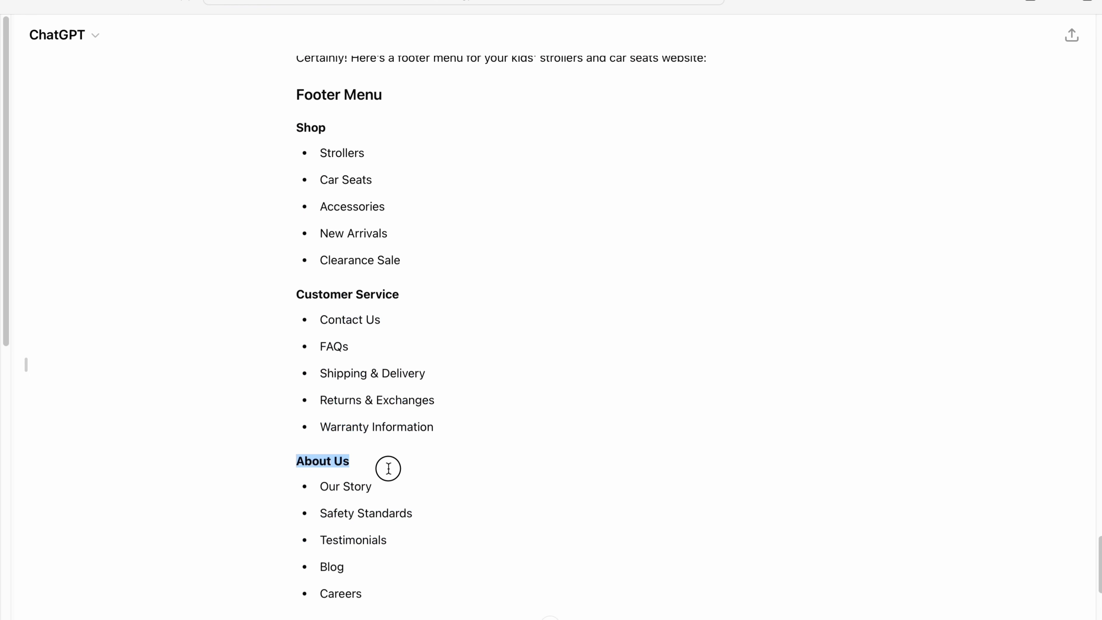
pyautogui.press('super+v')
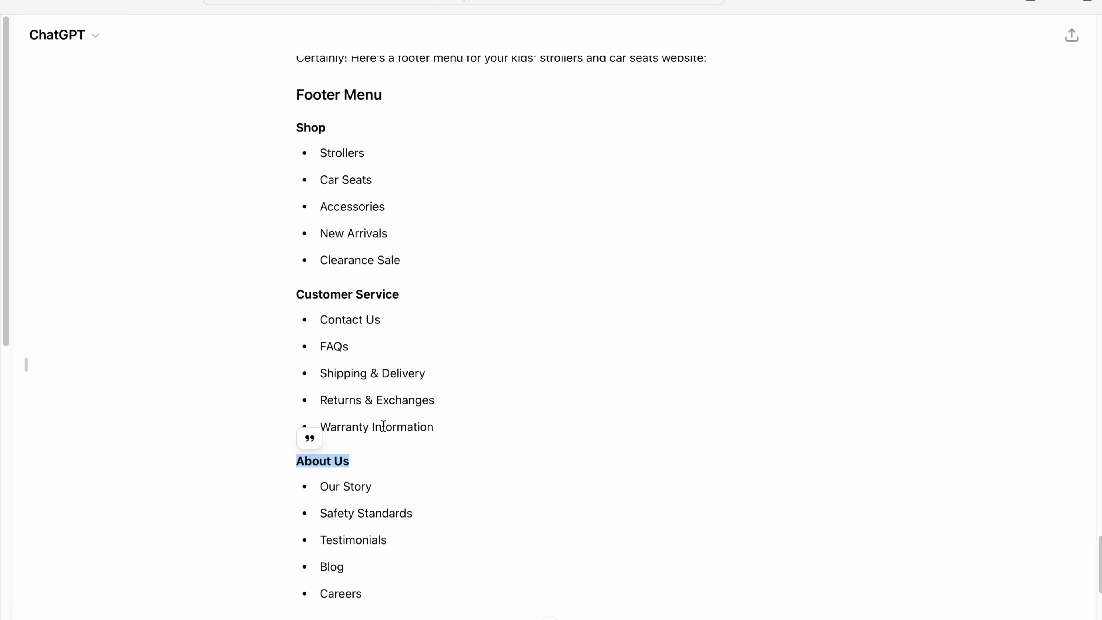
pyautogui.scroll(-3, 383, 425)
pyautogui.moveTo(364, 476); pyautogui.dragTo(307, 366)
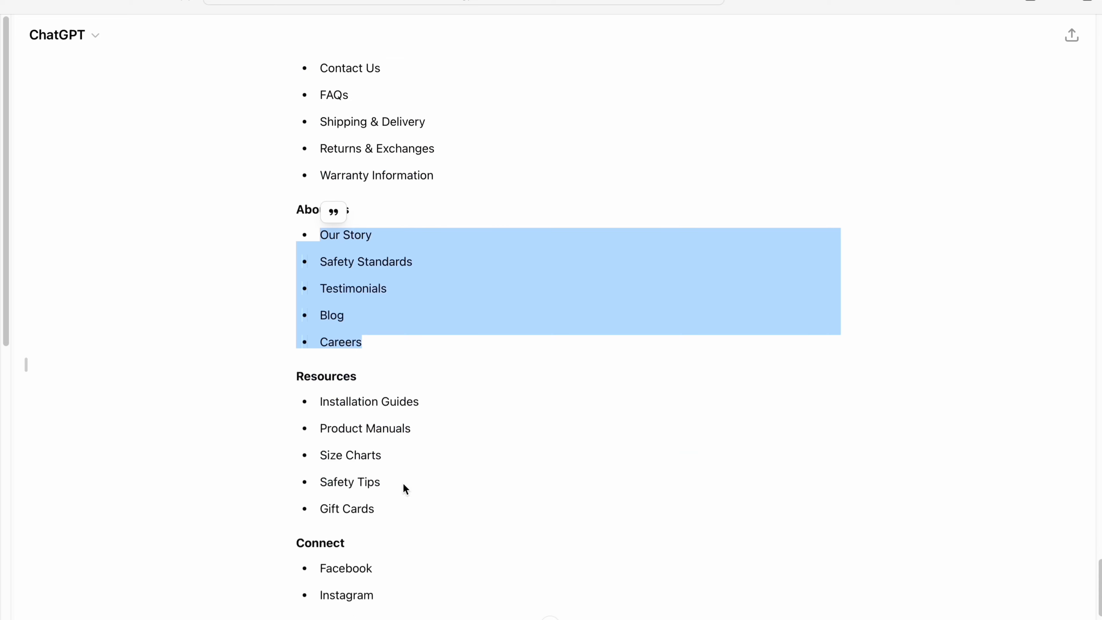
# - Replace the fourth column's text with ChatGPT's Resources heading and its links from Installation Guides to Gift Cards
pyautogui.scroll(-3, 404, 488)
pyautogui.moveTo(297, 235); pyautogui.dragTo(357, 237)
pyautogui.write('Resources')
pyautogui.moveTo(320, 260); pyautogui.dragTo(388, 345)
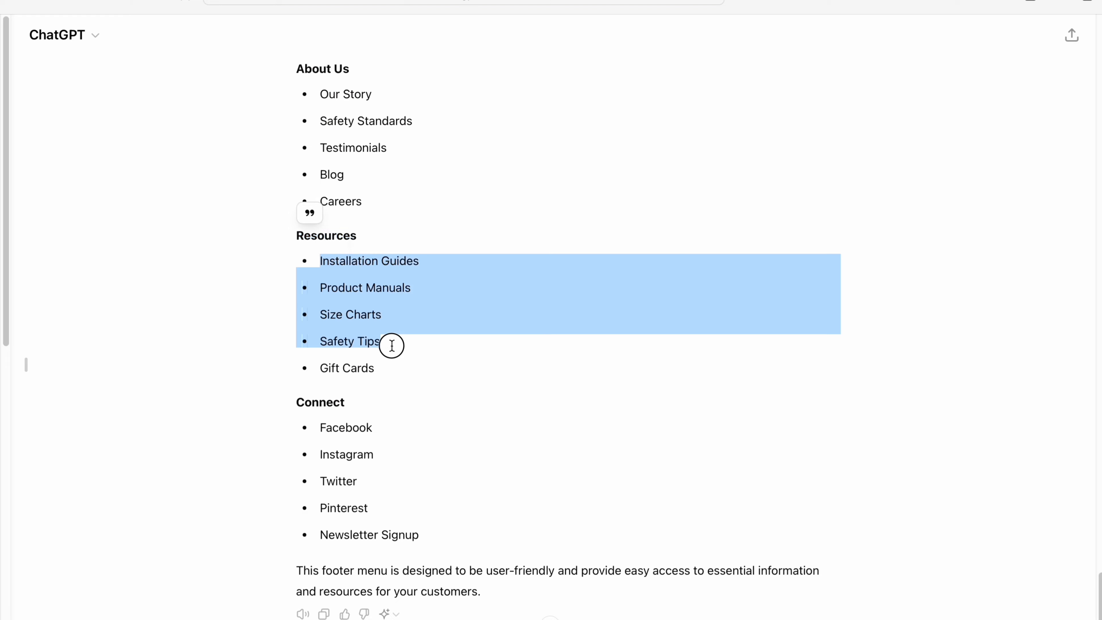
pyautogui.moveTo(389, 345); pyautogui.dragTo(304, 399)
pyautogui.write('Installation Guides Product Manuals Size Charts Safety Tips Gift Cards')
# - Replace the fifth column's text with ChatGPT's Connect heading and the links Facebook, Instagram, Twitter, Pinterest and Newsletter Signup
pyautogui.moveTo(296, 402)
pyautogui.mouseDown()
pyautogui.moveTo(345, 402)
pyautogui.moveTo(480, 534)
pyautogui.mouseUp()
pyautogui.write('Connect')
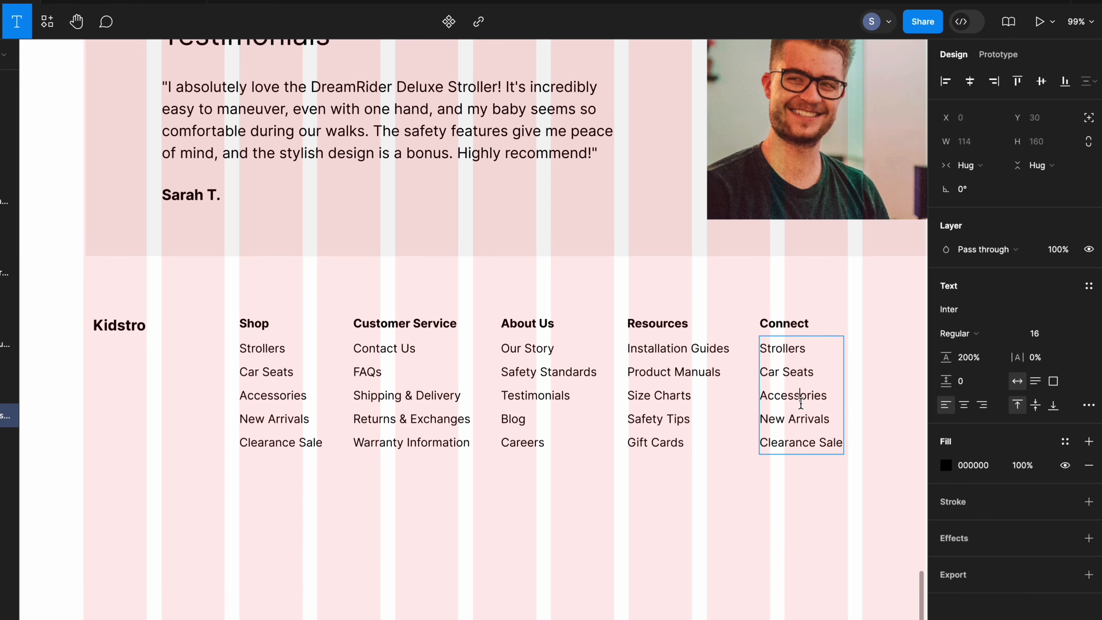
pyautogui.press('super+a')
pyautogui.write('Facebook Instagram Twitter Pinterest Newsletter Signup')
pyautogui.click(708, 510)
pyautogui.click(708, 510)
# - Set the horizontal gap between the five footer menu columns to 89 so they reach the grid's outer edge
pyautogui.scroll(-3, 583, 497)
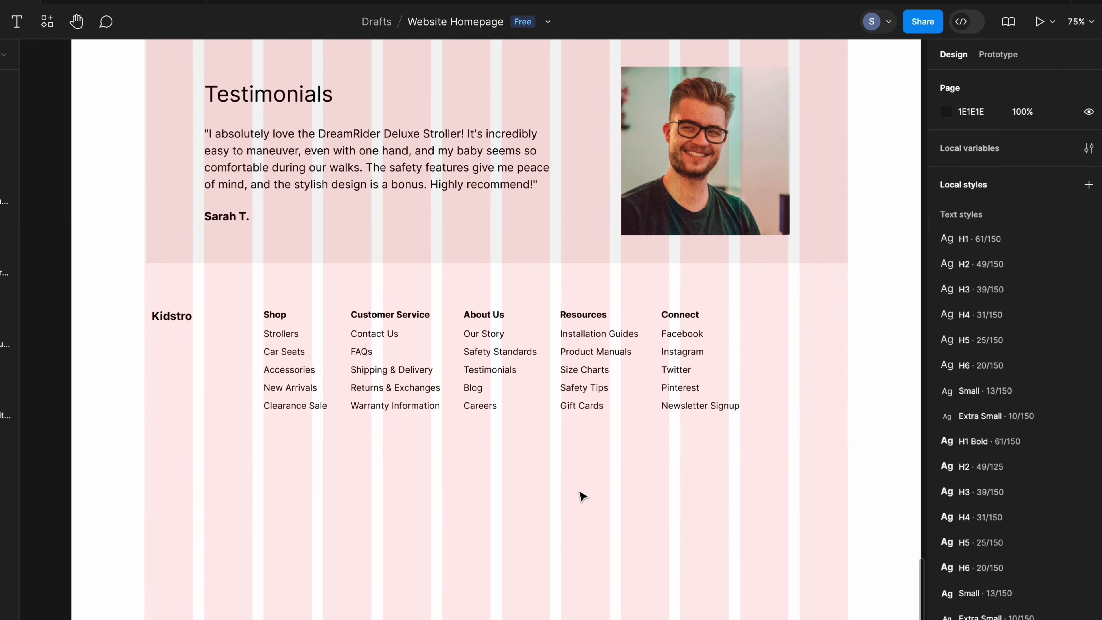
pyautogui.scroll(1, 564, 488)
pyautogui.click(375, 414)
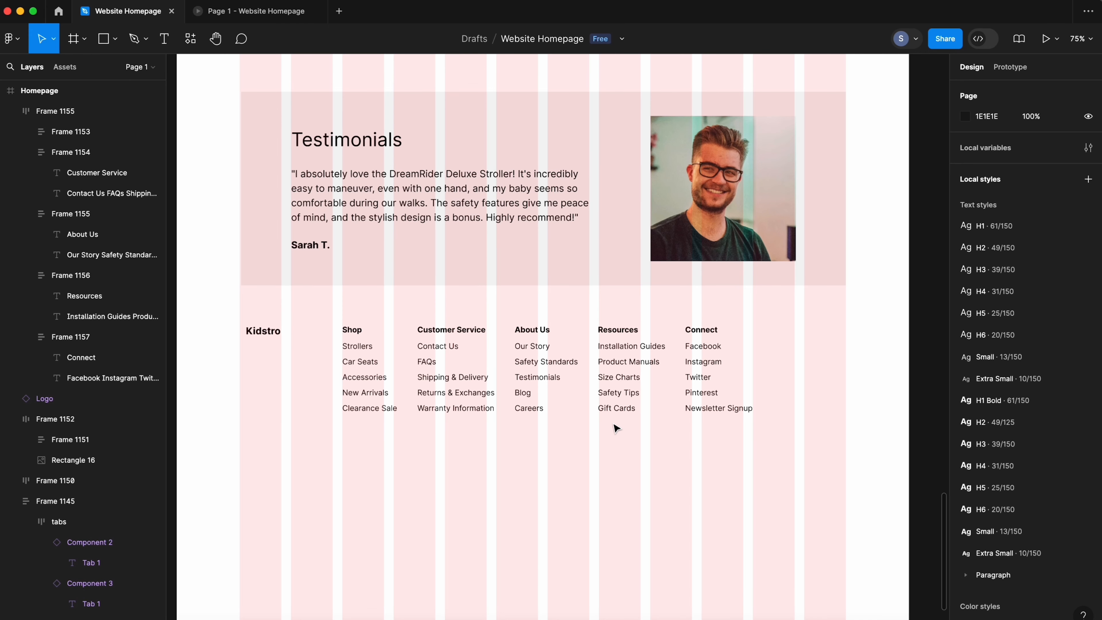
pyautogui.click(475, 379)
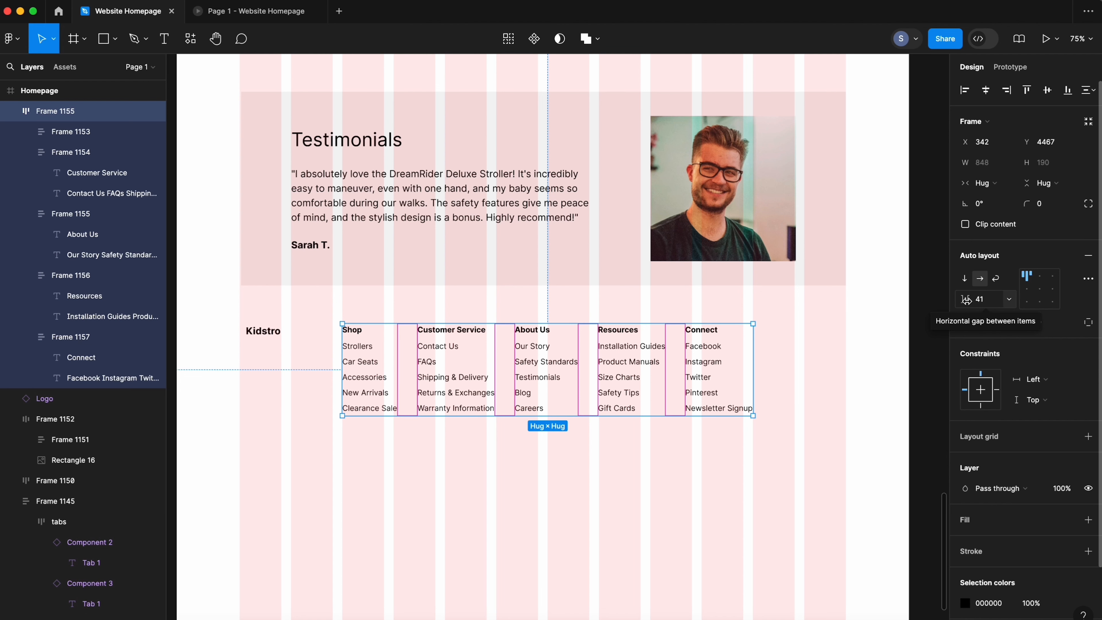
pyautogui.moveTo(966, 301); pyautogui.dragTo(1028, 301)
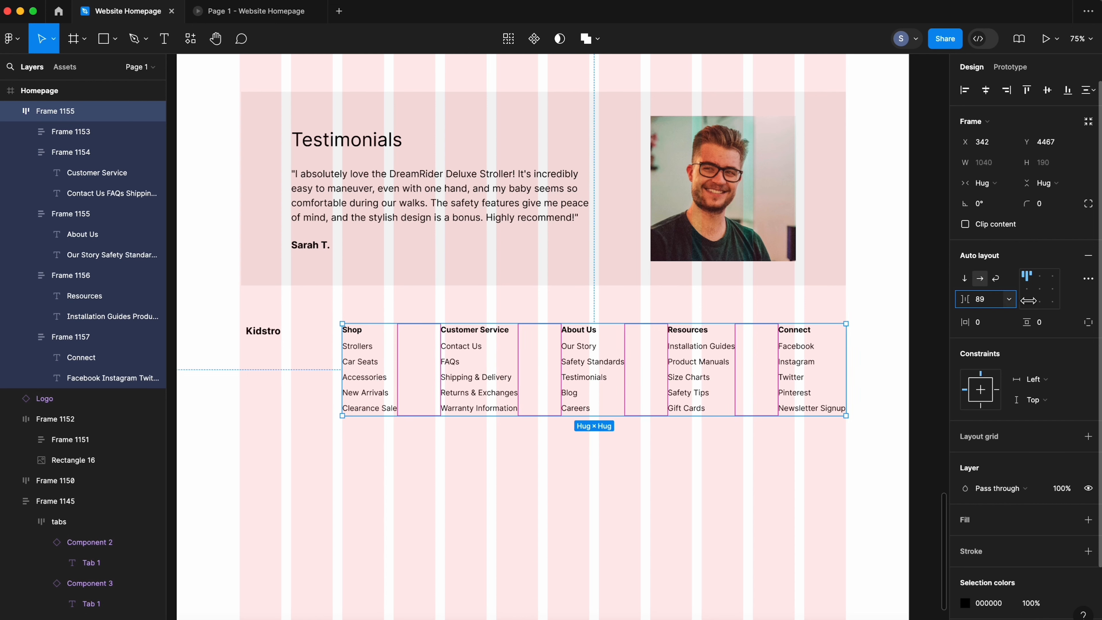
pyautogui.click(864, 421)
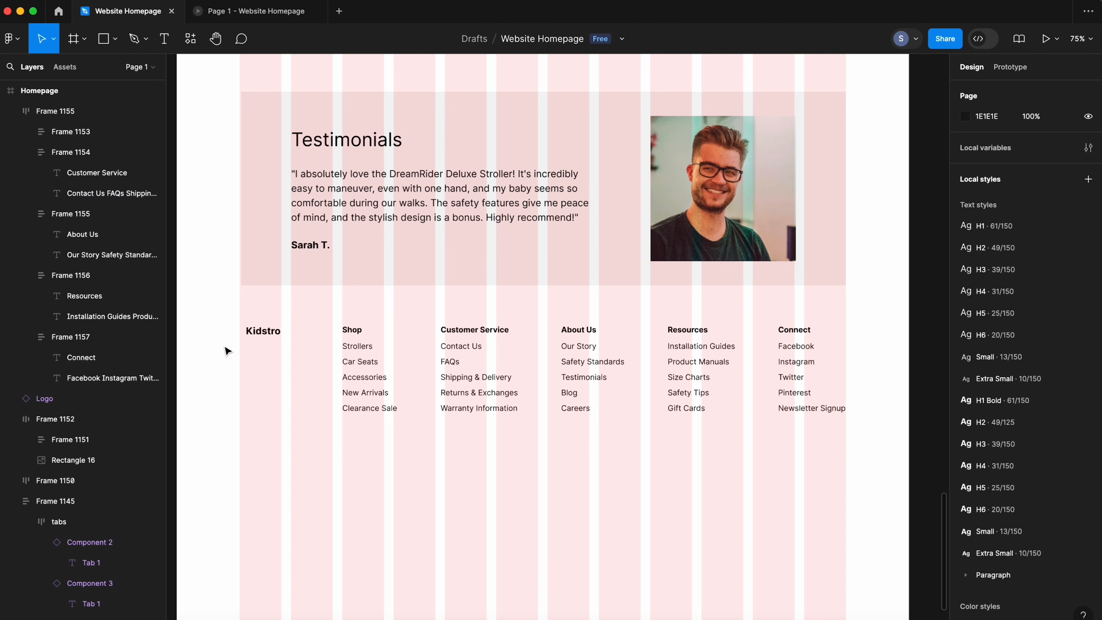
# - Wrap the Kidstro logo and the footer menu columns in one horizontal auto layout frame
pyautogui.moveTo(224, 329); pyautogui.dragTo(580, 453)
pyautogui.hotkey('shift', 'a')
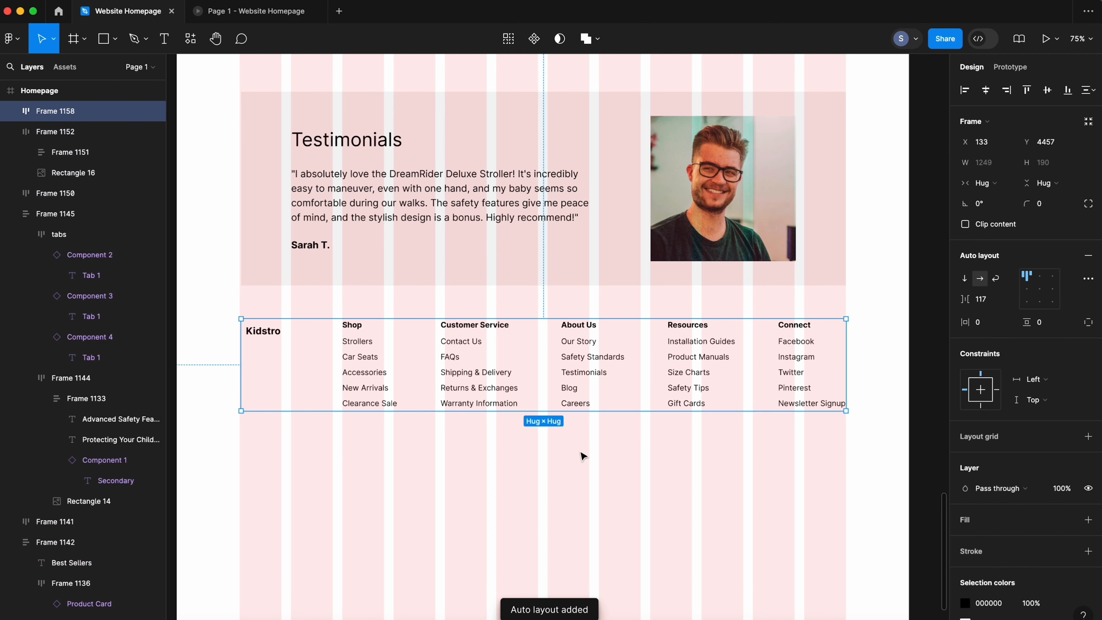
pyautogui.click(352, 434)
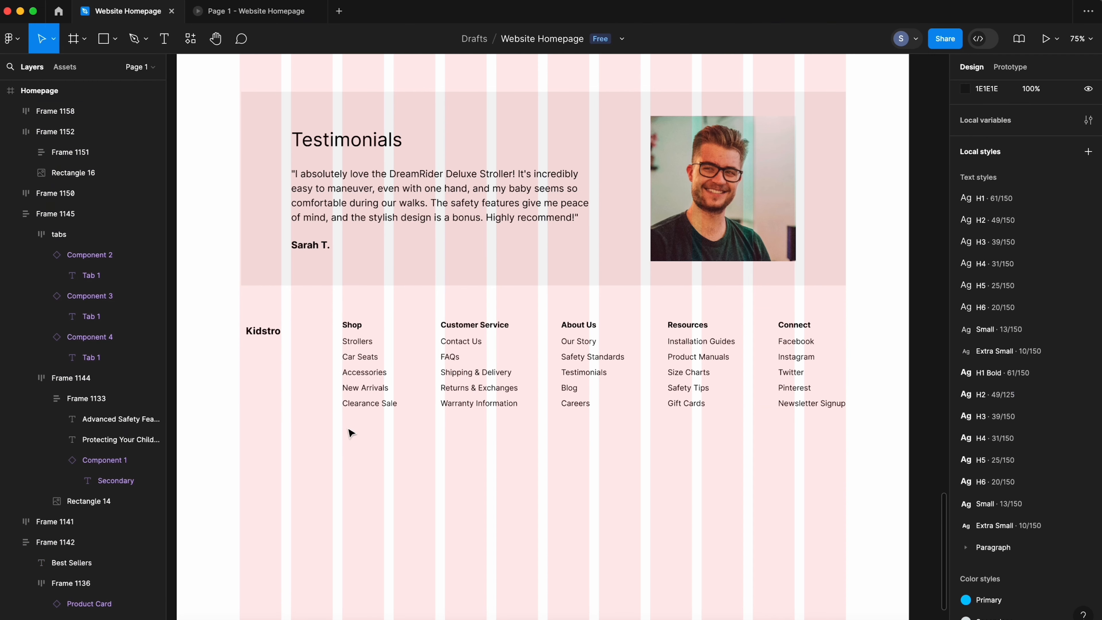
# - Check the Testimonials section and footer in the prototype preview and return to the design file
pyautogui.click(242, 13)
pyautogui.scroll(7, 579, 439)
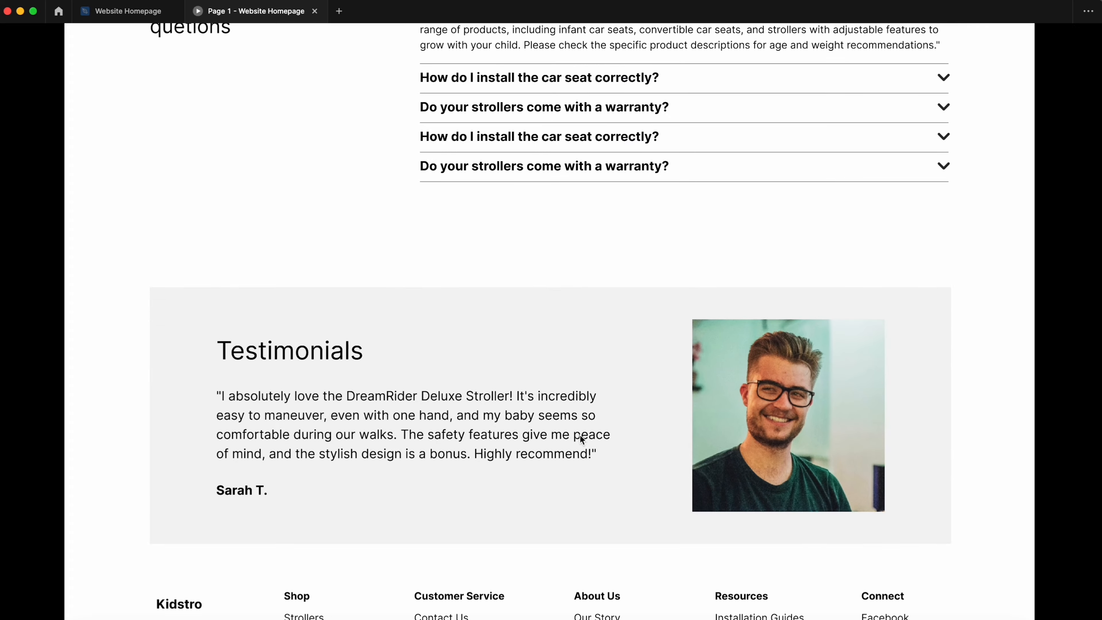
pyautogui.click(128, 12)
# - Hide the column layout grid on the Homepage frame
pyautogui.scroll(-10, 473, 475)
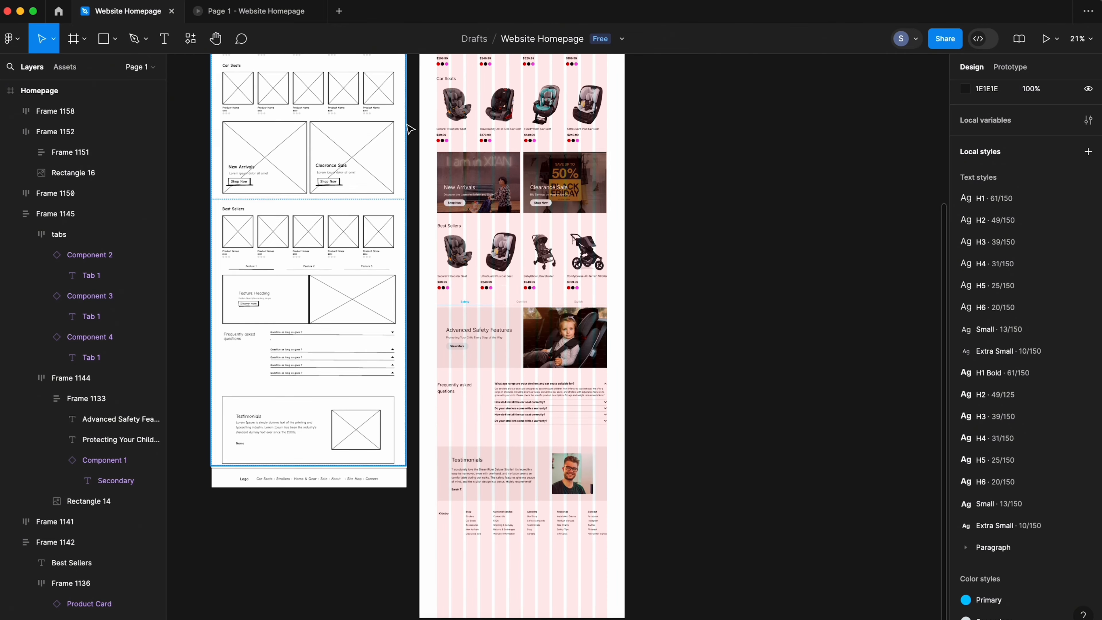
pyautogui.scroll(5, 439, 122)
pyautogui.click(435, 118)
pyautogui.click(1068, 259)
pyautogui.click(761, 449)
pyautogui.scroll(-2, 761, 449)
pyautogui.scroll(-2, 761, 449)
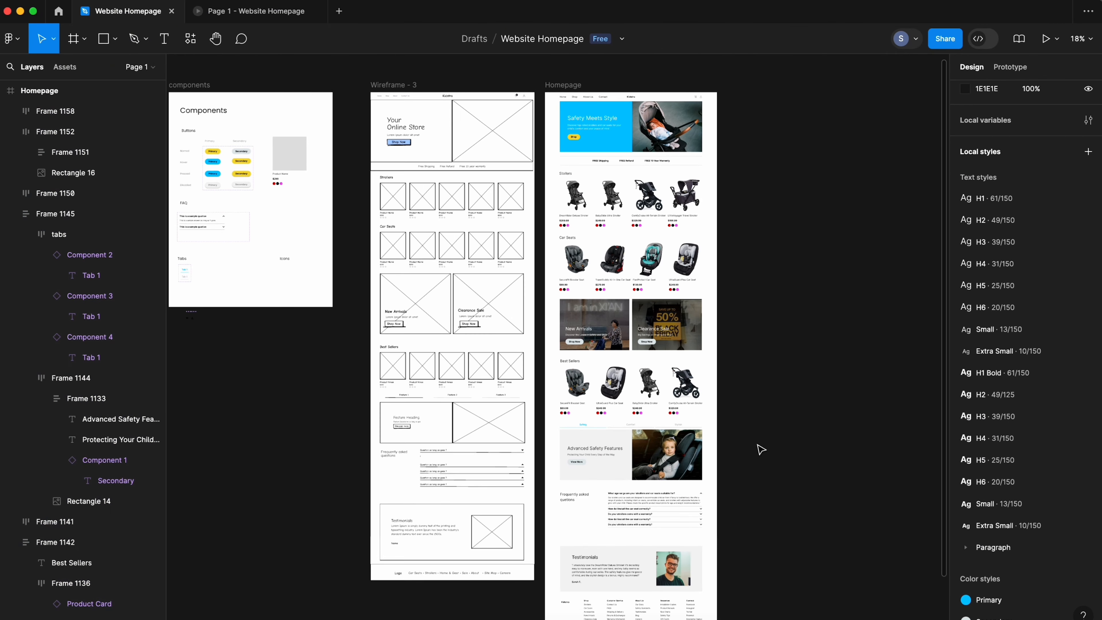
# - Examine the Homepage sections one by one from the footer up to check how each is framed
pyautogui.scroll(-1, 761, 449)
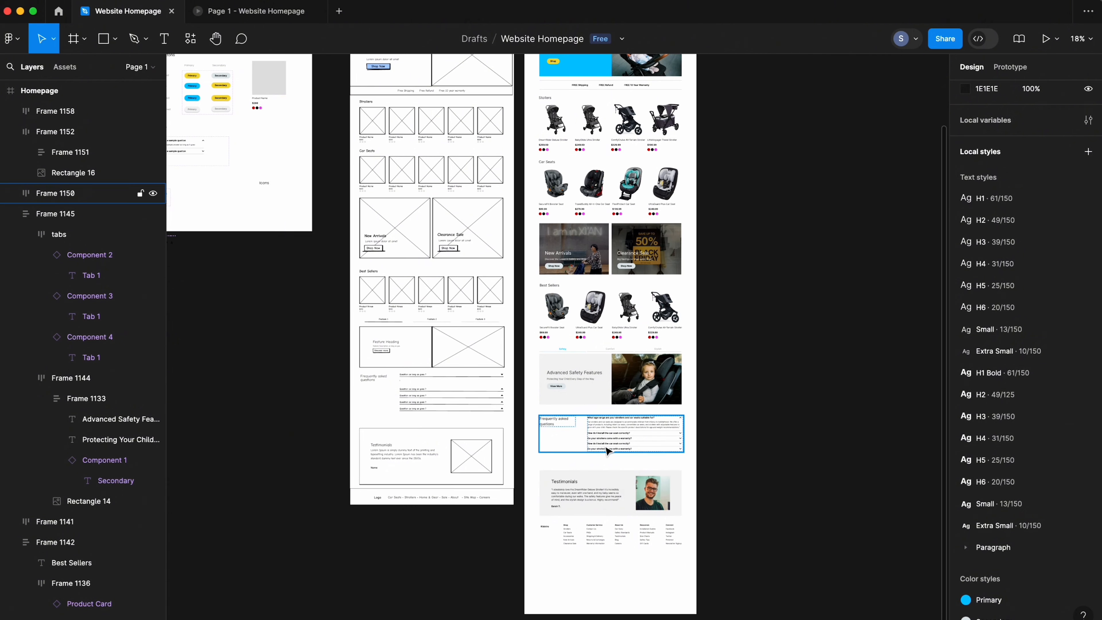
pyautogui.click(617, 509)
pyautogui.click(606, 524)
pyautogui.click(600, 478)
pyautogui.click(597, 438)
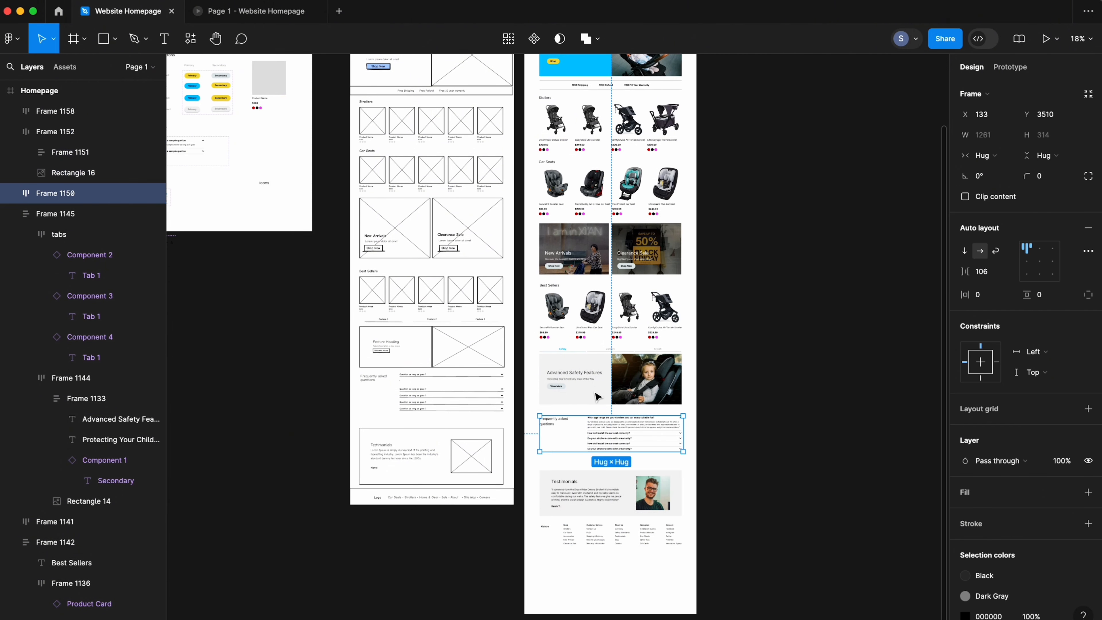
pyautogui.click(597, 393)
pyautogui.click(598, 321)
pyautogui.click(599, 271)
pyautogui.click(600, 191)
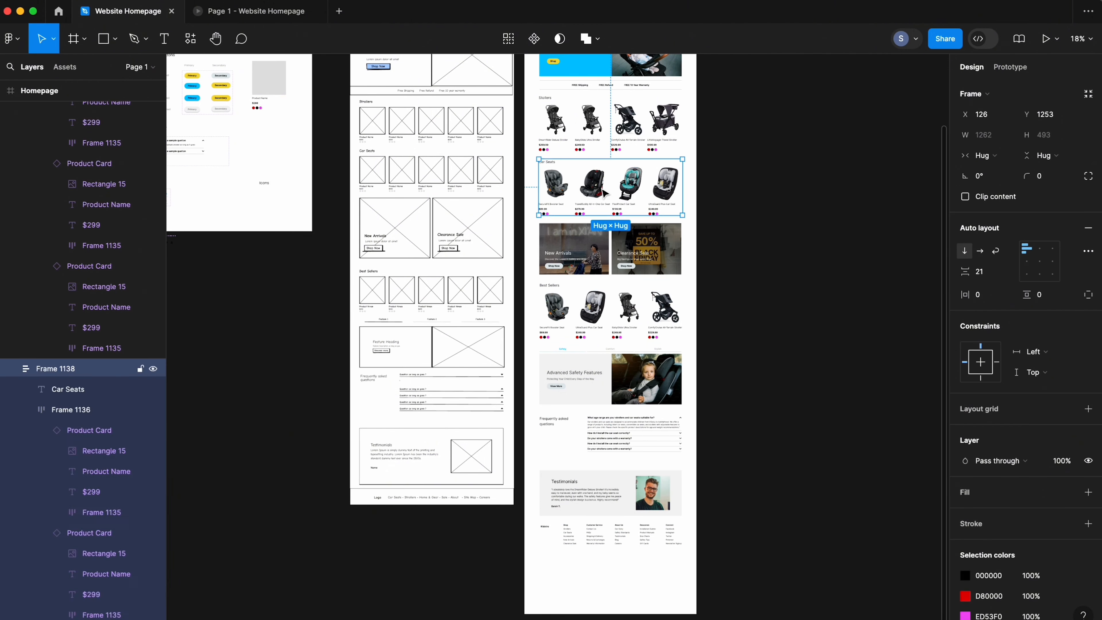
pyautogui.click(608, 86)
pyautogui.click(823, 192)
pyautogui.scroll(3, 824, 192)
pyautogui.click(668, 277)
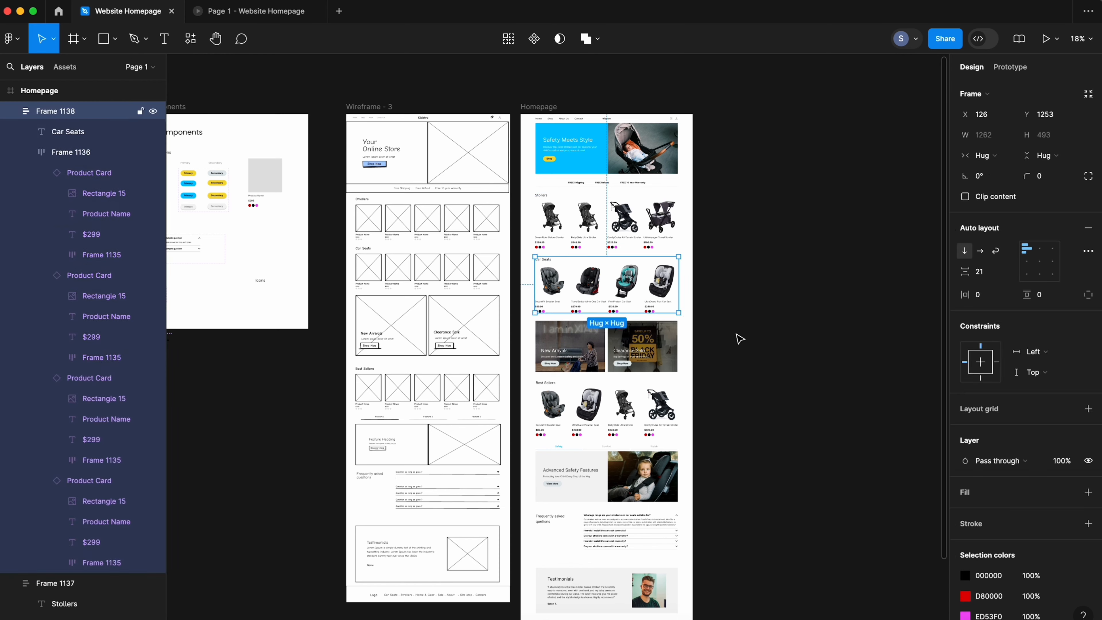
pyautogui.click(816, 387)
# - Select all sections inside the Homepage frame and wrap them in one vertical auto layout frame
pyautogui.scroll(-2, 803, 405)
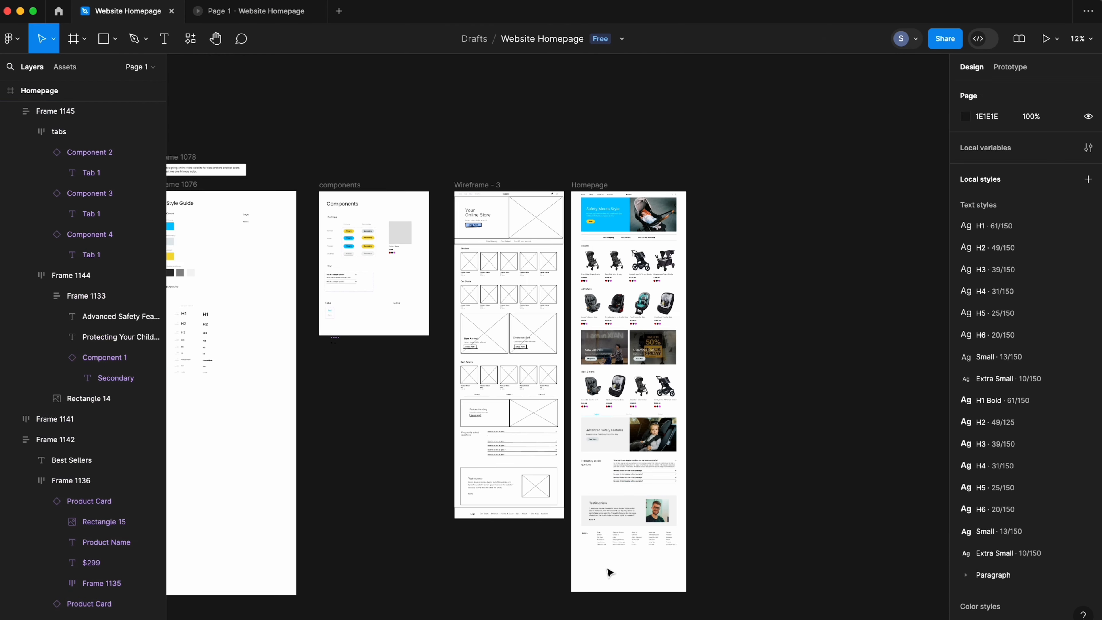
pyautogui.moveTo(607, 561); pyautogui.dragTo(657, 185)
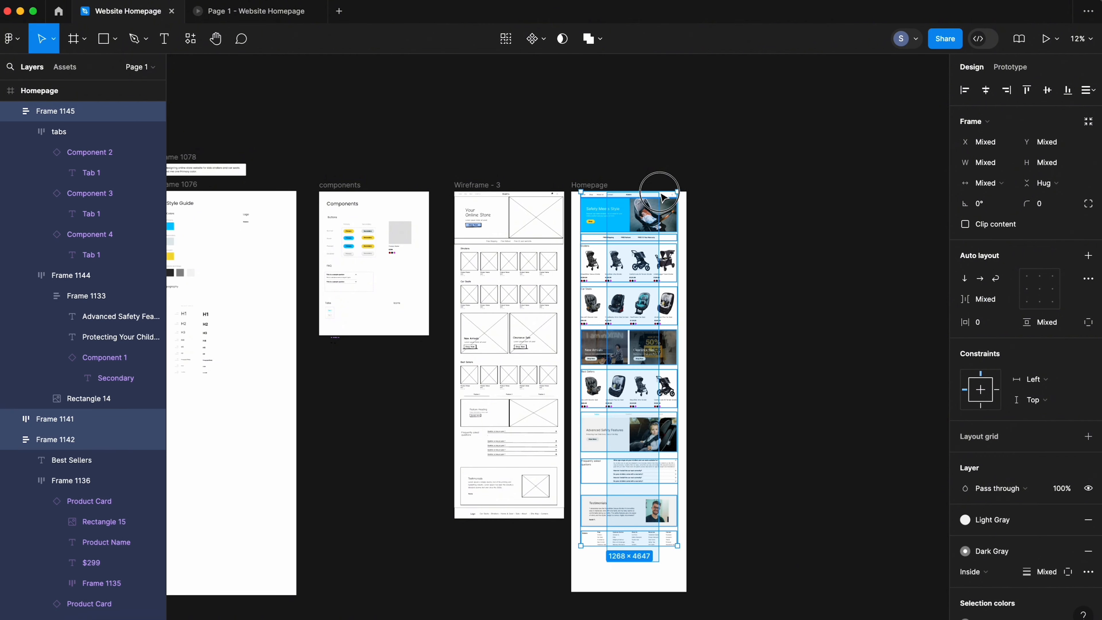
pyautogui.hotkey('shift', 'a')
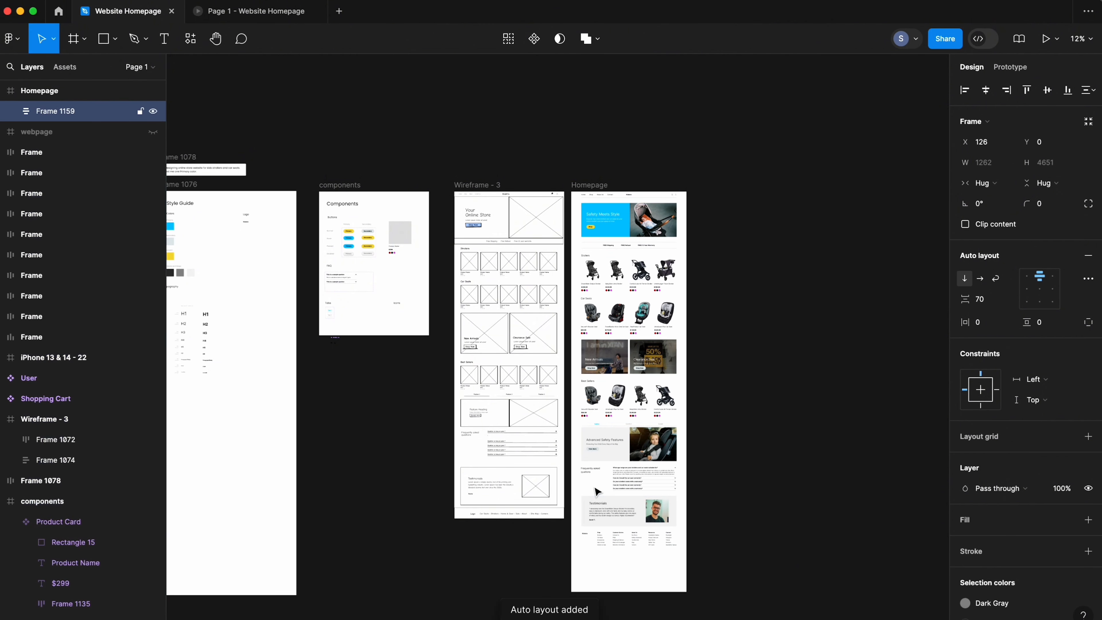
# - Set the vertical gap between the Homepage sections in the new auto layout frame to 0
pyautogui.hotkey('shift', '2')
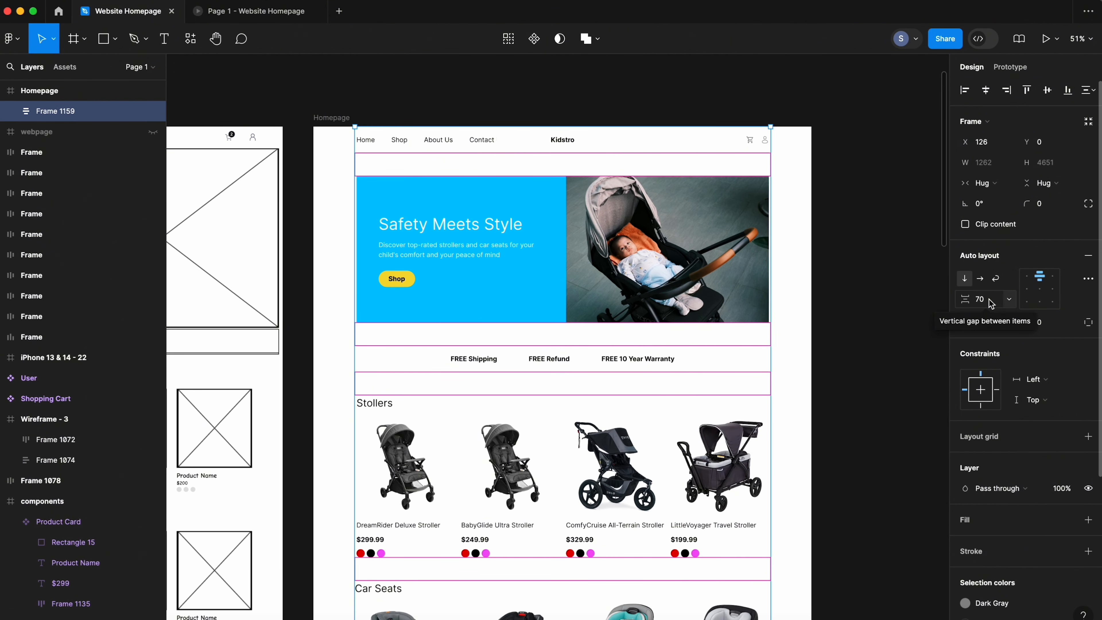
pyautogui.click(991, 304)
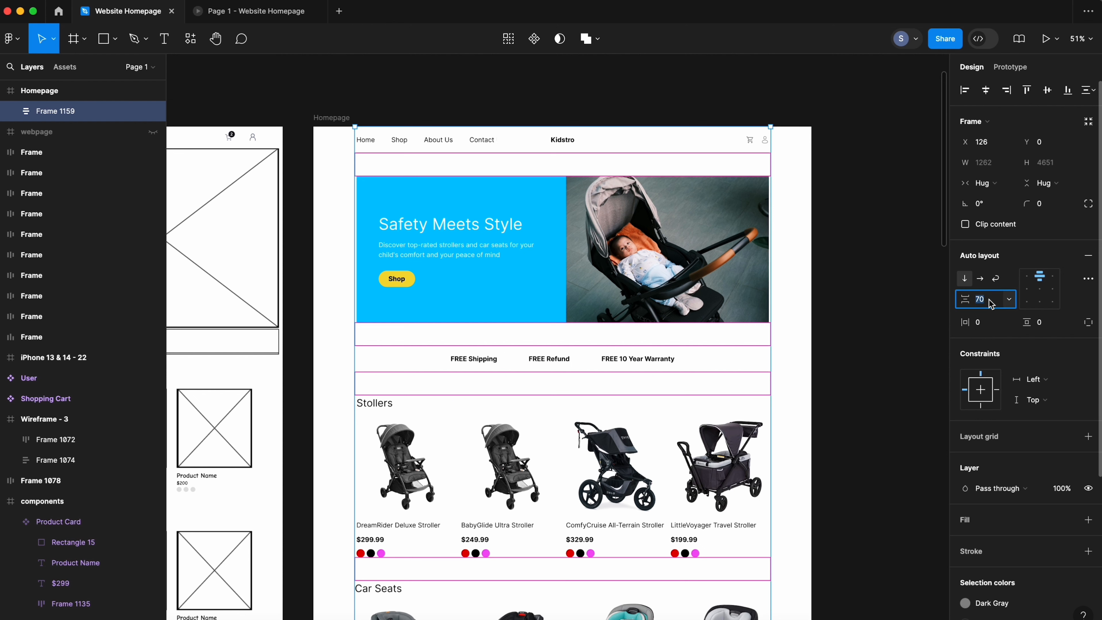
pyautogui.write('0')
pyautogui.press('Return')
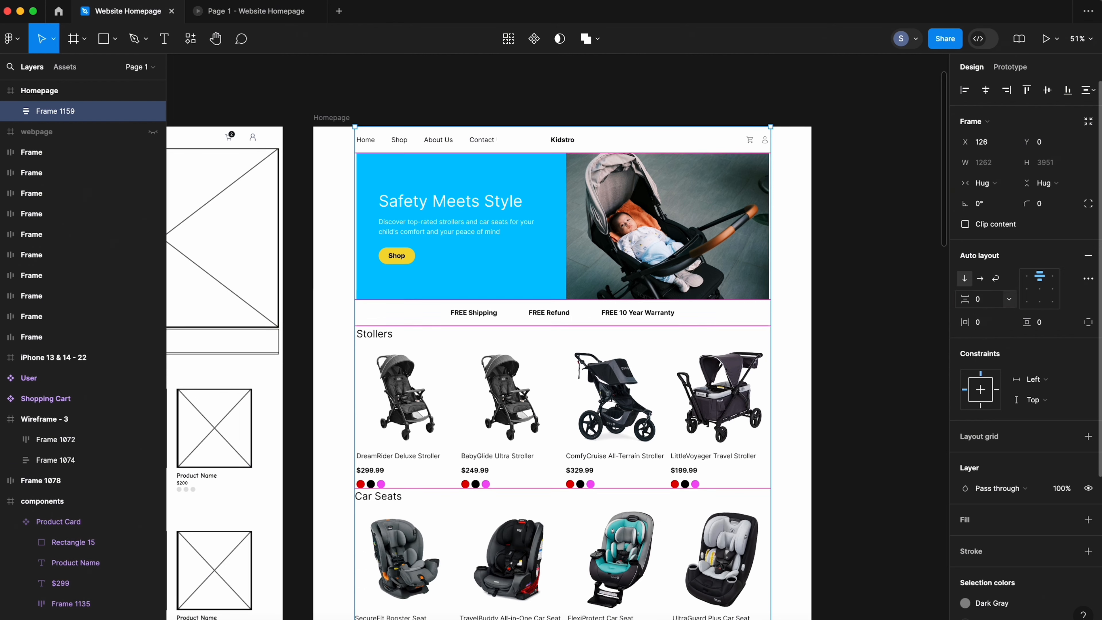
# - Look through the whole homepage in the prototype preview to check the spacing between sections, and return to the design file
pyautogui.click(834, 350)
pyautogui.click(278, 12)
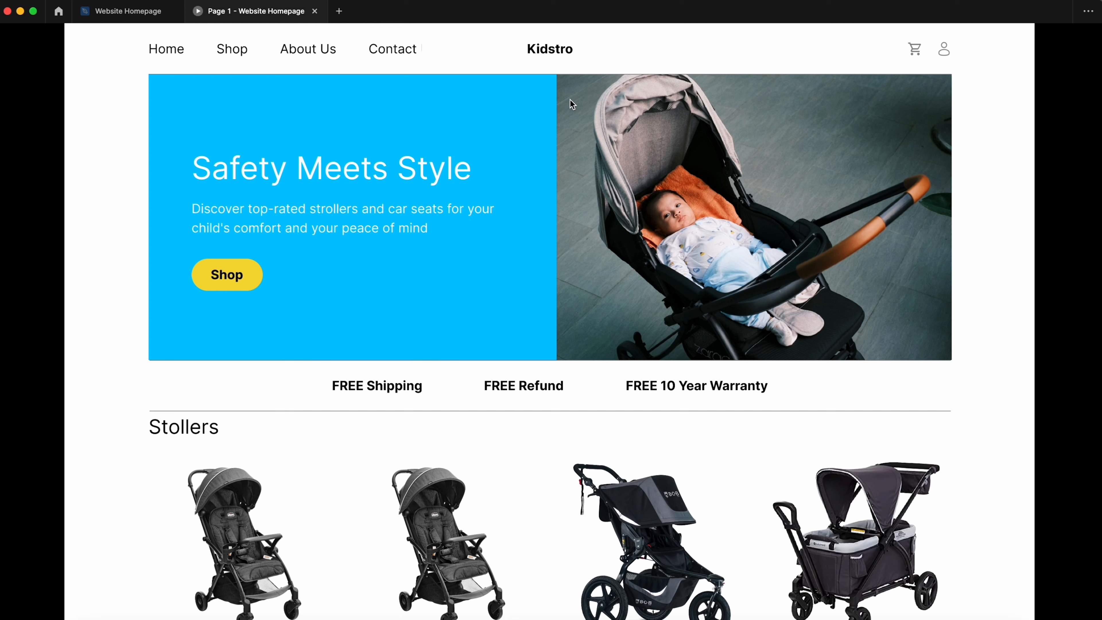
pyautogui.scroll(-2, 490, 207)
pyautogui.scroll(-1, 490, 207)
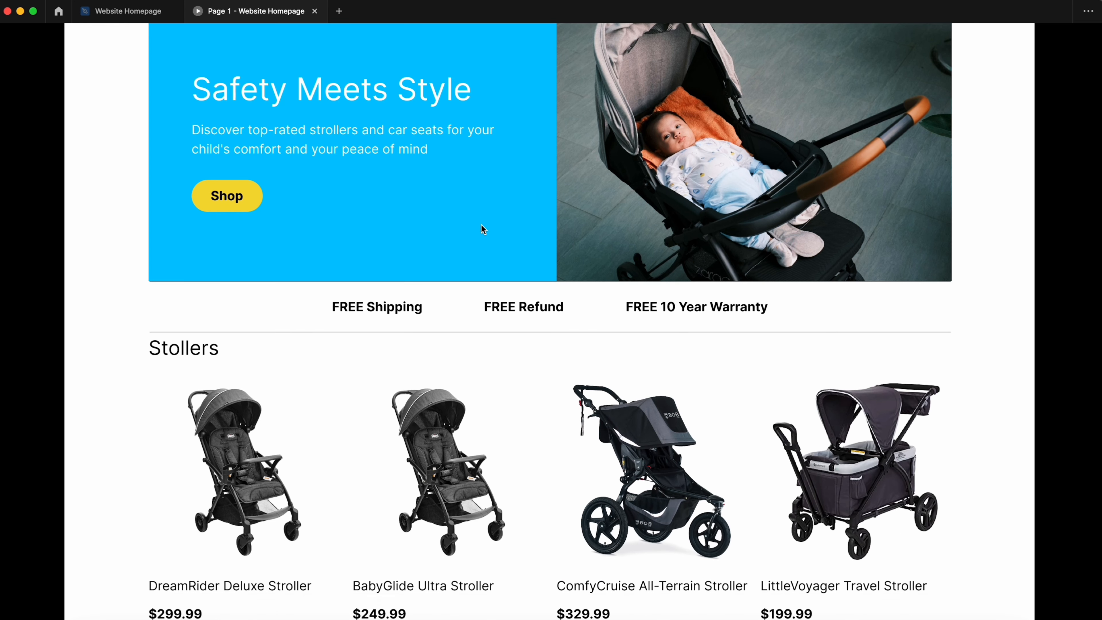
pyautogui.scroll(-2, 539, 310)
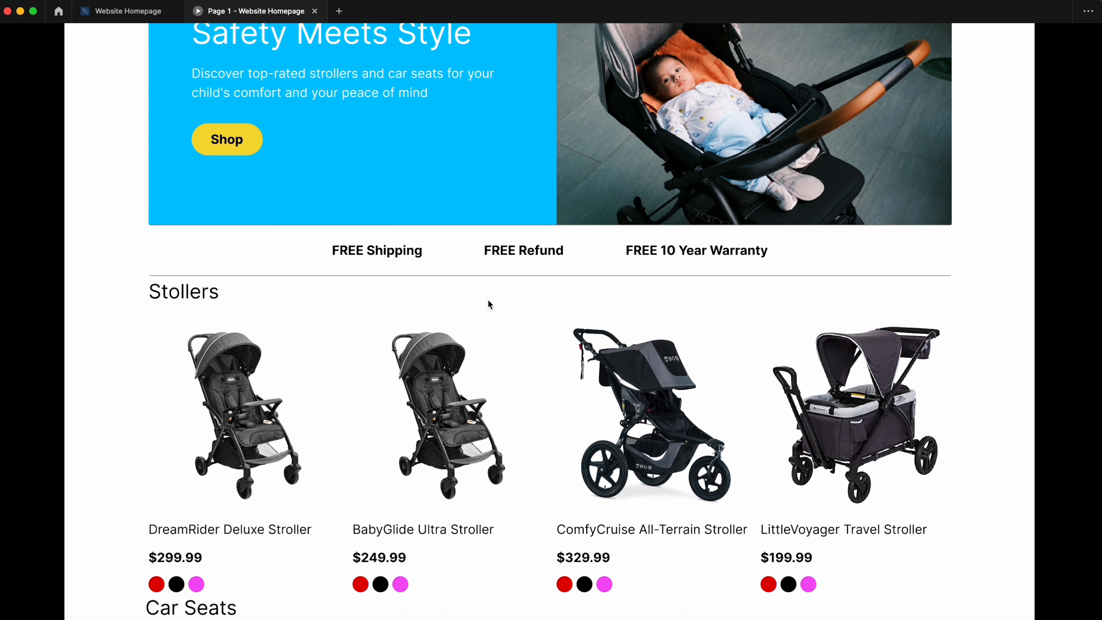
pyautogui.scroll(-2, 487, 299)
pyautogui.scroll(-2, 492, 299)
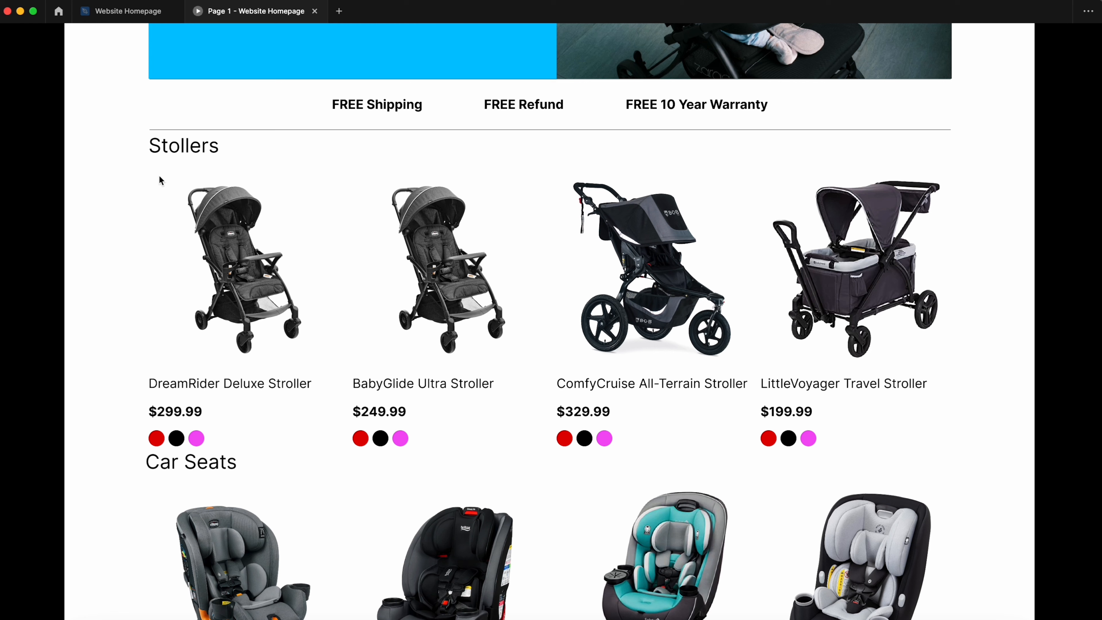
pyautogui.scroll(-2, 254, 441)
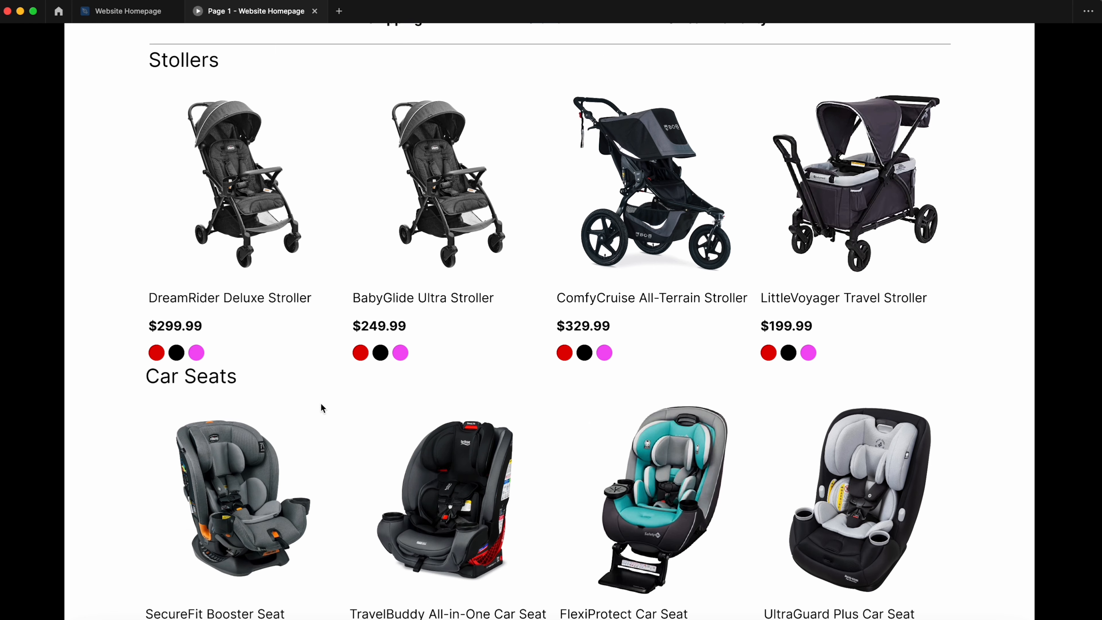
pyautogui.scroll(-7, 330, 407)
pyautogui.scroll(-3, 333, 414)
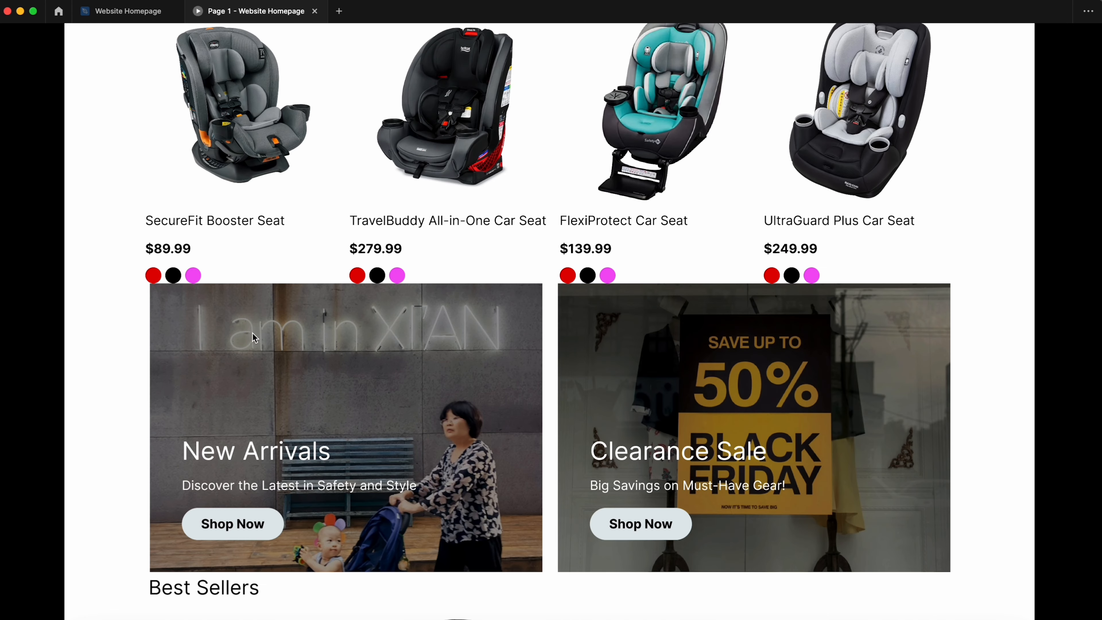
pyautogui.scroll(-15, 252, 333)
pyautogui.scroll(7, 281, 360)
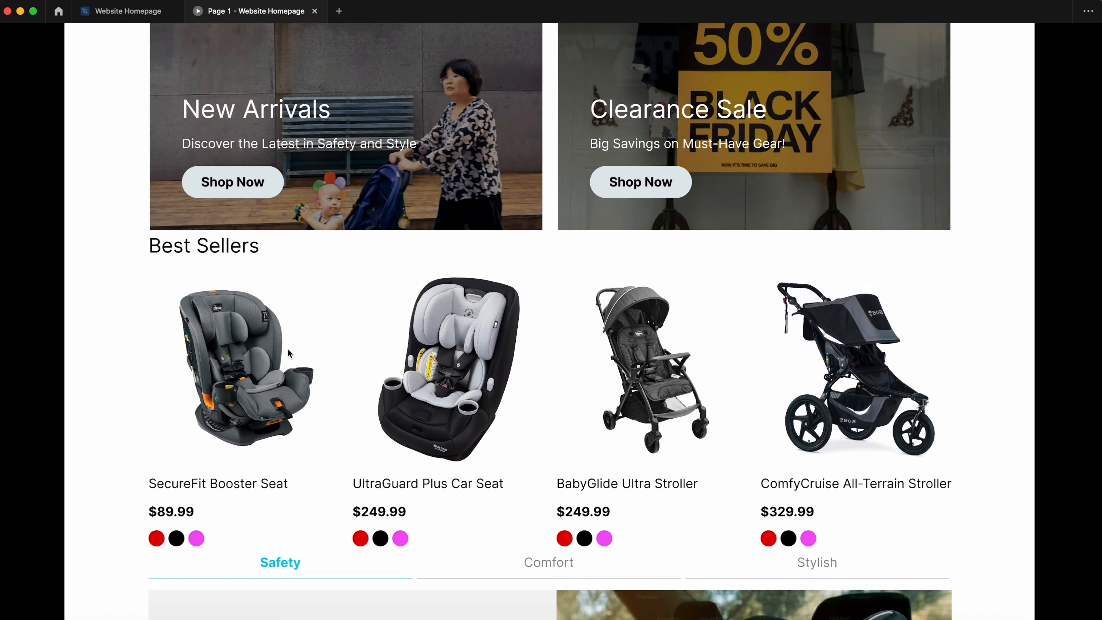
pyautogui.scroll(15, 289, 351)
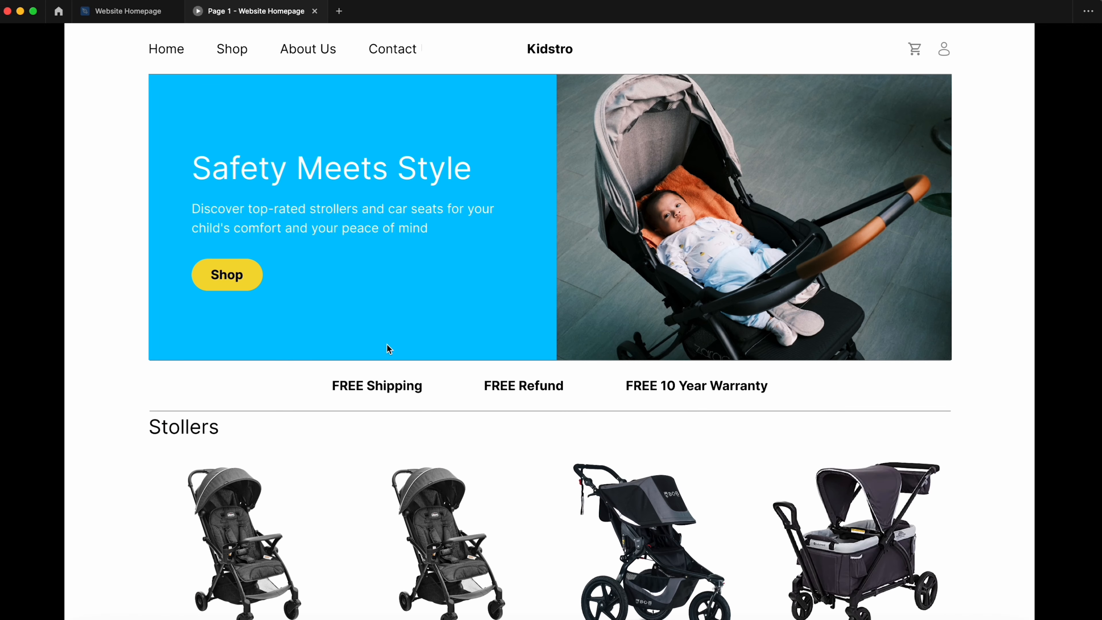
pyautogui.hotkey('ctrl', 'Tab')
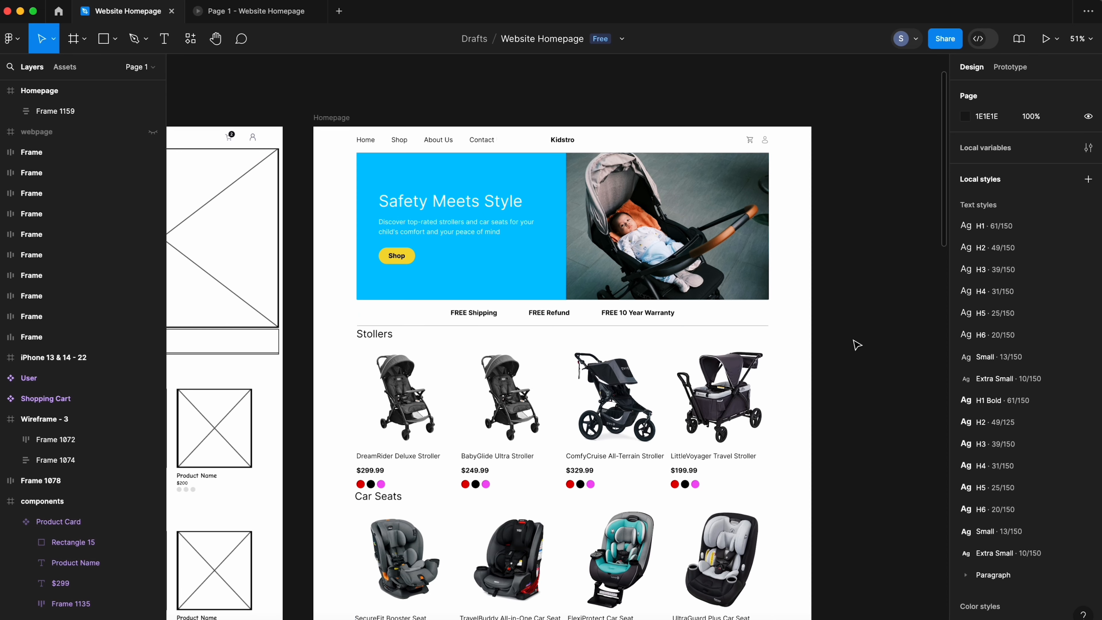
# - Set the vertical gap between the Homepage sections to 70 after trying 50 in the prototype preview
pyautogui.click(665, 269)
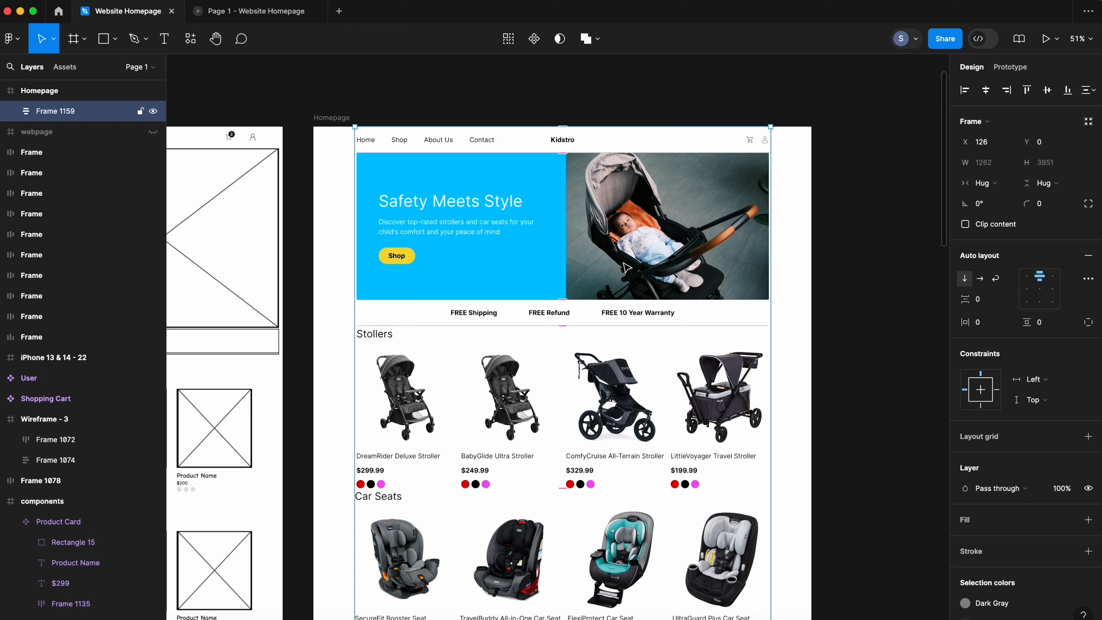
pyautogui.click(993, 304)
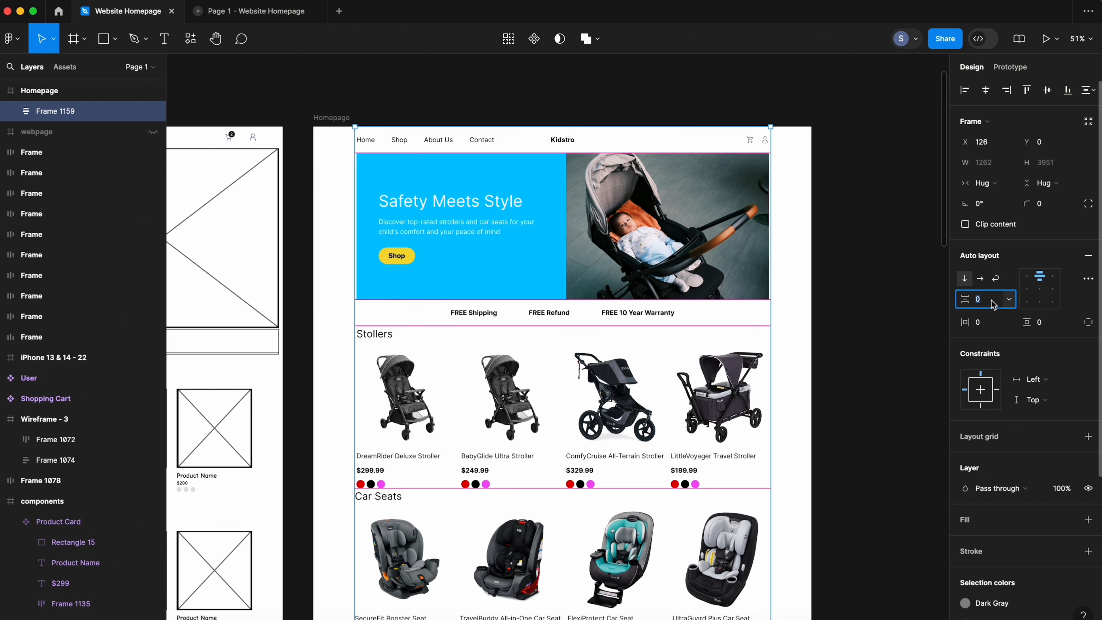
pyautogui.click(236, 11)
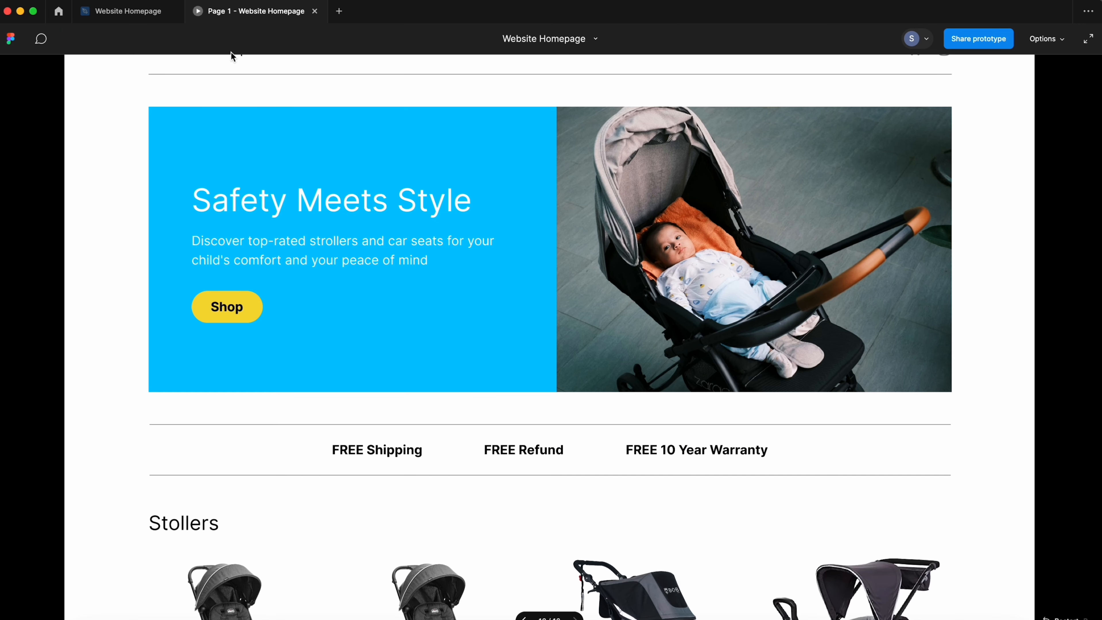
pyautogui.hotkey('ctrl', 'Tab')
pyautogui.click(991, 304)
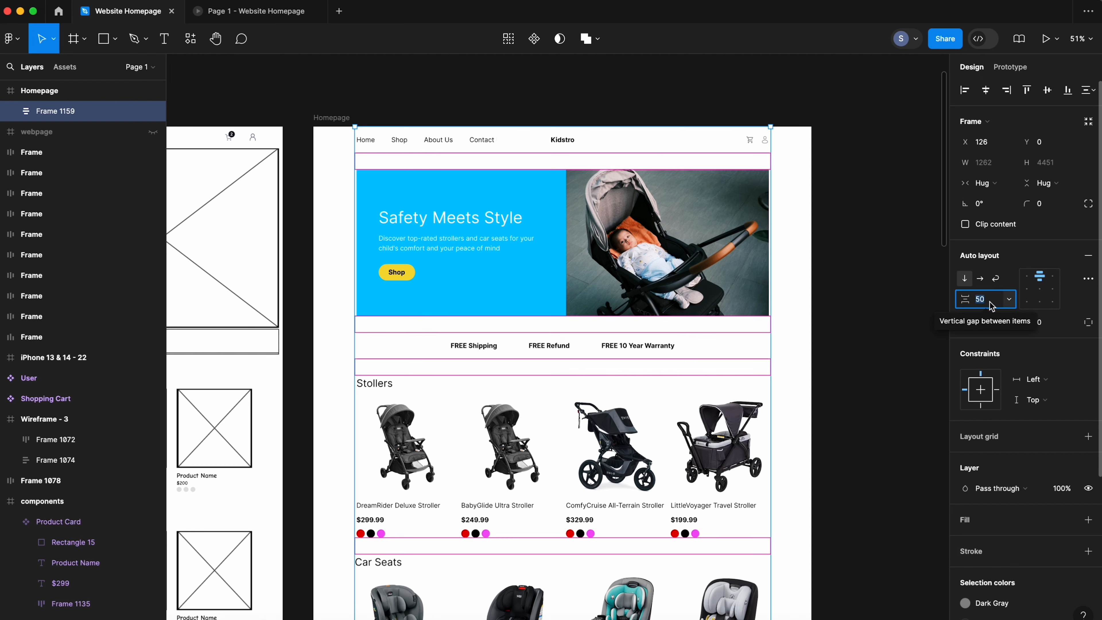
pyautogui.write('7')
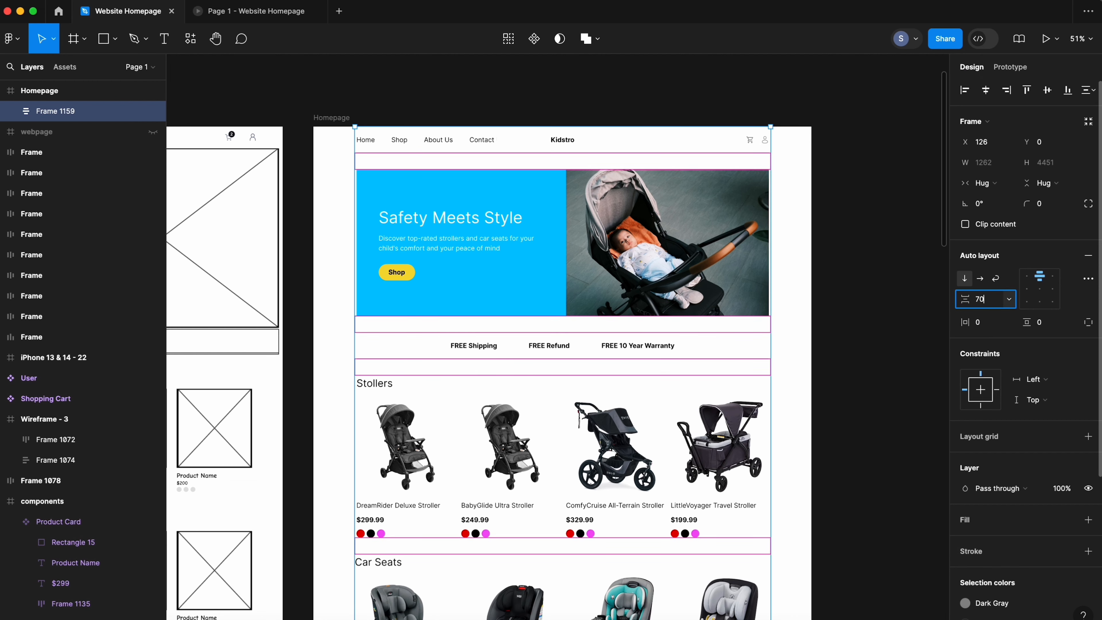
pyautogui.write('0')
pyautogui.press('Return')
# - Review the updated section spacing down the homepage in the prototype preview and return to the design file
pyautogui.hotkey('ctrl', 'Tab')
pyautogui.scroll(20, 346, 365)
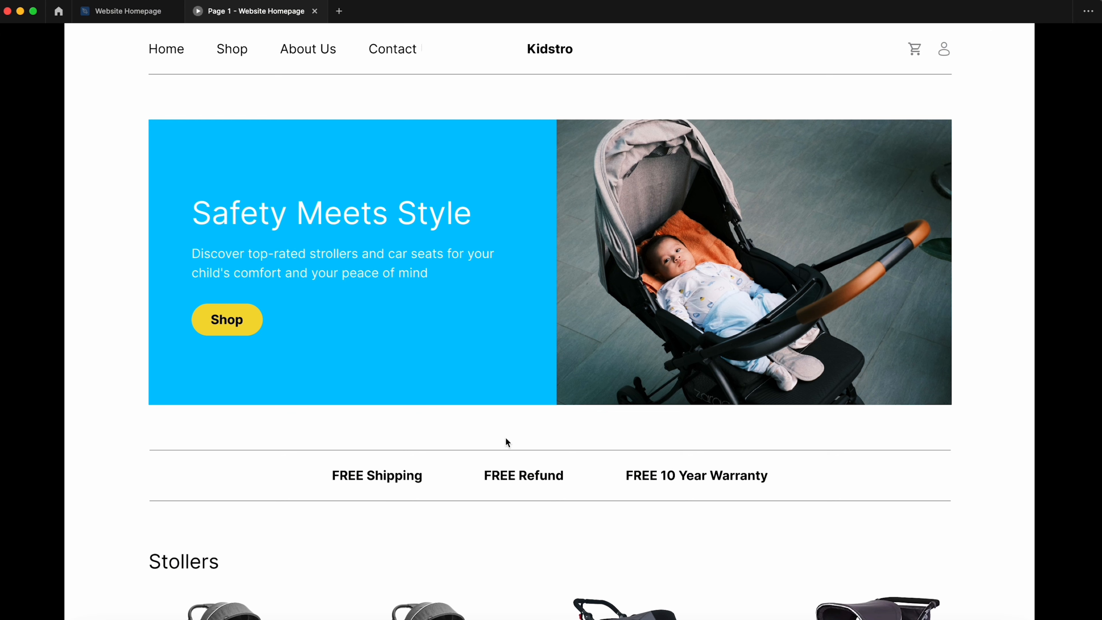
pyautogui.scroll(-1, 508, 442)
pyautogui.scroll(-20, 133, 409)
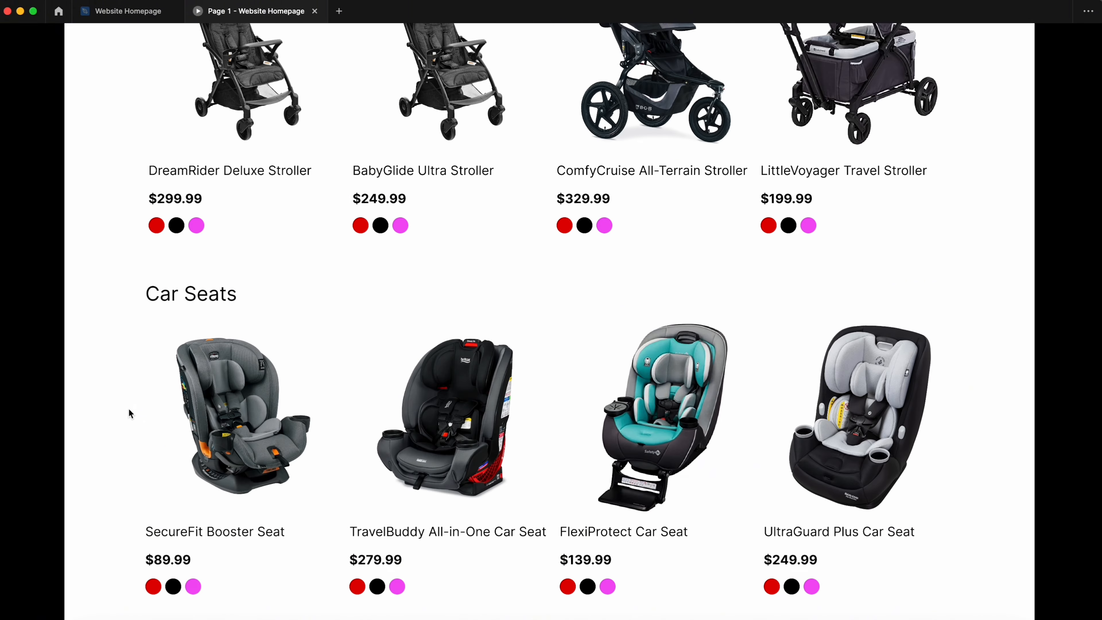
pyautogui.scroll(-7, 130, 411)
pyautogui.scroll(20, 131, 411)
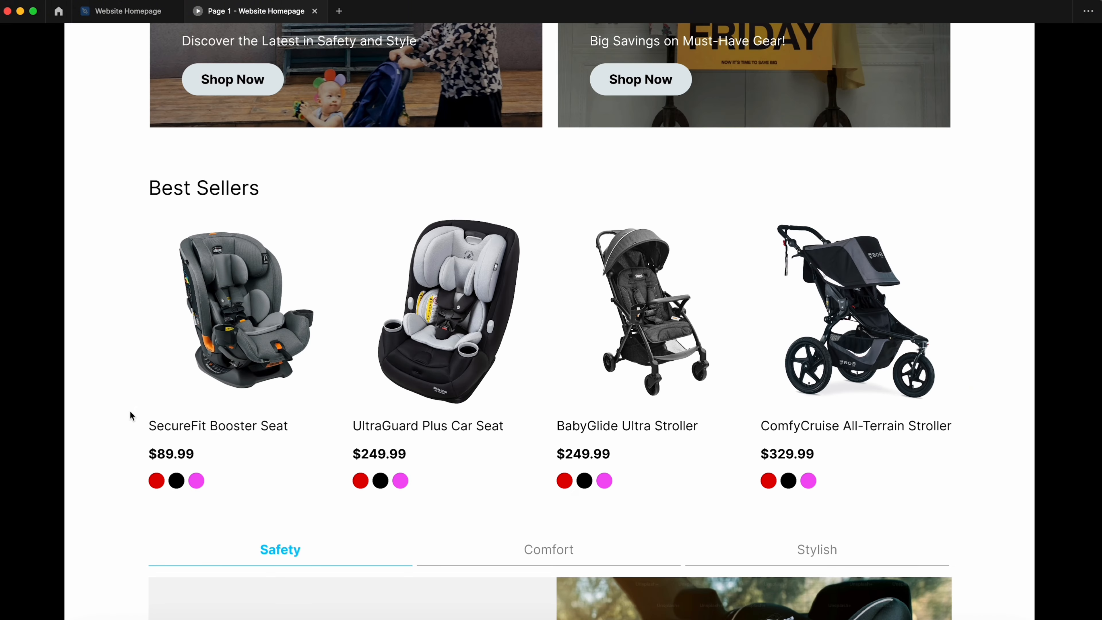
pyautogui.click(128, 11)
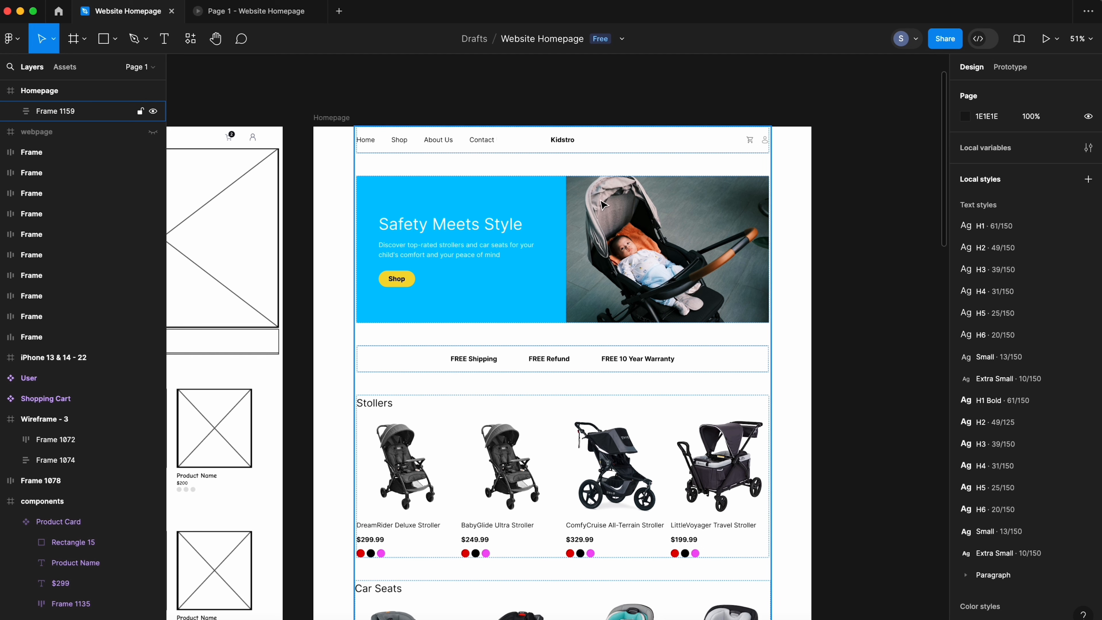
# - Wrap the header, the hero banner and the free shipping bar together in their own vertical auto layout frame
pyautogui.doubleClick(607, 146)
pyautogui.keyDown('shift'); pyautogui.click(608, 204); pyautogui.keyUp('shift')
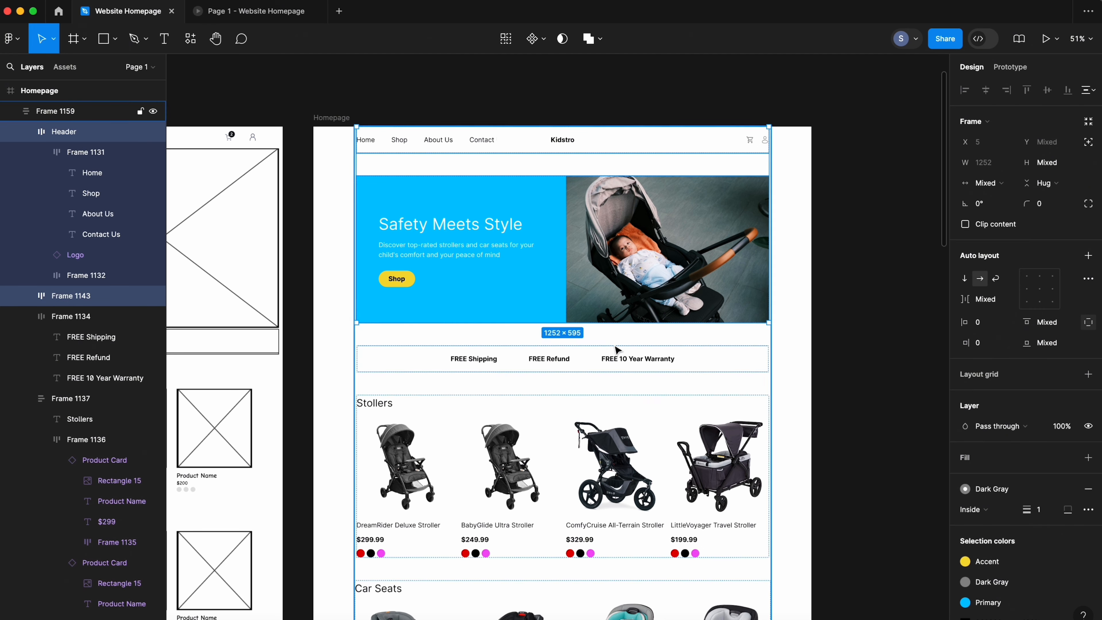
pyautogui.keyDown('shift'); pyautogui.click(595, 362); pyautogui.keyUp('shift')
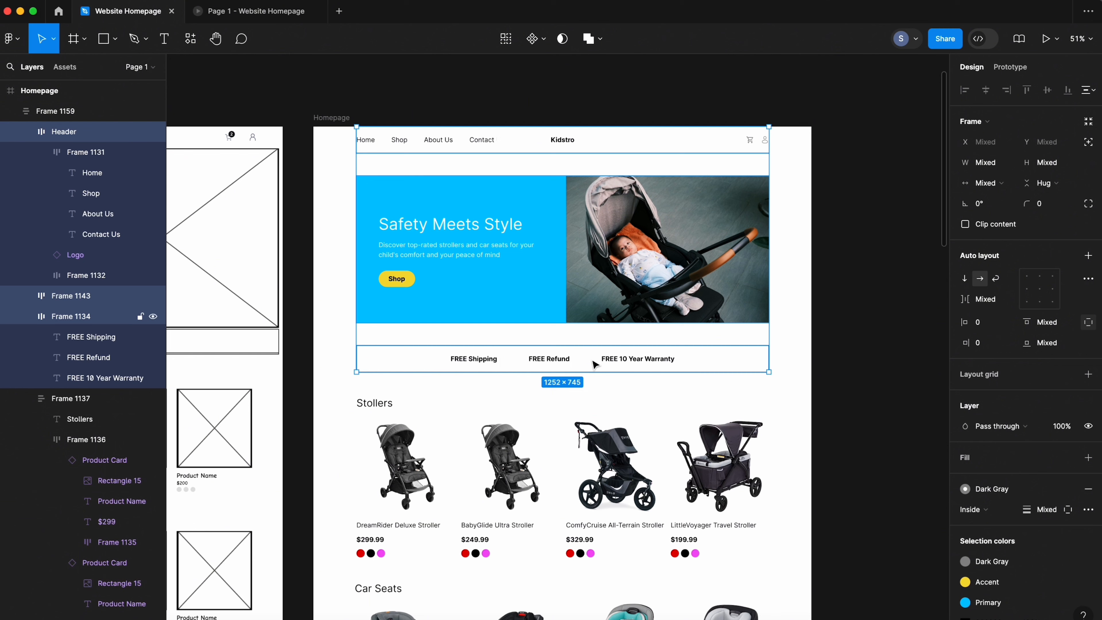
pyautogui.hotkey('shift', 'a')
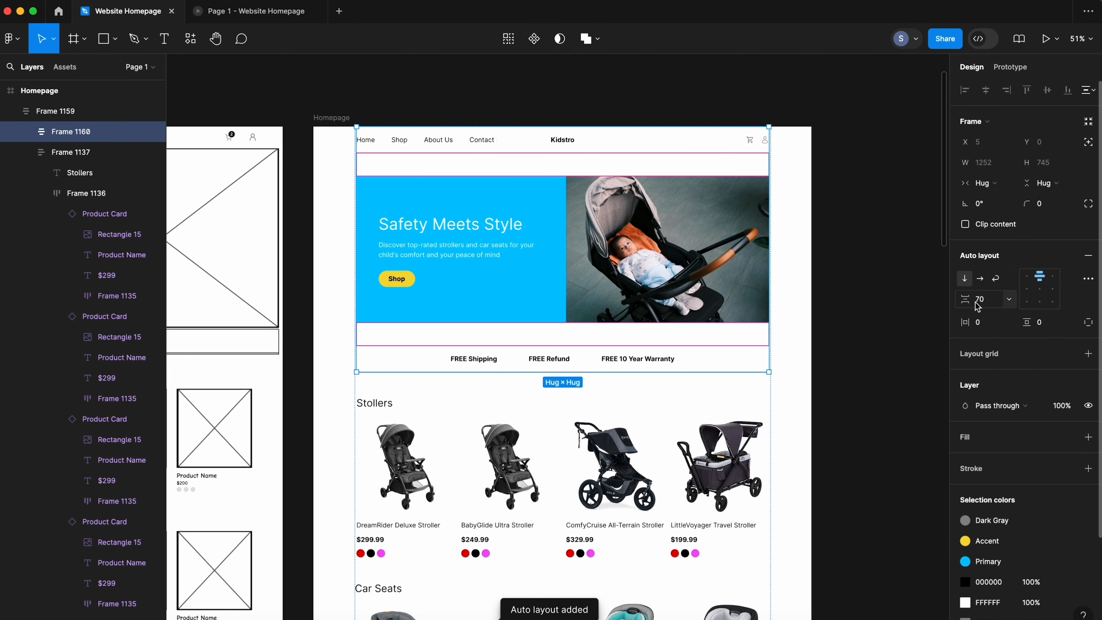
# - Set the vertical gap inside the header, hero and free shipping group to 0
pyautogui.click(980, 304)
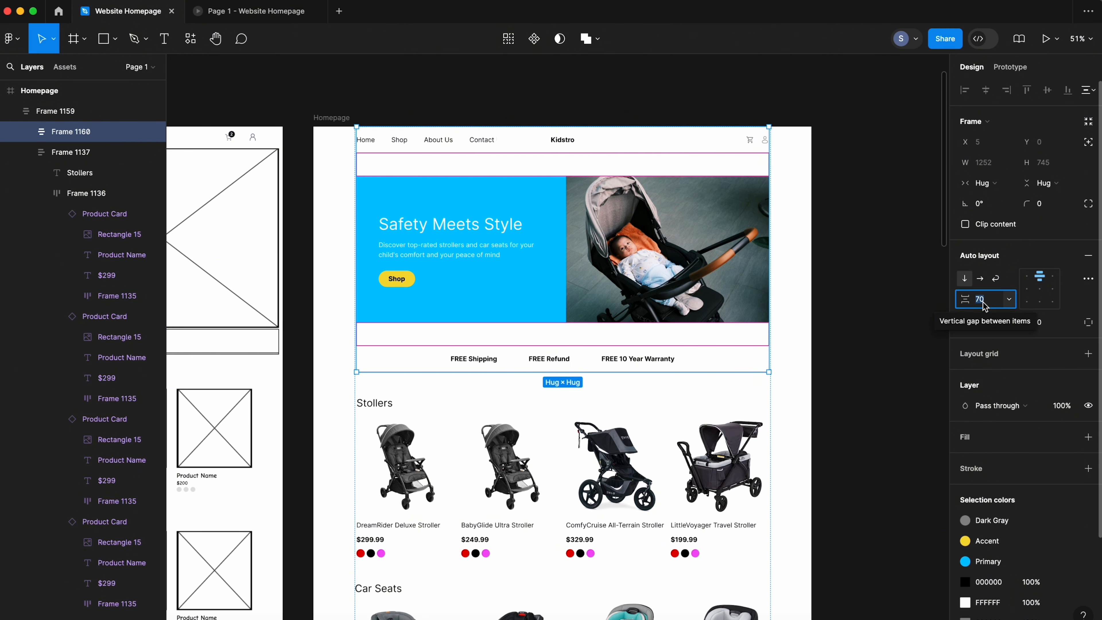
pyautogui.write('0')
pyautogui.press('Return')
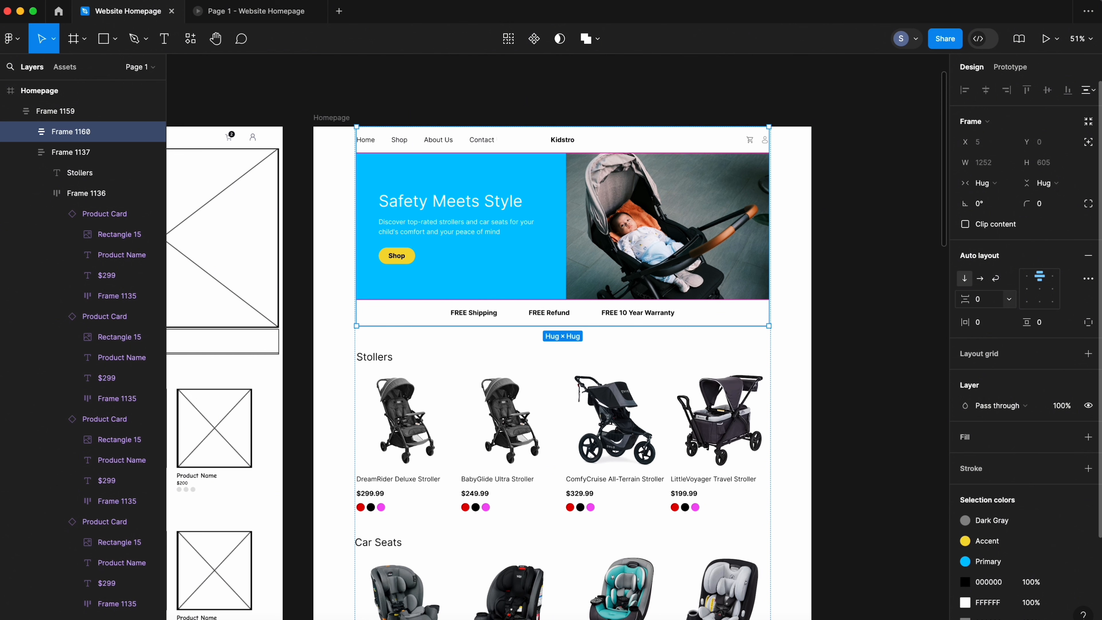
pyautogui.press('Escape')
# - Check the homepage from header to footer in the prototype preview with the top sections grouped
pyautogui.click(256, 11)
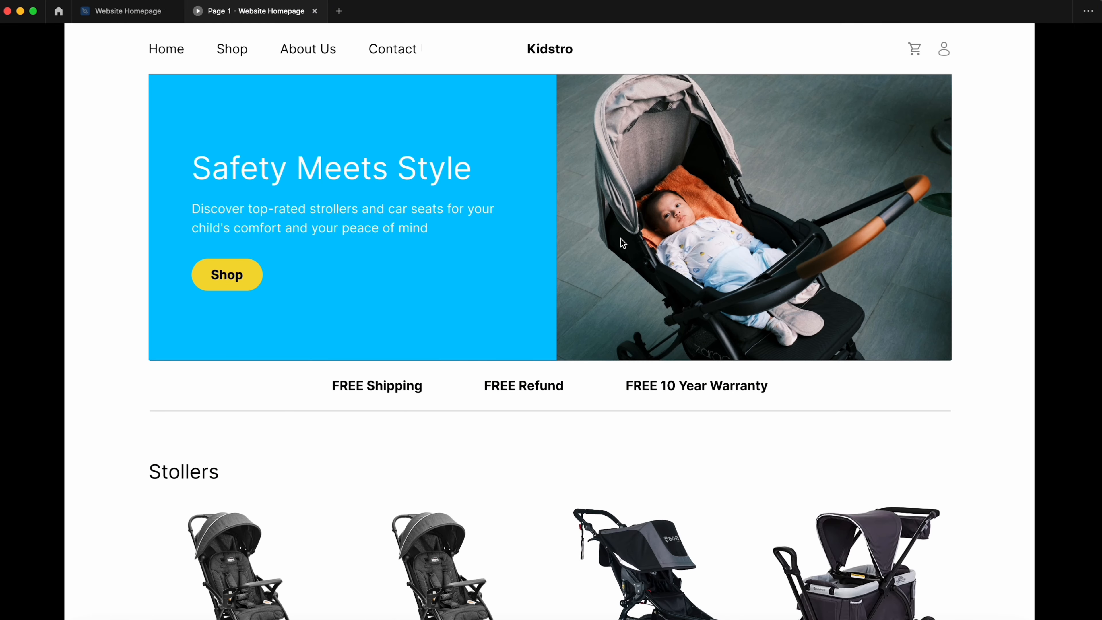
pyautogui.scroll(-5, 124, 334)
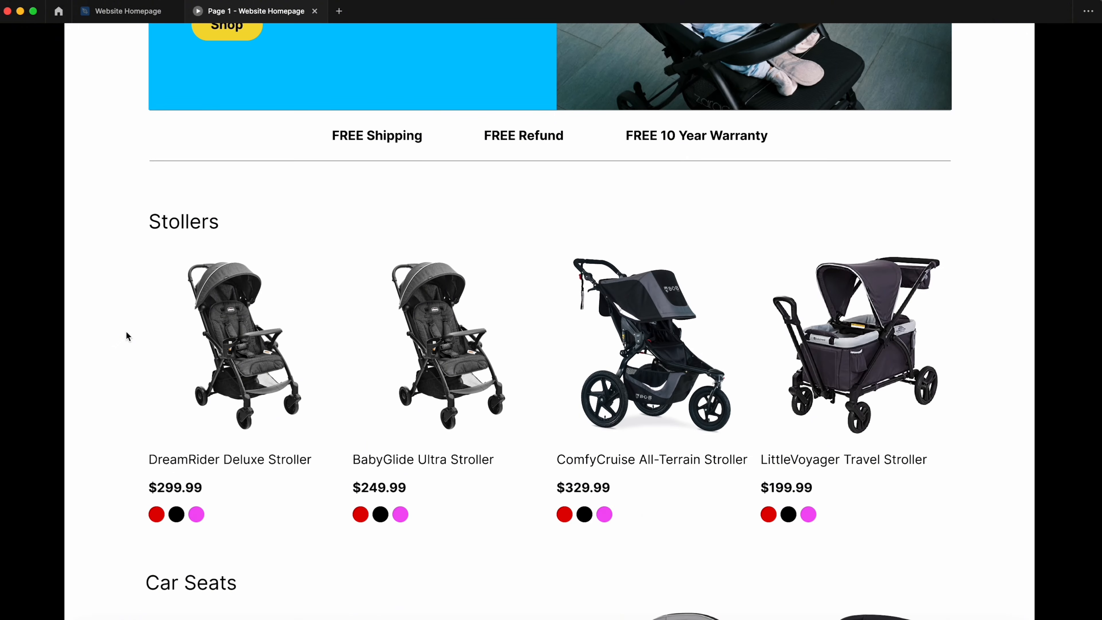
pyautogui.scroll(-5, 126, 326)
pyautogui.scroll(-10, 126, 329)
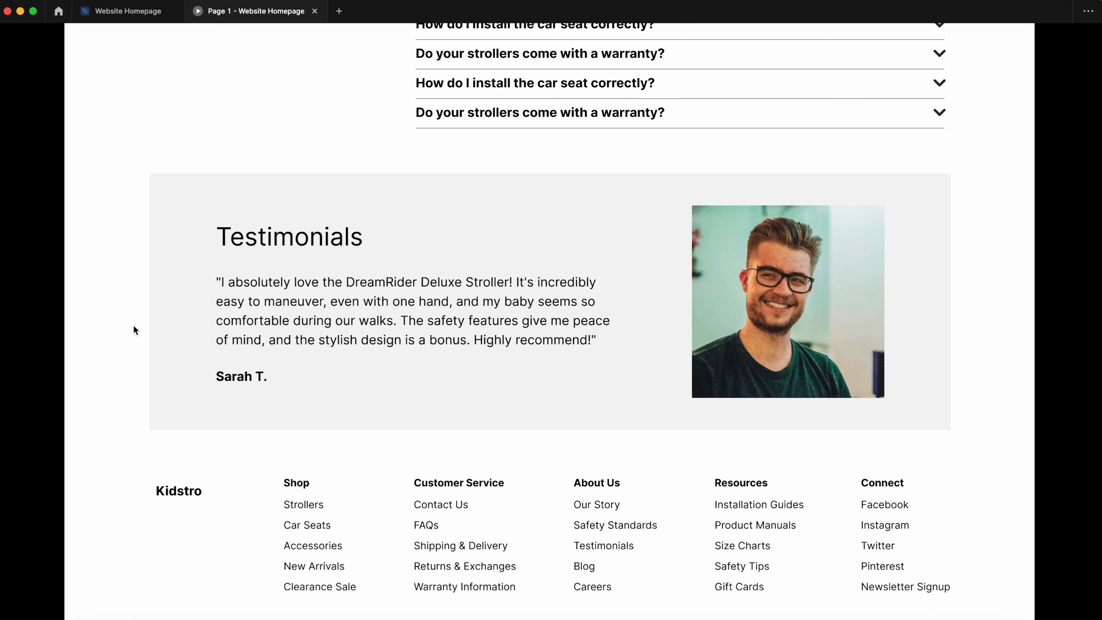
pyautogui.scroll(20, 144, 310)
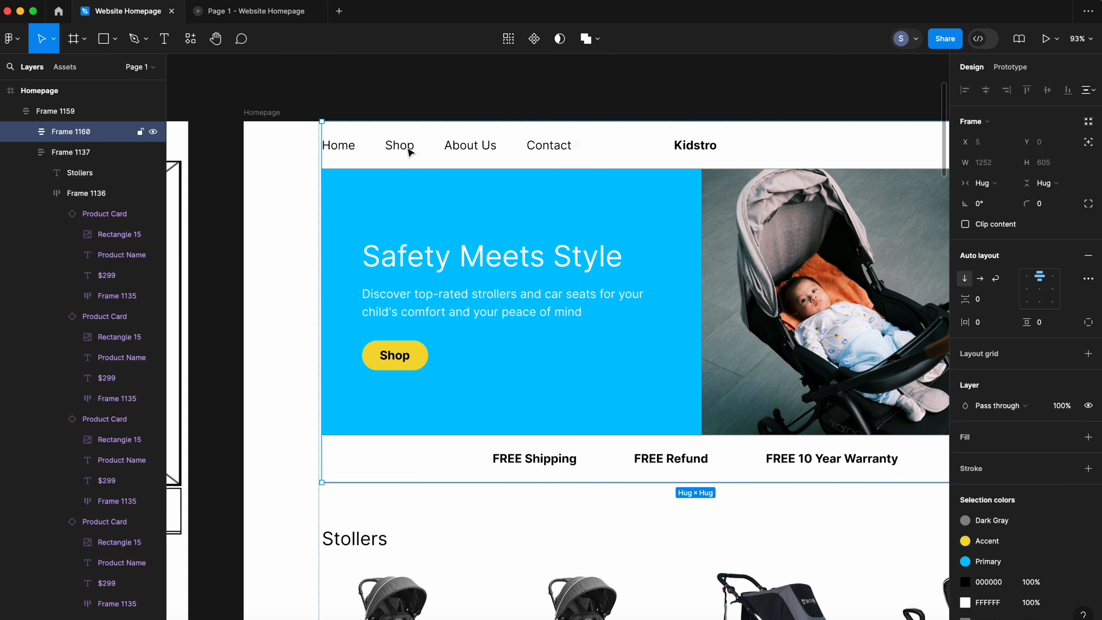
# - Apply the regular Paragraph/Body 16/150 text style to the four navigation links in the header
pyautogui.doubleClick(408, 150)
pyautogui.doubleClick(409, 151)
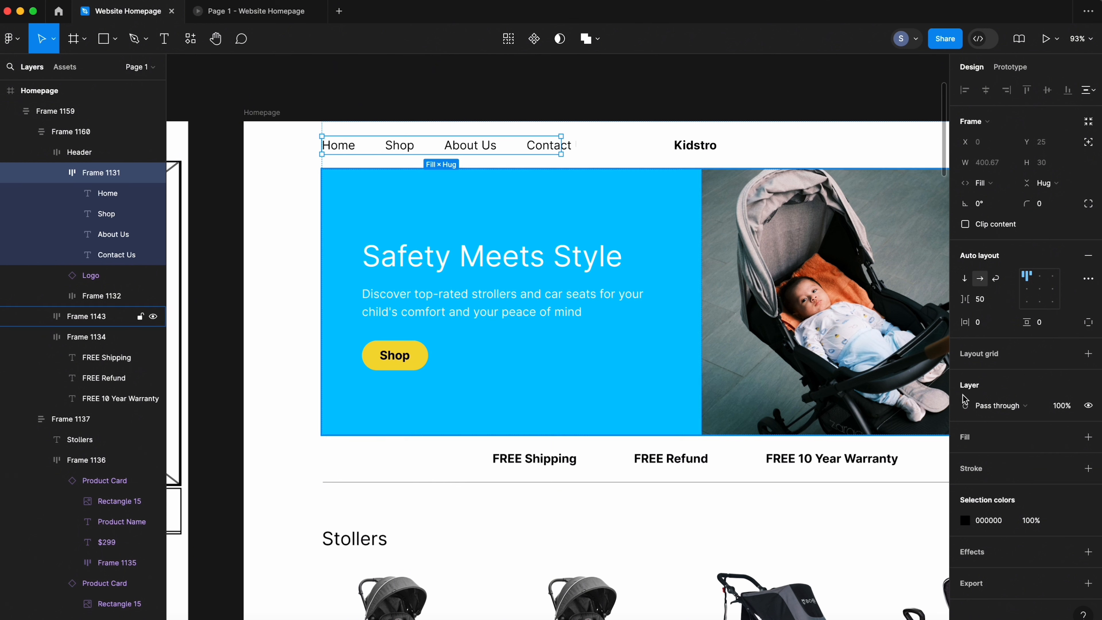
pyautogui.press('Return')
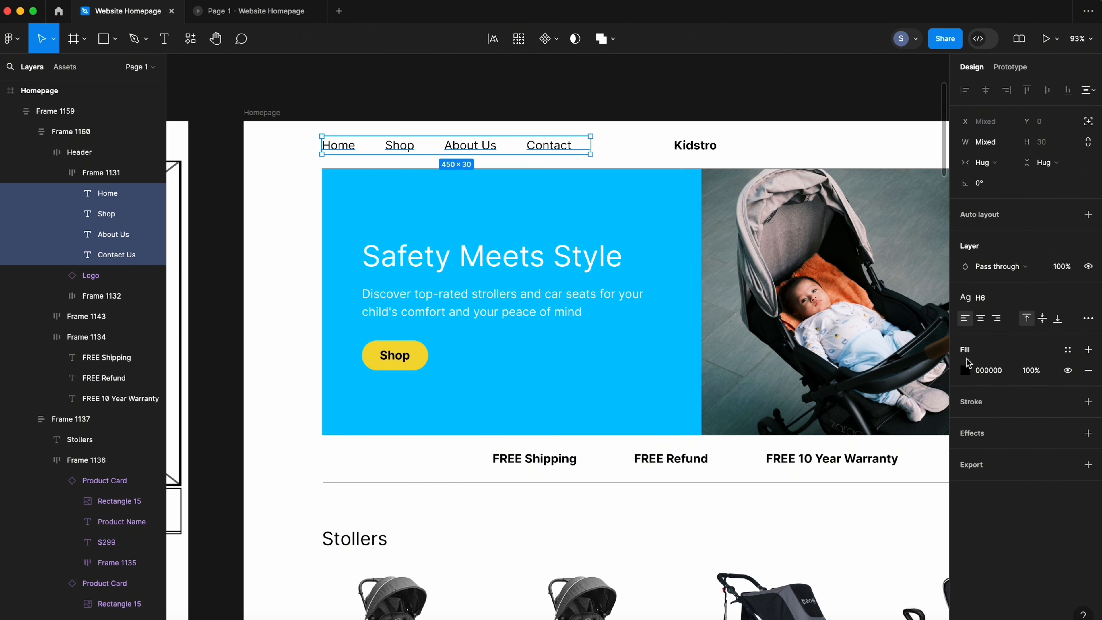
pyautogui.click(1006, 301)
pyautogui.scroll(-1, 1050, 467)
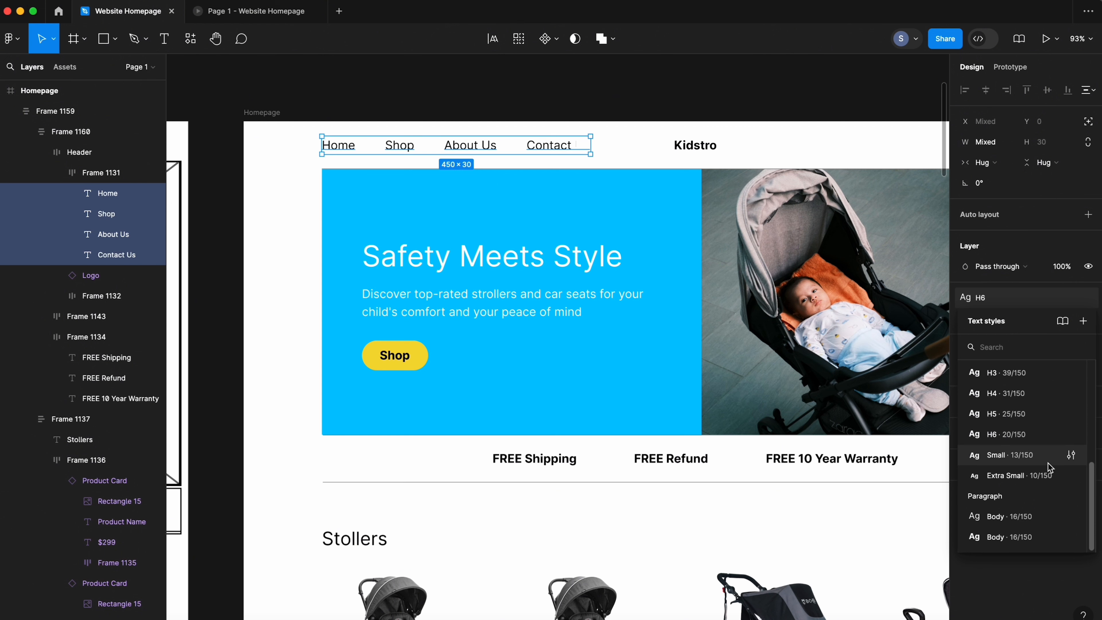
pyautogui.click(1043, 520)
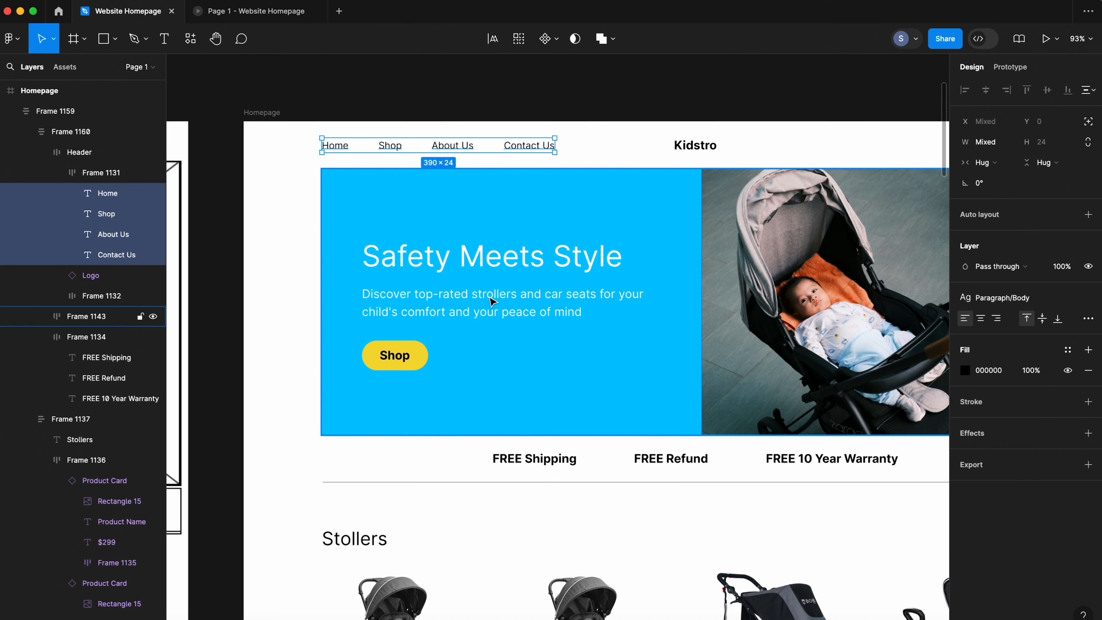
# - Add a 1 px black inside stroke to the top edge only of the footer frame with the Kidstro logo and link columns
pyautogui.click(275, 266)
pyautogui.scroll(-5, 278, 270)
pyautogui.scroll(-2, 434, 338)
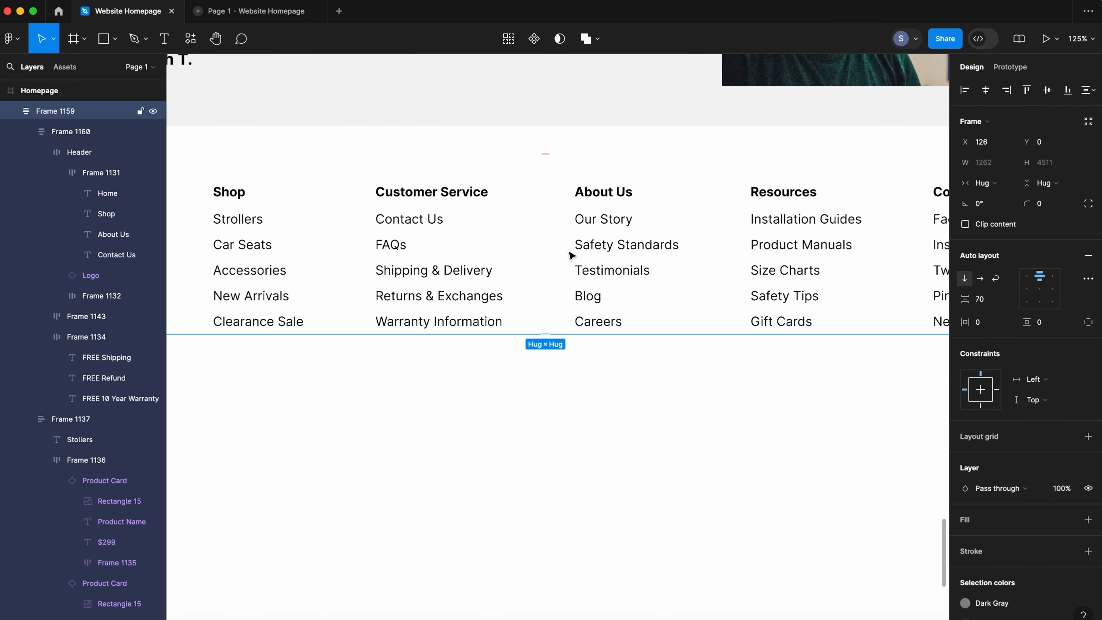
pyautogui.scroll(-1, 569, 253)
pyautogui.doubleClick(562, 256)
pyautogui.scroll(2, 573, 264)
pyautogui.hscroll(-2, 573, 265)
pyautogui.scroll(-3, 588, 278)
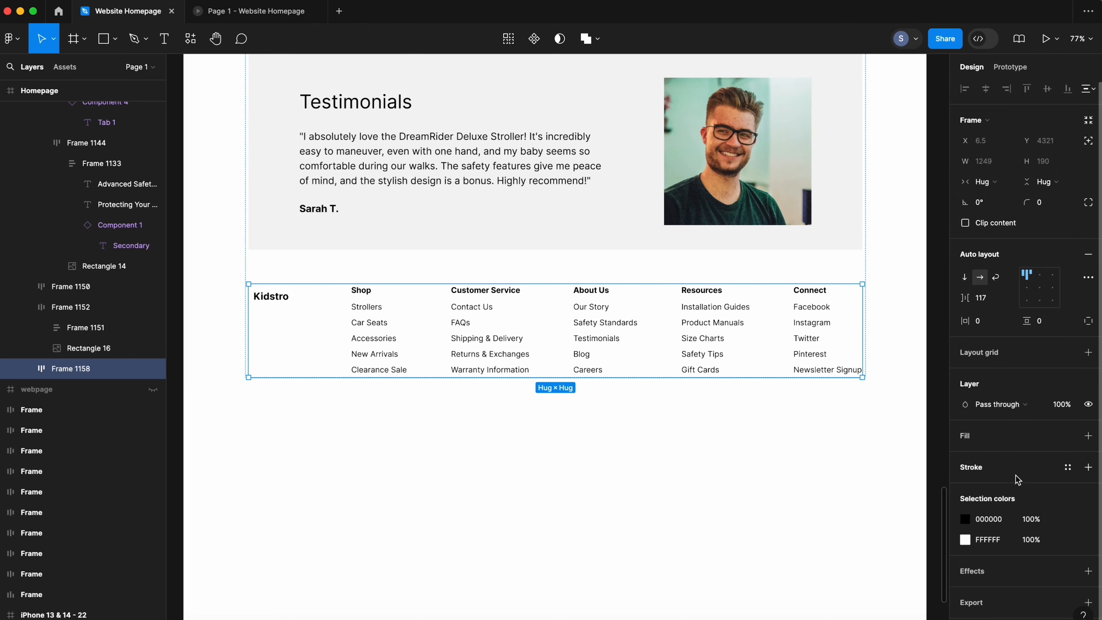
pyautogui.scroll(-1, 1015, 475)
pyautogui.click(1087, 453)
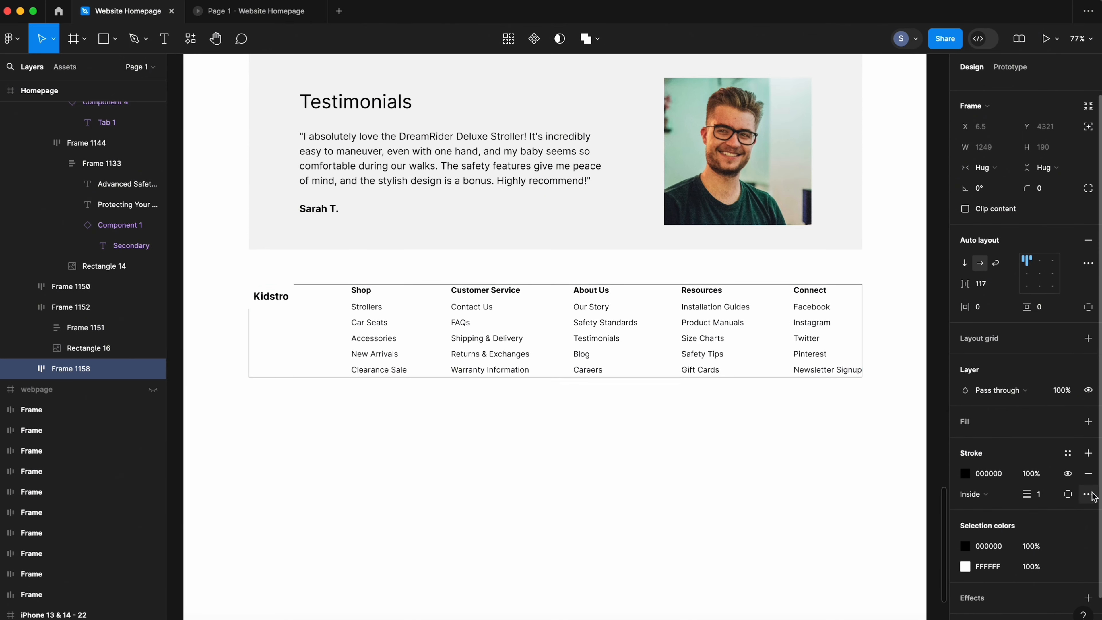
pyautogui.click(1068, 493)
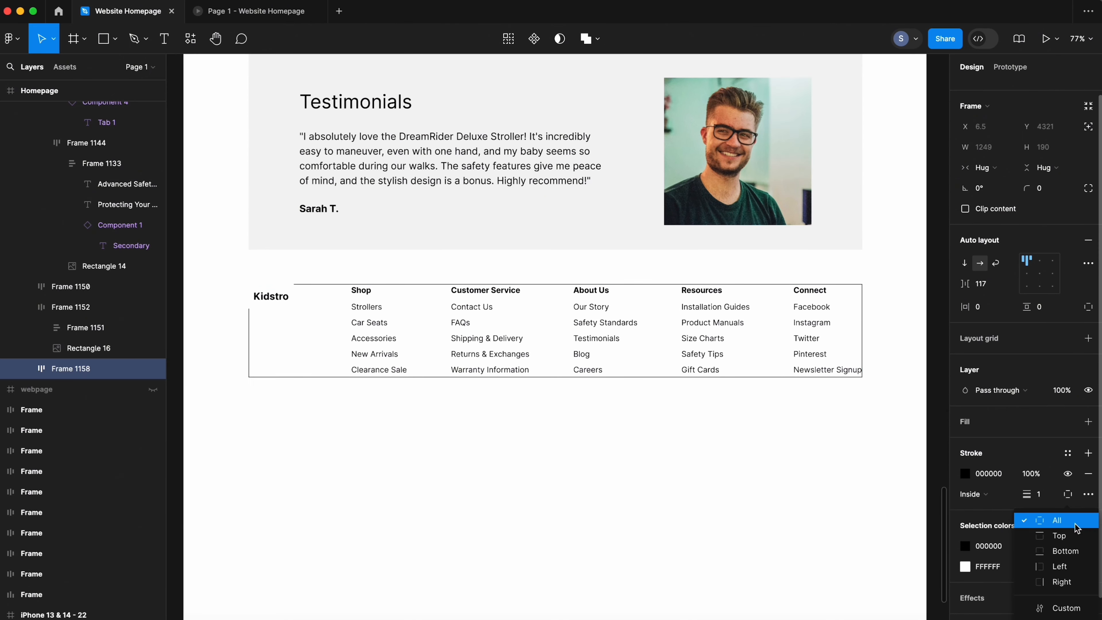
pyautogui.click(1073, 540)
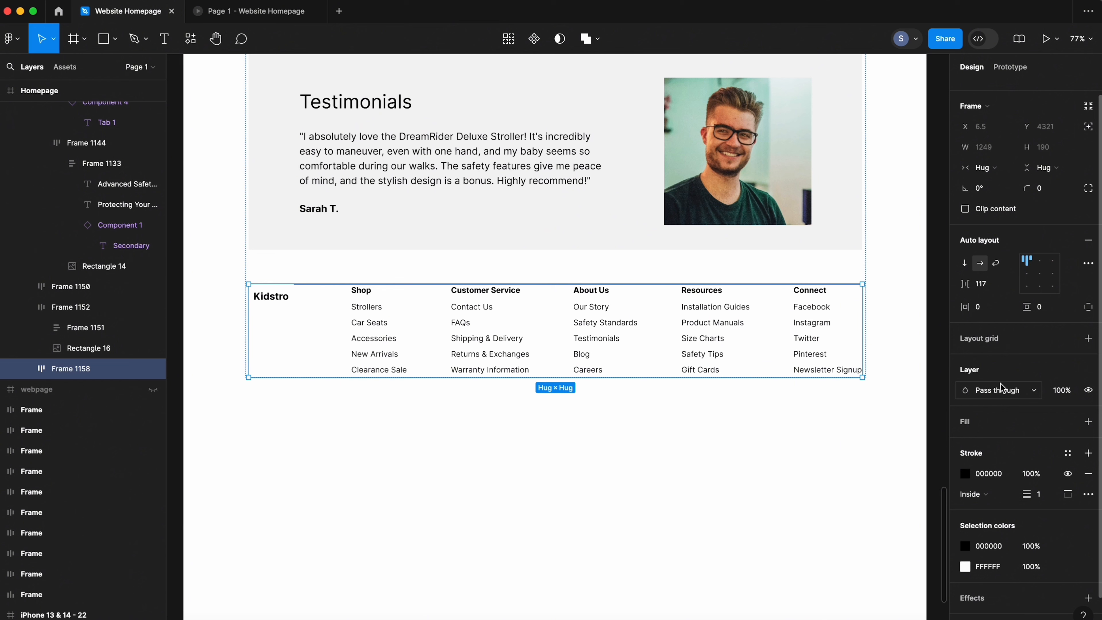
# - Set the footer frame's top padding to 30 and apply the Dark Gray color style to its top border
pyautogui.click(1090, 309)
pyautogui.moveTo(1032, 307)
pyautogui.mouseDown()
pyautogui.moveTo(1049, 306)
pyautogui.moveTo(1020, 327)
pyautogui.mouseUp()
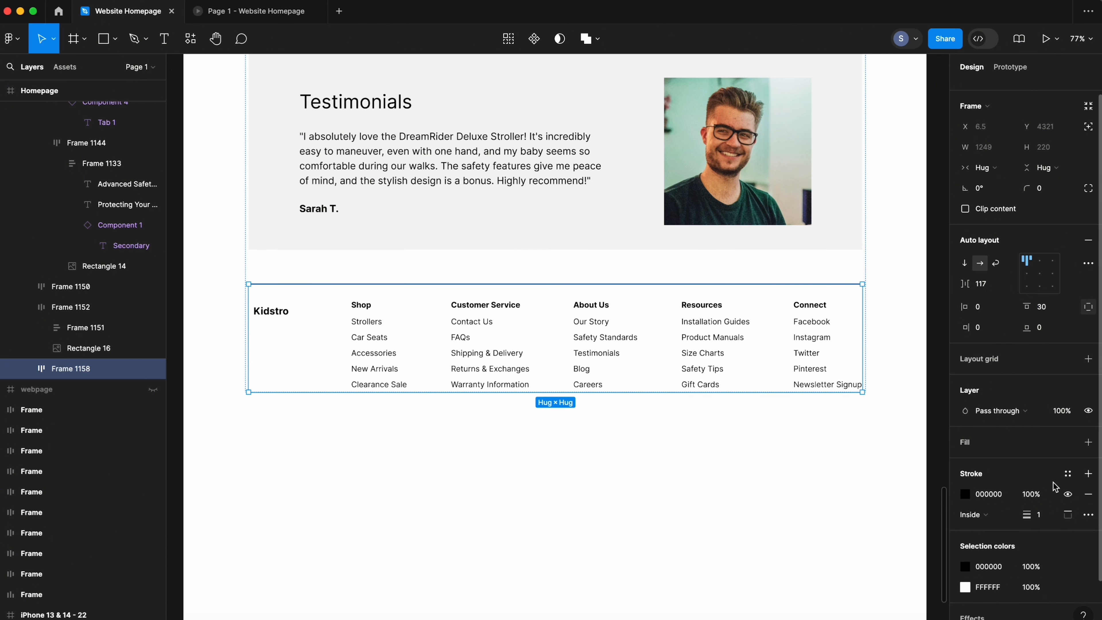
pyautogui.click(1067, 473)
pyautogui.click(930, 563)
pyautogui.click(610, 499)
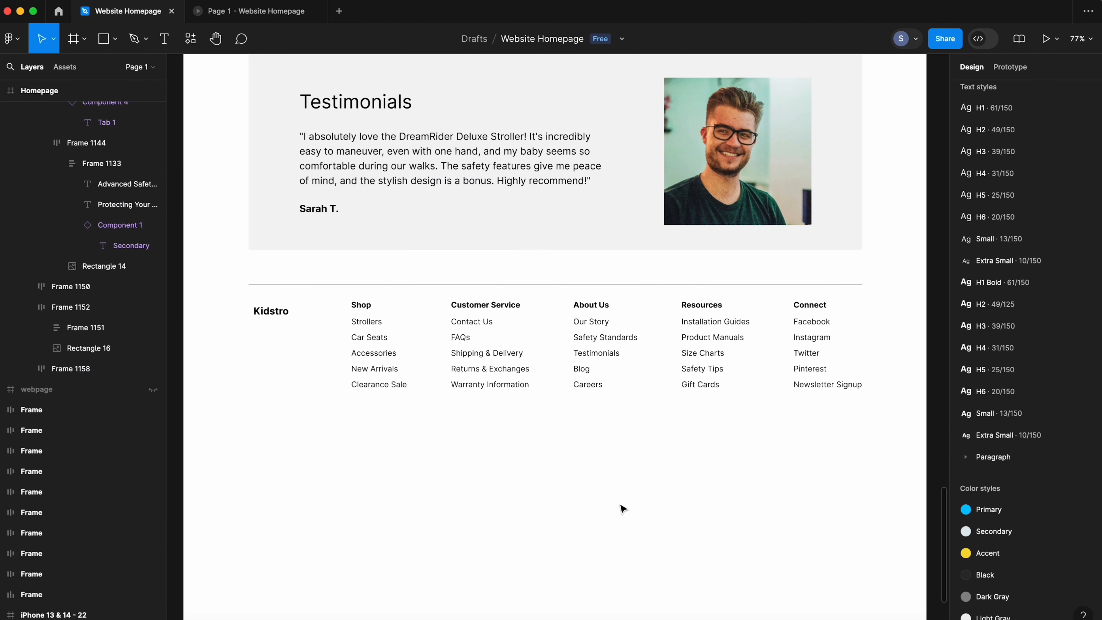
# - Review the whole homepage in the prototype preview, from the header down to the newly bordered footer
pyautogui.click(268, 13)
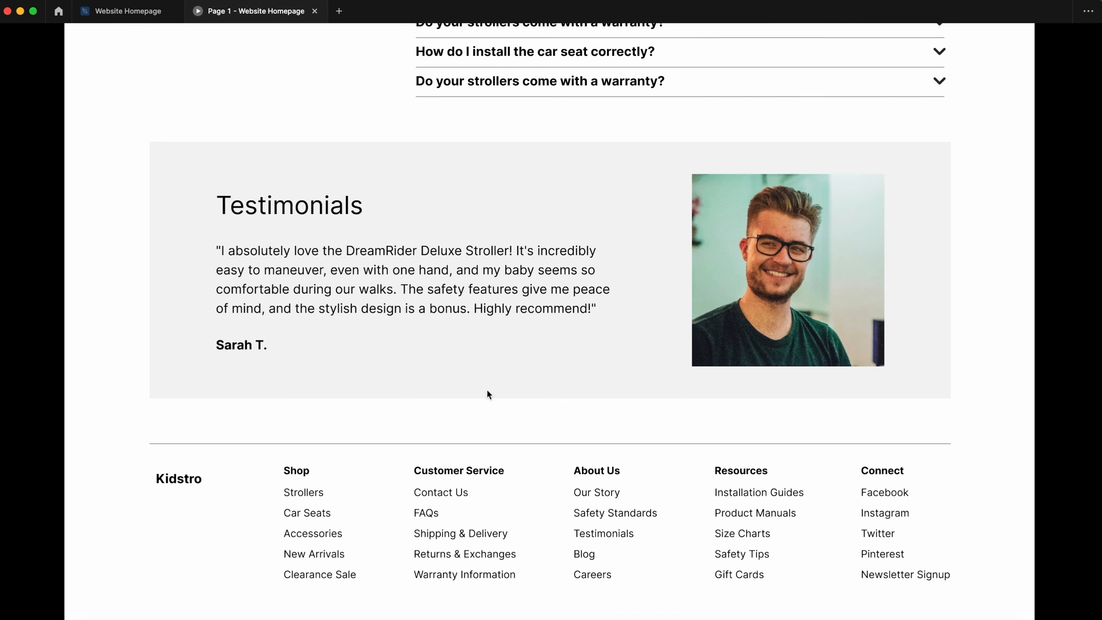
pyautogui.hotkey('shift', '0')
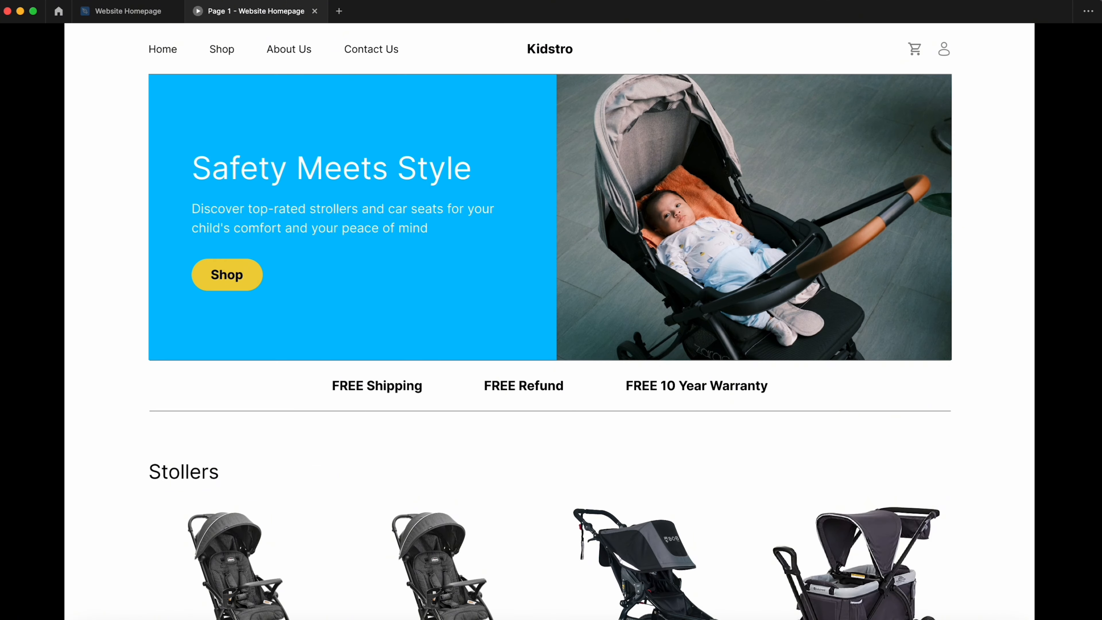
pyautogui.scroll(-20, 873, 372)
pyautogui.scroll(20, 167, 388)
pyautogui.scroll(-15, 430, 344)
pyautogui.scroll(12, 430, 343)
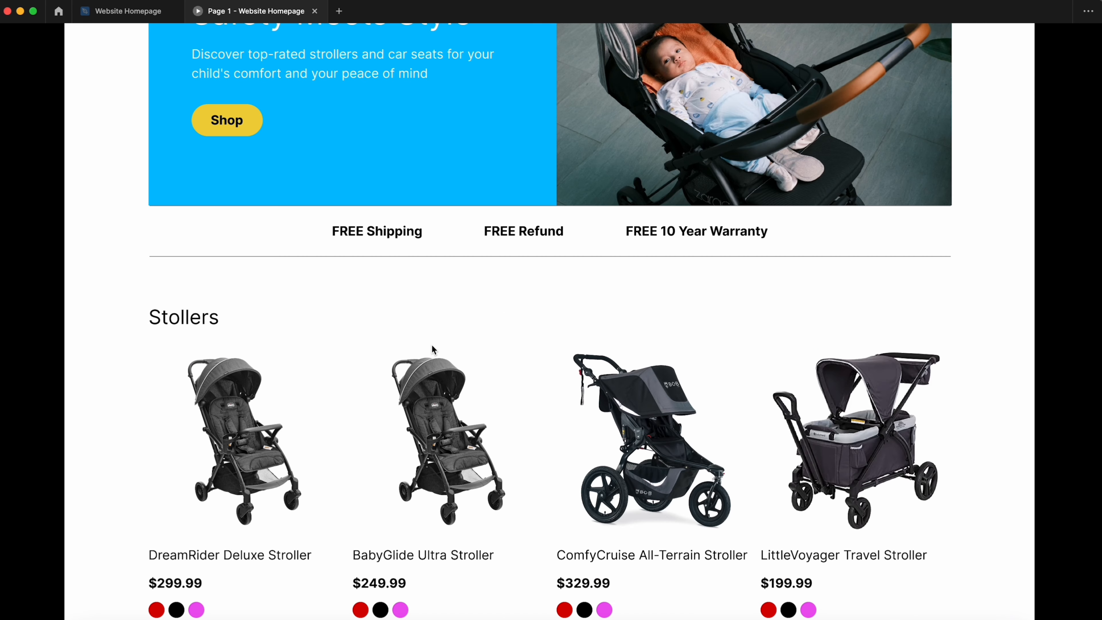